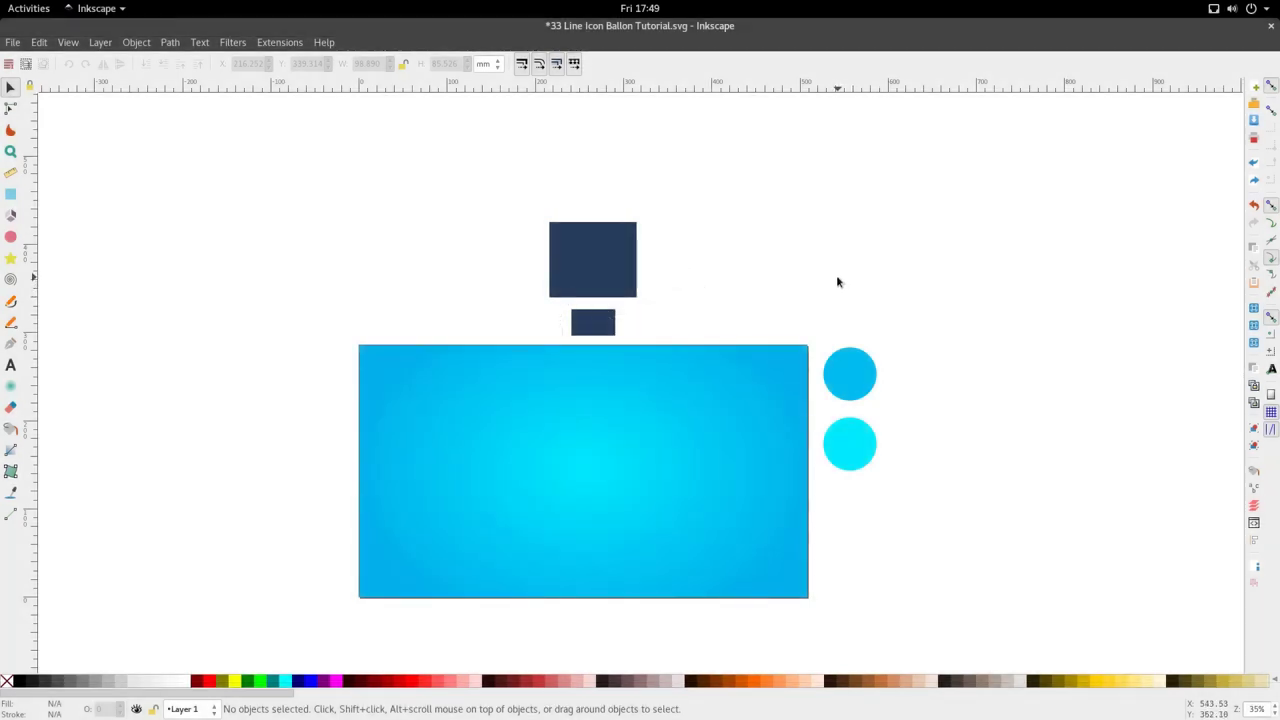
- Save the document and check the two dark reference rectangles above the page
key(ctrl+s)
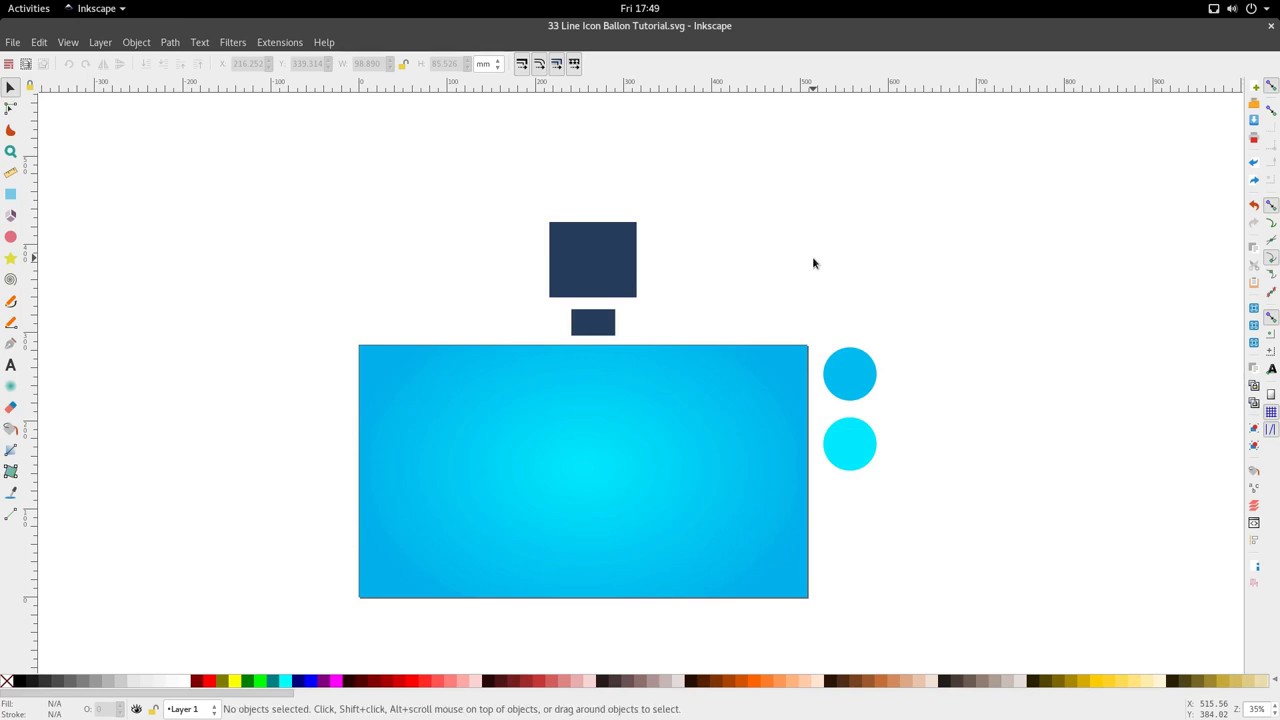
scroll(757, 290, down, 1)
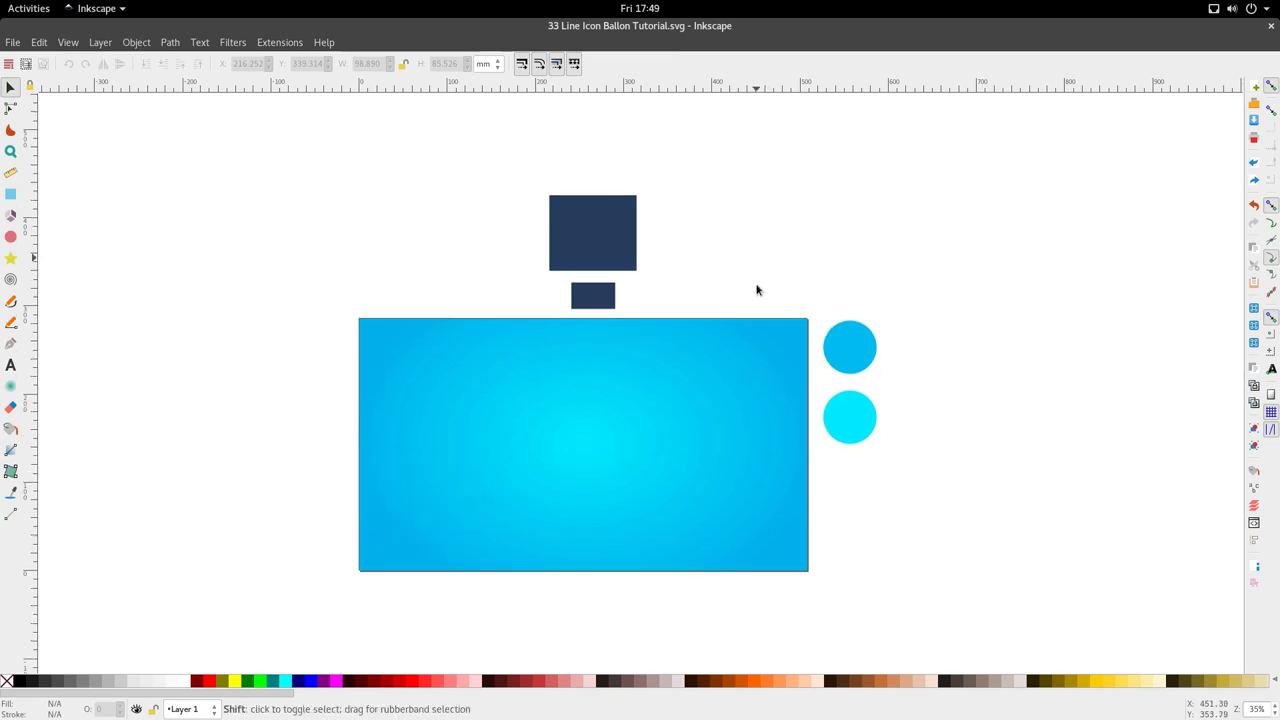
scroll(757, 290, left, 2)
click(650, 296)
click(654, 246)
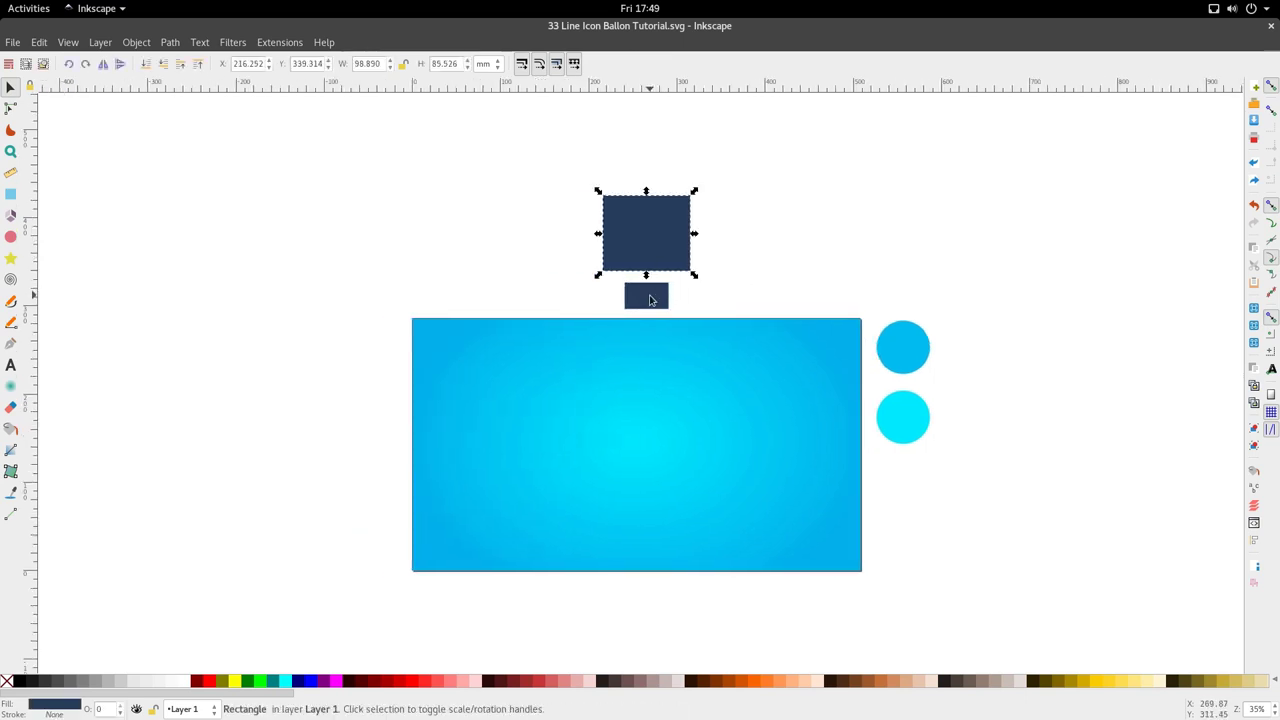
click(650, 298)
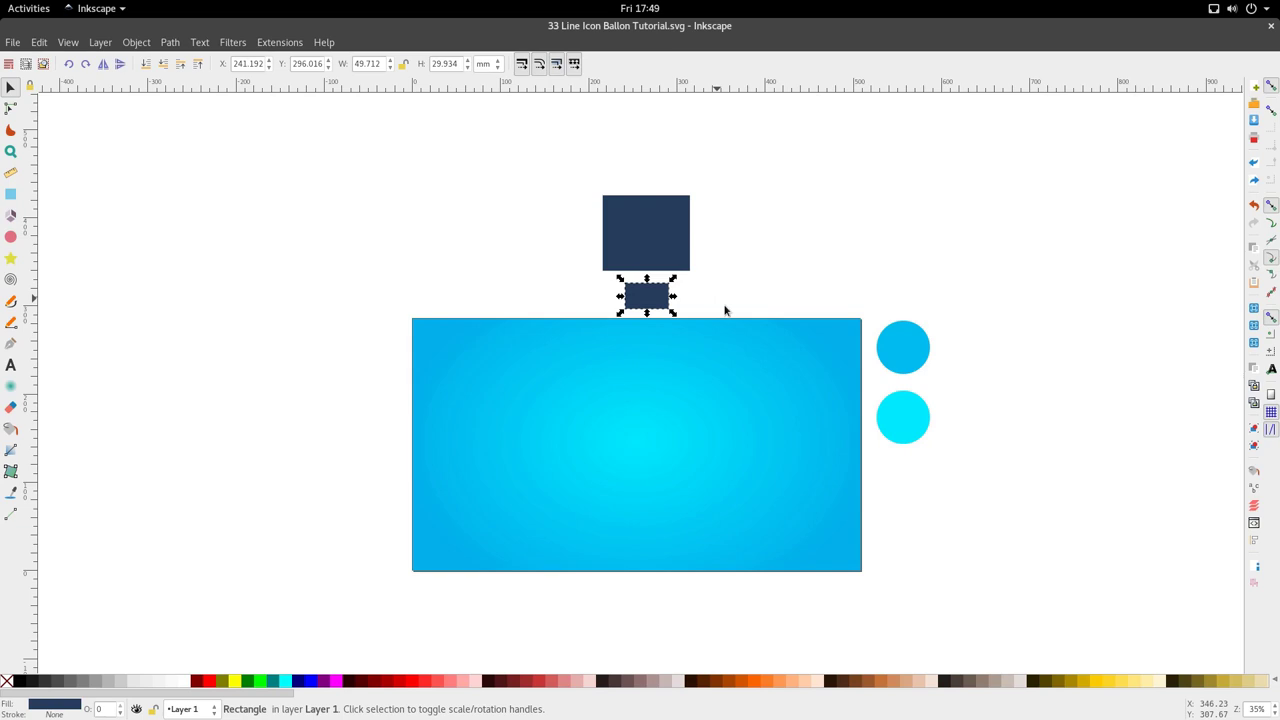
- Move the two cyan colour swatch circles together further down beside the page
click(916, 365)
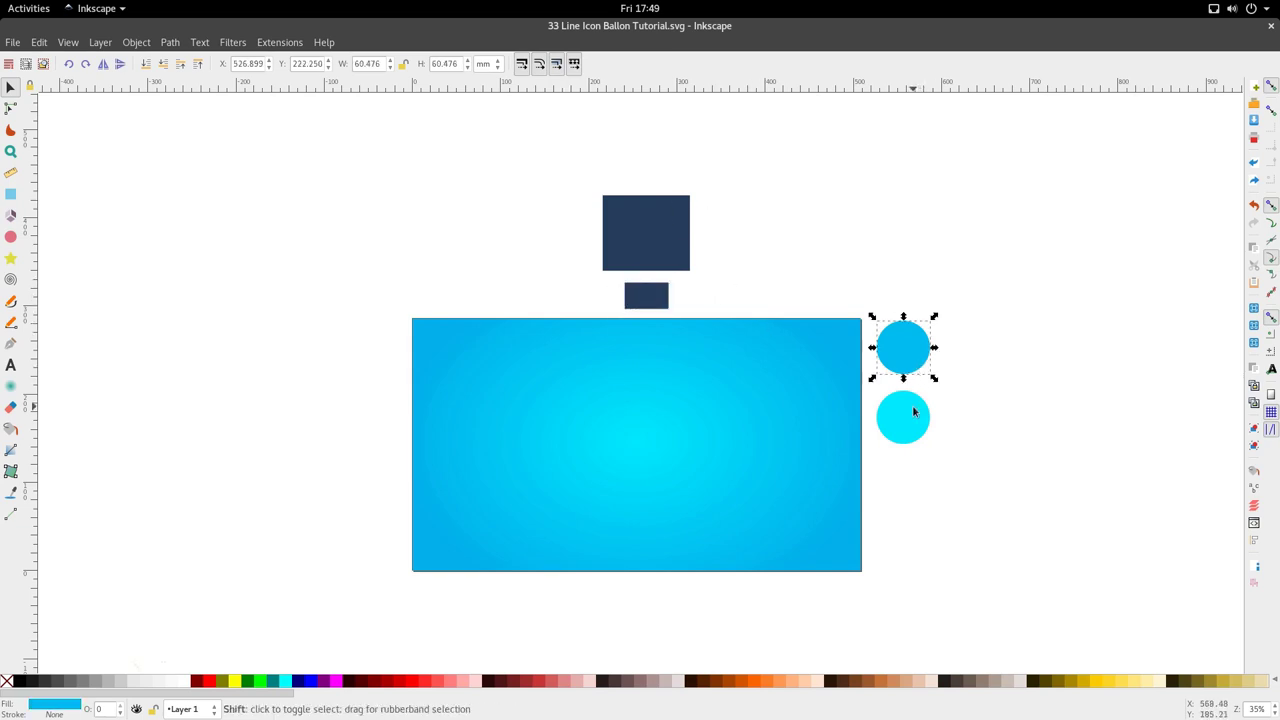
shift+click(912, 422)
drag(911, 431, 909, 482)
click(568, 430)
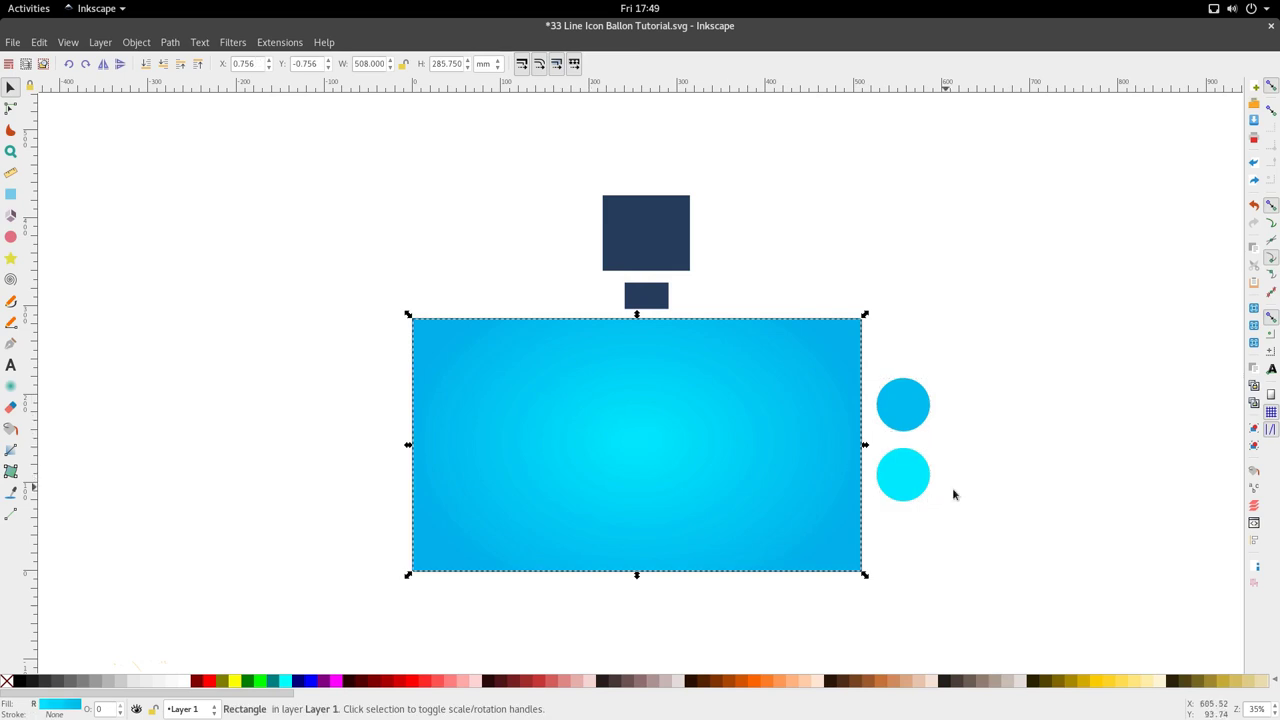
drag(966, 513, 866, 369)
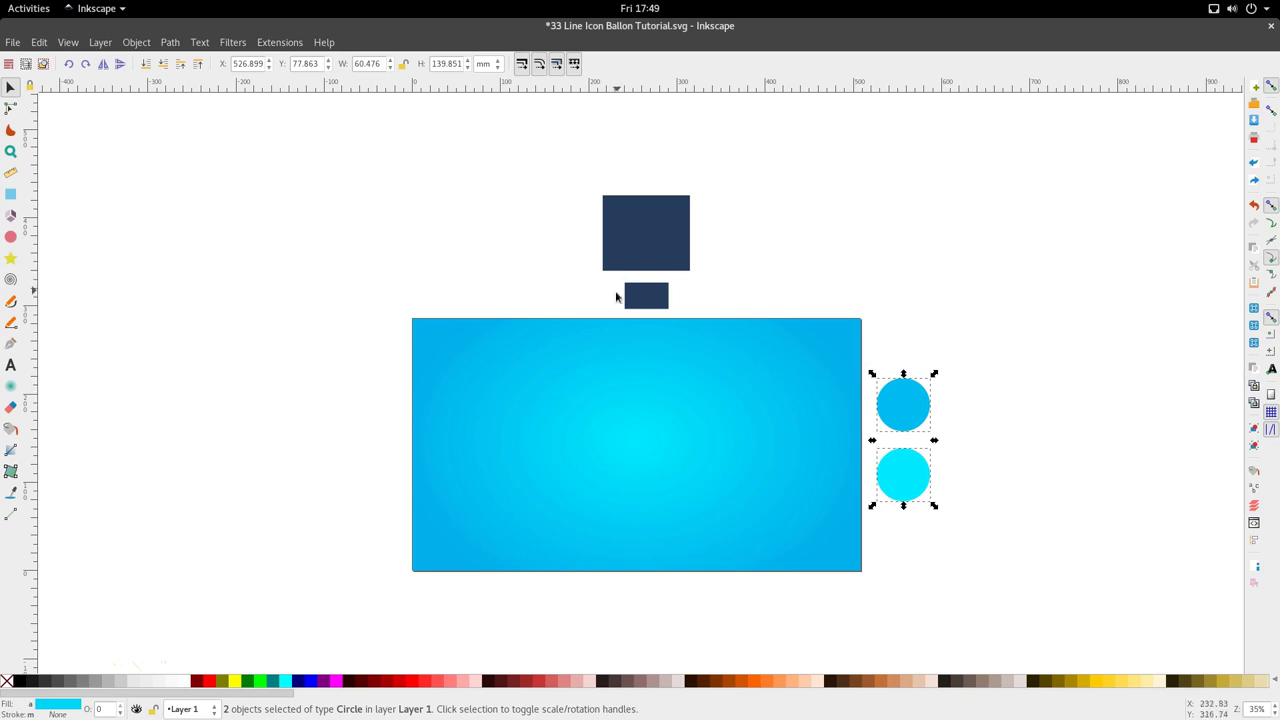
- Draw a circle about 142 mm wide on the page and fill it with the lower swatch's colour, #00ebff
click(1017, 382)
drag(903, 402, 708, 490)
click(918, 410)
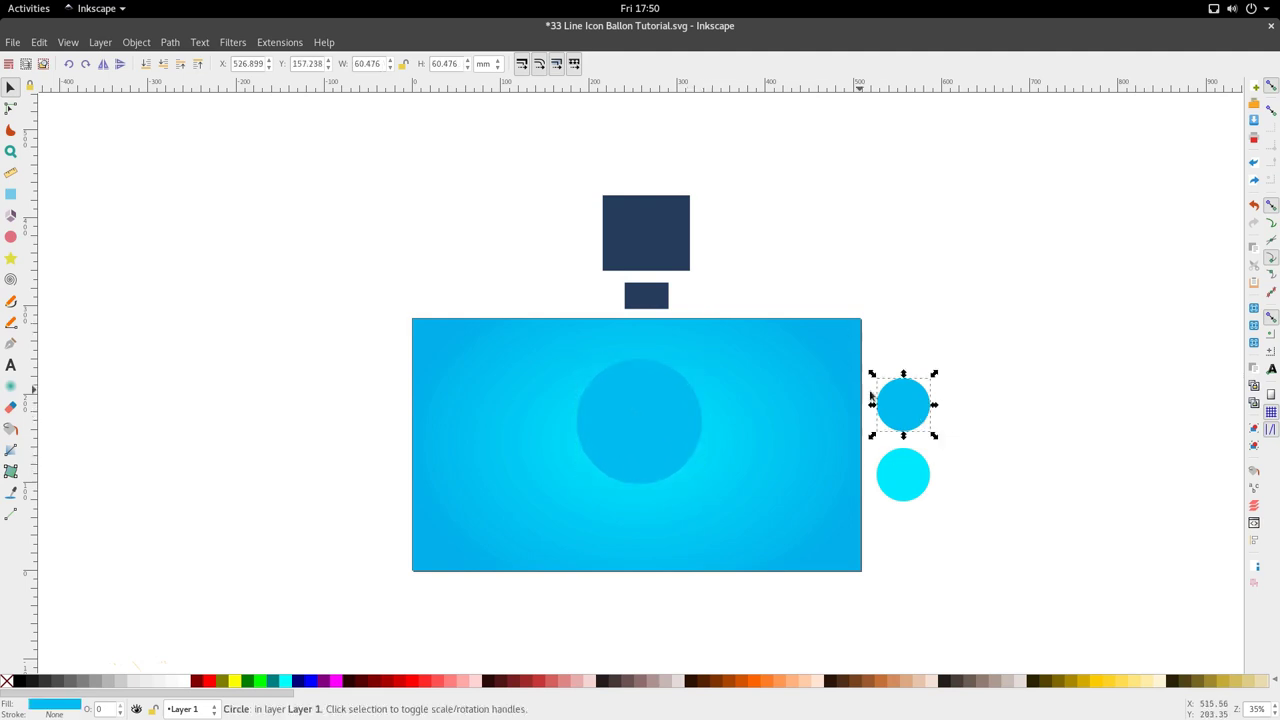
click(634, 449)
key(d)
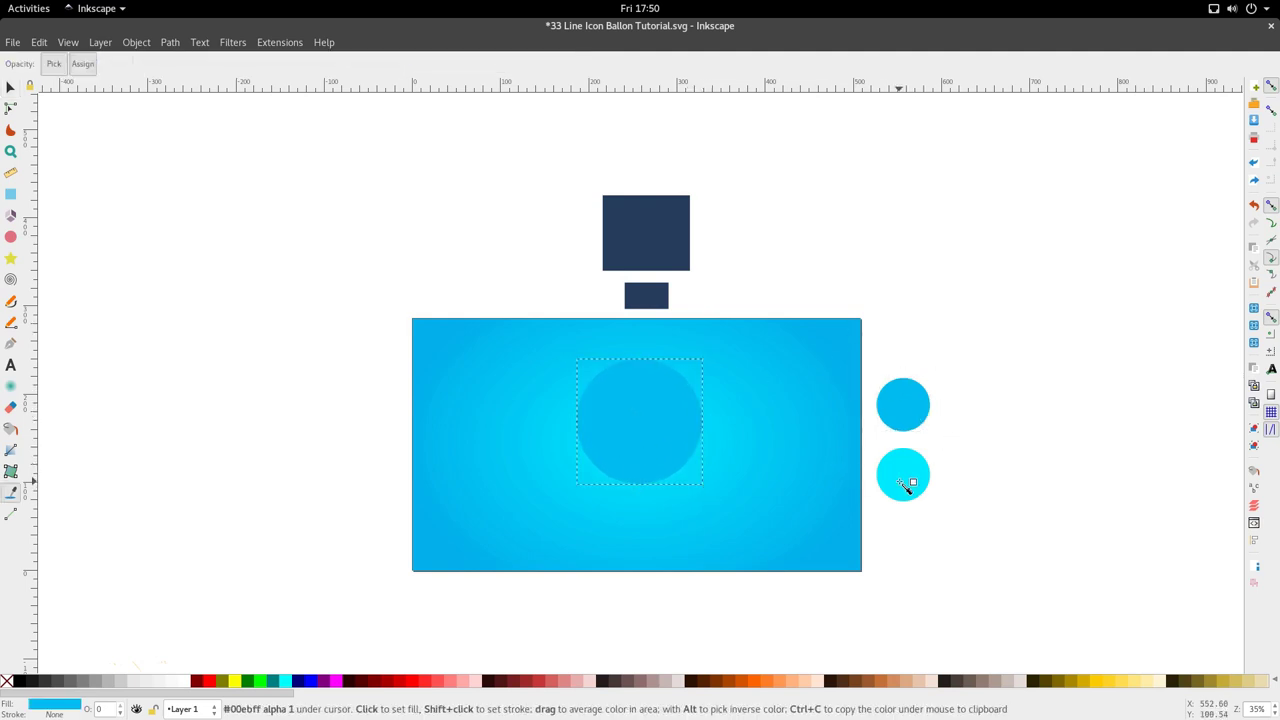
click(908, 479)
key(d)
ctrl+scroll(648, 455, up, 1)
key(shift+Down)
ctrl+scroll(712, 458, down, 1)
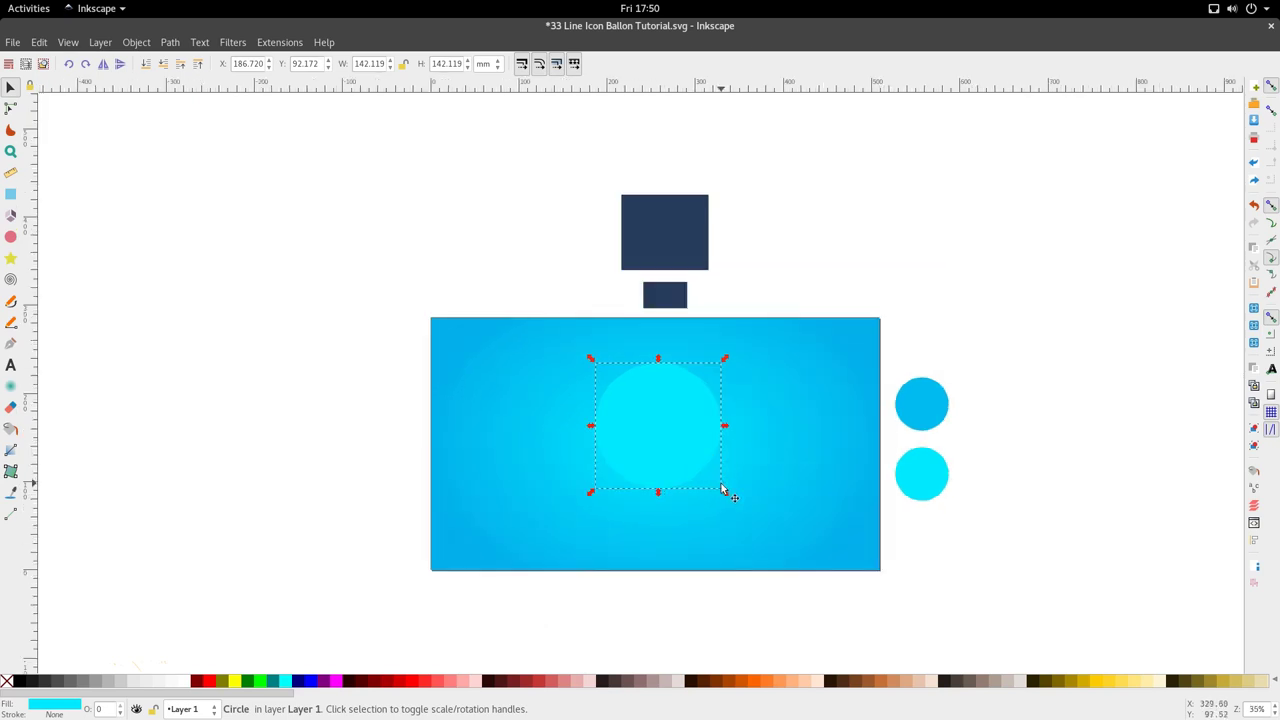
- Move the cyan circle onto the large dark rectangle and scale it down to about 86 mm in diameter
drag(694, 457, 693, 262)
drag(728, 302, 701, 293)
ctrl+scroll(634, 190, up, 2)
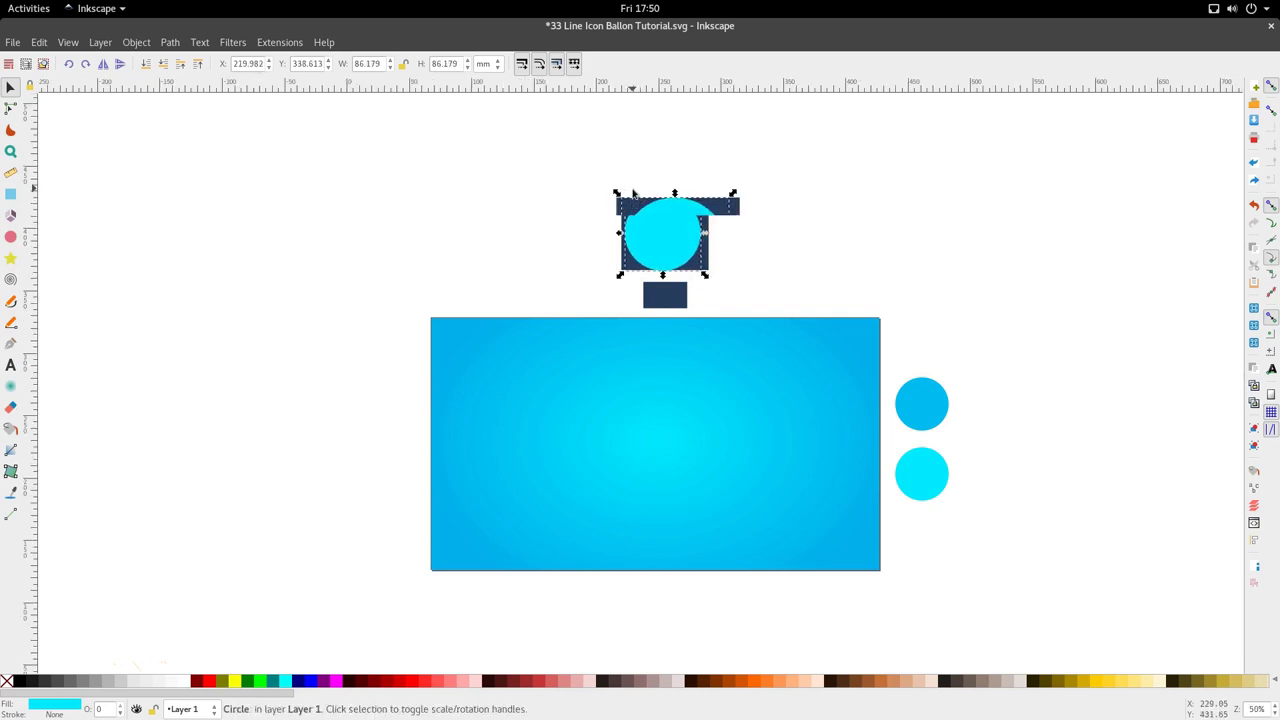
drag(660, 243, 664, 241)
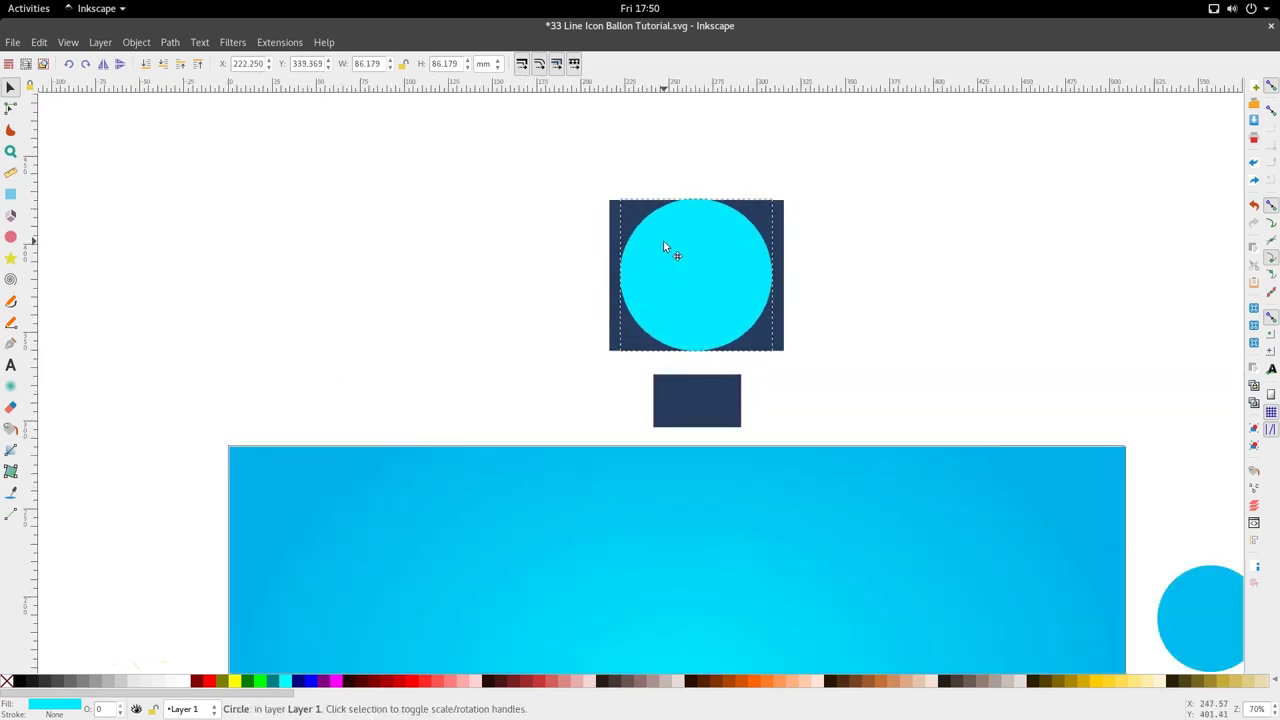
- Fine-tune the circle's size to about 85.6 mm so it fits the height of the large dark rectangle
ctrl+scroll(677, 263, down, 3)
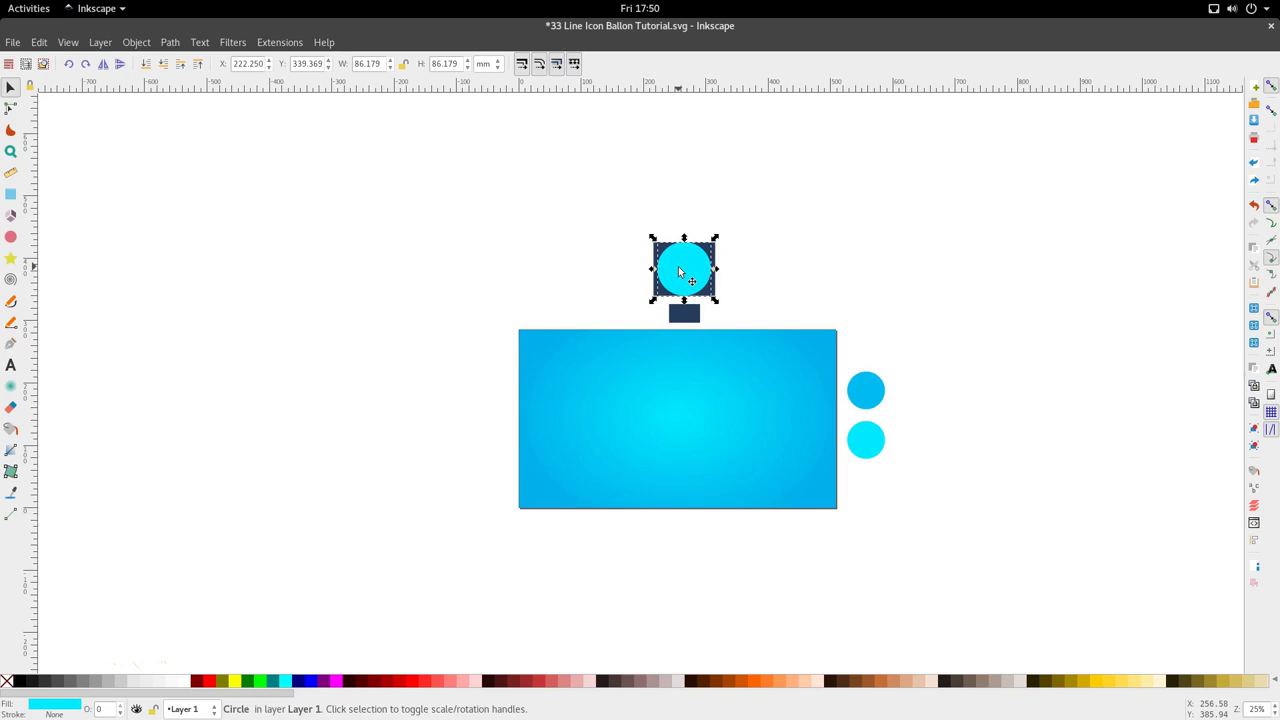
ctrl+scroll(680, 268, up, 4)
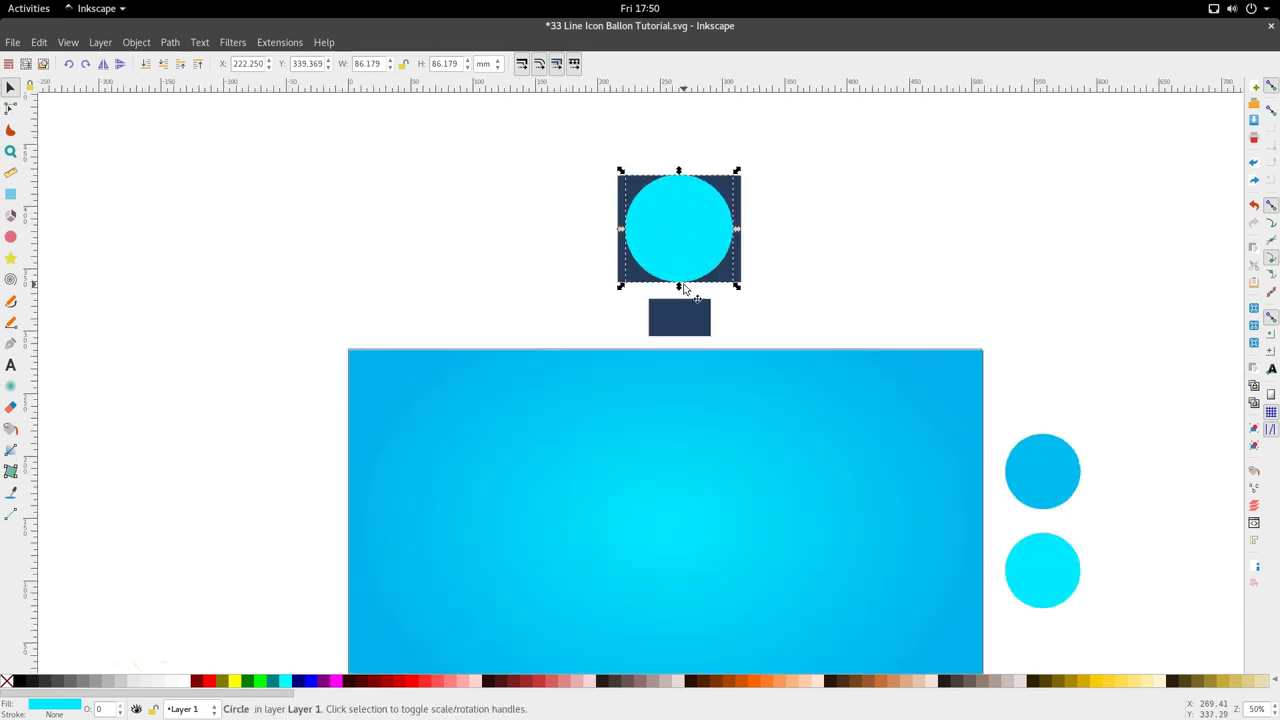
scroll(682, 261, up, 3)
ctrl+scroll(686, 265, down, 2)
ctrl+scroll(686, 270, up, 2)
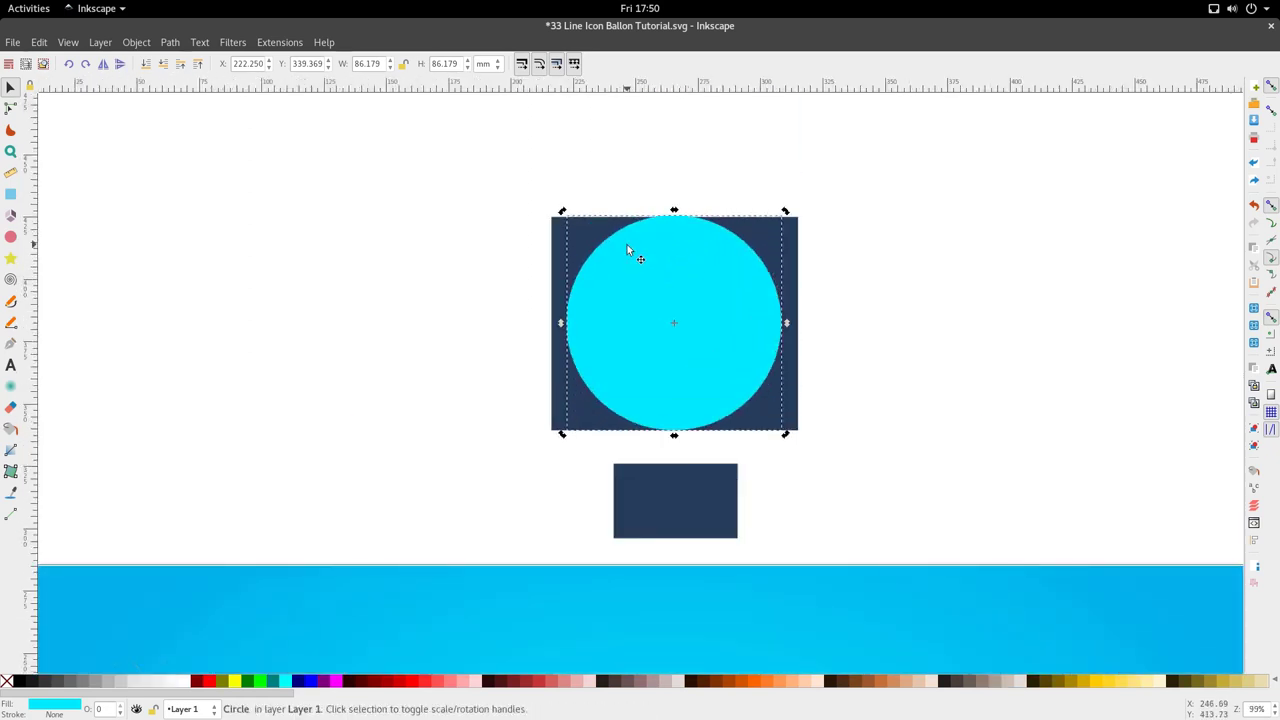
drag(562, 213, 566, 215)
ctrl+scroll(700, 320, down, 2)
ctrl+scroll(705, 370, up, 1)
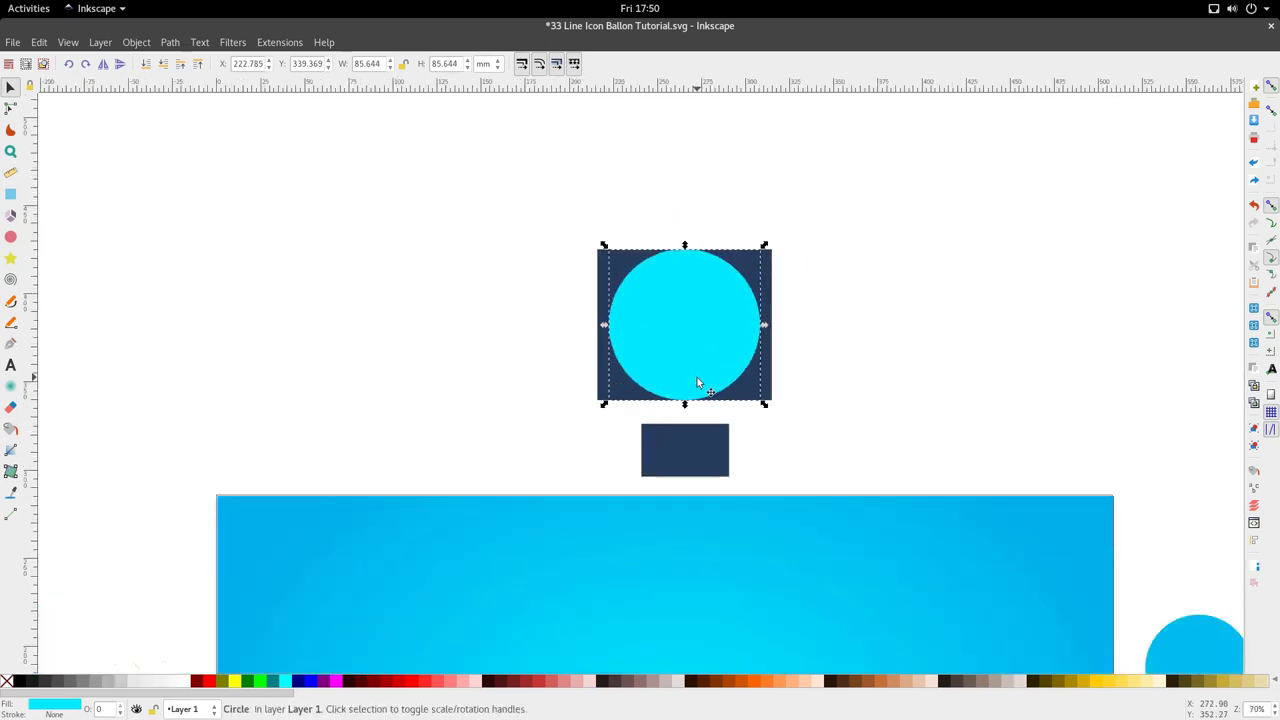
- Narrow the circle symmetrically into an upright ellipse about 73 mm wide, keeping its height
drag(765, 403, 684, 416)
ctrl+scroll(693, 356, down, 1)
drag(693, 356, 705, 363)
ctrl+scroll(705, 363, down, 3)
ctrl+scroll(700, 370, up, 6)
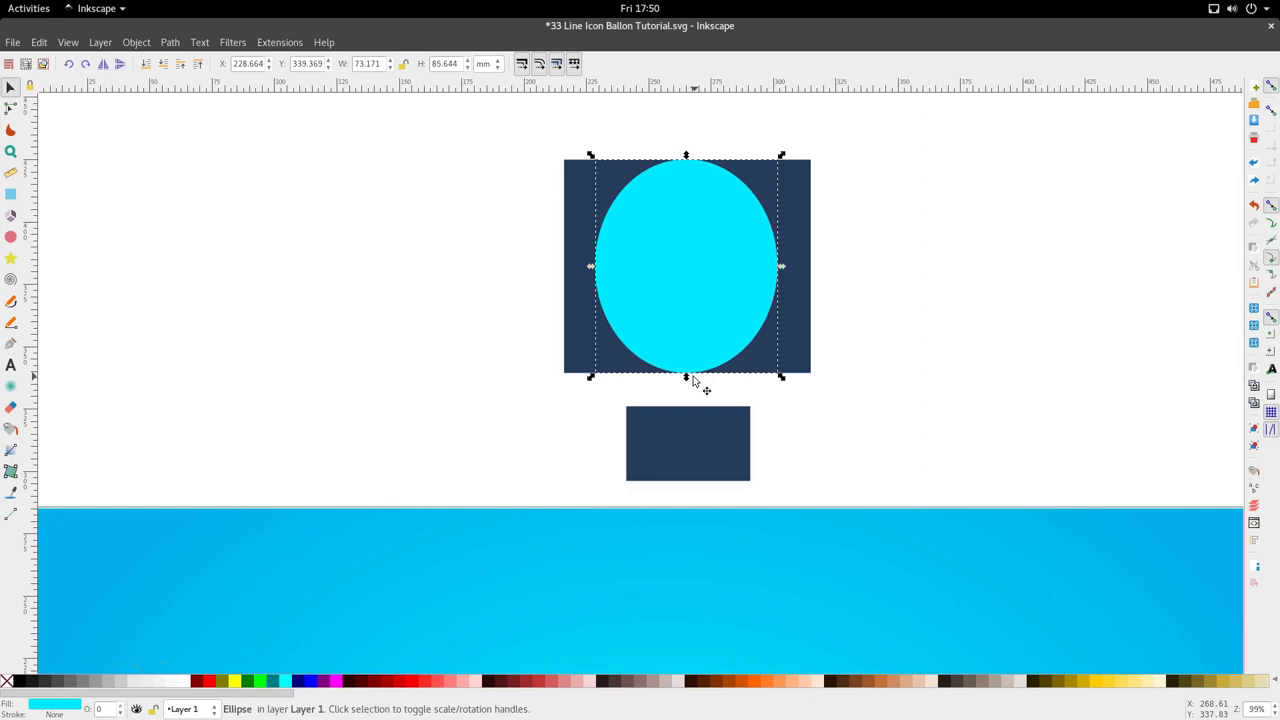
- Draw a cyan rectangle about 30 mm wide over the small dark rectangle, fully round its corners and adjust its height
click(11, 194)
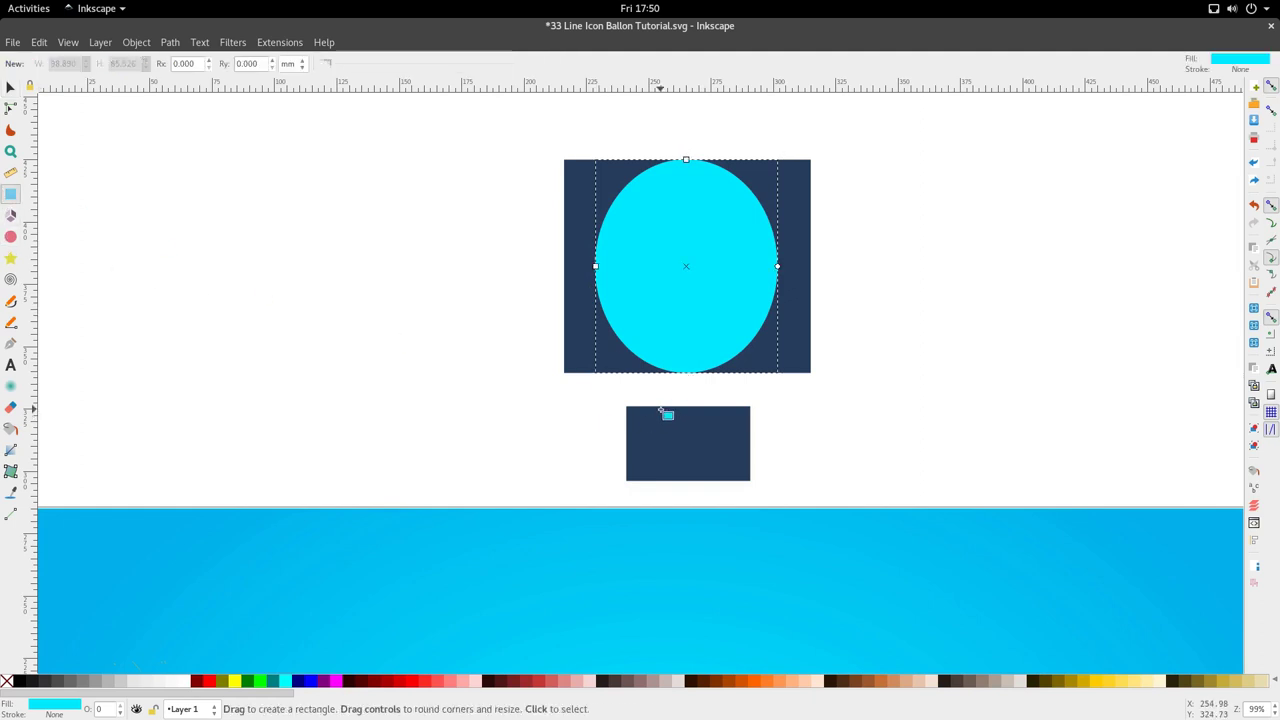
drag(651, 406, 726, 499)
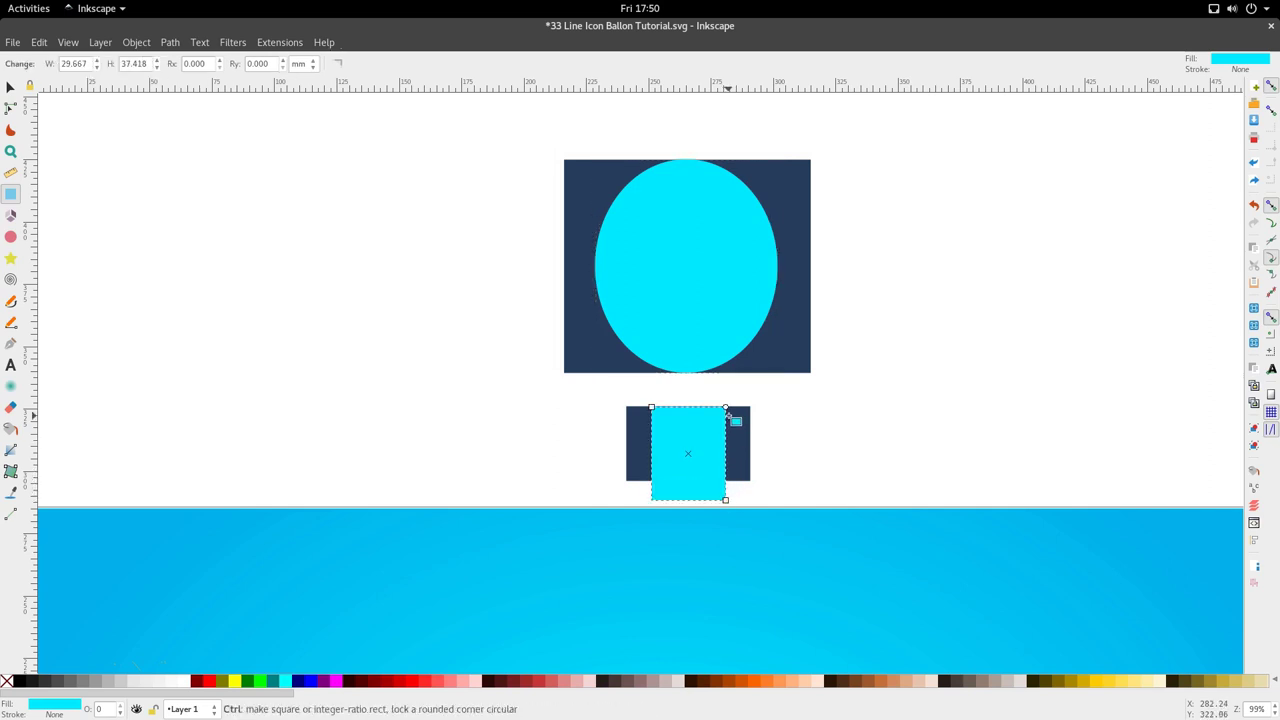
drag(726, 408, 717, 471)
key(s)
key(r)
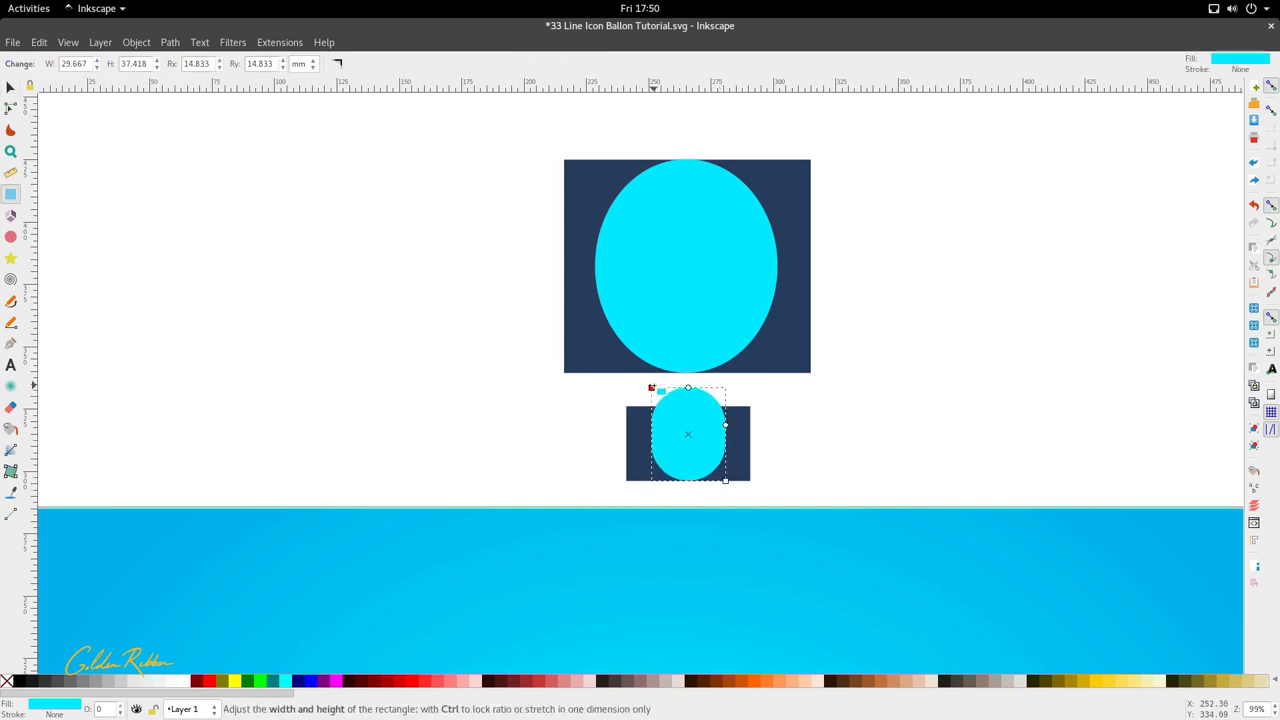
drag(652, 388, 681, 481)
- Select the ellipse and the rounded rectangle and move them together onto the middle of the page
scroll(661, 395, down, 3)
key(s)
click(674, 348)
key(ctrl+z)
shift+click(674, 409)
drag(674, 409, 674, 588)
scroll(674, 588, down, 5)
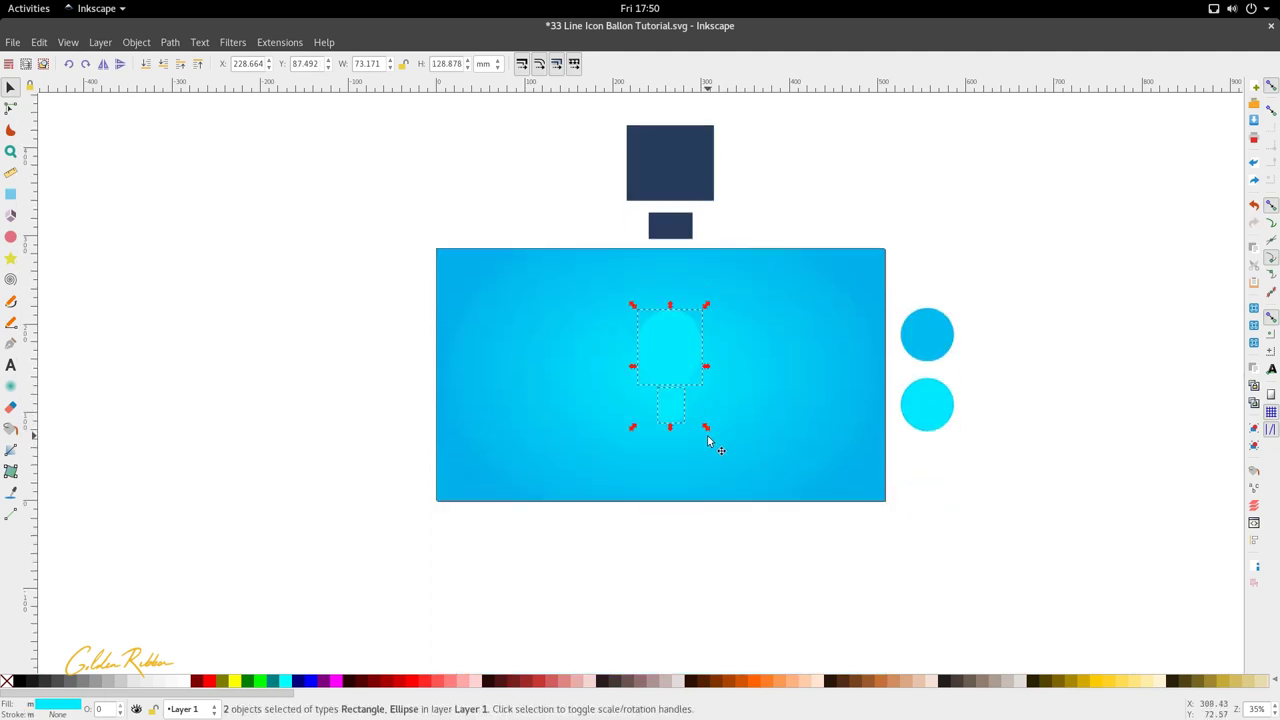
- Scale the ellipse and rounded rectangle up together to about 107 by 189 mm on the page
drag(707, 435, 724, 447)
key(Escape)
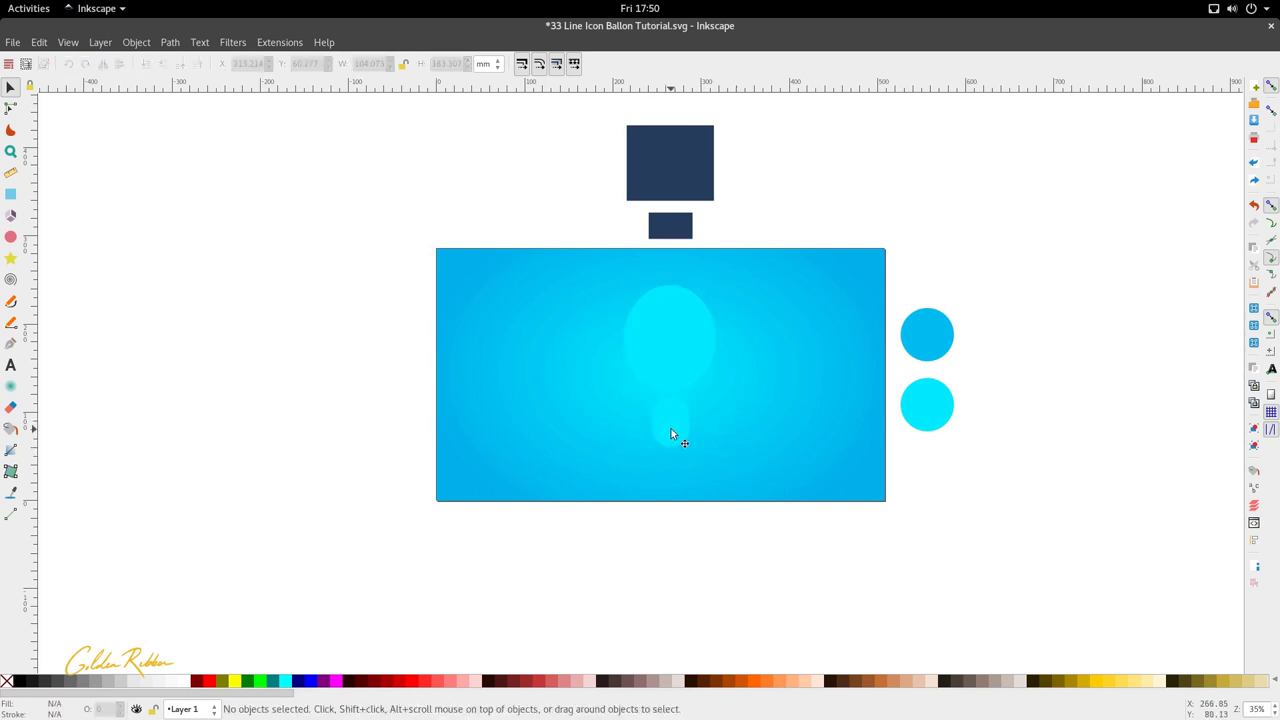
click(671, 435)
click(674, 369)
shift+click(676, 446)
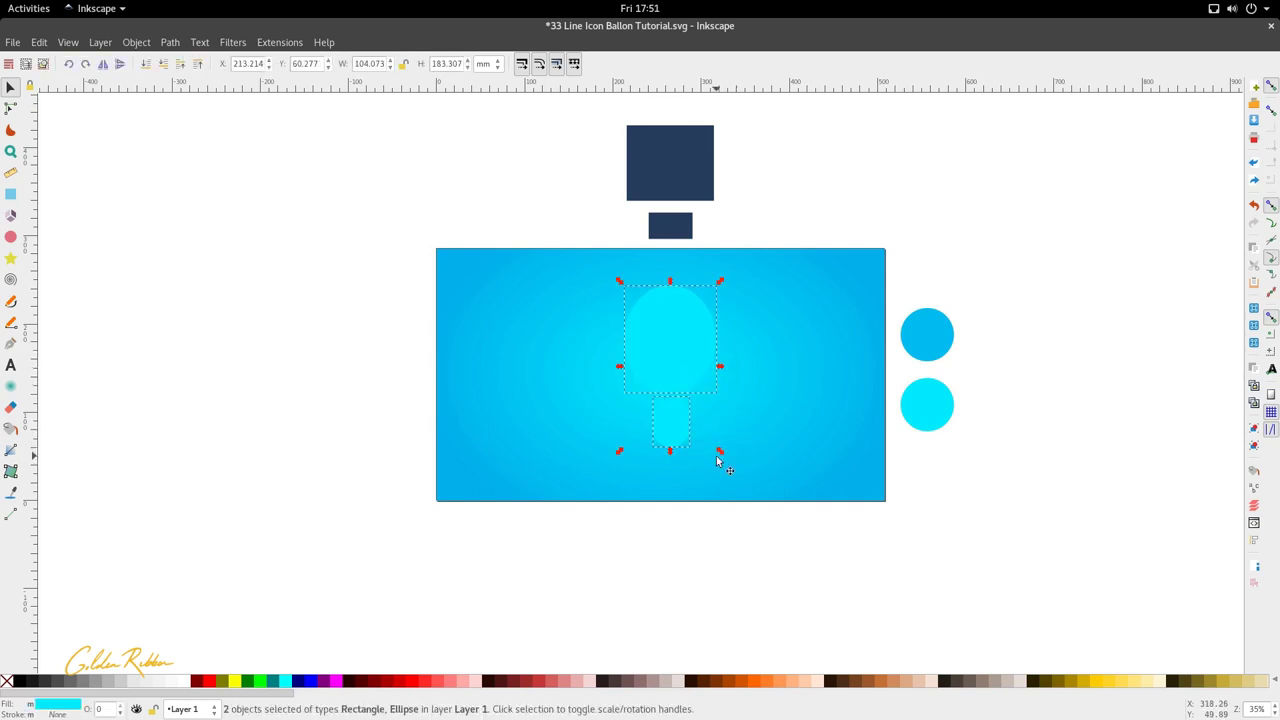
drag(719, 451, 720, 458)
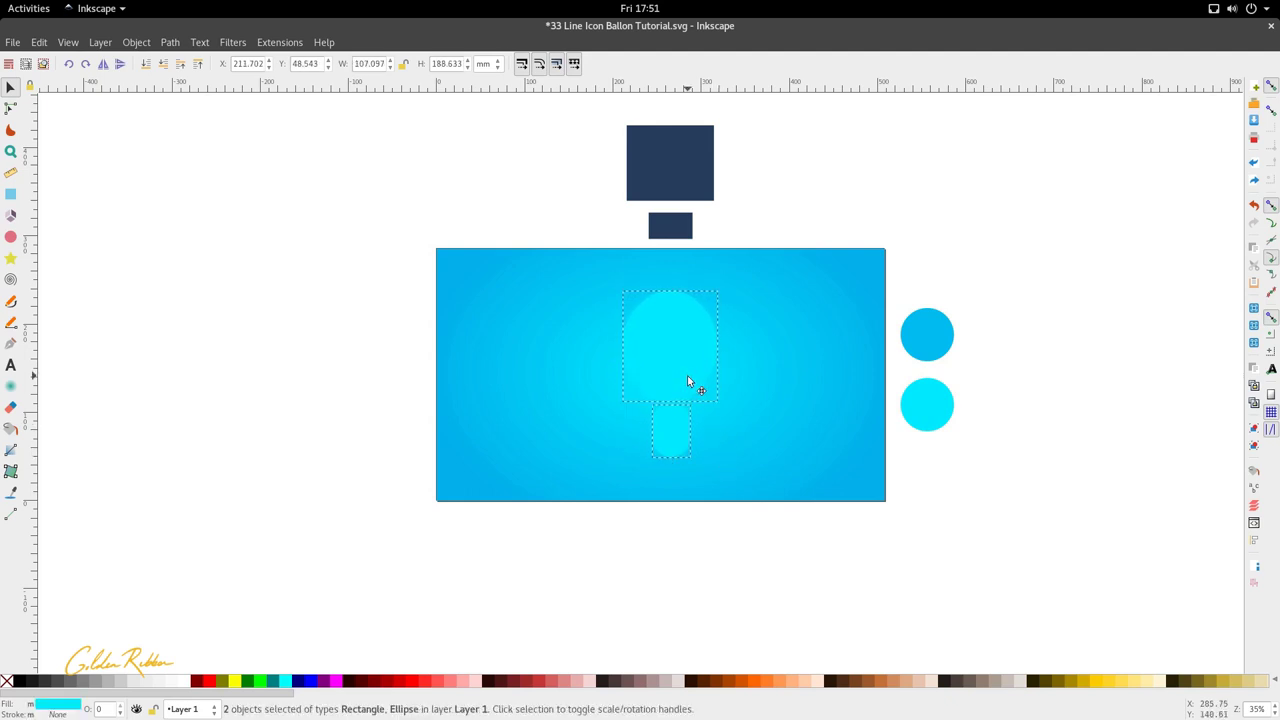
- Draw a straight horizontal line about 96 mm long across the lower part of the ellipse
click(671, 574)
ctrl+scroll(660, 440, up, 2)
click(687, 355)
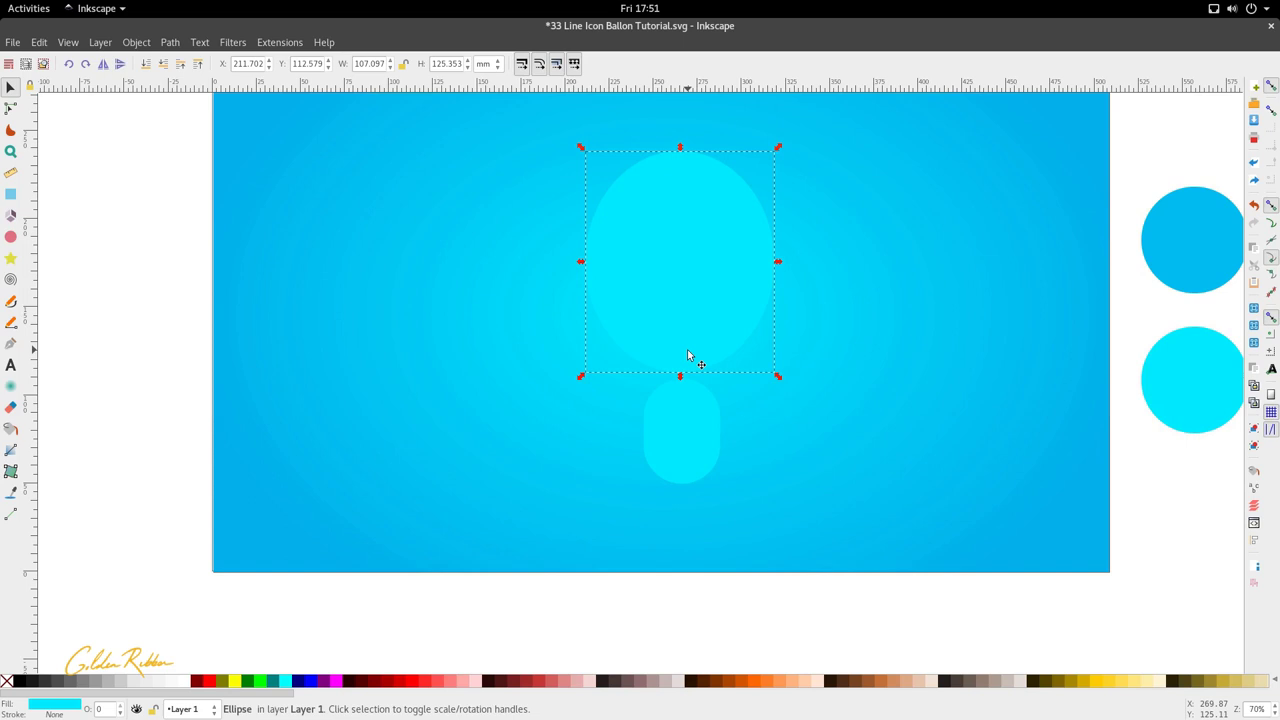
click(11, 322)
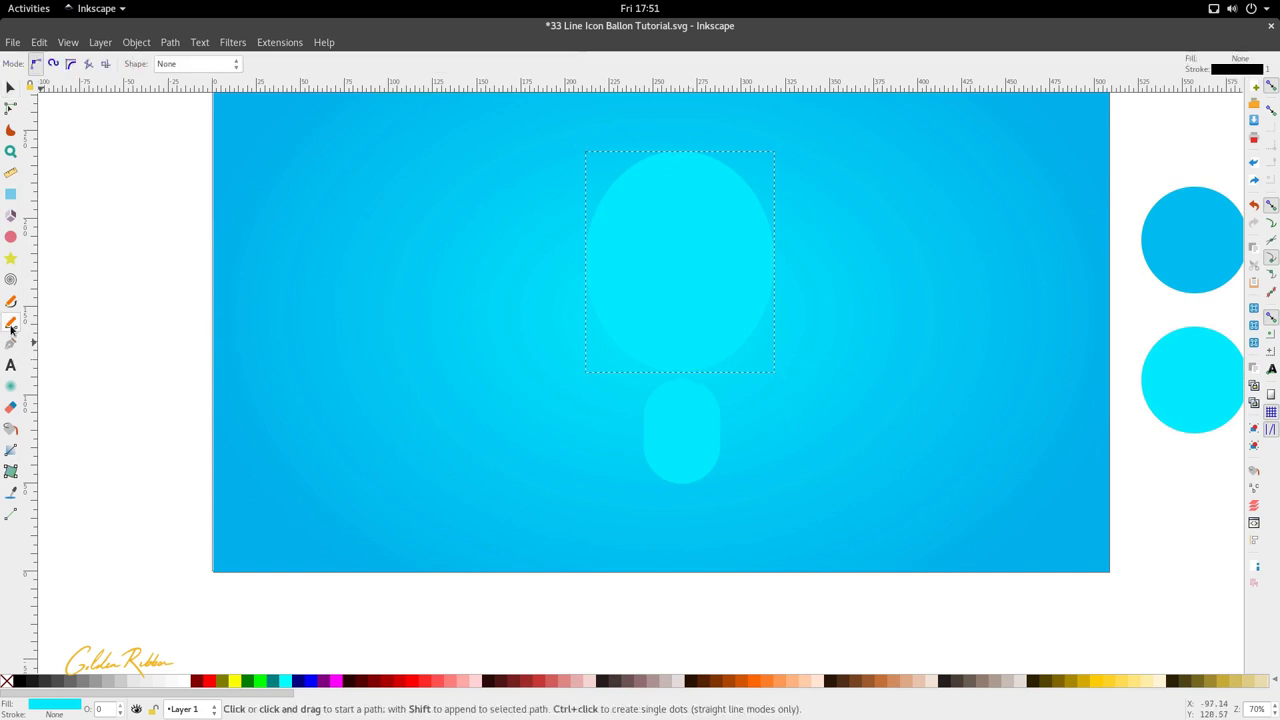
click(600, 354)
click(768, 354)
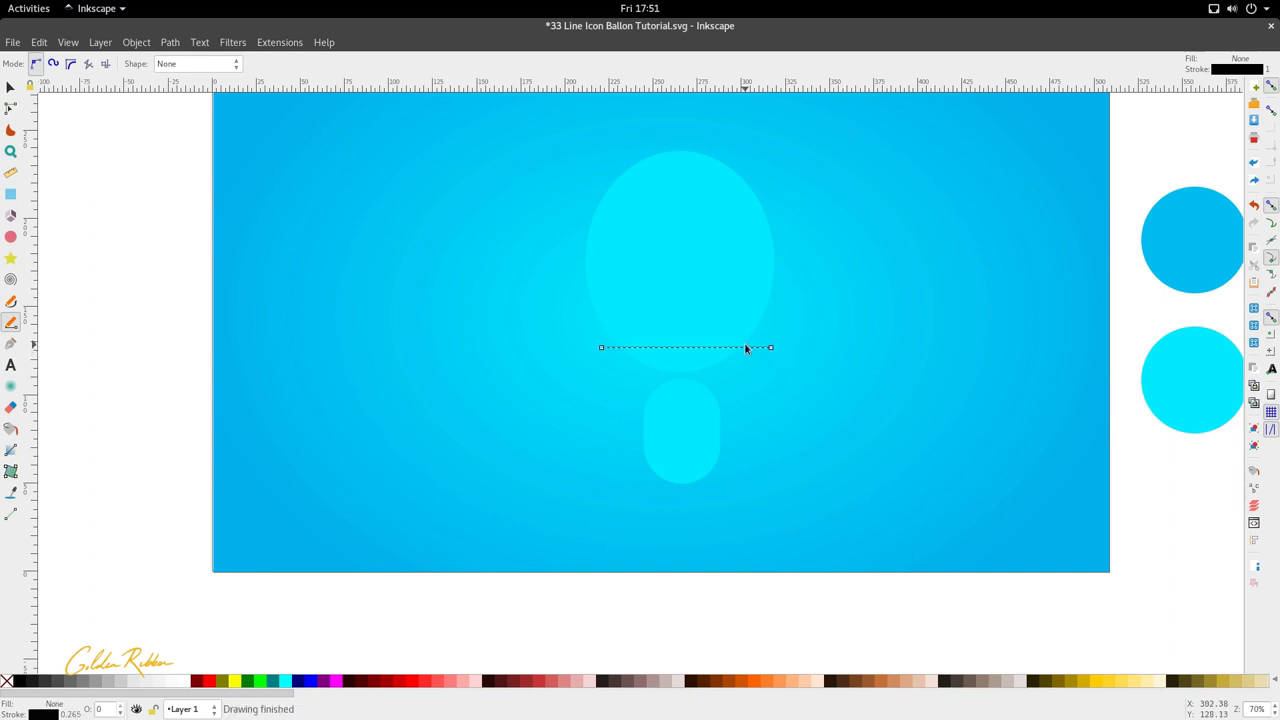
key(space)
drag(743, 354, 736, 355)
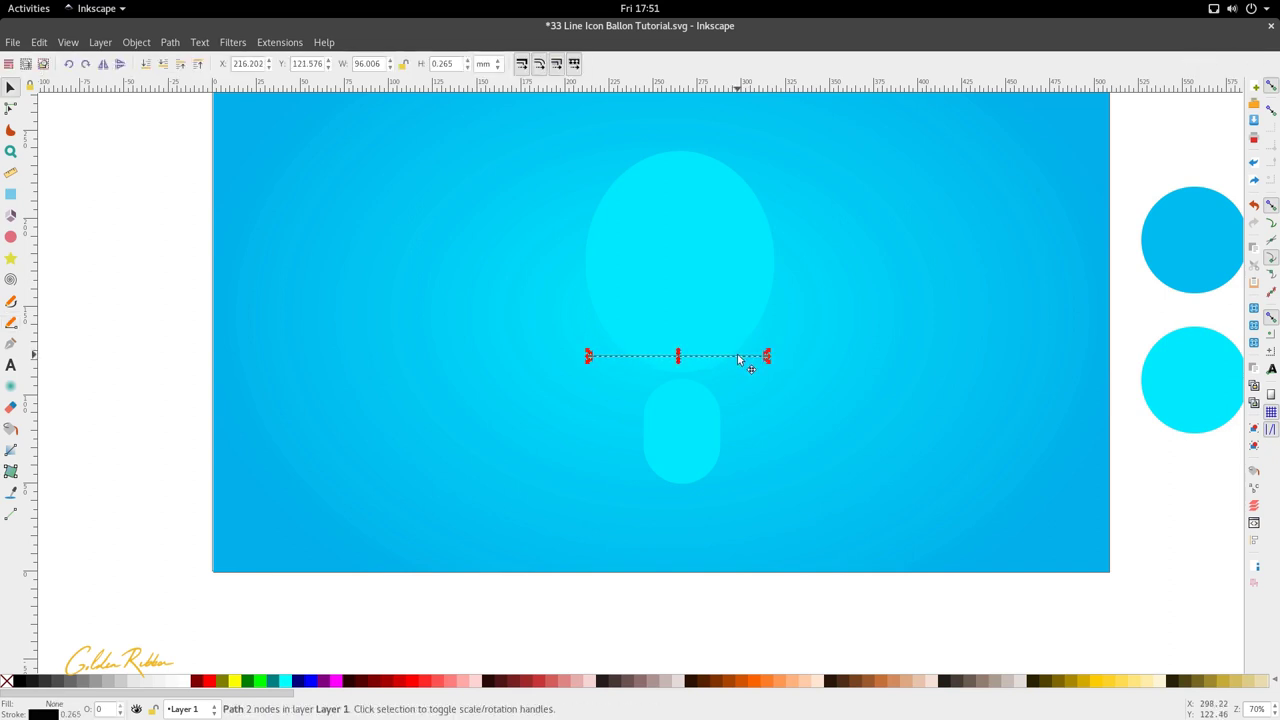
- Stretch the ellipse downward to about 131 mm tall and position the horizontal line across its lower end
key(n)
key(s)
click(703, 334)
mouse_move(682, 376)
mouse_down()
mouse_move(686, 386)
mouse_move(691, 368)
mouse_up()
- Divide the ellipse along the horizontal line and delete the cut-off lower segment
key(n)
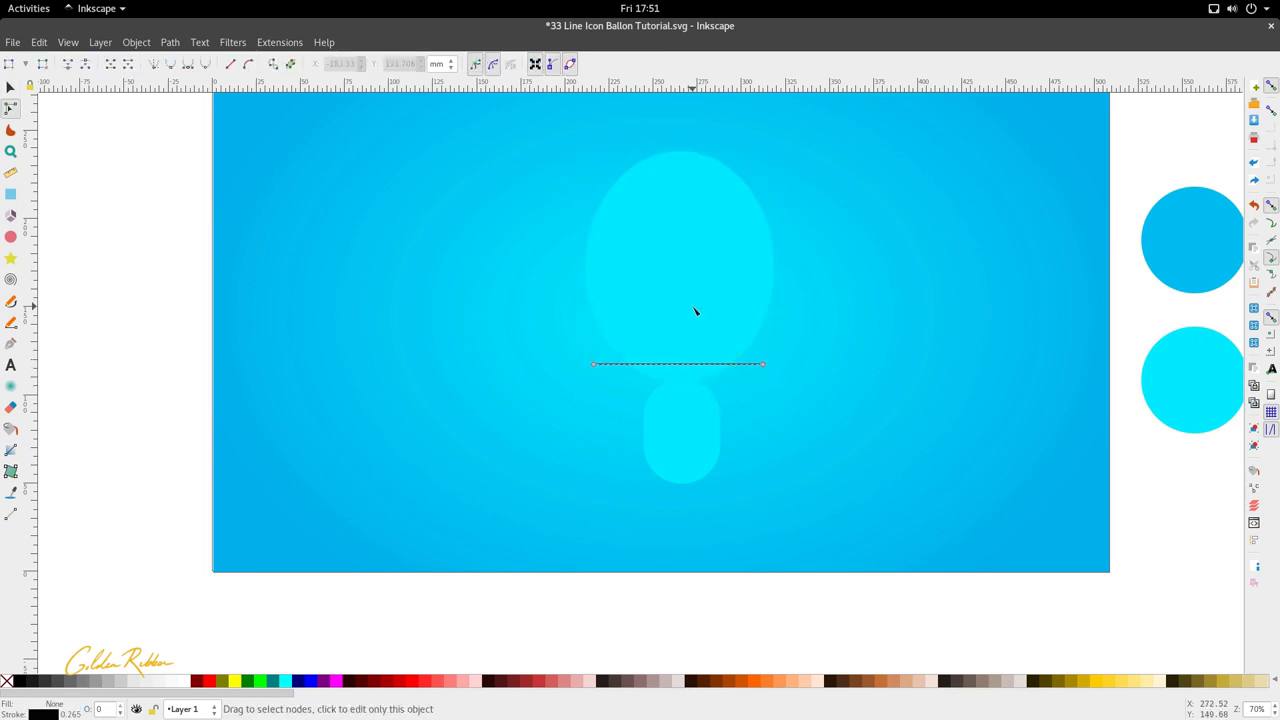
shift+click(694, 309)
key(s)
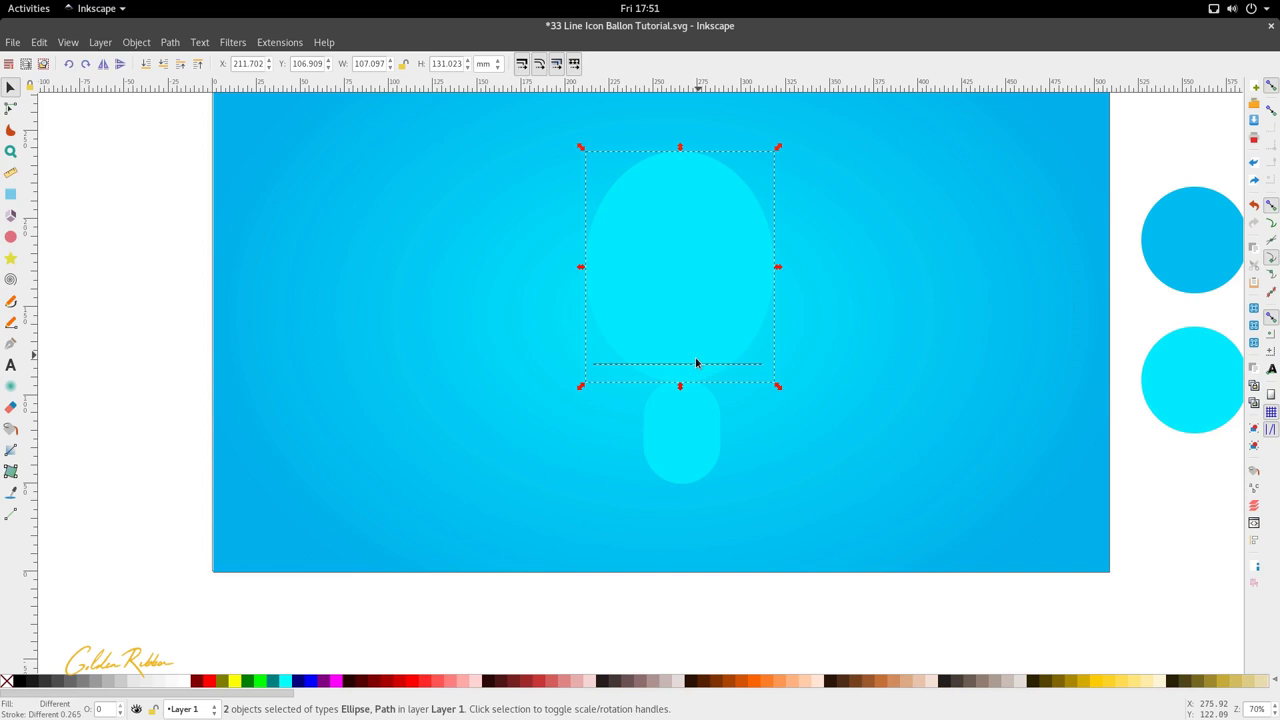
click(735, 373)
key(n)
click(737, 364)
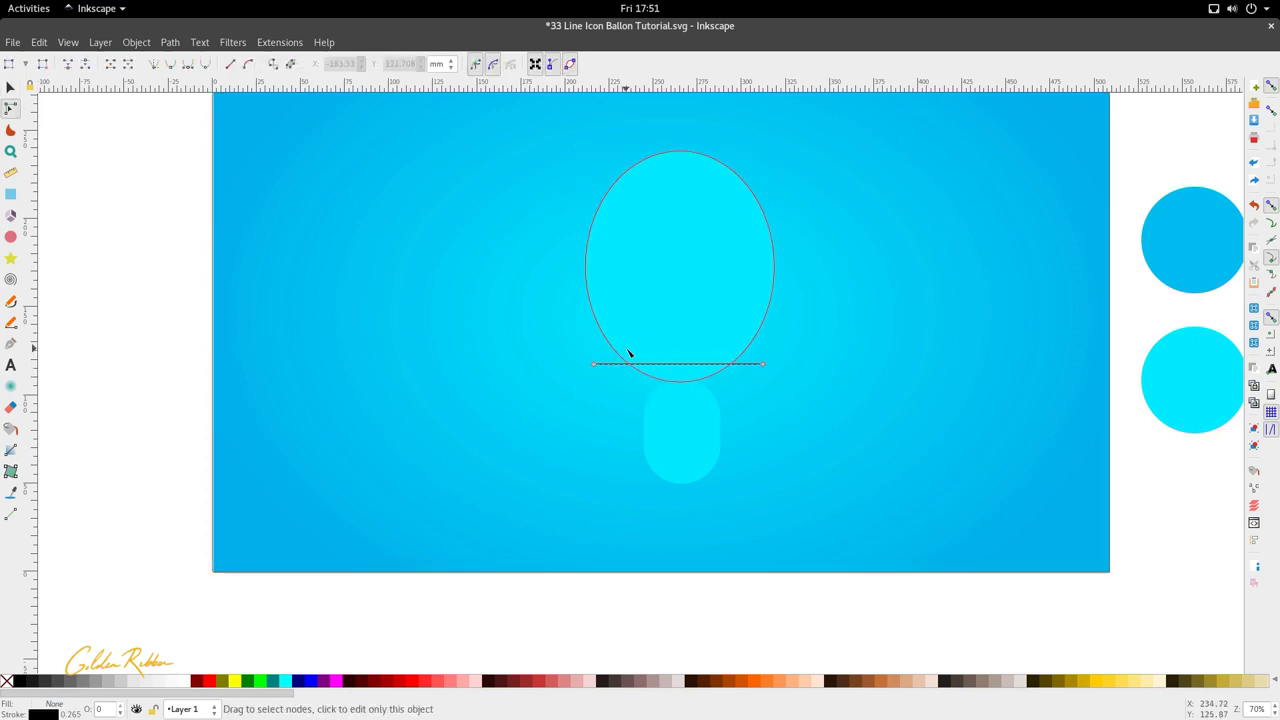
key(s)
shift+click(661, 318)
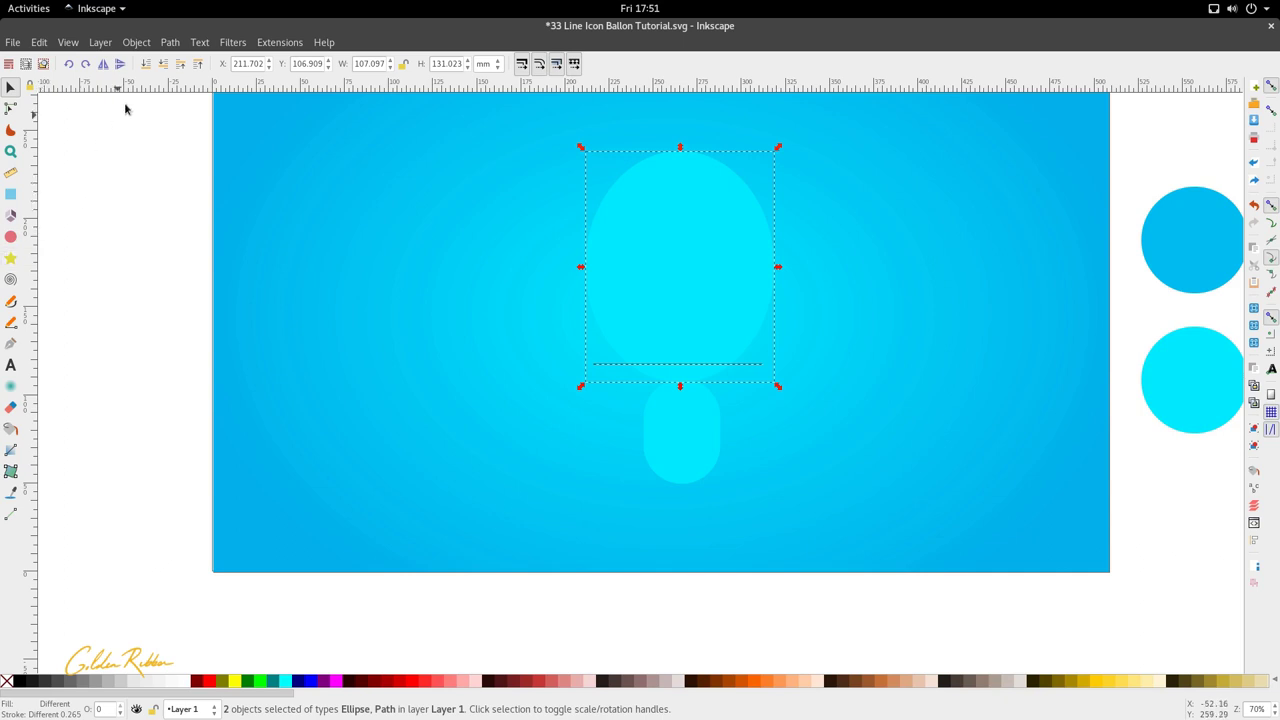
click(163, 42)
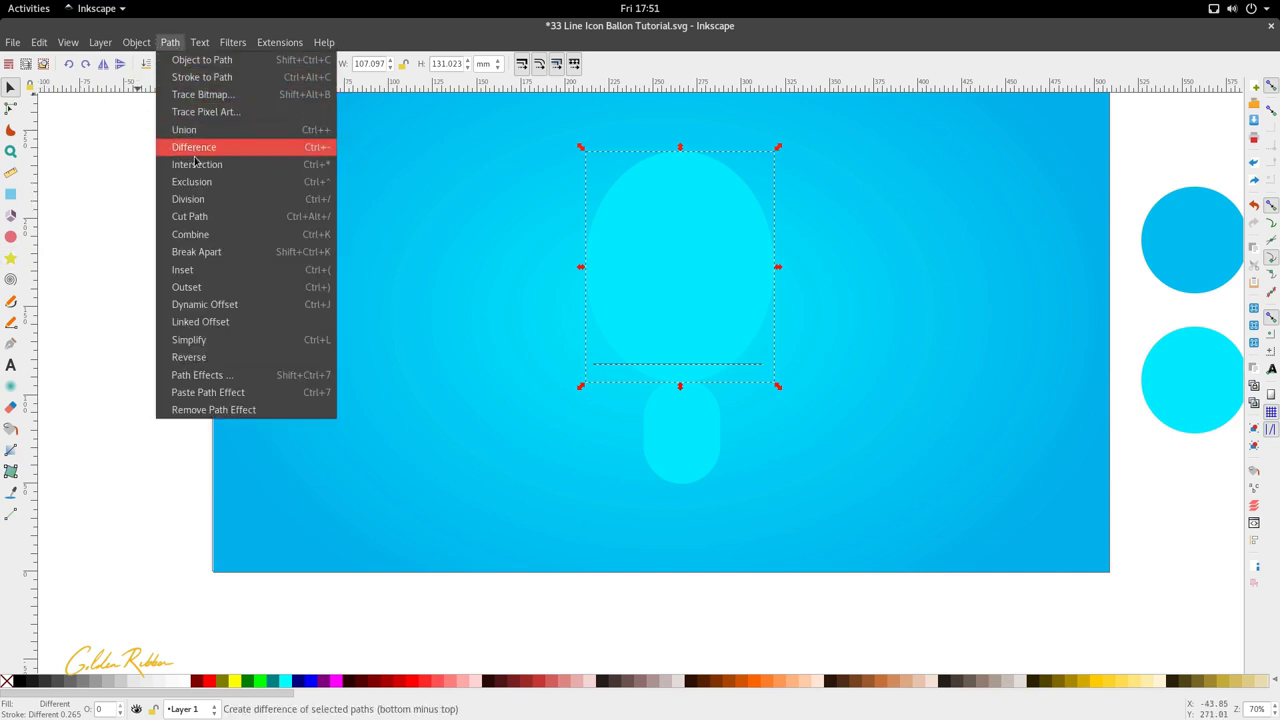
click(195, 199)
drag(676, 377, 442, 375)
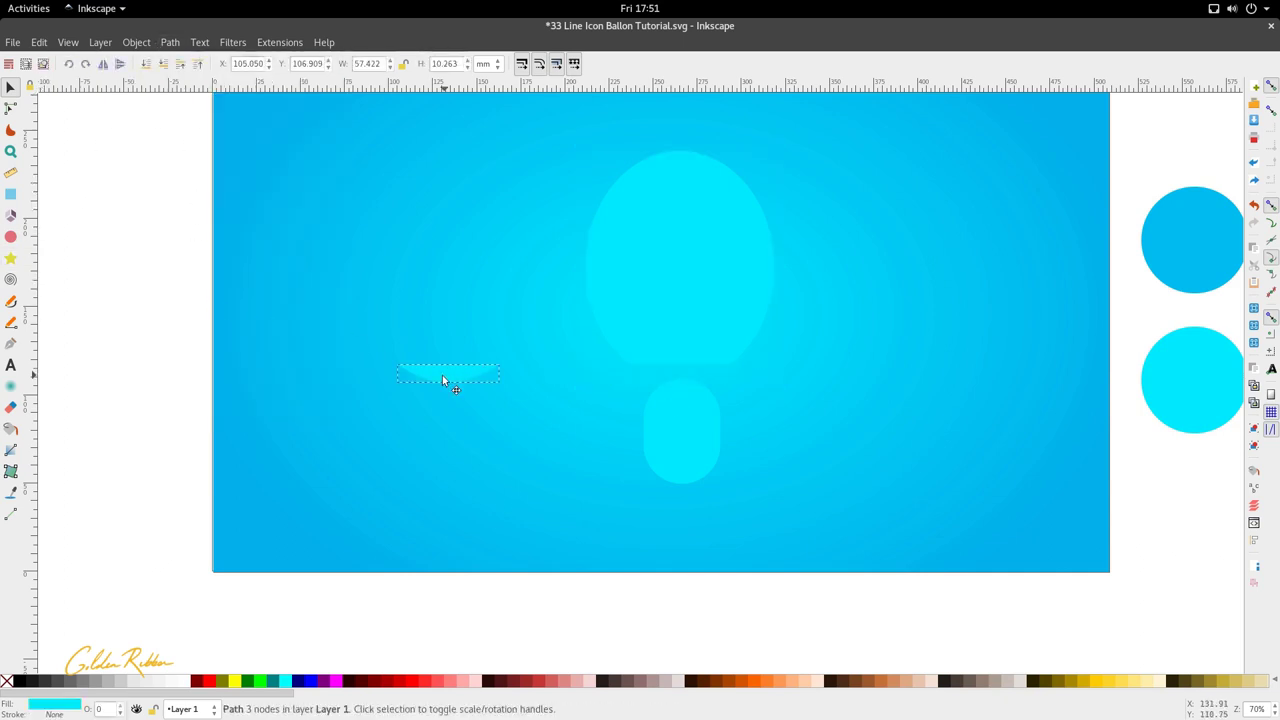
key(Delete)
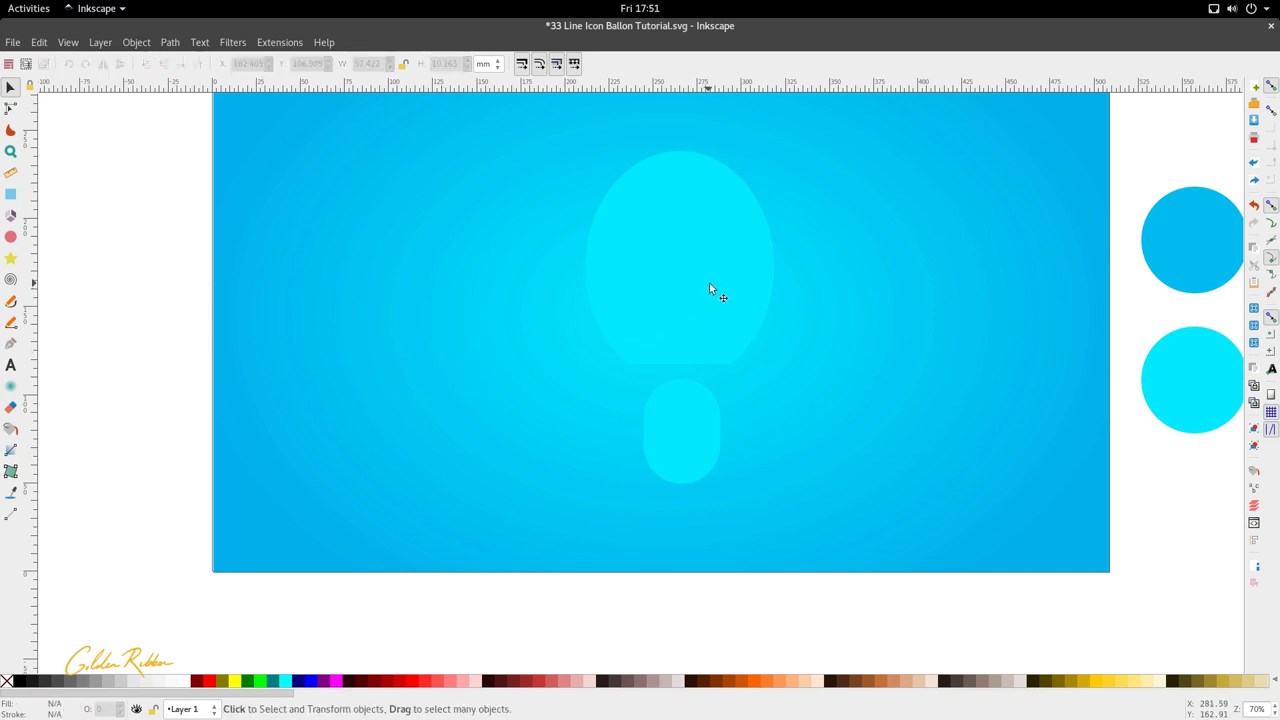
- Select the two bottom corner nodes of the balloon envelope and scale them inward to about 83% to narrow its opening
scroll(745, 262, down, 2)
scroll(737, 265, up, 1)
click(737, 265)
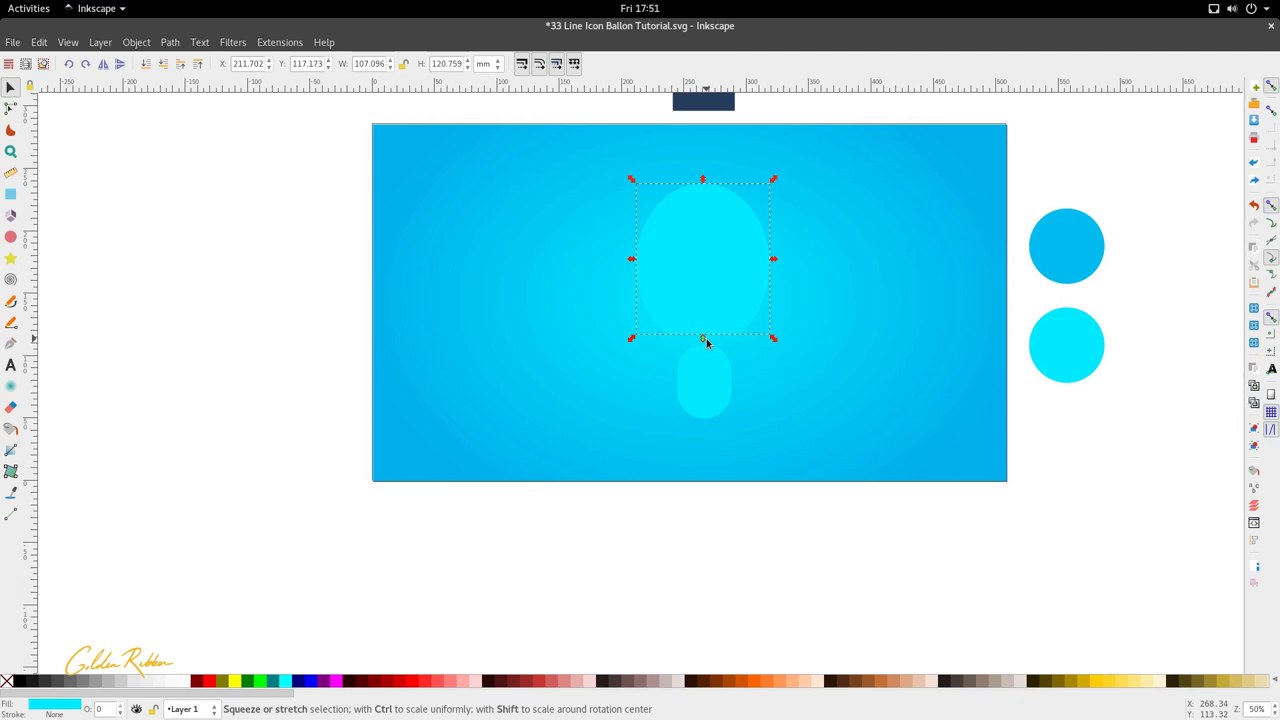
key(n)
drag(603, 321, 743, 338)
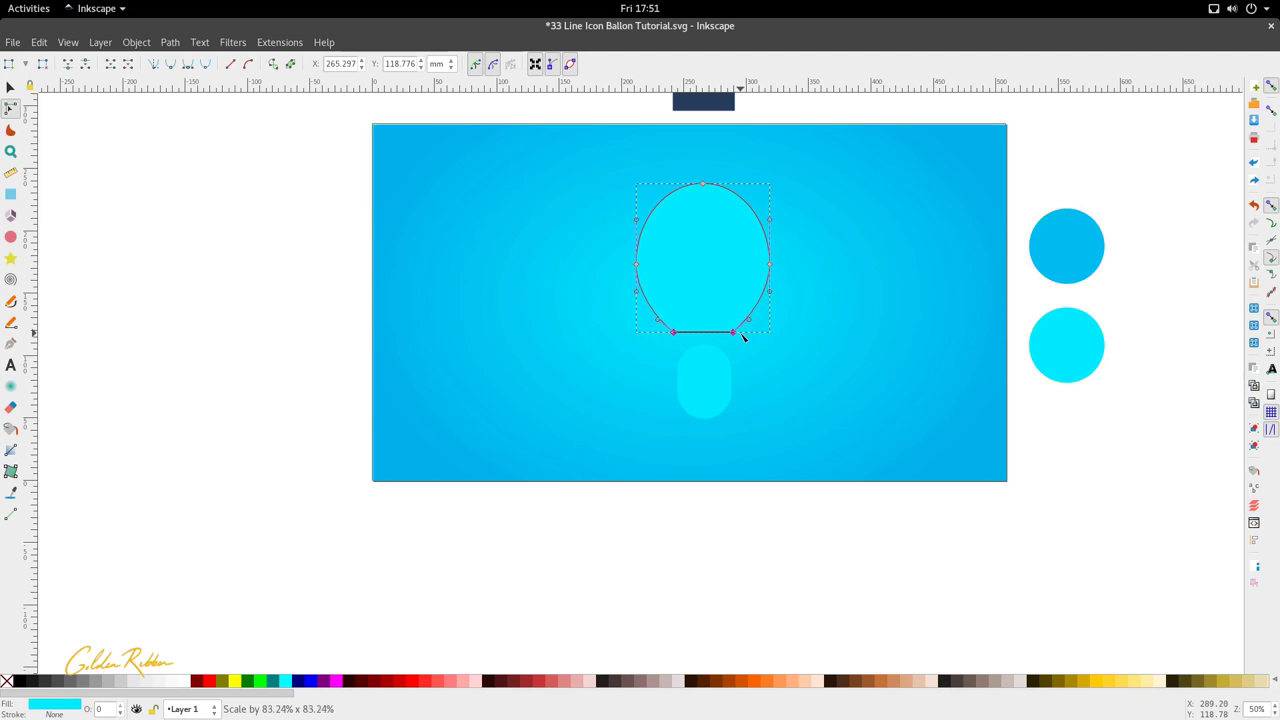
key(s)
- Adjust the lower curve handles of the envelope's left and right side nodes to reshape its lower flanks
click(712, 385)
scroll(718, 292, up, 2)
double_click(725, 317)
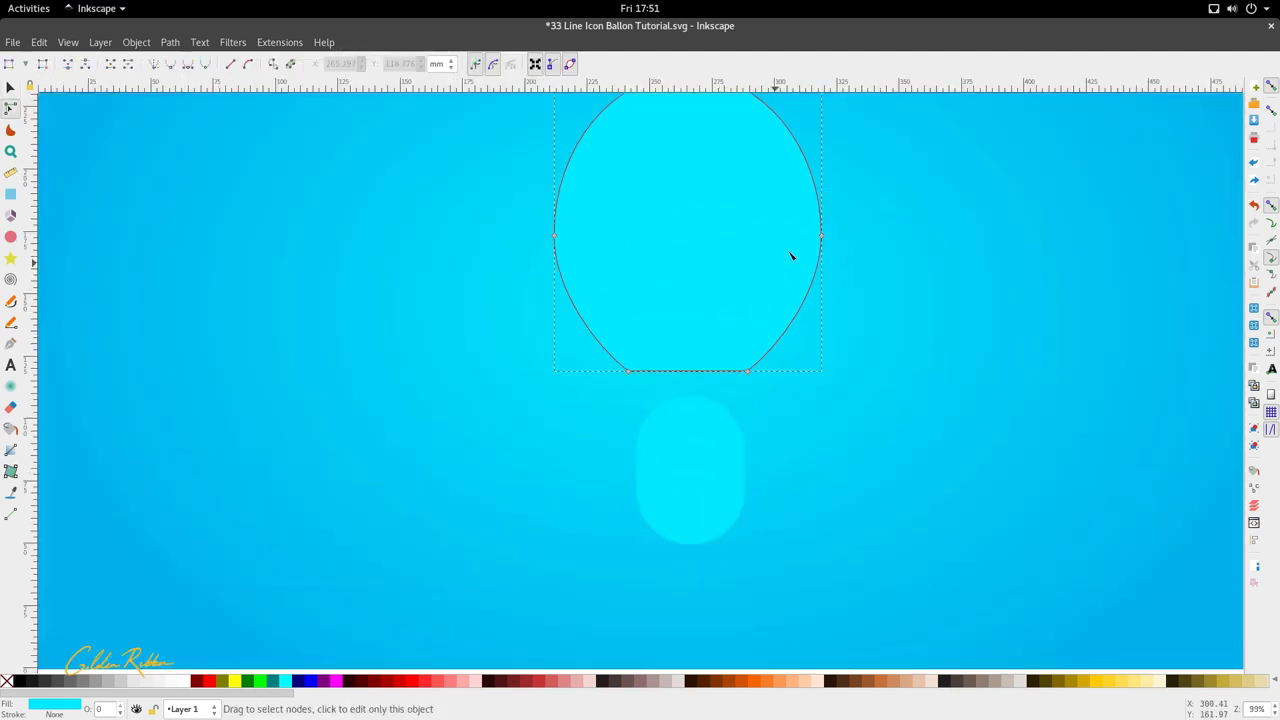
click(821, 237)
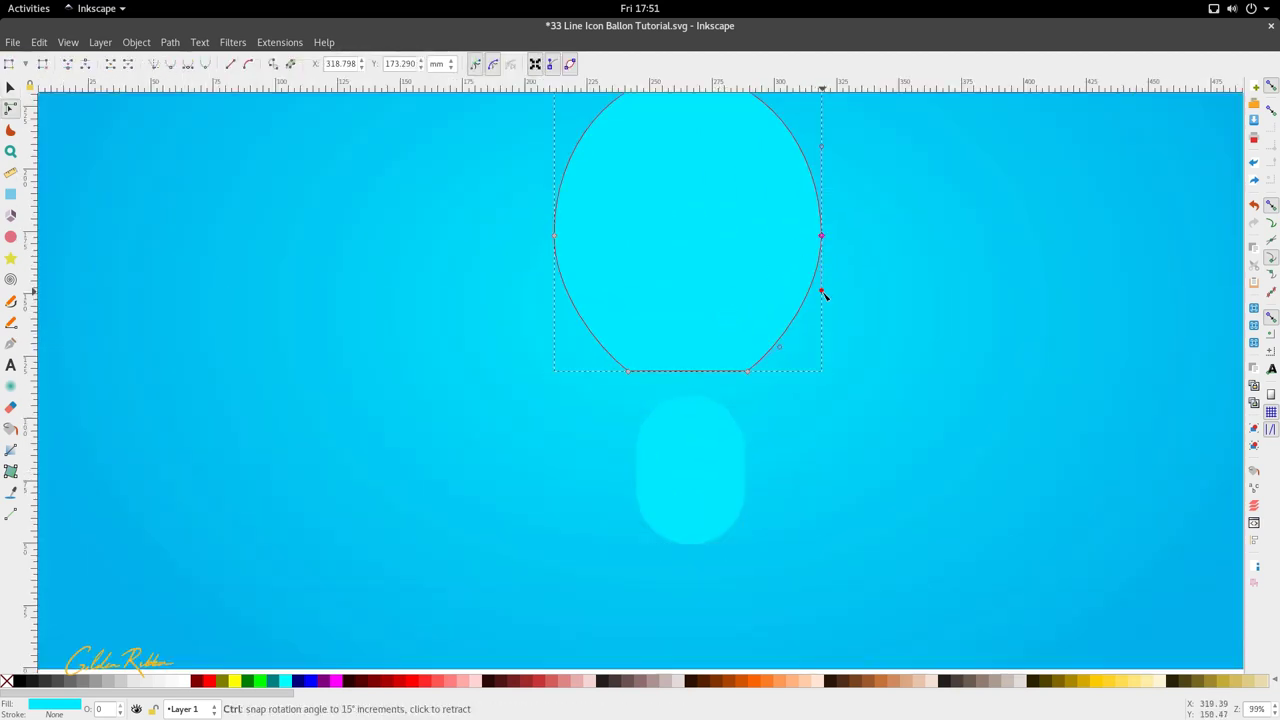
click(554, 237)
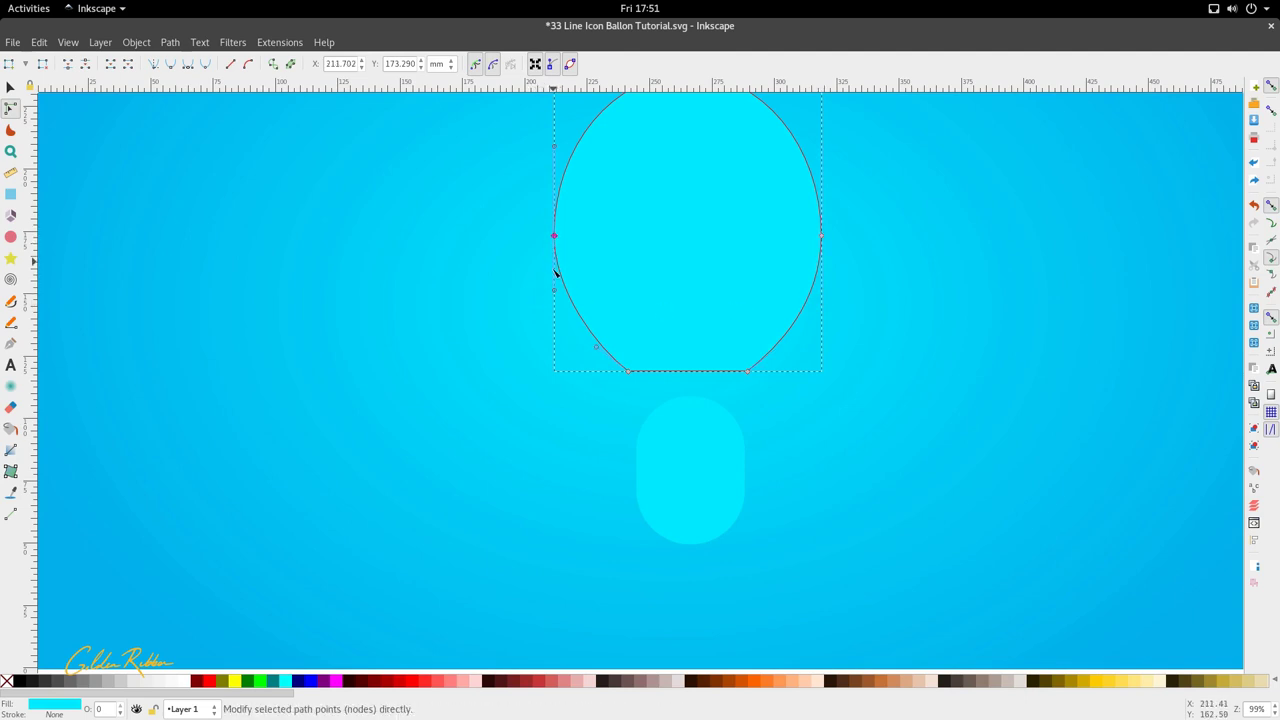
drag(554, 290, 556, 301)
key(s)
scroll(767, 309, down, 3)
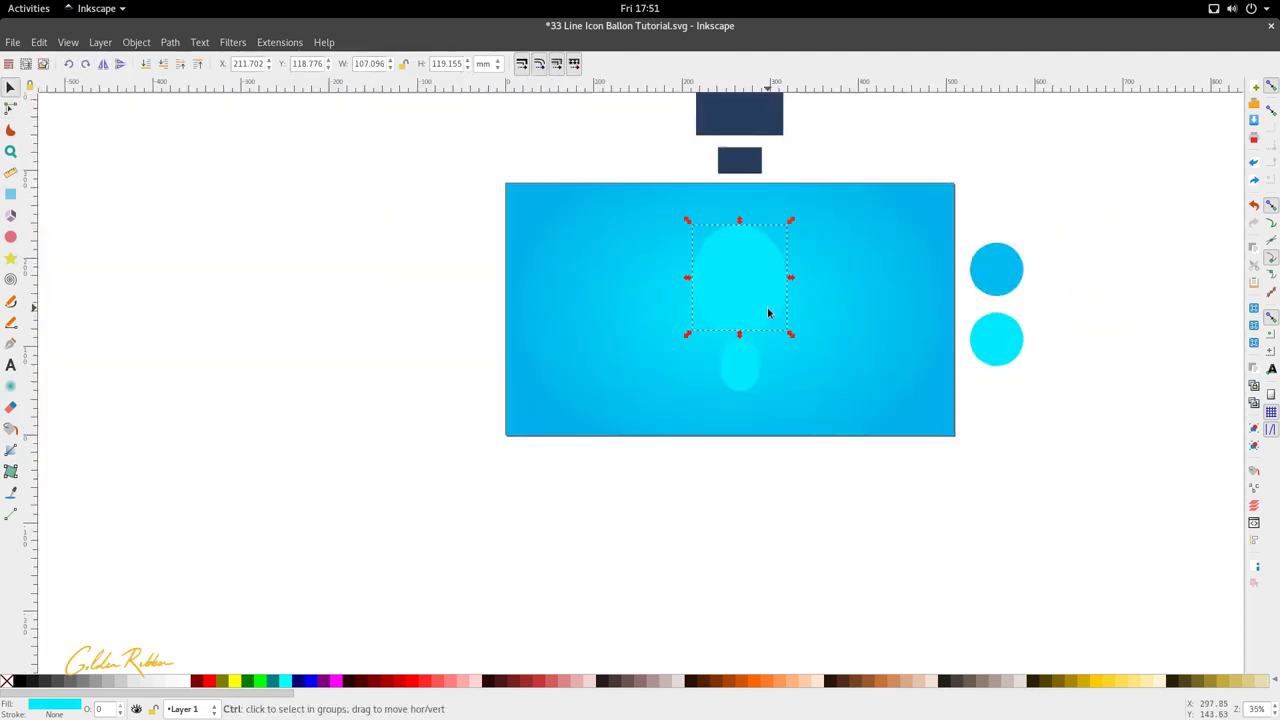
- Draw a straight horizontal line about 133 mm long across the upper half of the rounded rectangle
click(760, 361)
scroll(761, 343, up, 2)
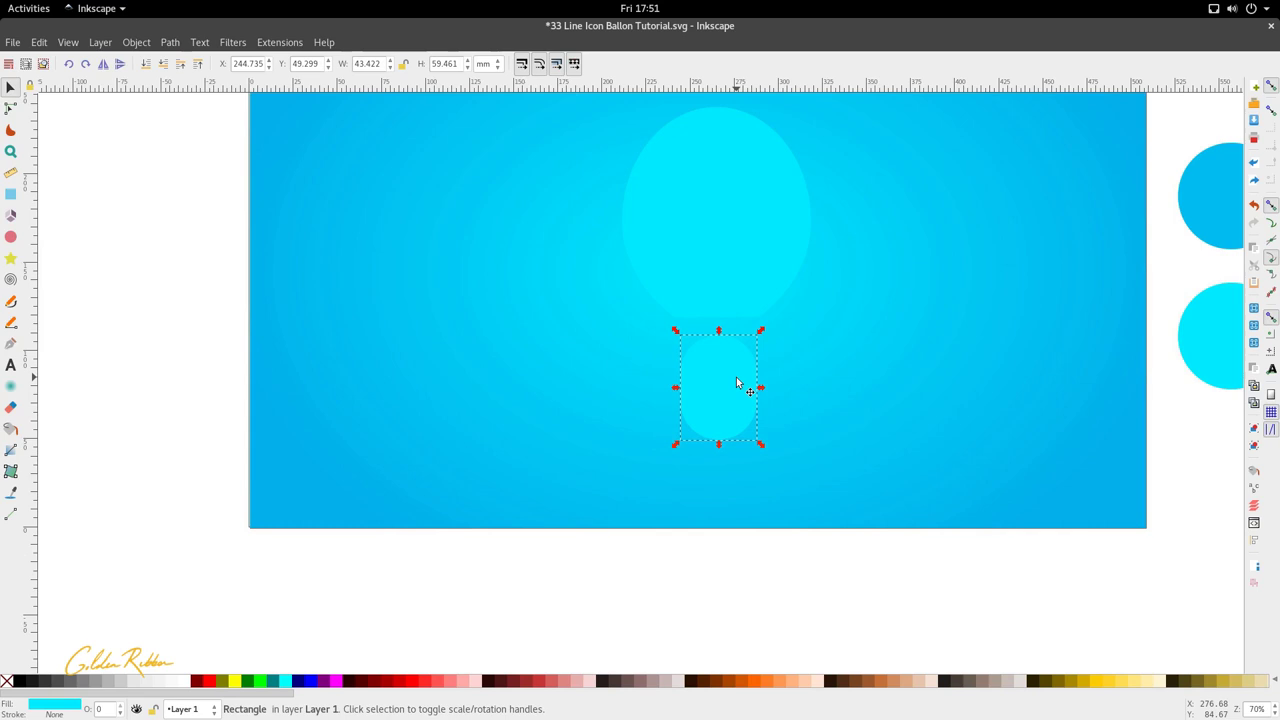
key(b)
click(625, 380)
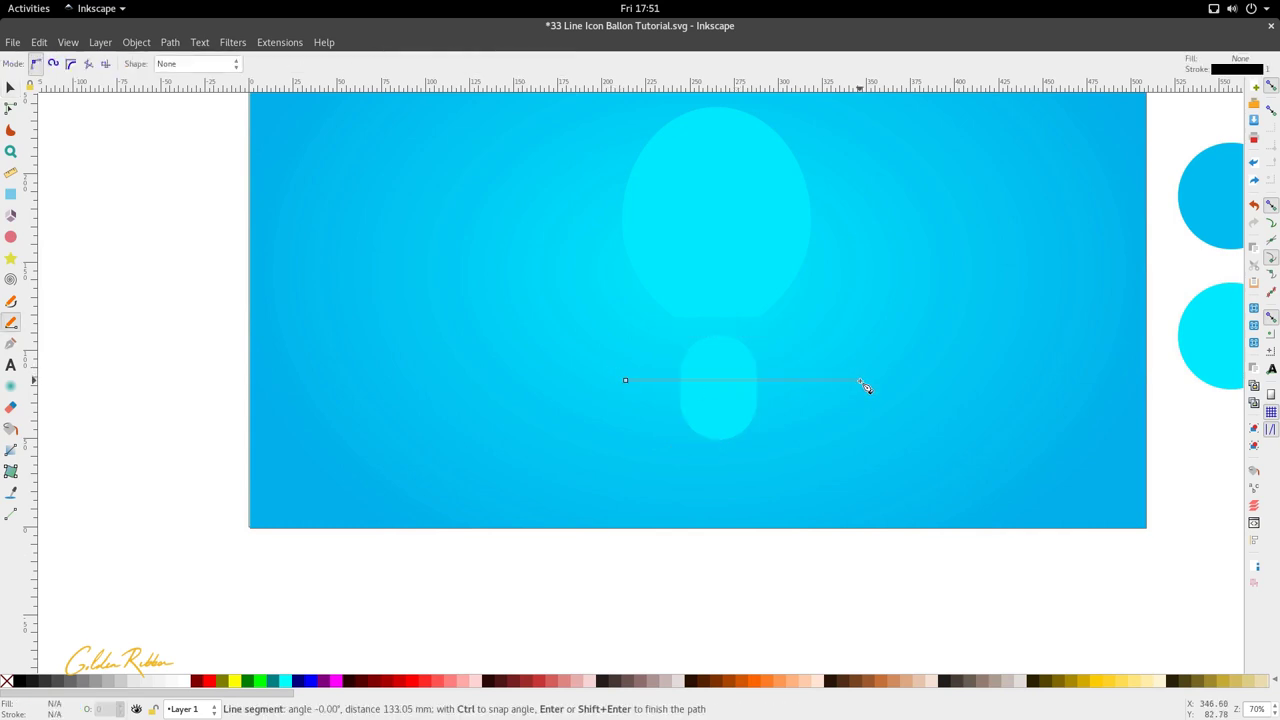
double_click(862, 383)
key(s)
- Divide the rounded rectangle along the horizontal line and delete its upper piece to leave the basket shape
shift+click(714, 429)
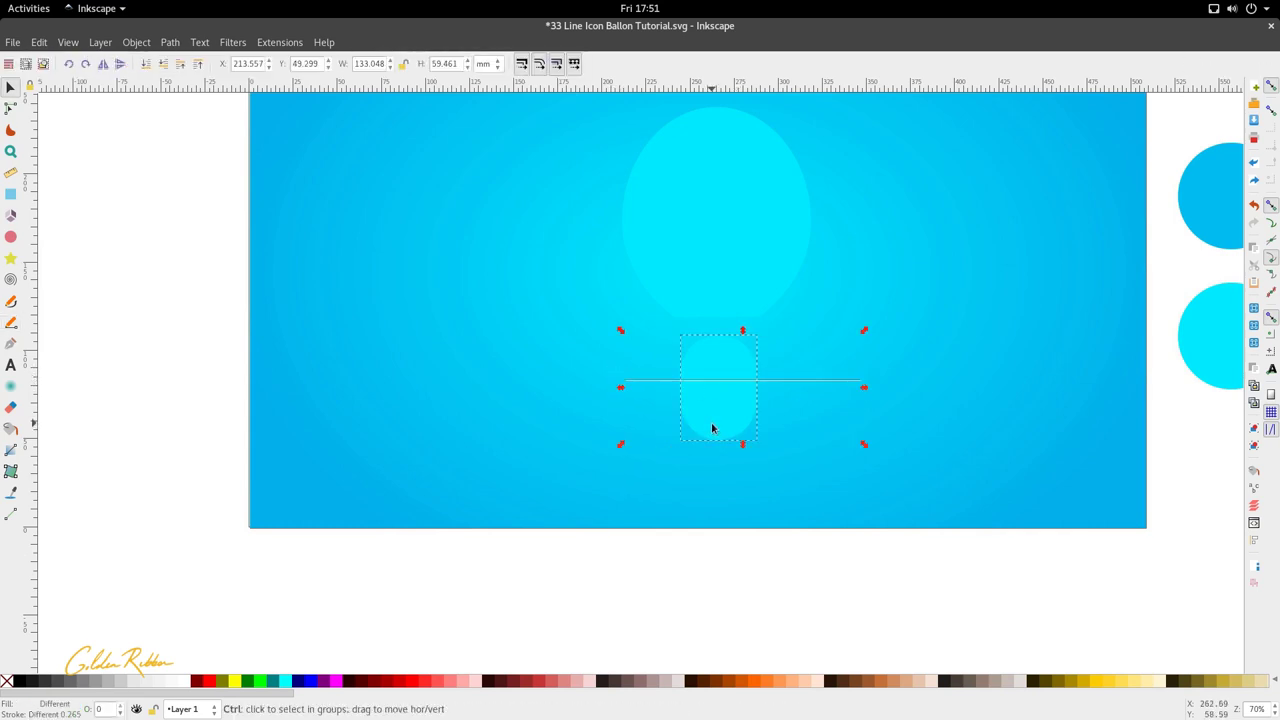
click(170, 42)
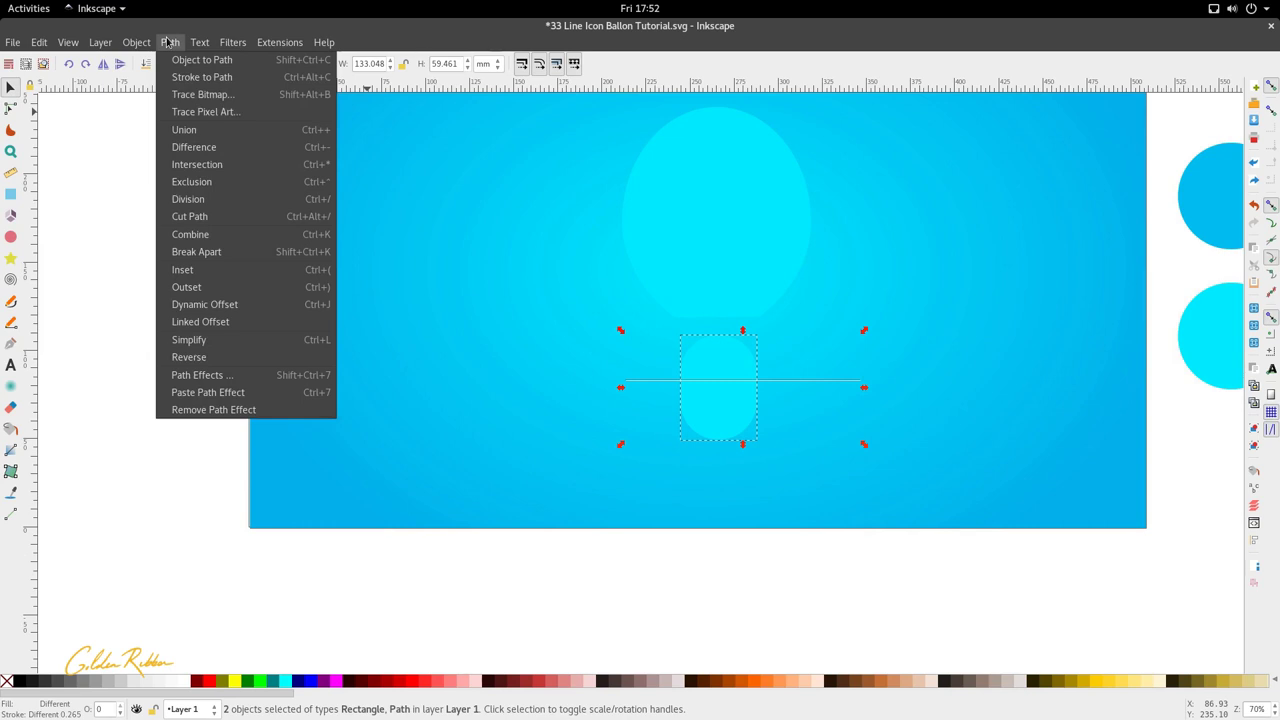
click(214, 200)
click(708, 396)
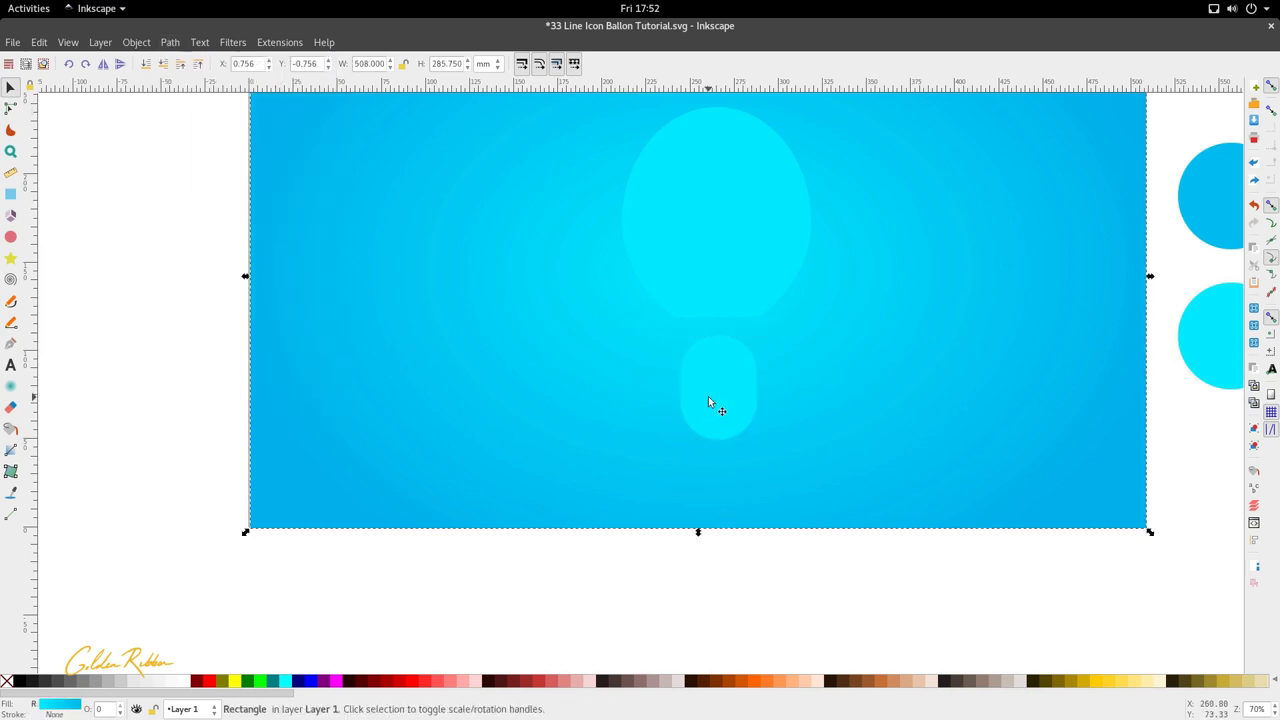
click(713, 376)
key(Delete)
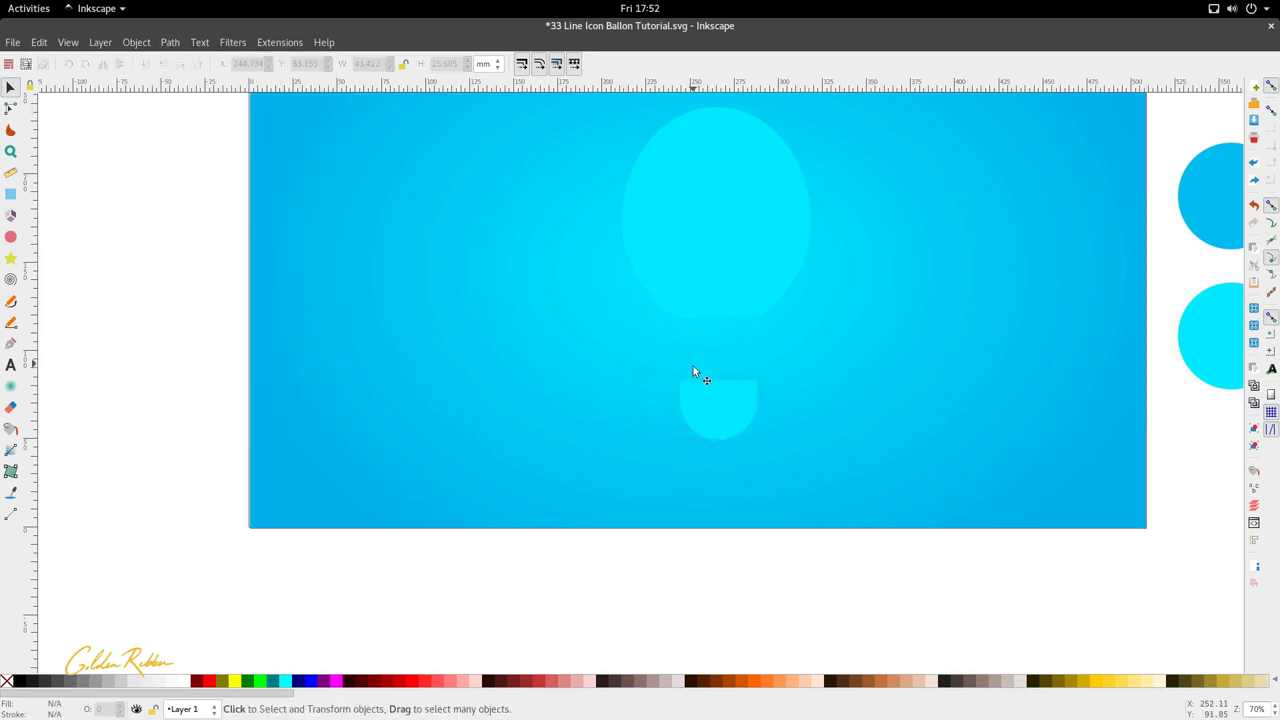
- Fill both the basket and the balloon envelope with white
click(704, 395)
shift+click(714, 272)
scroll(715, 277, down, 2)
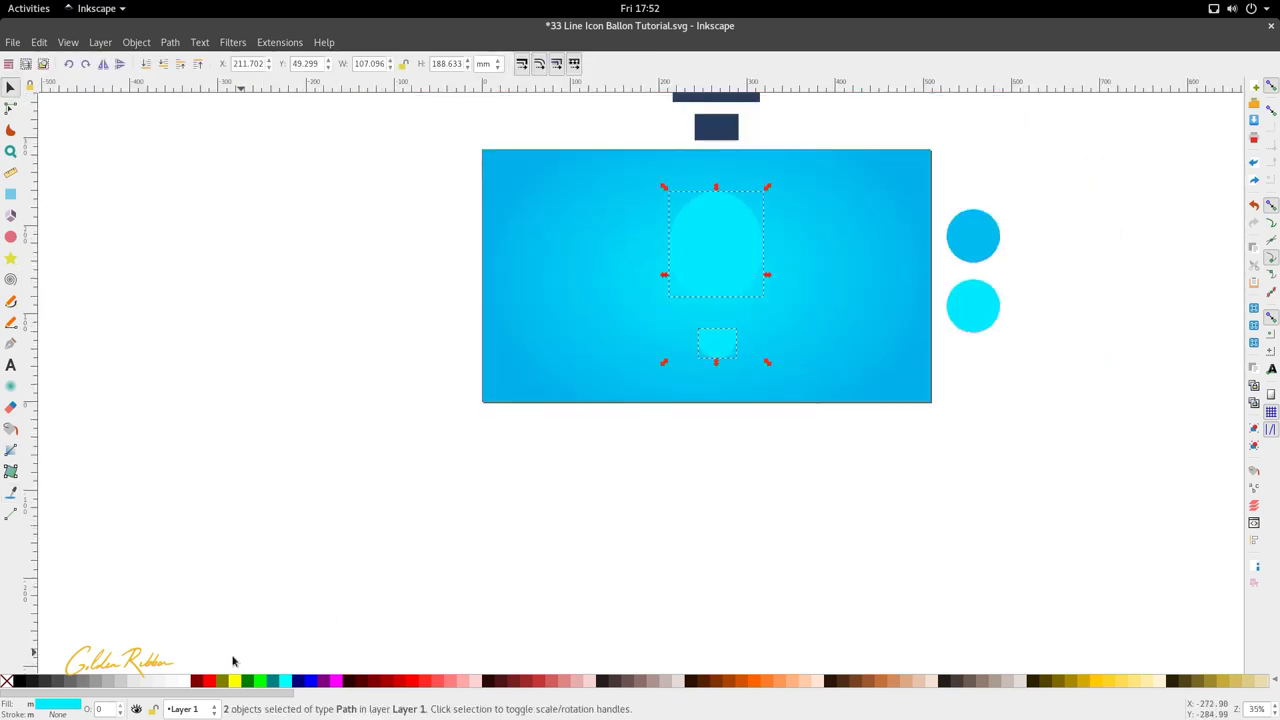
click(186, 681)
- Move the basket up closer to the envelope, to a Y position of about 58.7 mm
scroll(709, 346, up, 1)
click(717, 337)
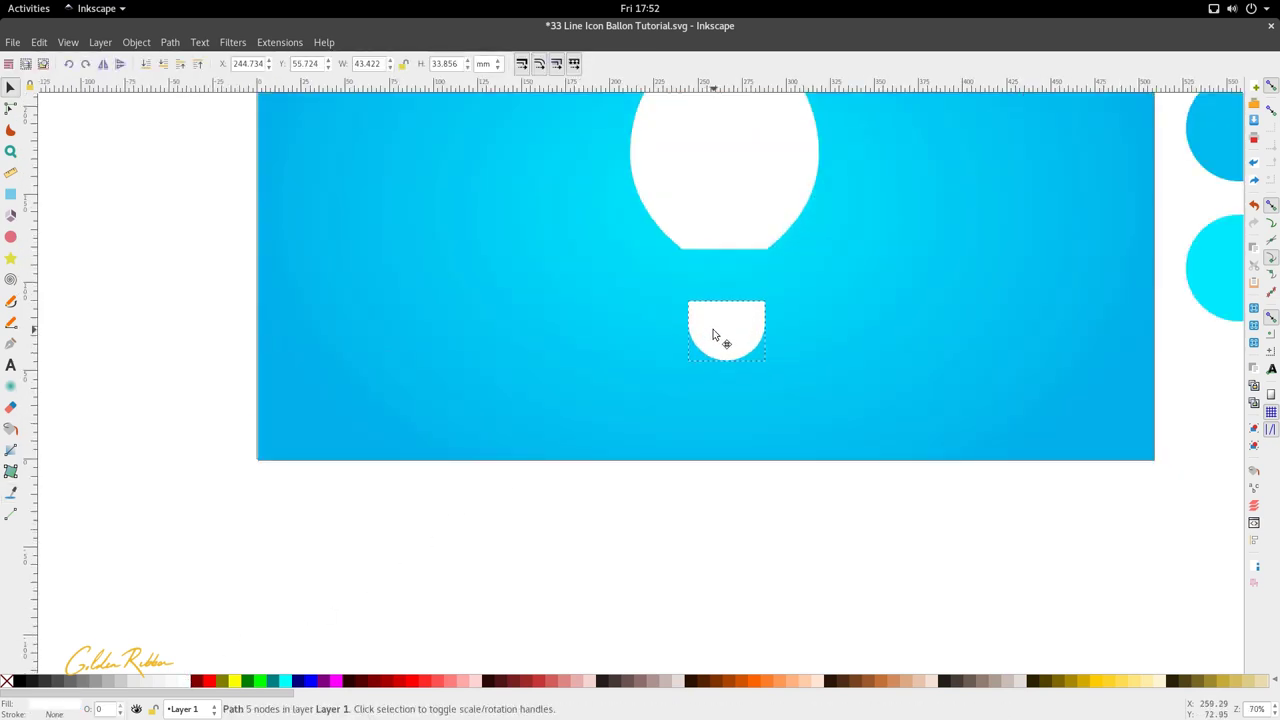
scroll(729, 311, down, 3)
scroll(731, 314, up, 3)
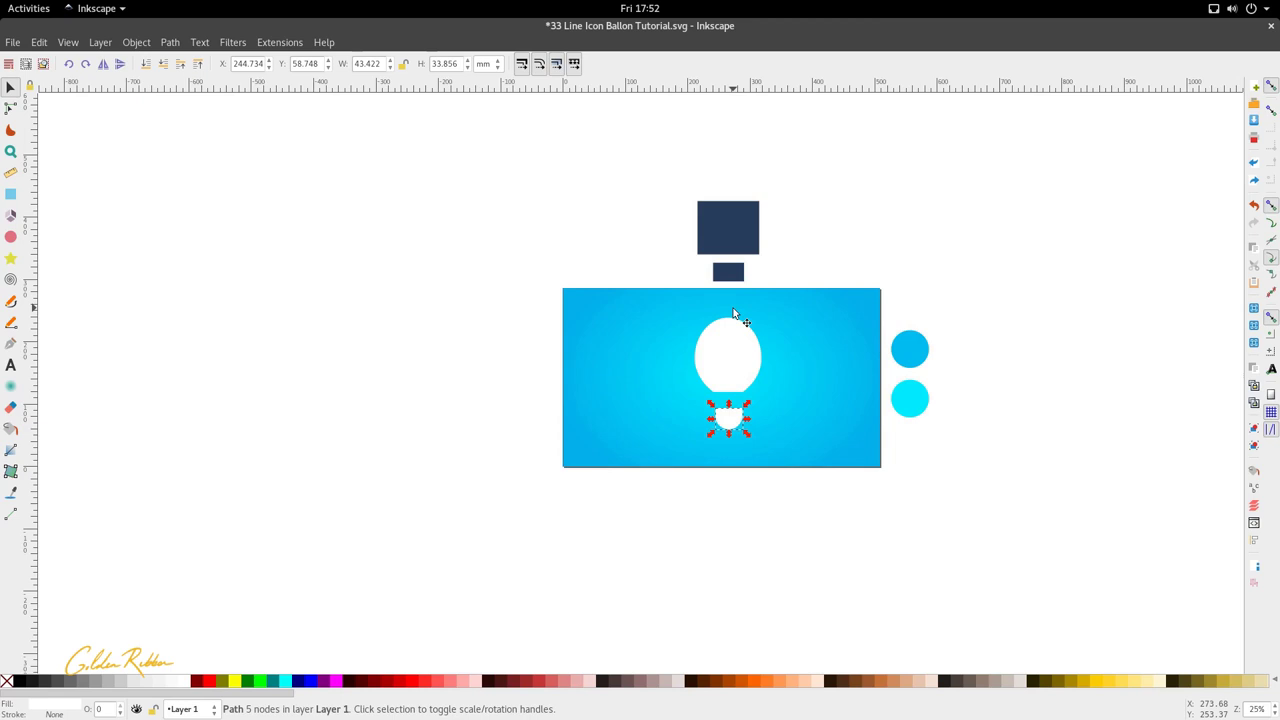
- Widen the balloon envelope symmetrically about its centre to about 109 mm
scroll(772, 355, up, 3)
click(698, 376)
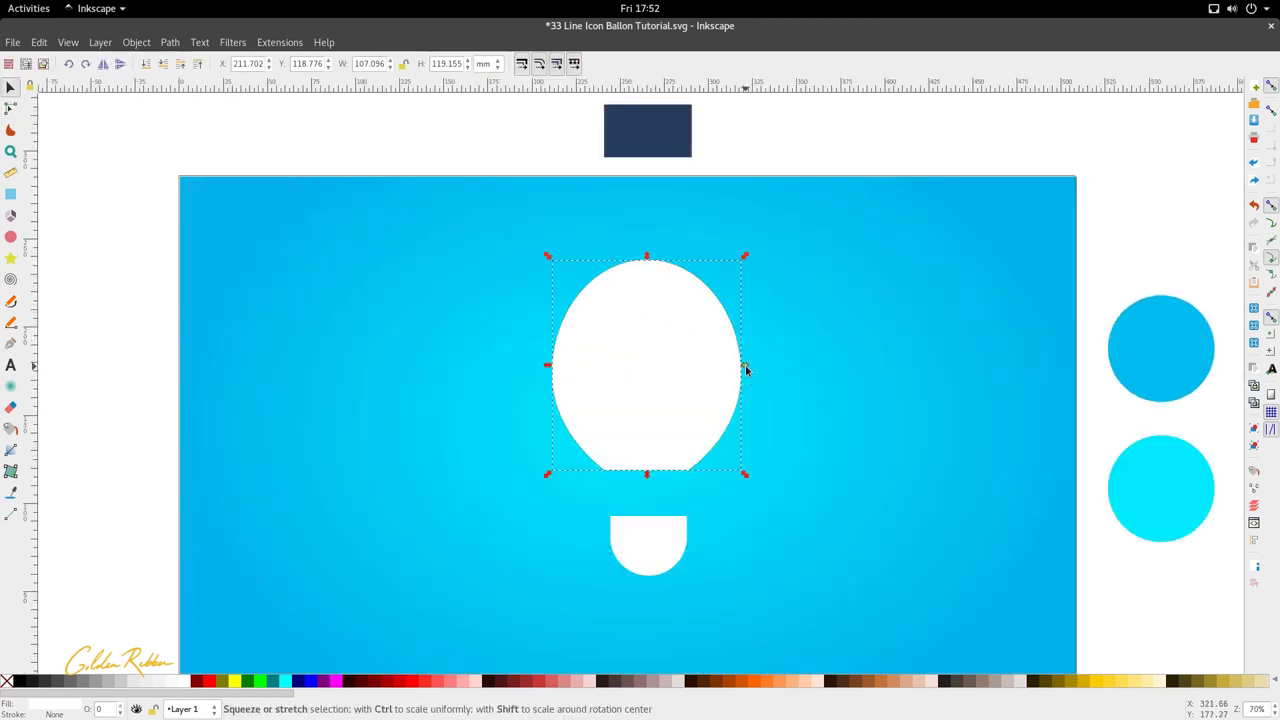
drag(745, 365, 747, 364)
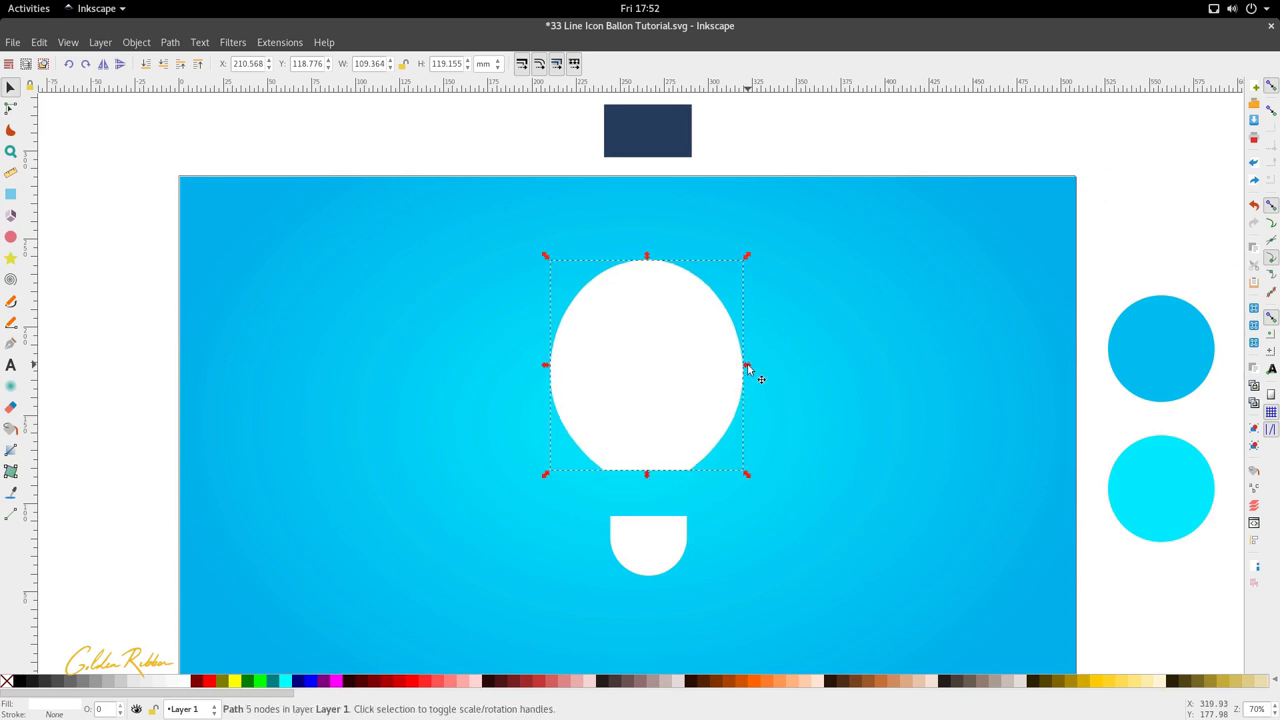
- Raise the basket further toward the envelope, to a Y position of about 63.7 mm
scroll(747, 364, down, 3)
scroll(724, 418, up, 1)
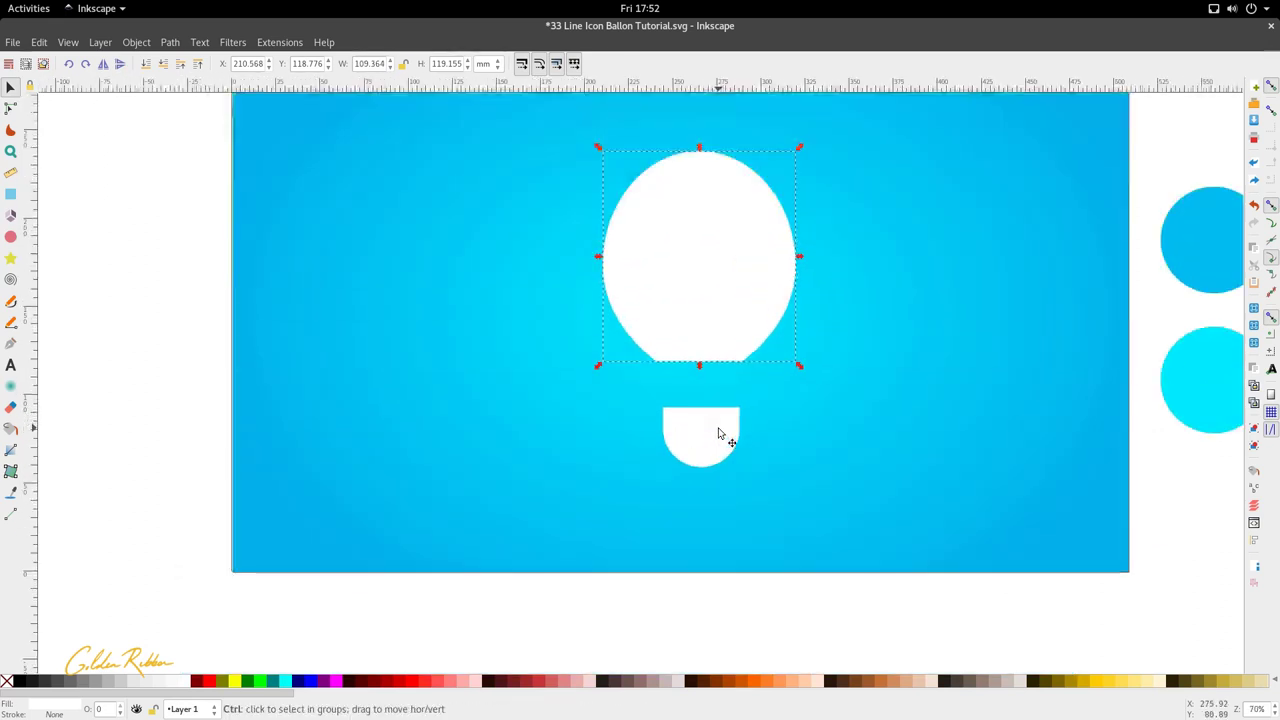
ctrl+click(718, 432)
ctrl+scroll(723, 423, down, 2)
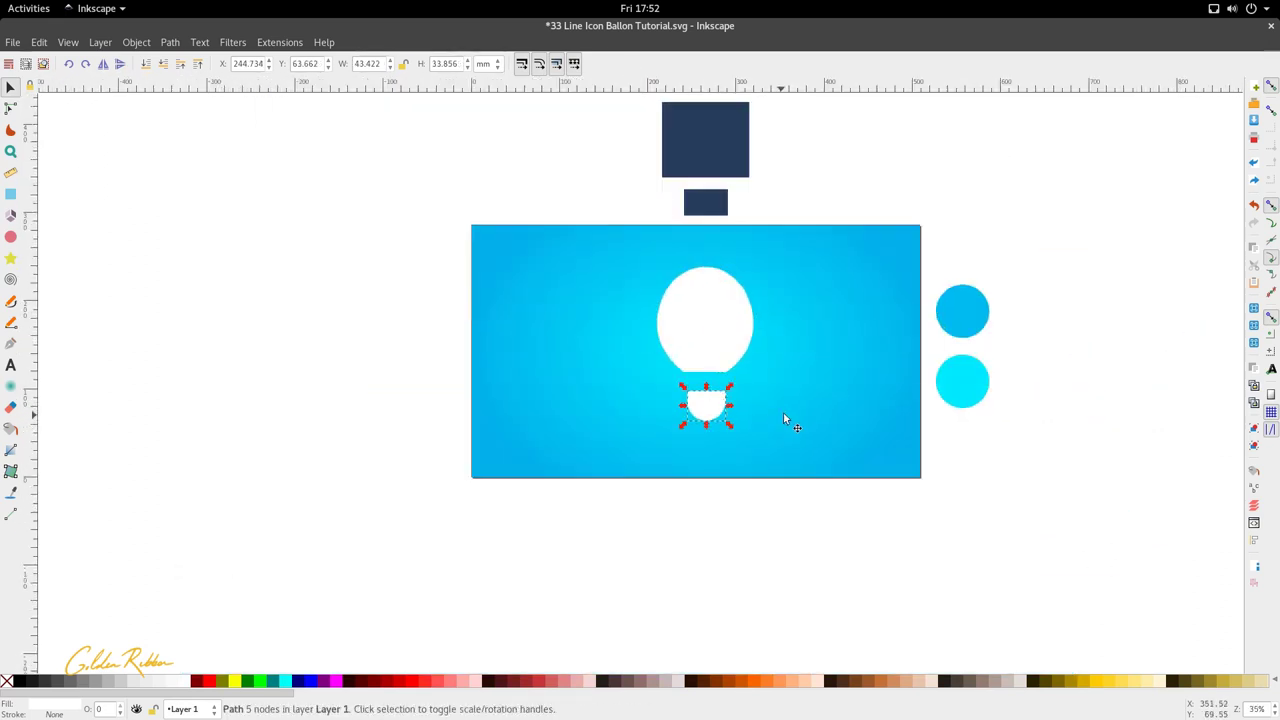
ctrl+scroll(814, 440, up, 2)
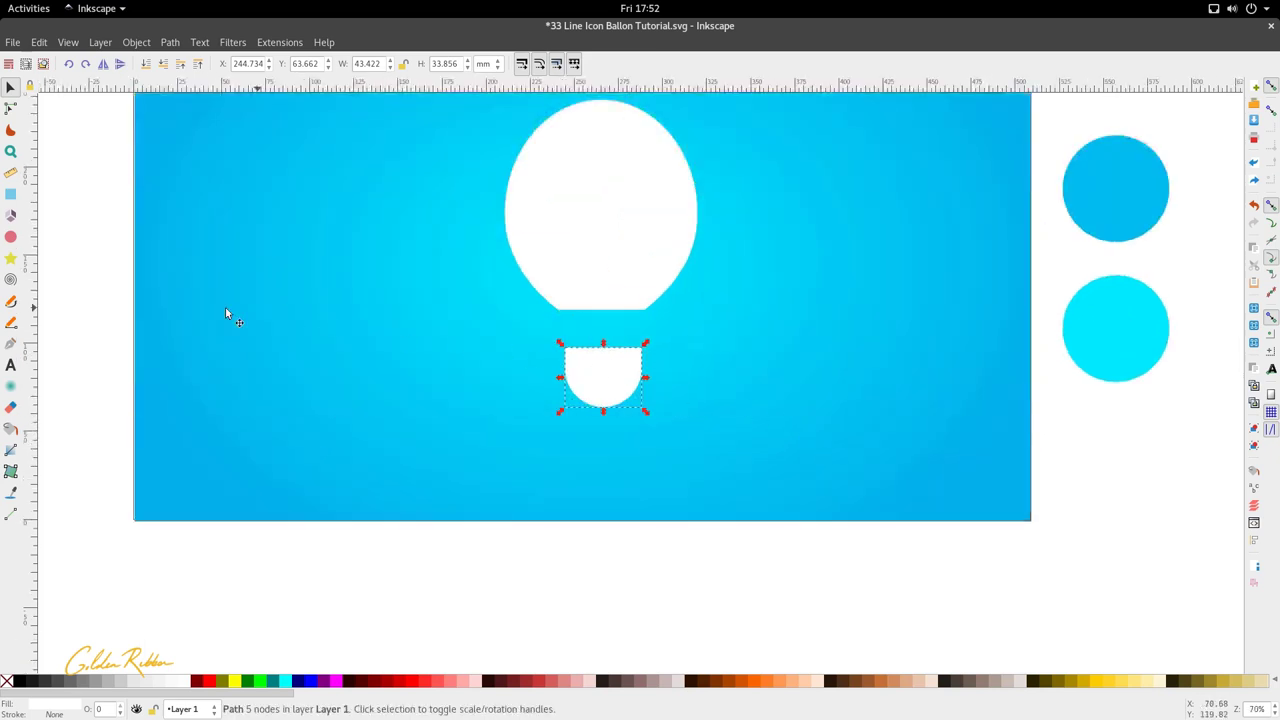
- Draw a white circle about 36 mm in diameter to the left of the basket and convert it to a path
click(9, 240)
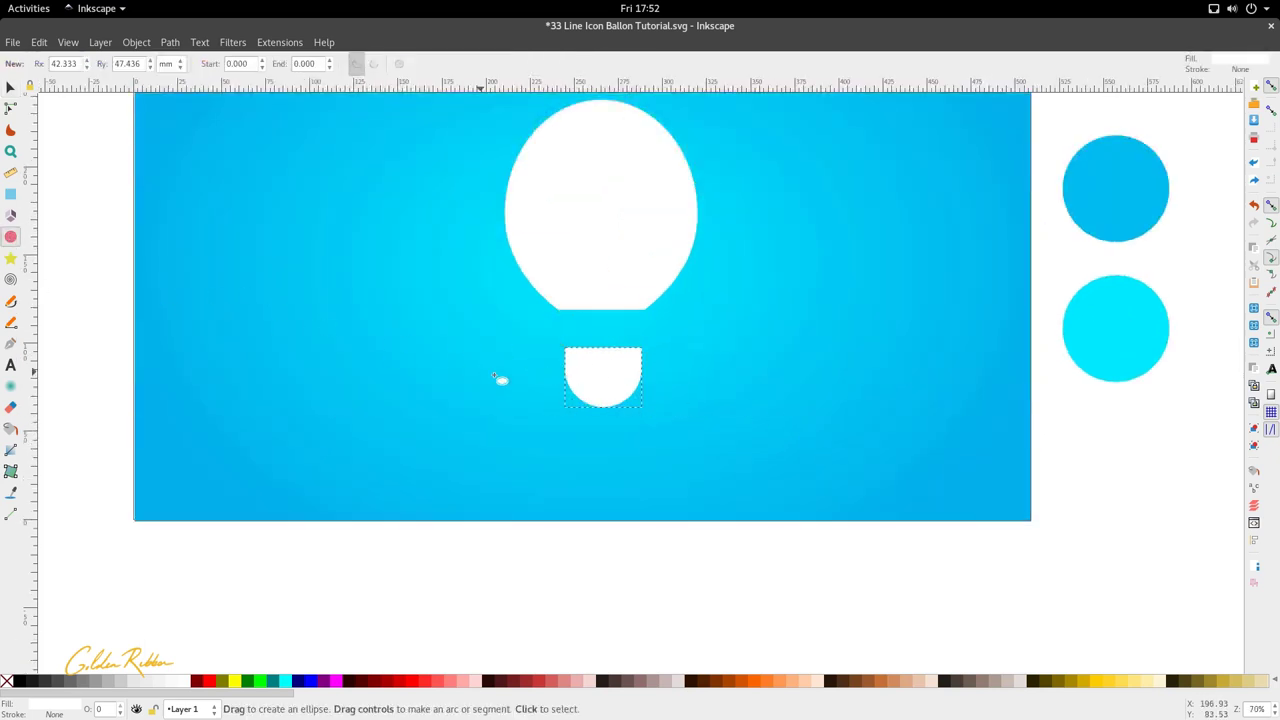
drag(402, 360, 440, 394)
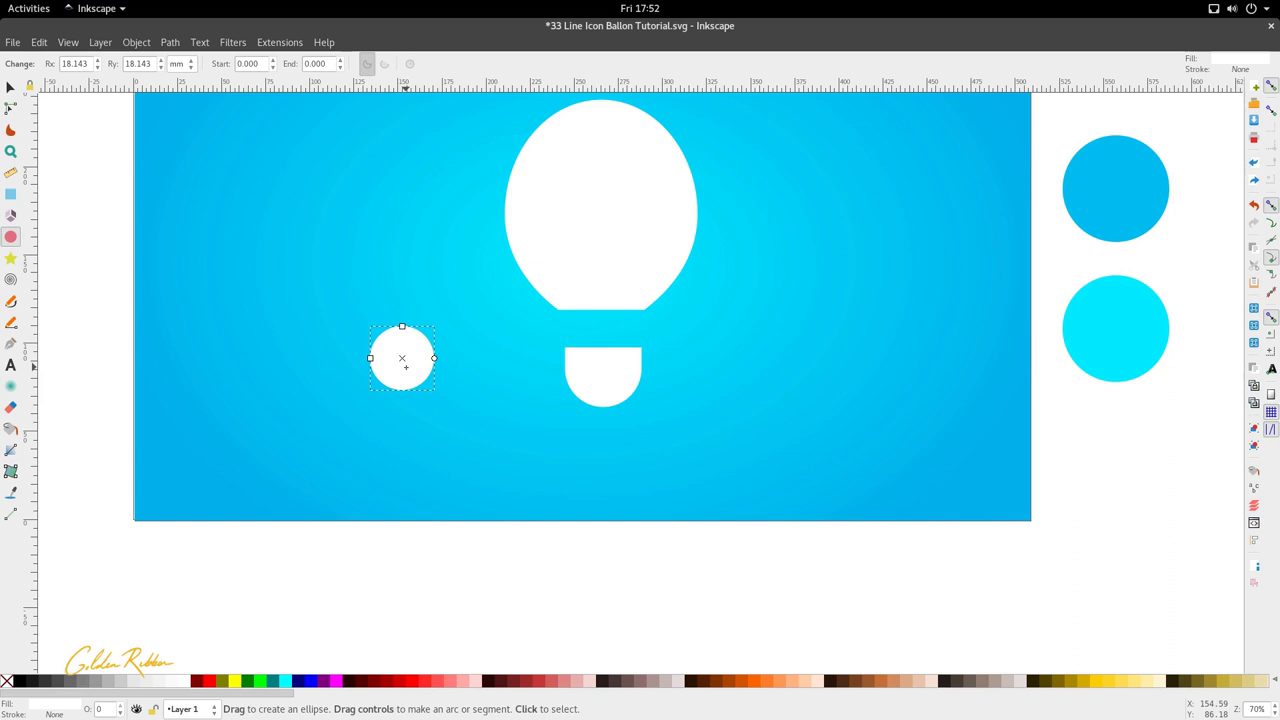
ctrl+scroll(407, 360, up, 3)
key(s)
key(ctrl+shift+c)
key(n)
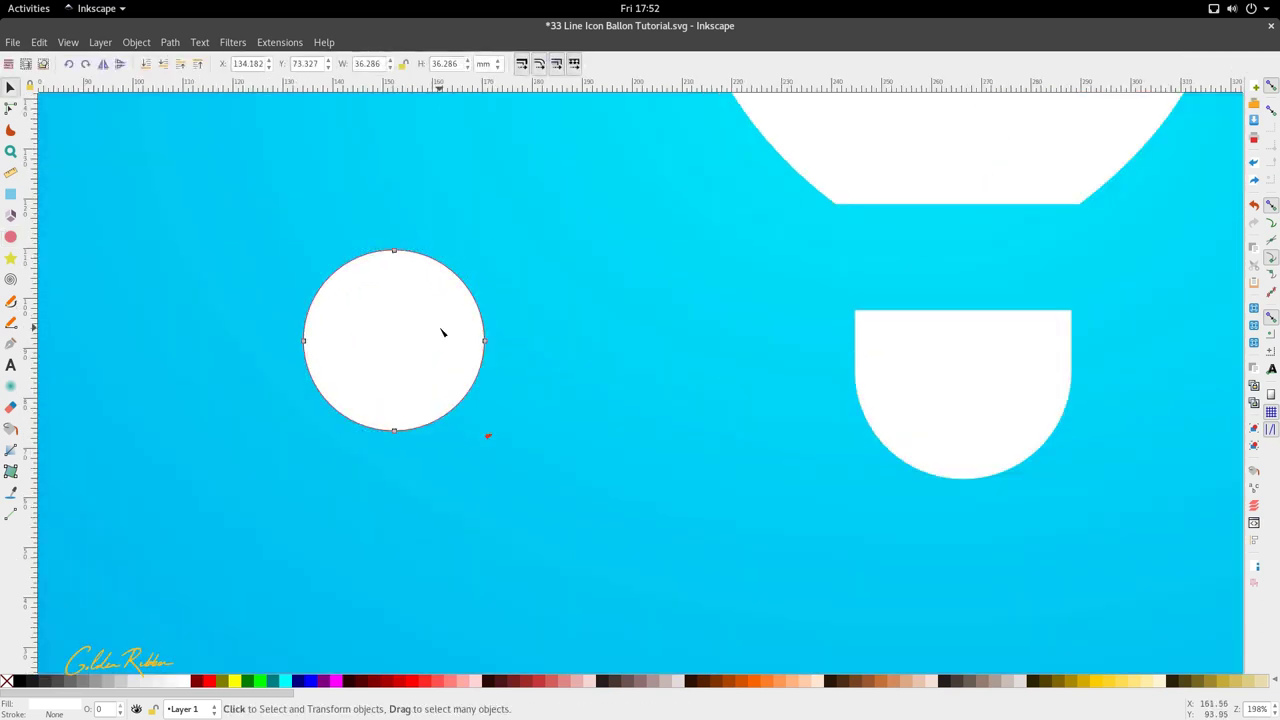
scroll(470, 338, left, 4)
scroll(471, 341, left, 2)
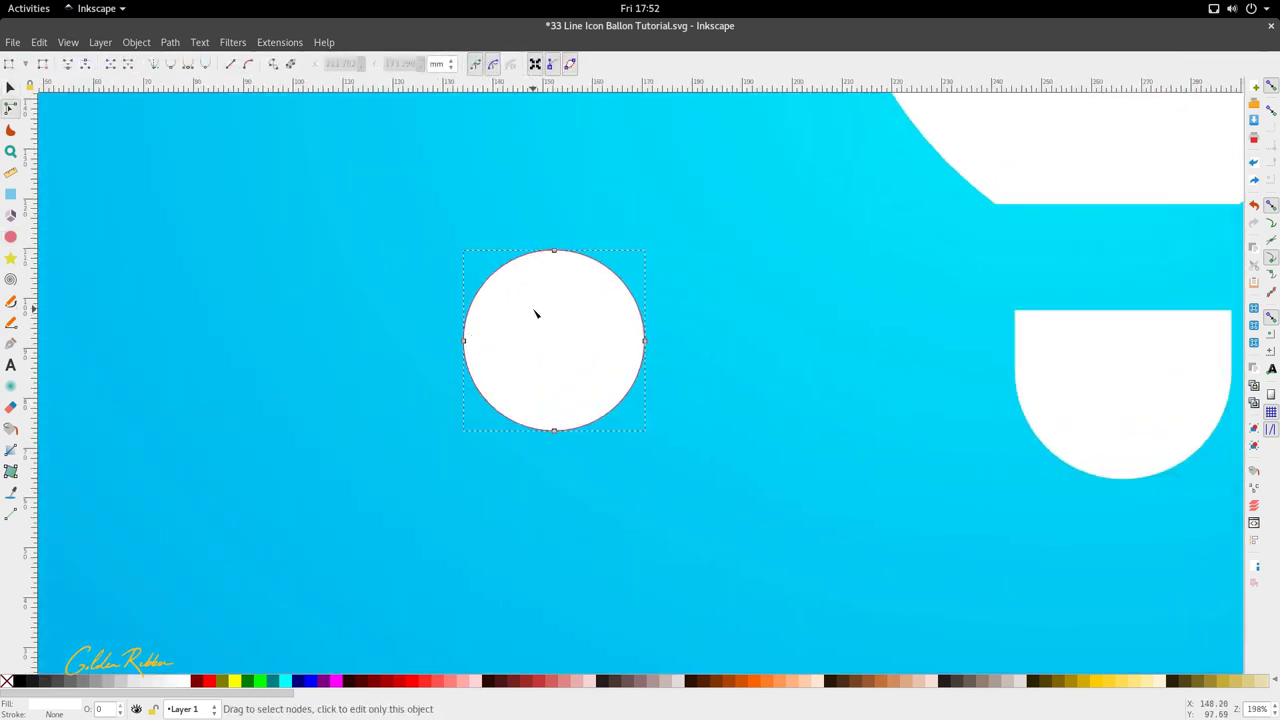
click(151, 46)
mouse_move(169, 42)
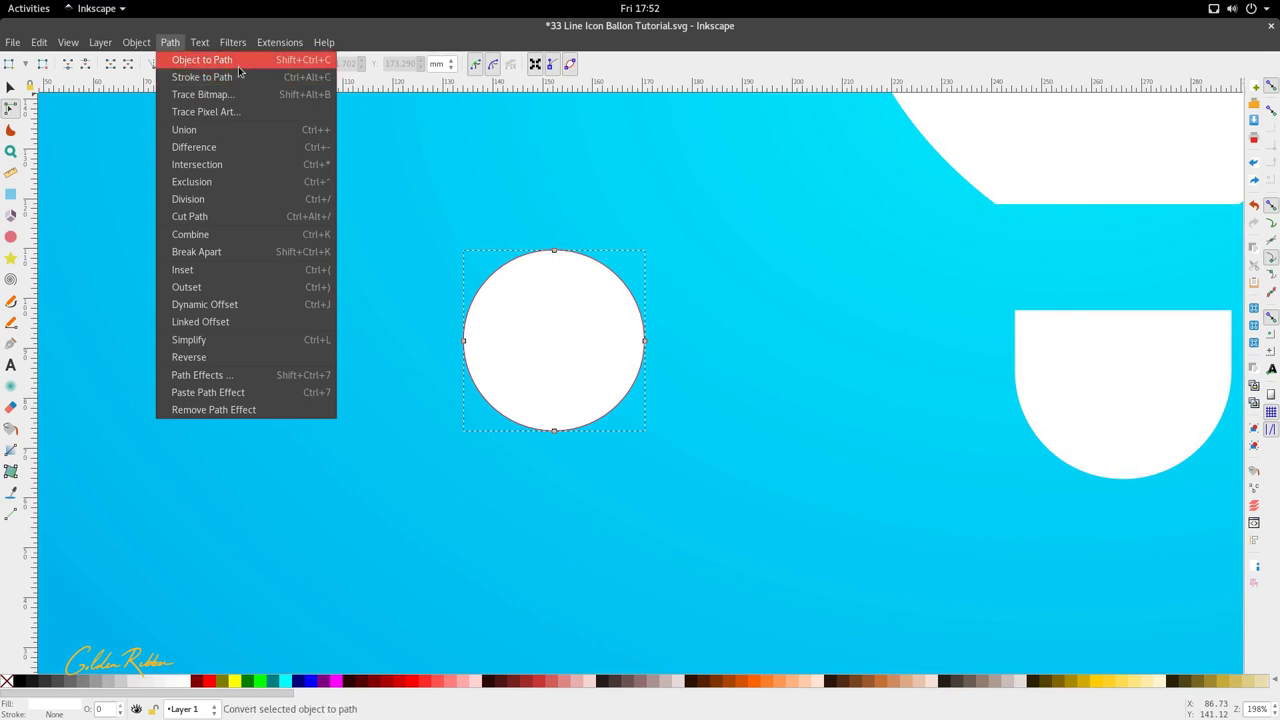
click(479, 342)
key(s)
click(656, 411)
scroll(639, 377, down, 3)
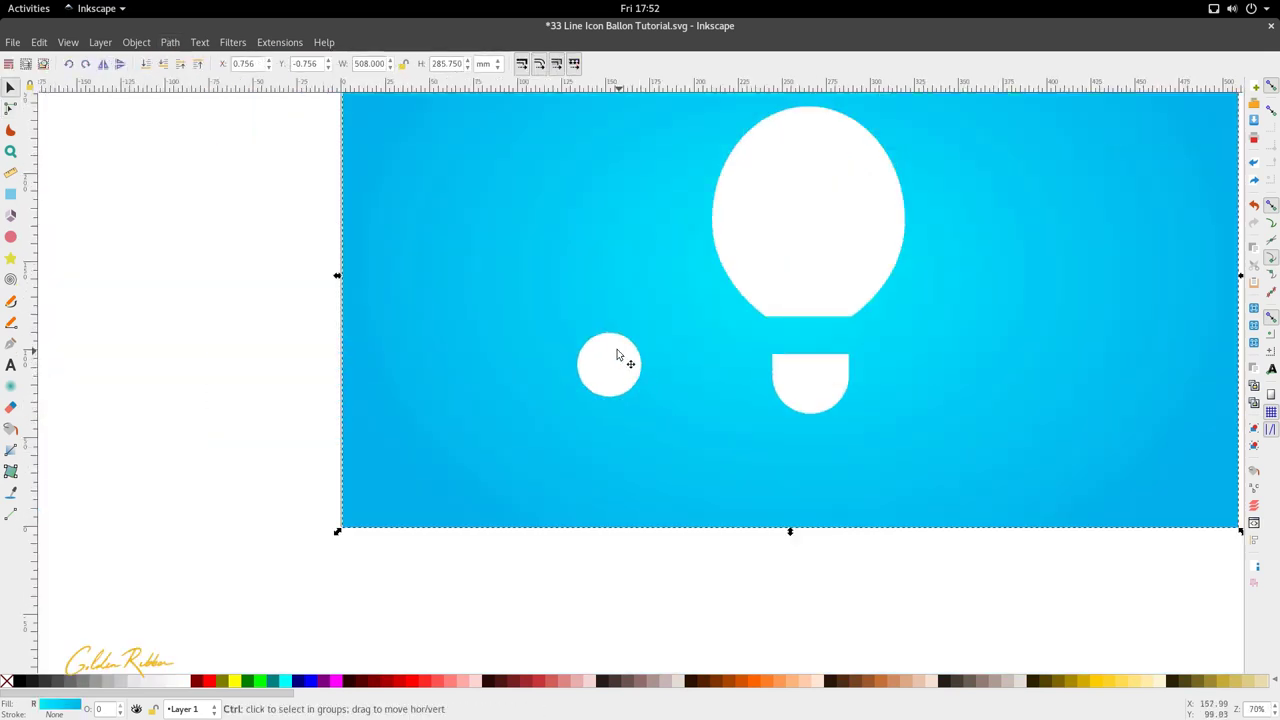
- Select the left and right nodes of the small circle and make them smooth
scroll(617, 355, up, 3)
double_click(611, 358)
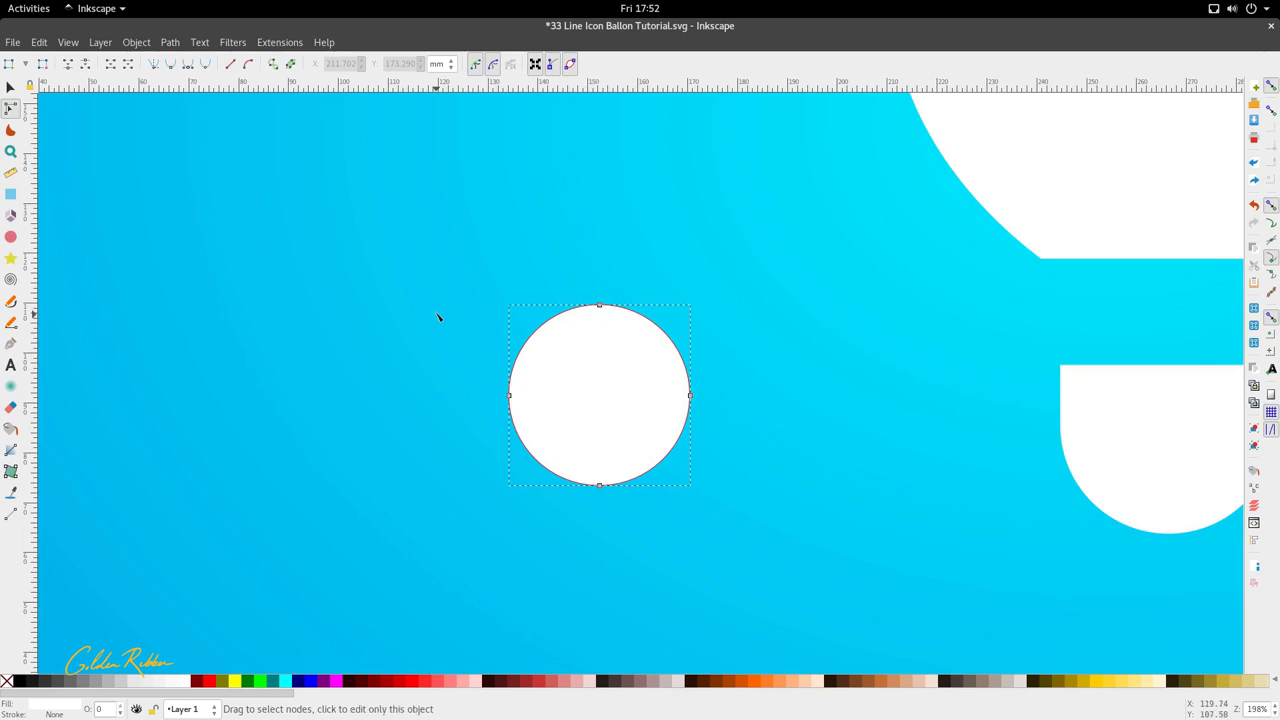
drag(467, 378, 688, 494)
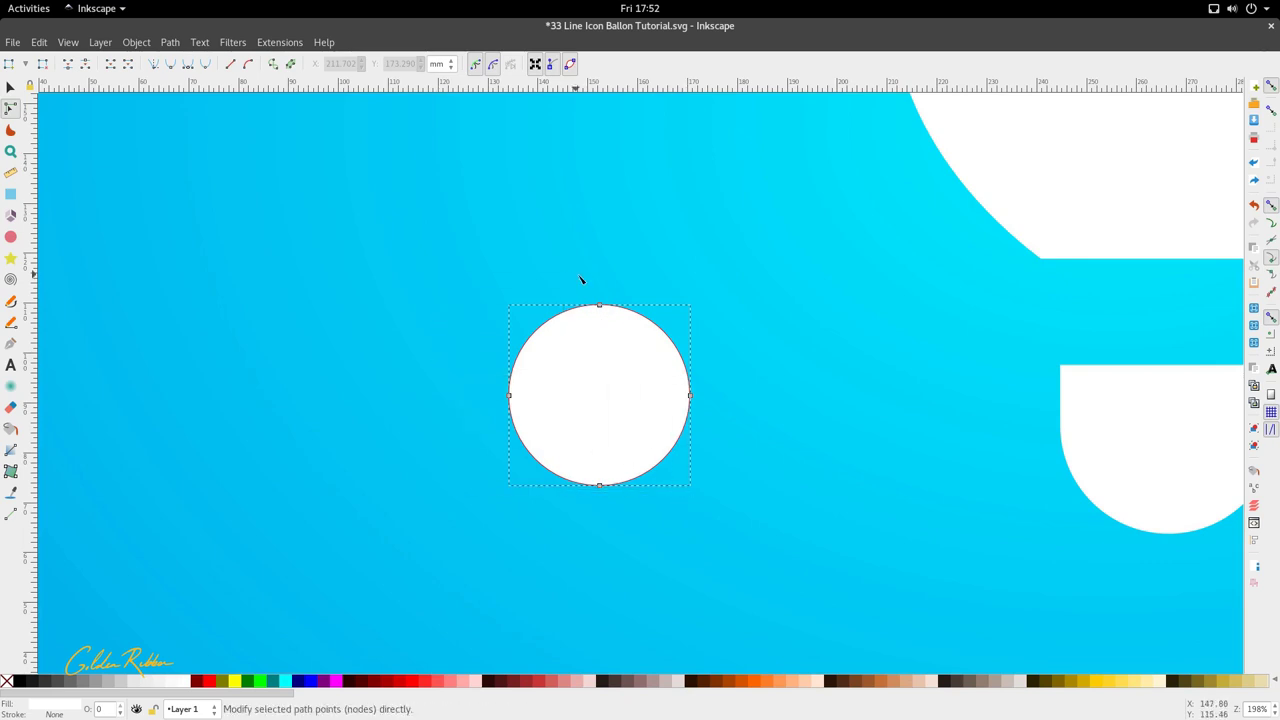
drag(620, 322, 621, 323)
drag(363, 345, 728, 480)
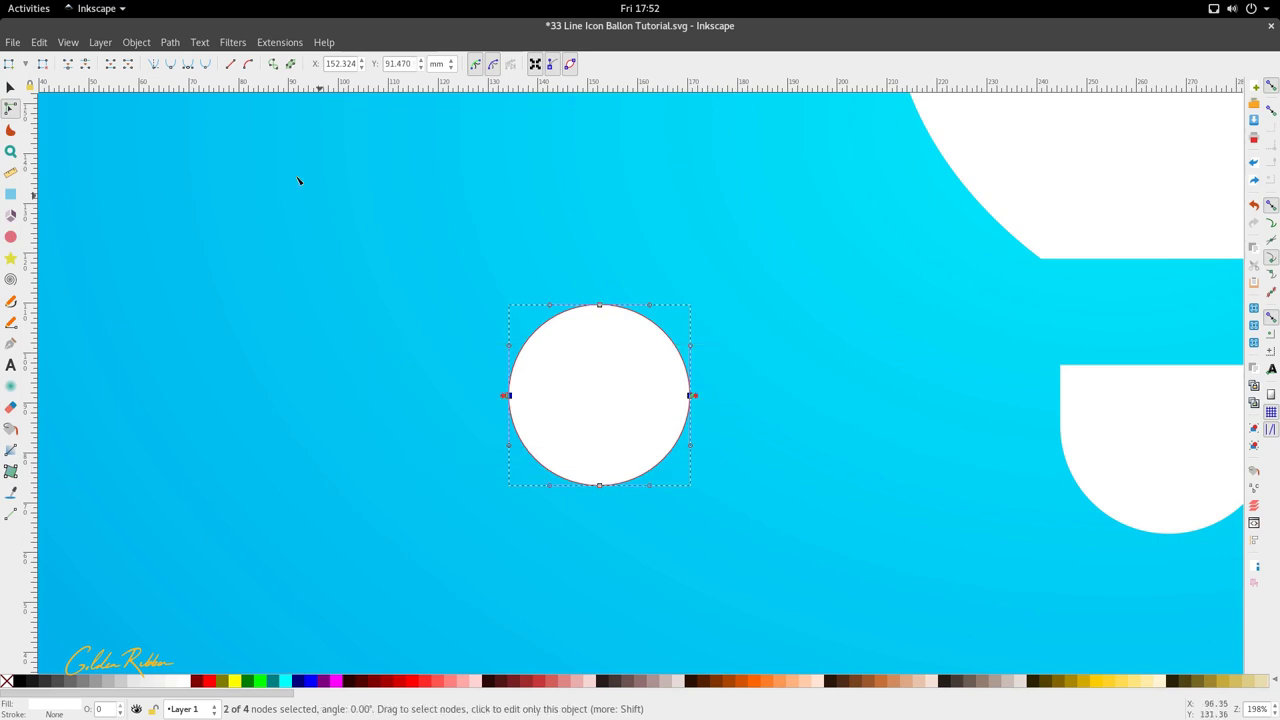
click(457, 362)
click(551, 380)
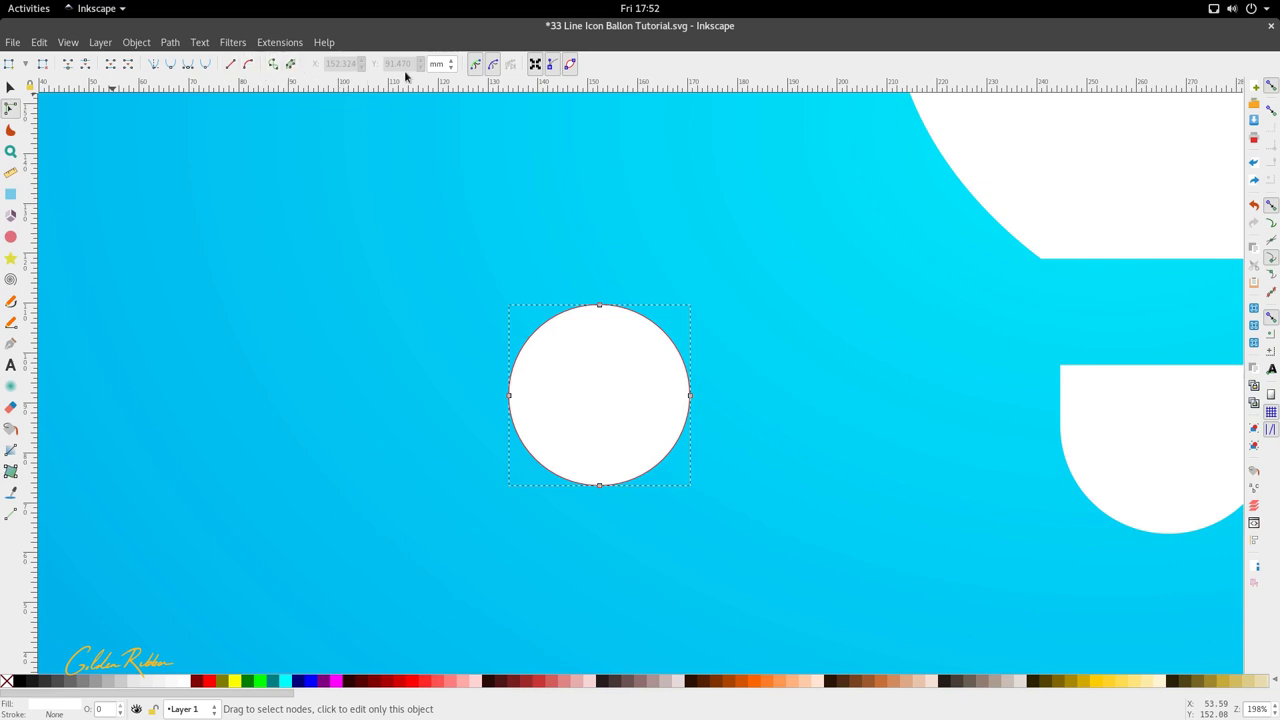
drag(314, 291, 680, 410)
drag(380, 342, 739, 415)
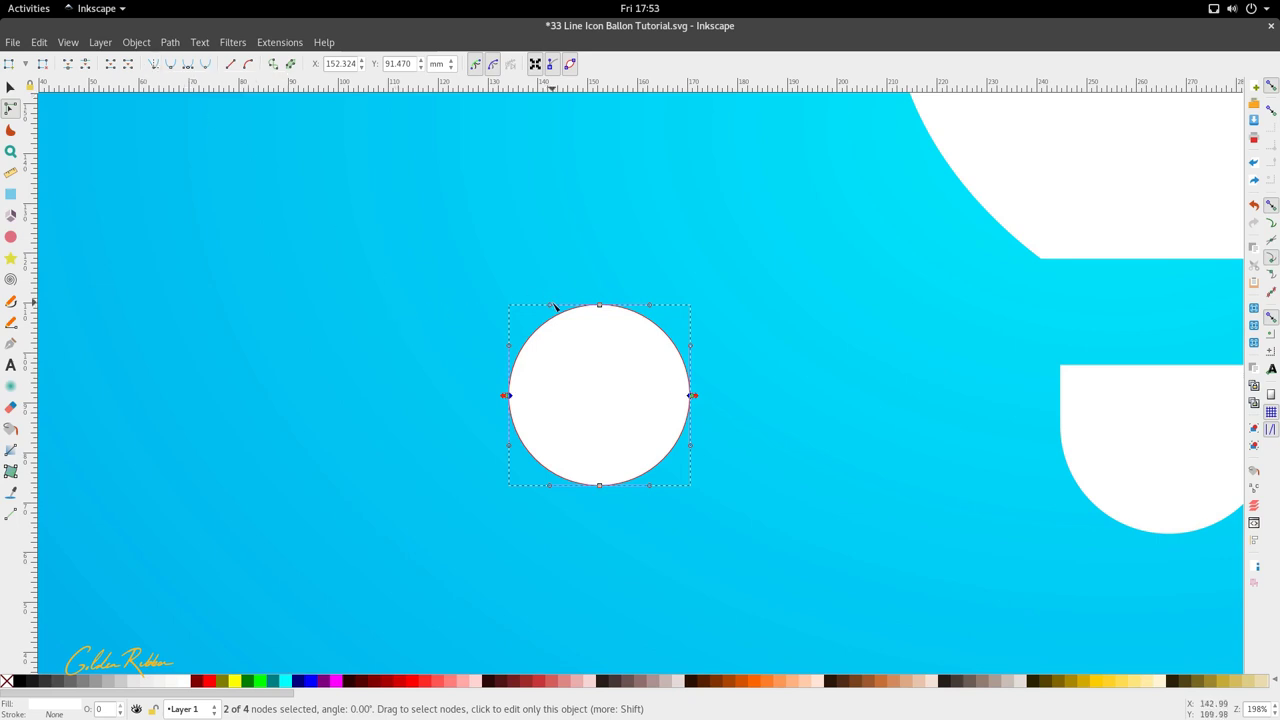
- Shorten both curve handles of the small circle's top node so that its top tapers
click(599, 305)
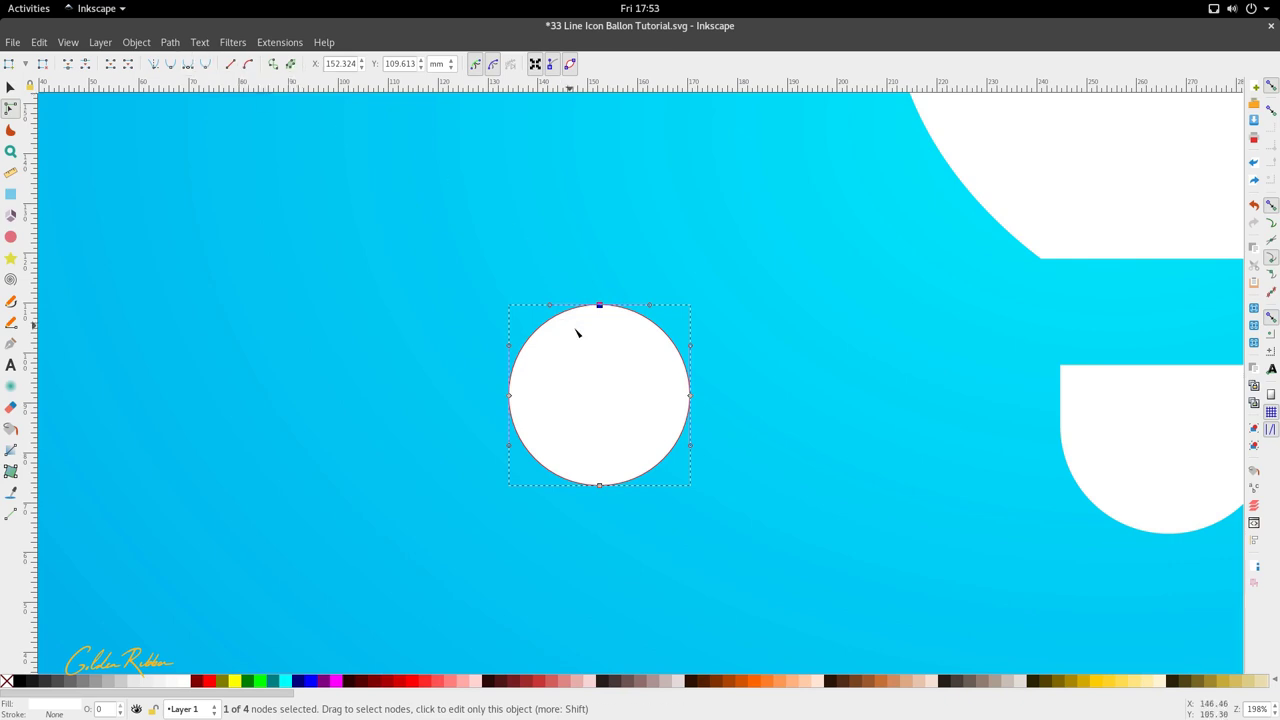
scroll(648, 353, up, 2)
drag(651, 258, 641, 257)
key(ctrl+z)
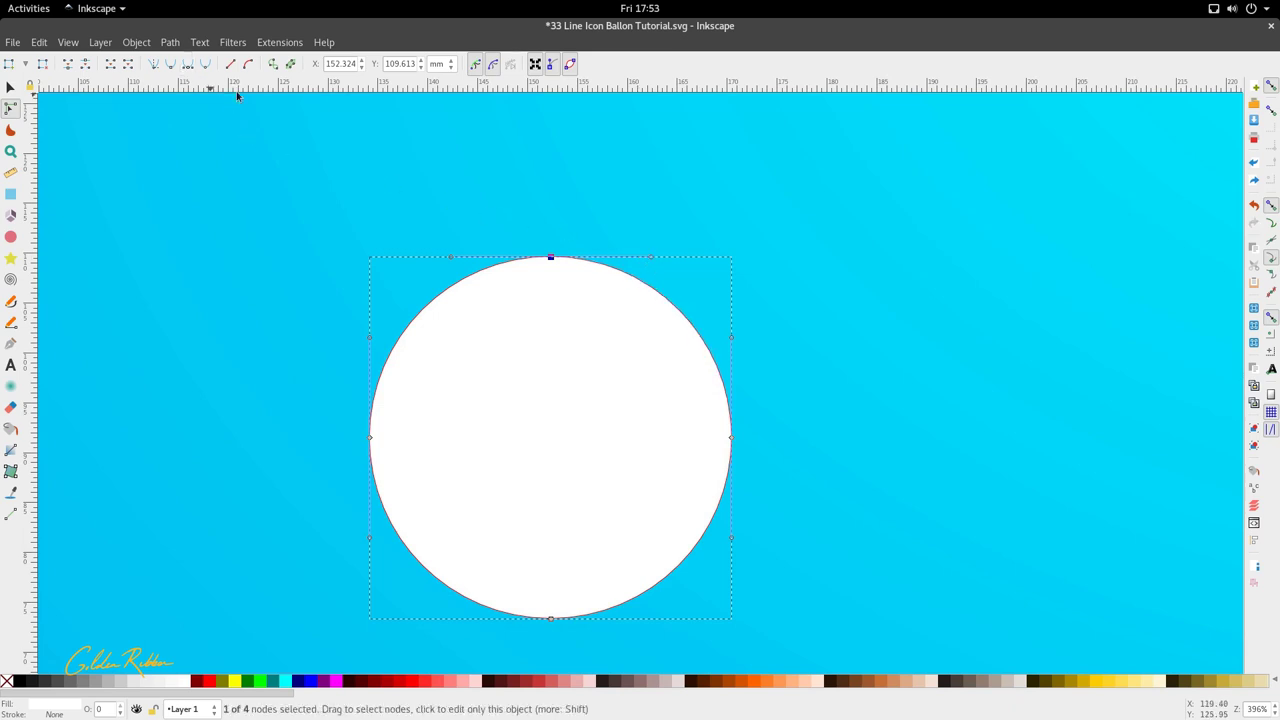
drag(451, 257, 498, 259)
scroll(558, 345, down, 5)
key(s)
click(603, 422)
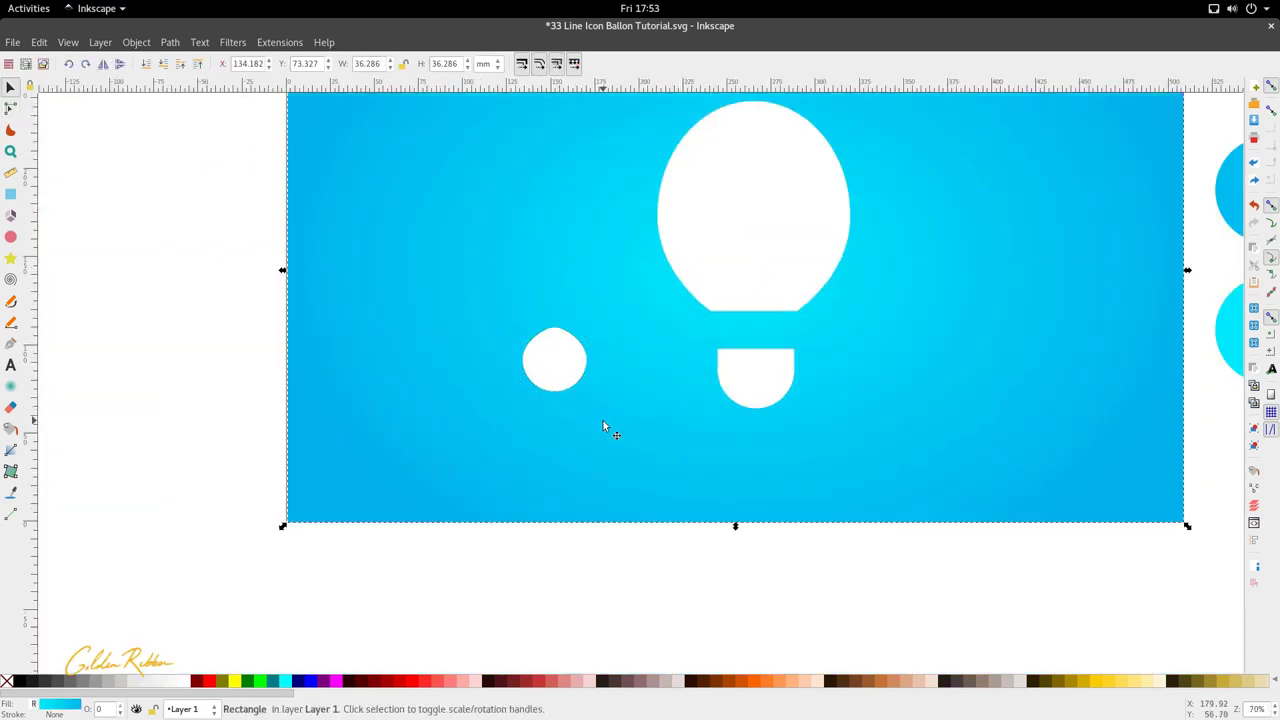
- Angle both curve handles of the small circle's top node downward so that the top forms a point
scroll(548, 337, up, 4)
click(575, 360)
key(n)
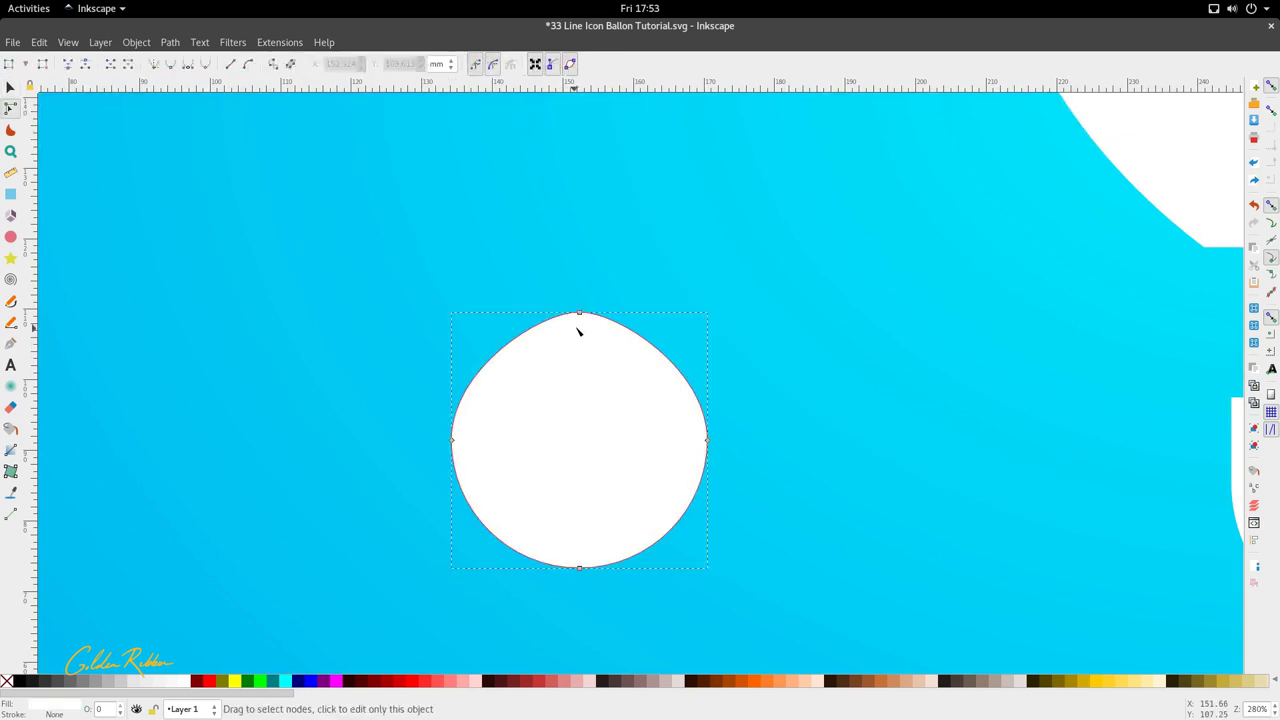
click(580, 313)
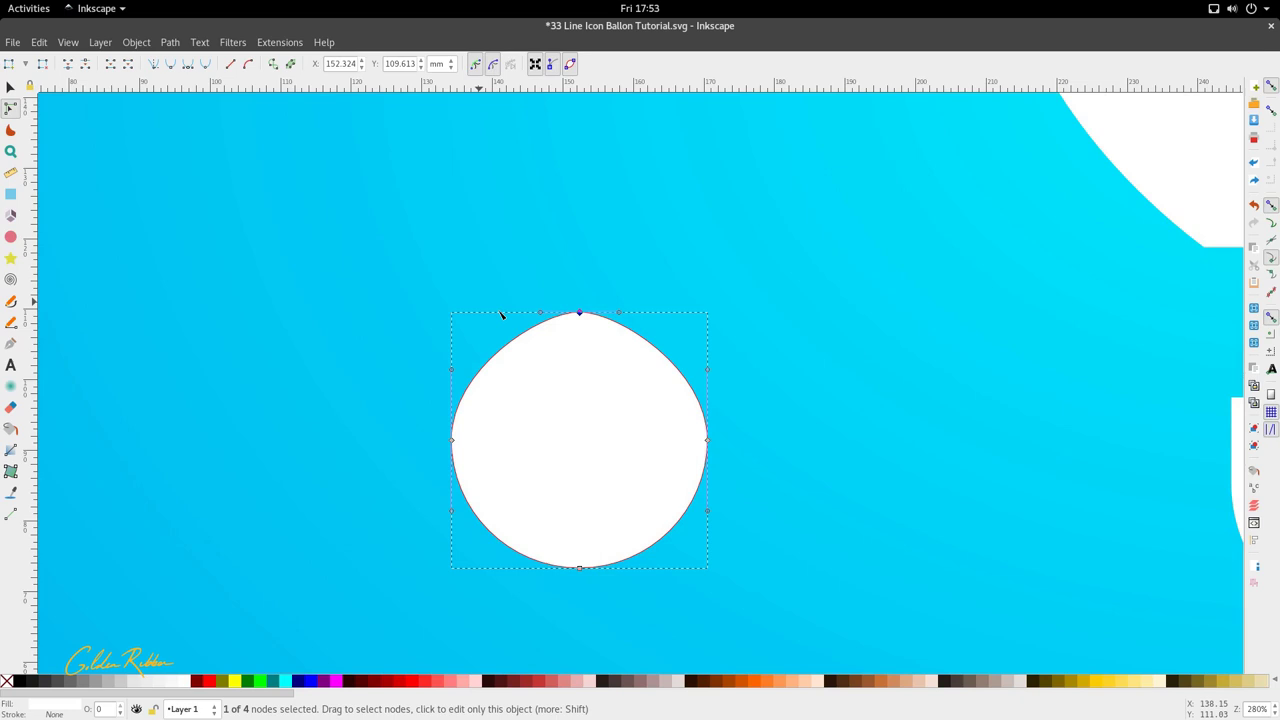
drag(545, 317, 546, 329)
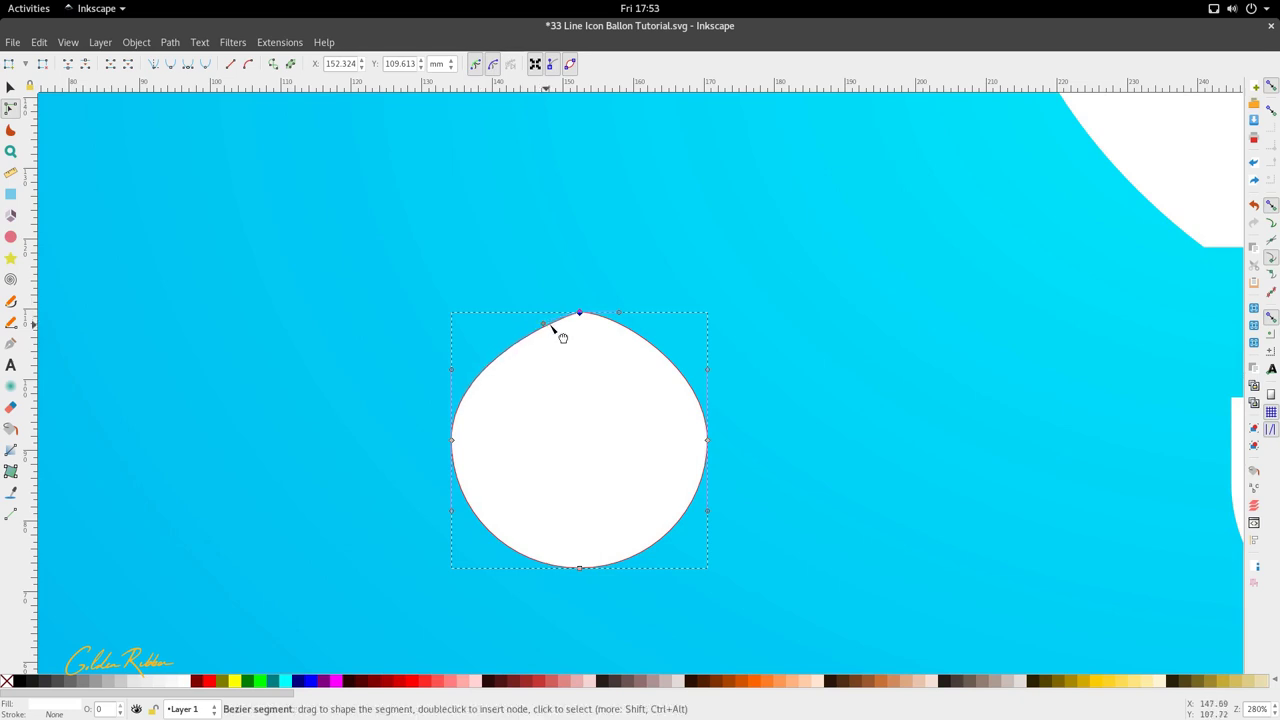
drag(622, 314, 616, 324)
key(F1)
scroll(638, 328, down, 2)
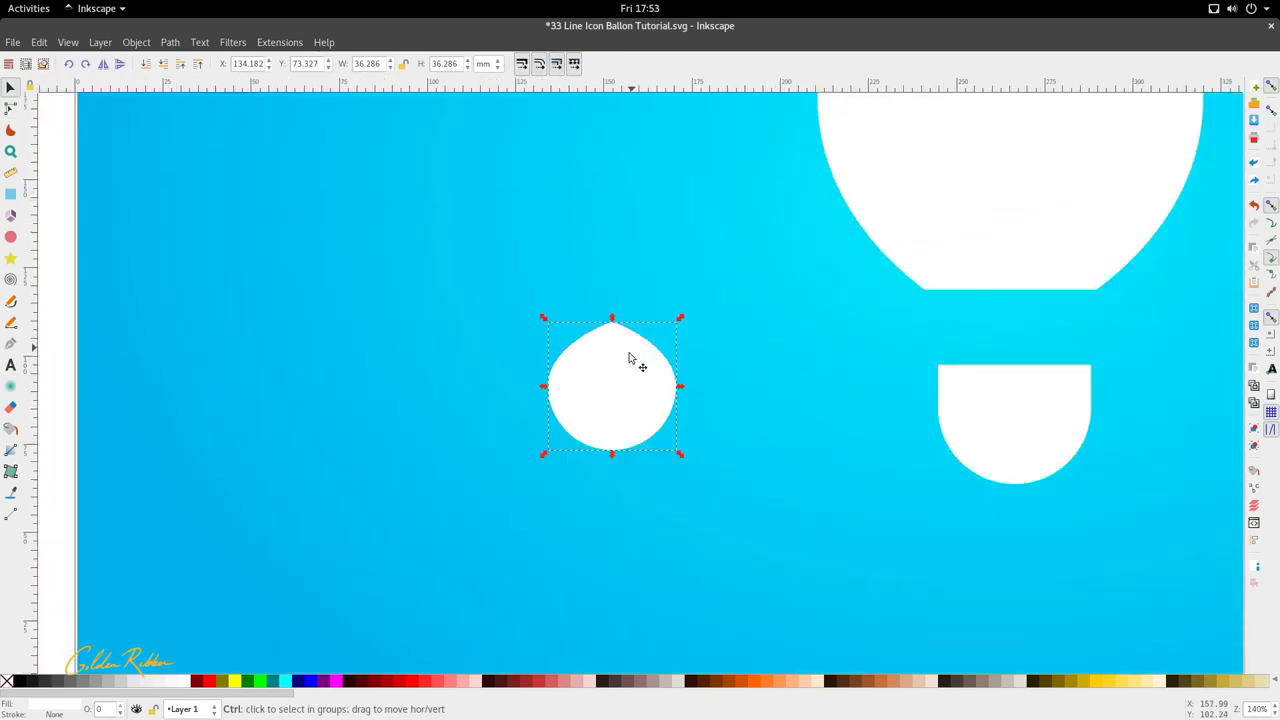
- Fine-tune the left curve handle of the top node to even out the pointed tip
key(F2)
scroll(613, 343, up, 4)
click(600, 253)
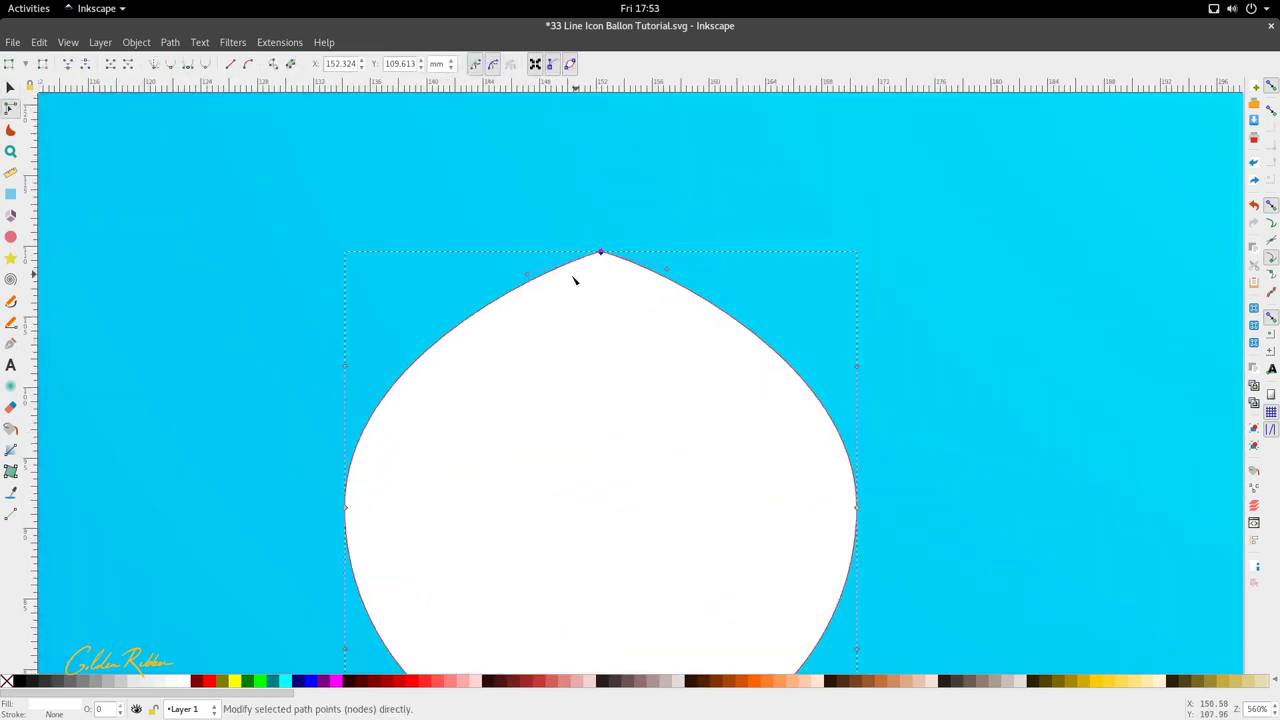
drag(530, 277, 536, 274)
key(s)
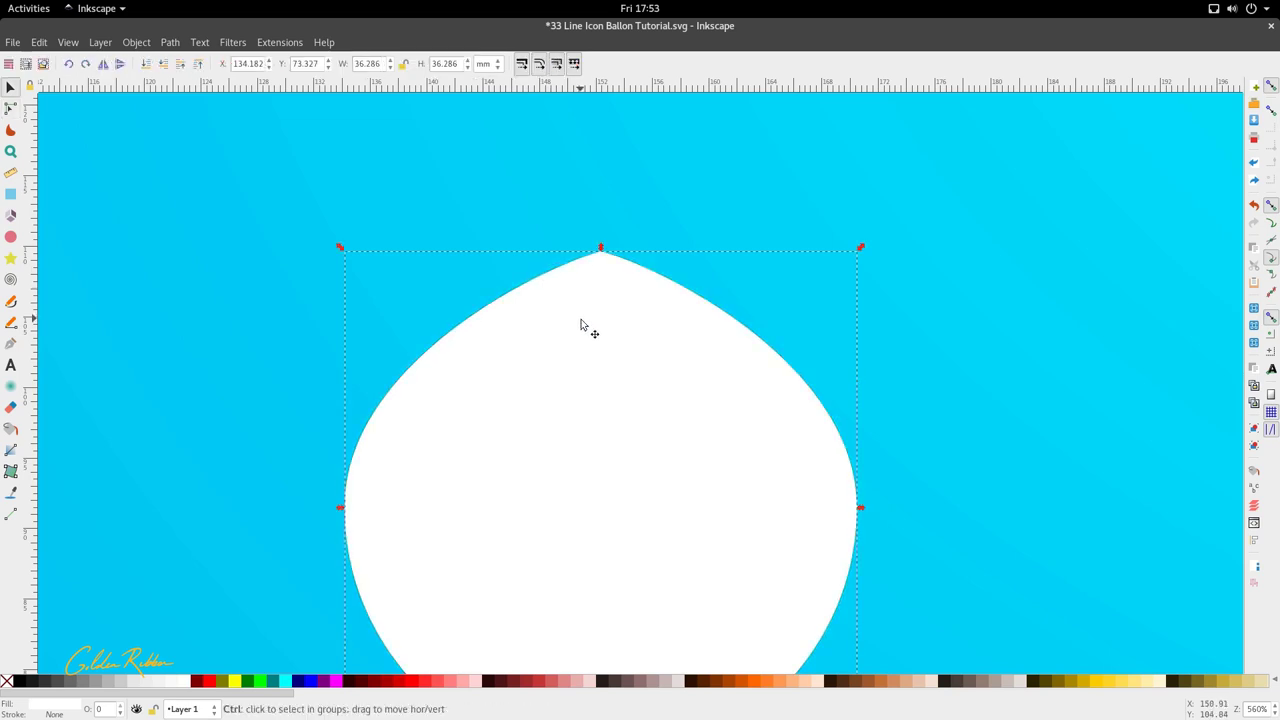
- Shorten the upper curve handles of the drop shape's left and right nodes
scroll(590, 355, down, 2)
key(n)
click(465, 414)
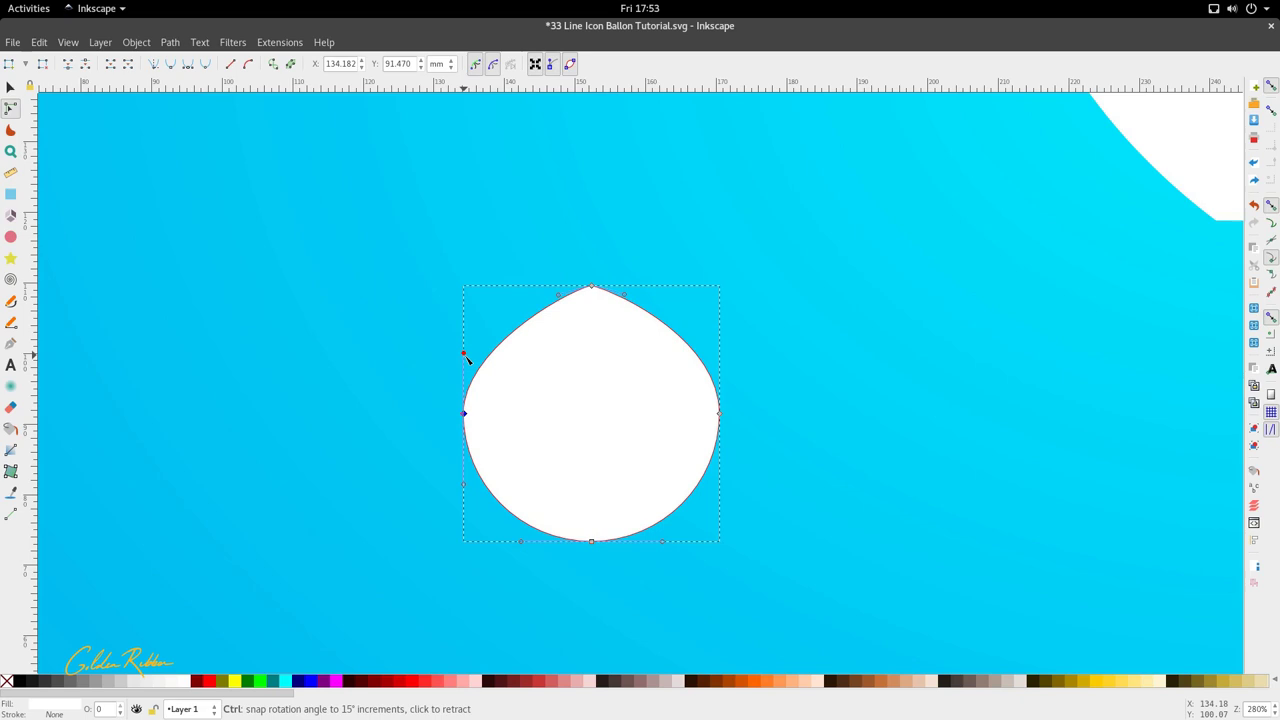
click(719, 414)
drag(720, 341, 720, 358)
key(s)
scroll(695, 406, down, 4)
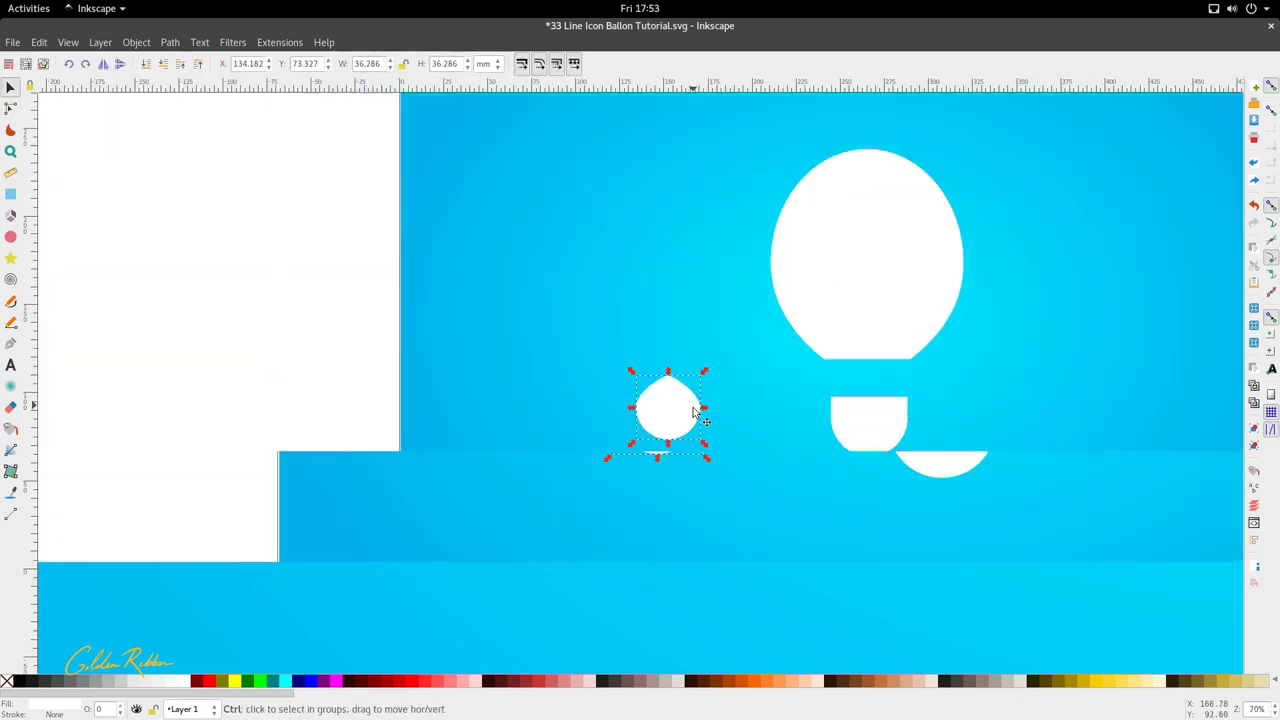
click(700, 474)
ctrl+scroll(689, 438, down, 2)
ctrl+scroll(689, 438, up, 2)
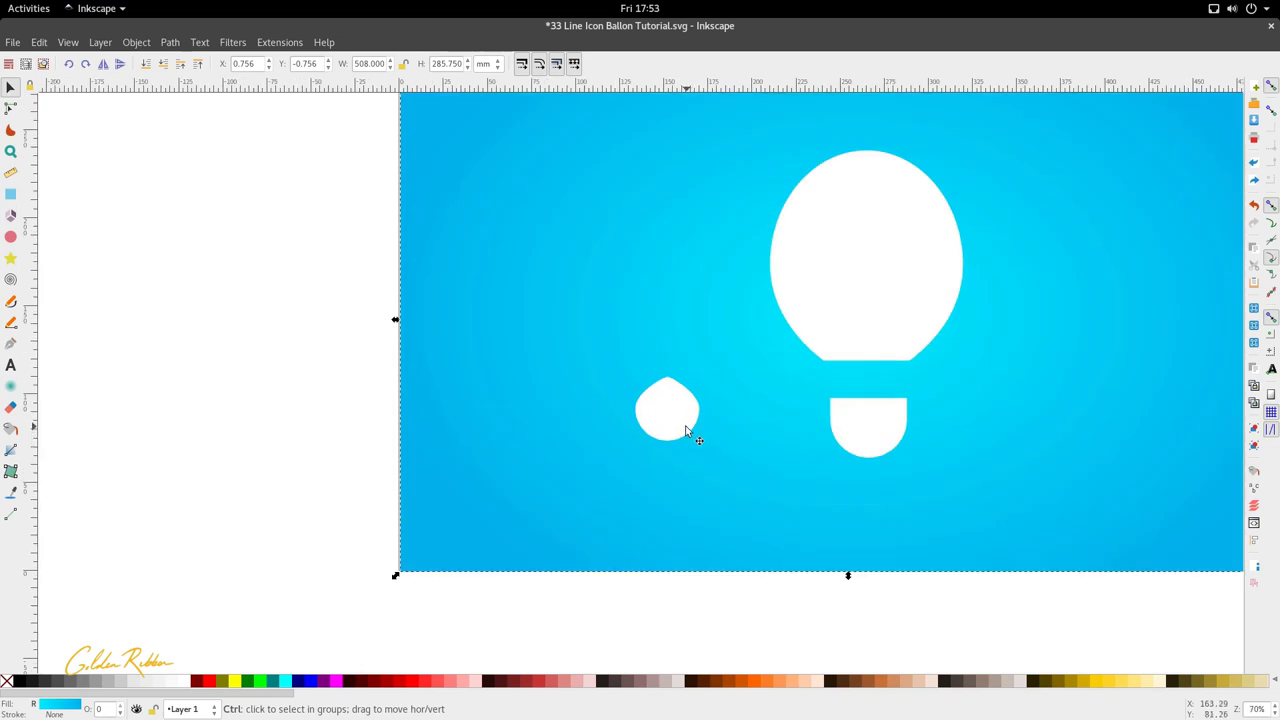
- Select the drop shape's left and right nodes and make them smooth
ctrl+scroll(686, 431, up, 3)
double_click(669, 372)
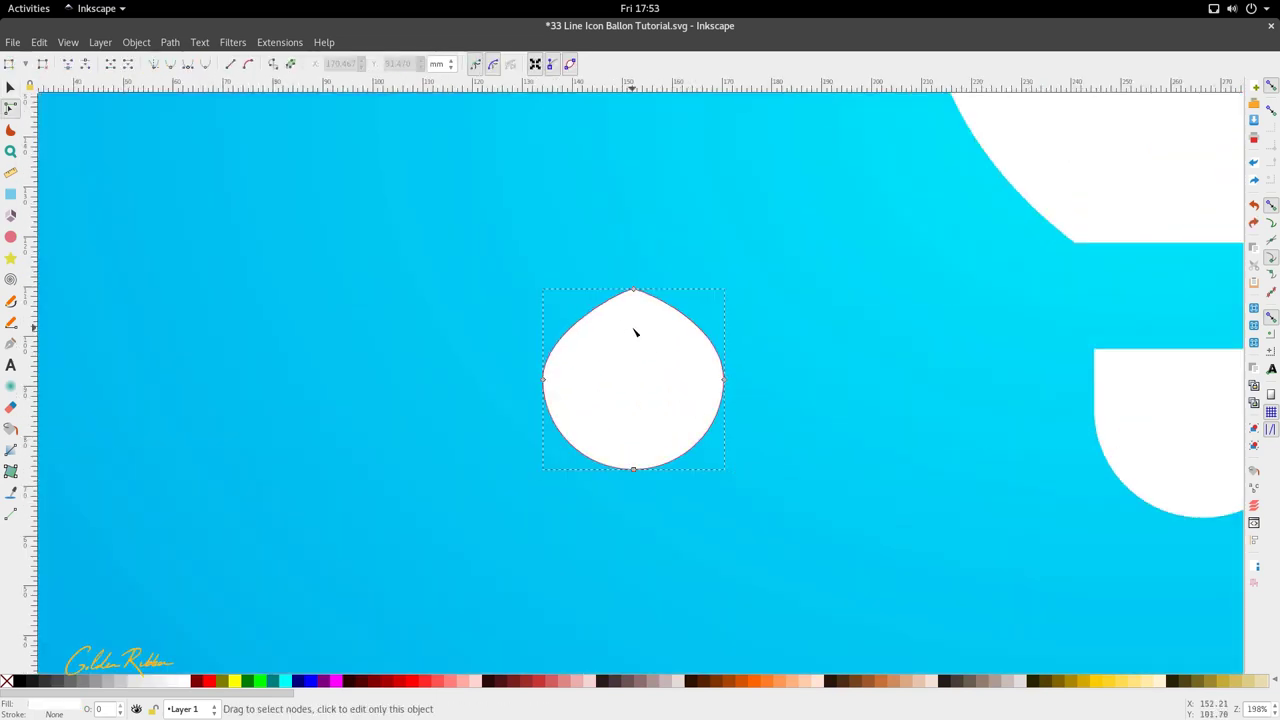
drag(400, 337, 792, 430)
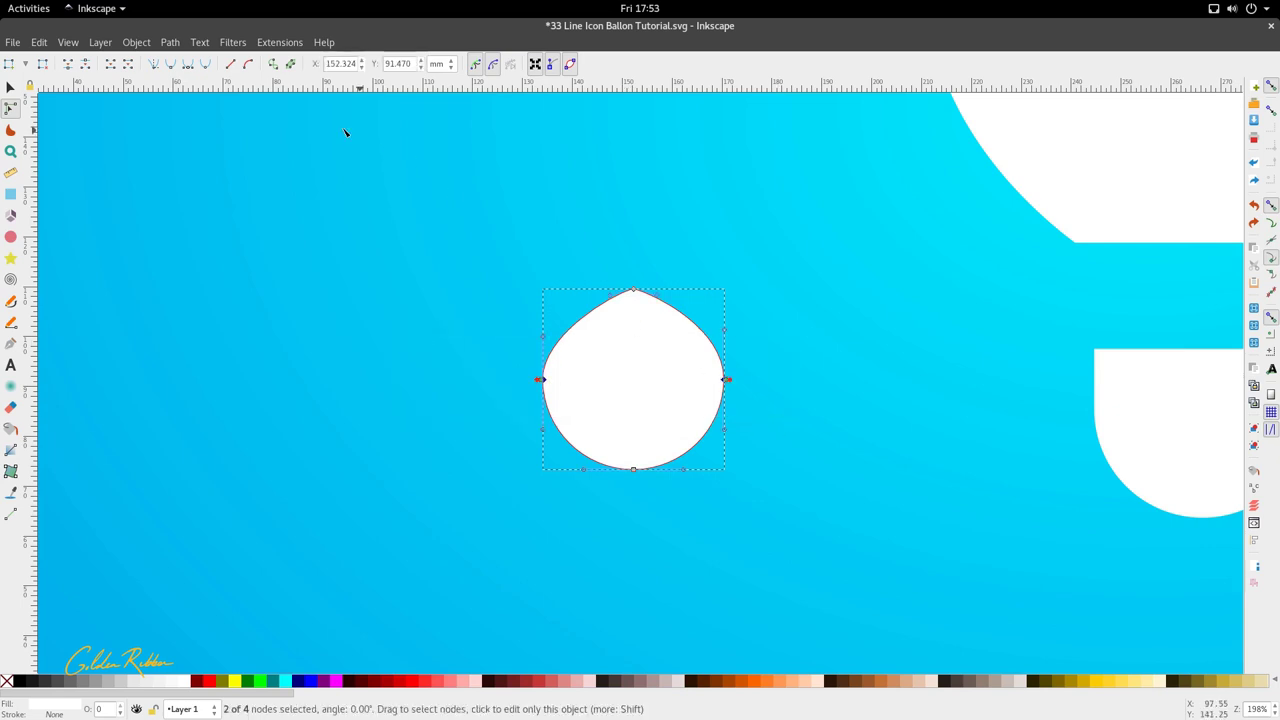
click(172, 66)
key(s)
click(744, 407)
- Move the drop shape onto the basket and scale it down proportionally to about 16 mm
ctrl+scroll(692, 383, down, 3)
shift+scroll(686, 384, down, 4)
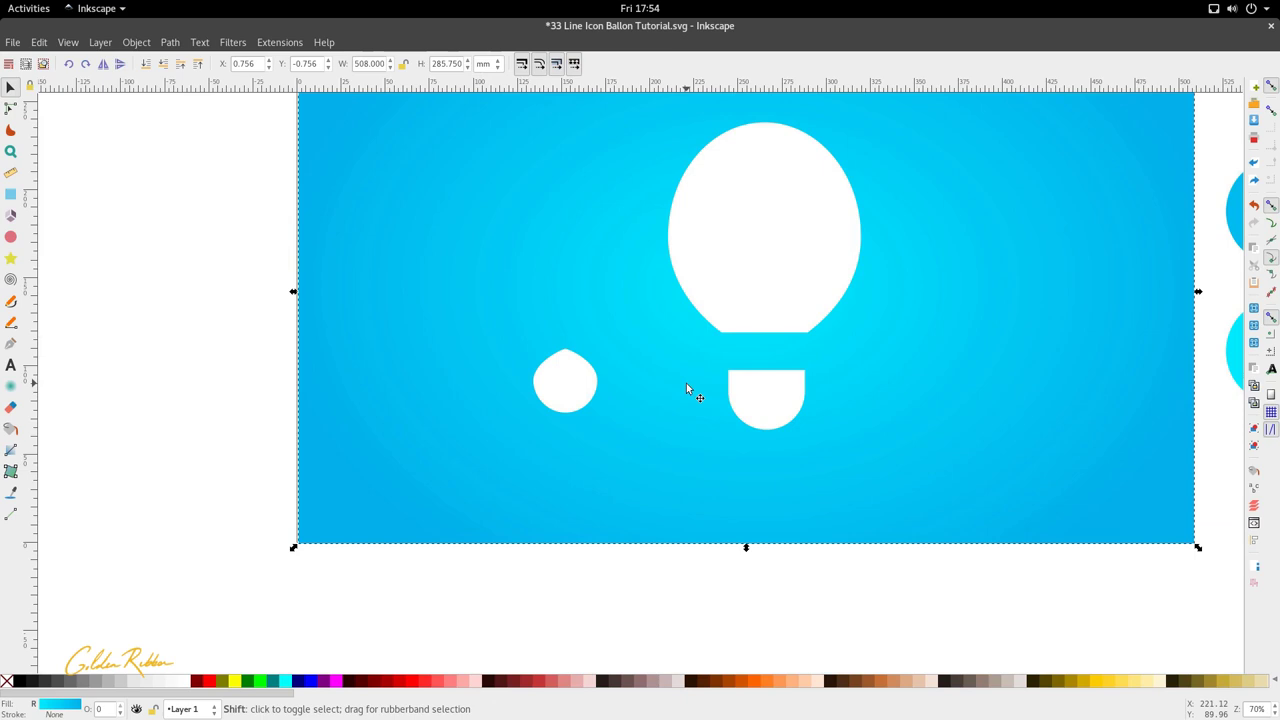
drag(540, 392, 743, 417)
ctrl+scroll(743, 417, up, 2)
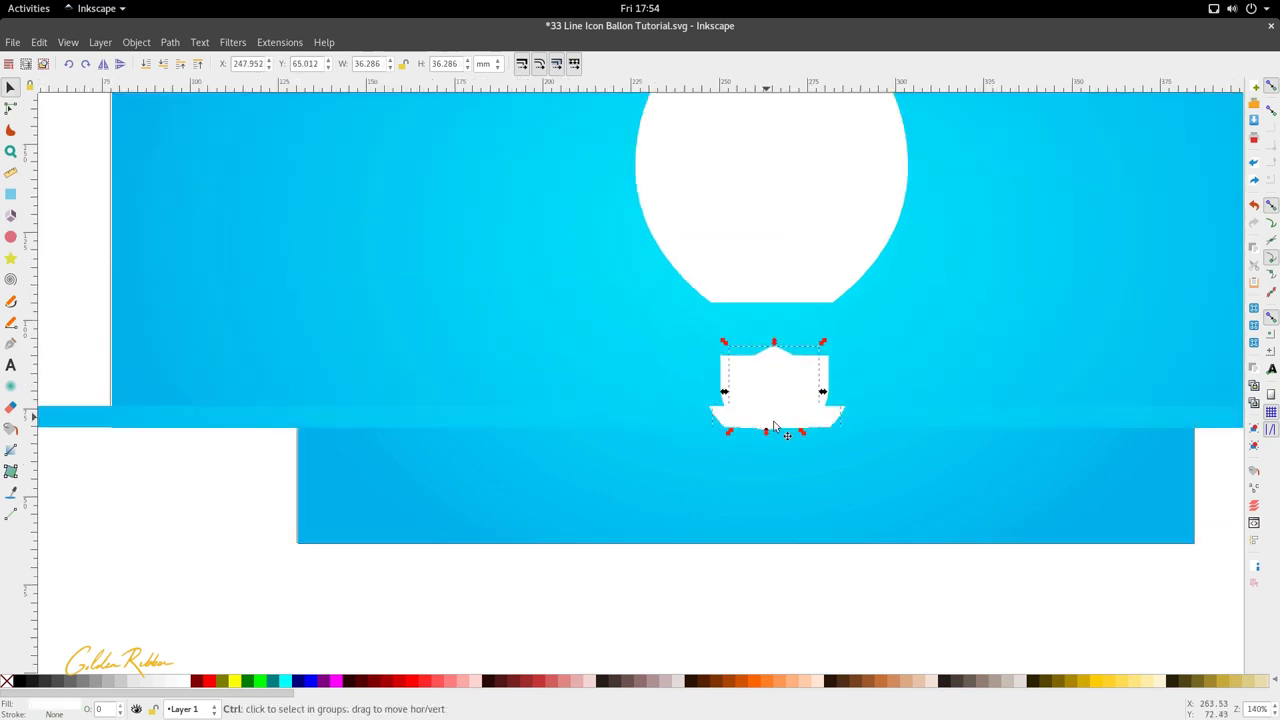
ctrl+scroll(774, 427, up, 1)
ctrl+shift+drag(863, 457, 813, 451)
- Fill the small drop shape with the blue sampled from the darker swatch circle beside the page
ctrl+scroll(731, 428, down, 6)
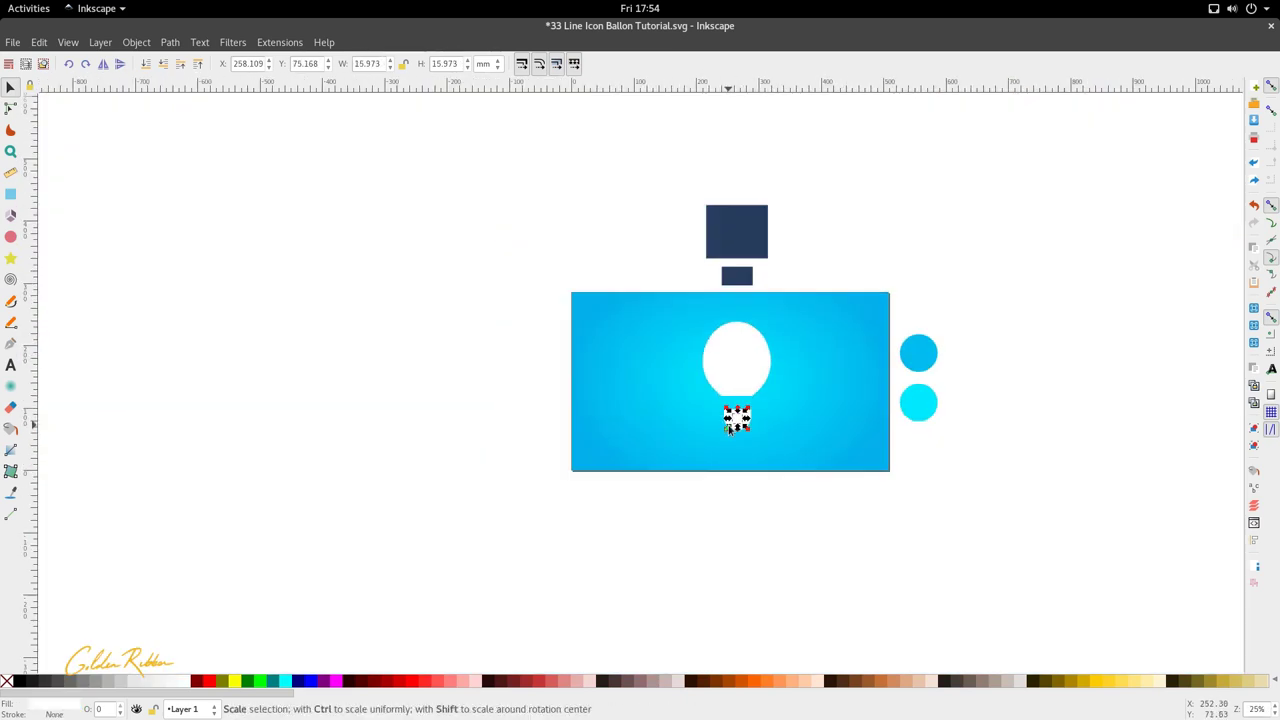
scroll(741, 388, right, 2)
key(d)
click(843, 360)
scroll(678, 451, up, 3)
key(s)
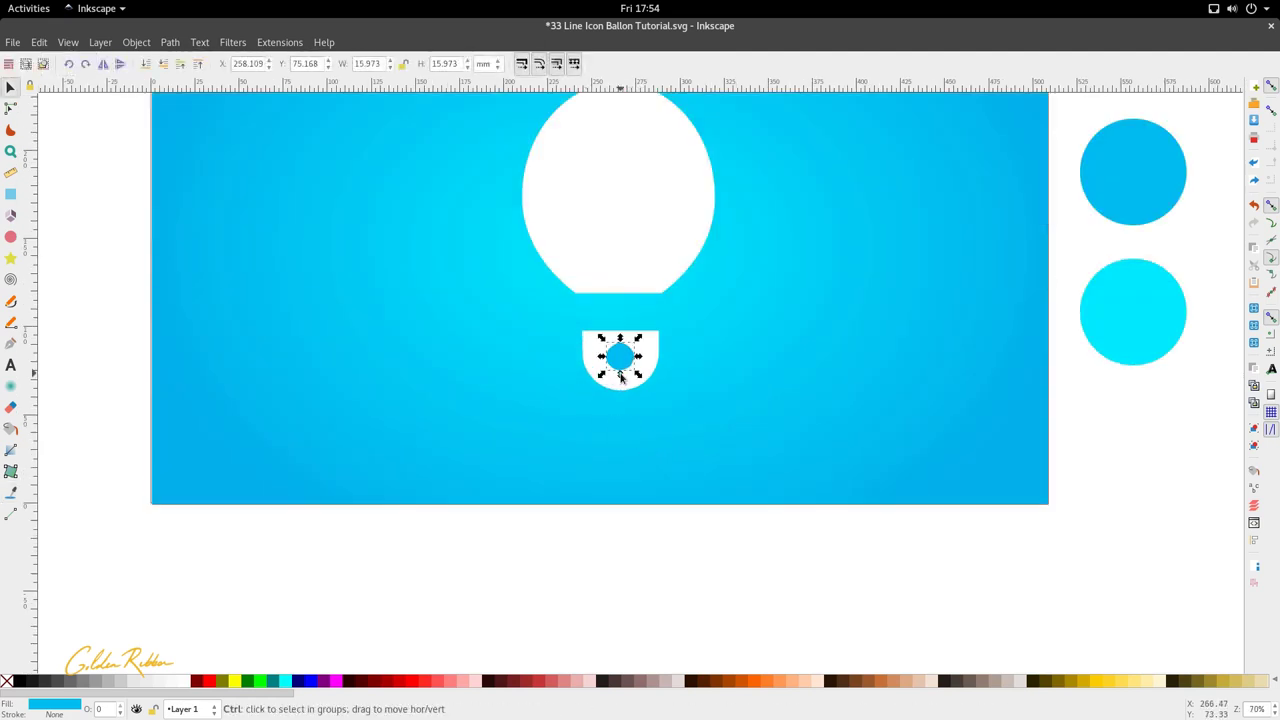
- Stretch the blue drop shape to about 17.3 mm high near the basket's top edge and undo the last nudge
ctrl+scroll(620, 377, up, 4)
drag(622, 375, 630, 345)
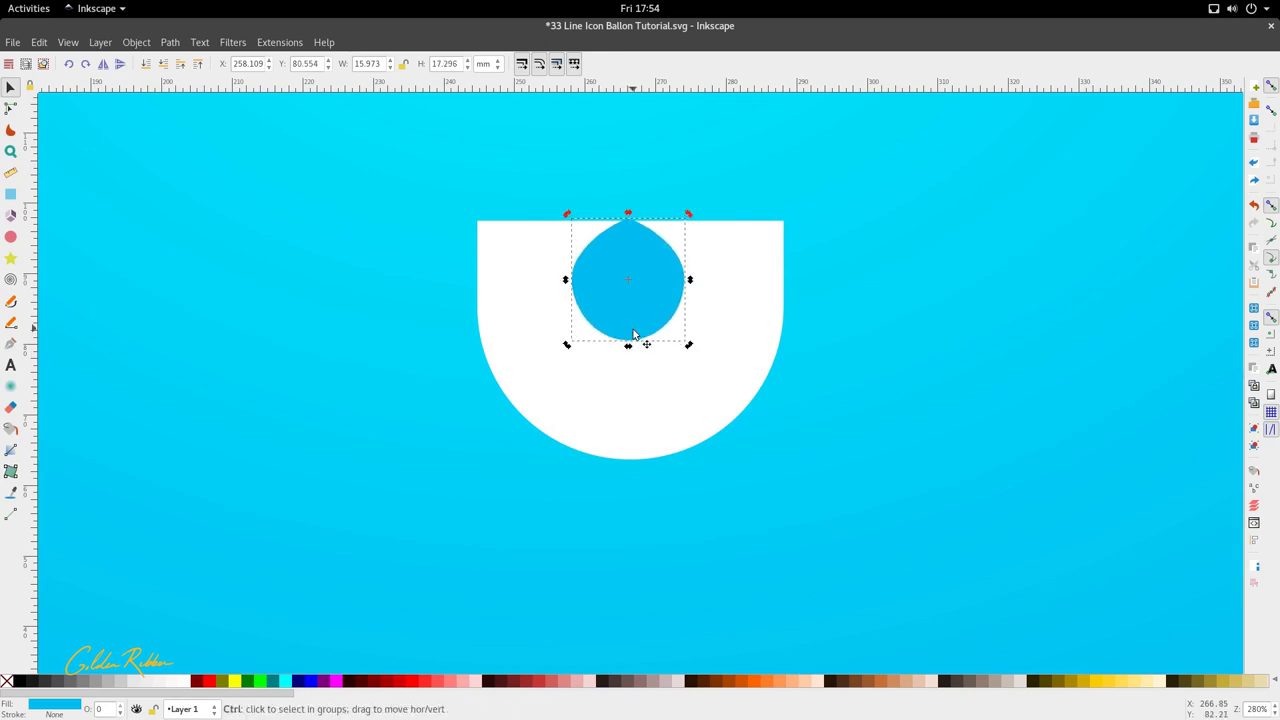
key(ctrl+z)
- Nudge the blue drop shape up to the basket's top edge, to a Y position of about 80.27 mm
scroll(636, 348, down, 4)
click(643, 370)
scroll(652, 339, up, 4)
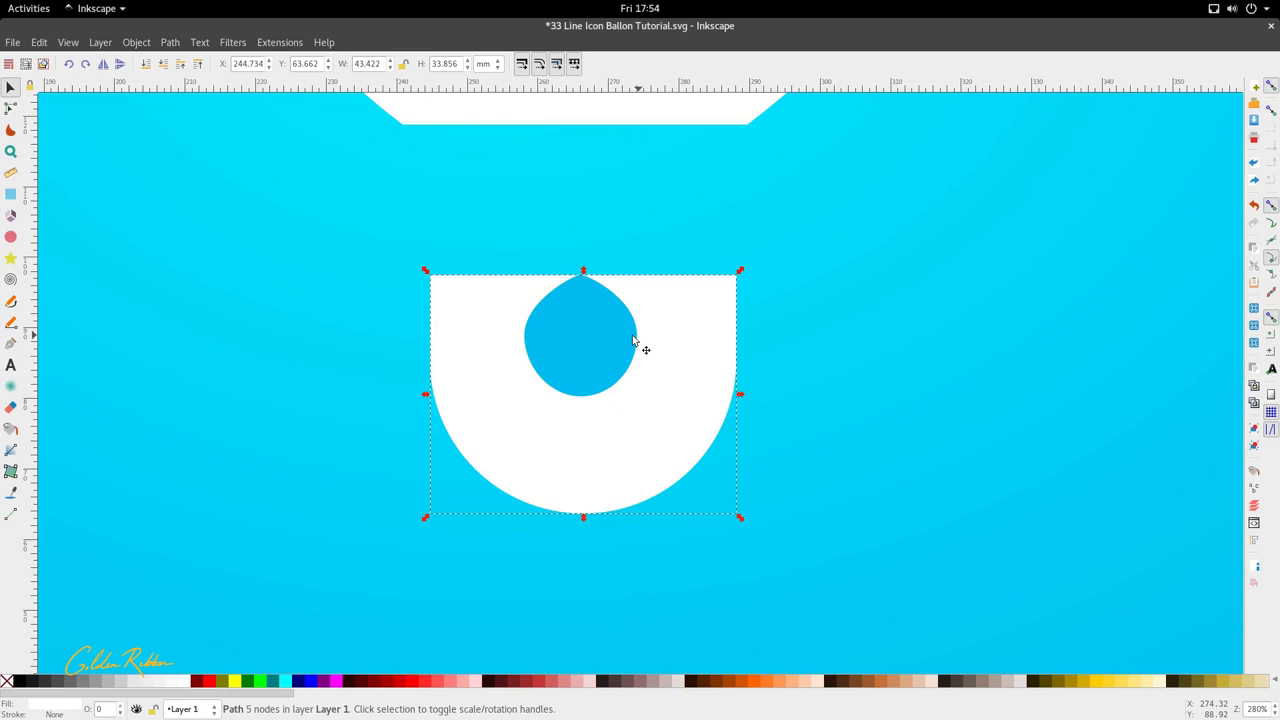
click(616, 341)
scroll(616, 341, down, 1)
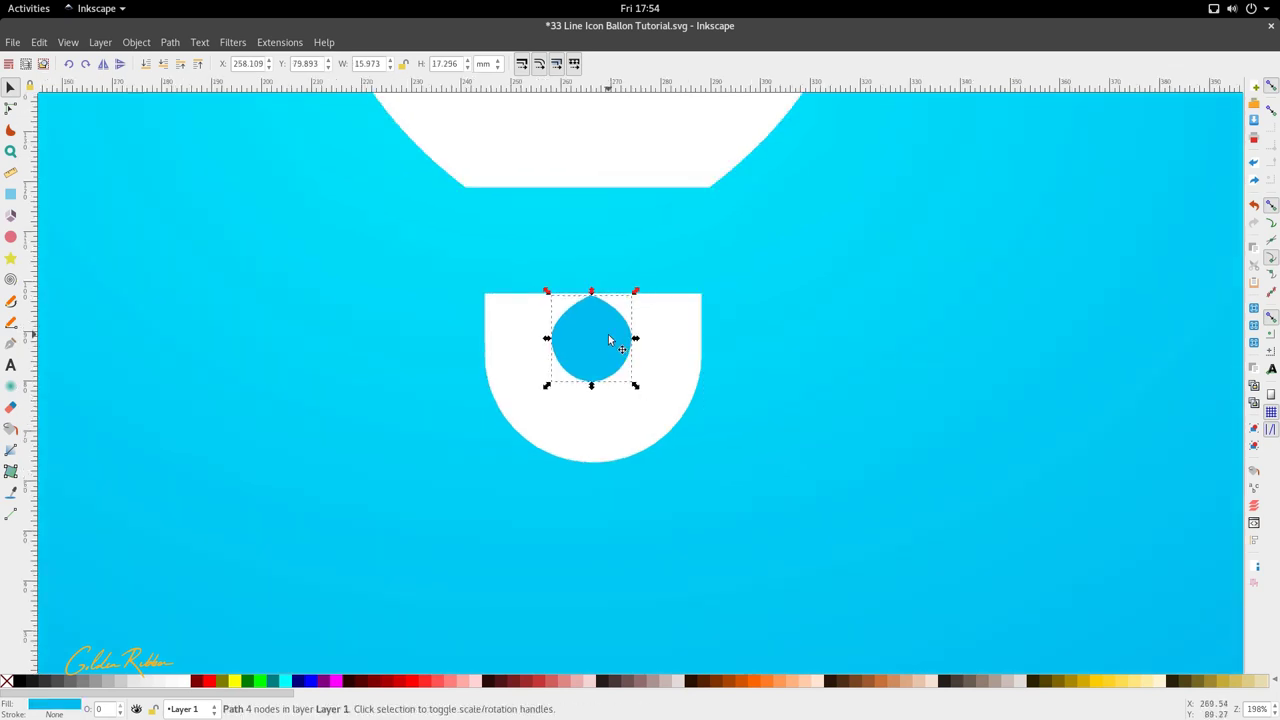
scroll(610, 339, up, 1)
key(alt+Up)
key(alt+Up)
key(alt+Up)
key(alt+Up)
- Duplicate the blue drop shape twice and place the copies over the basket's left and right edges
key(ctrl+d)
drag(620, 355, 758, 371)
key(ctrl+d)
scroll(620, 325, up, 2)
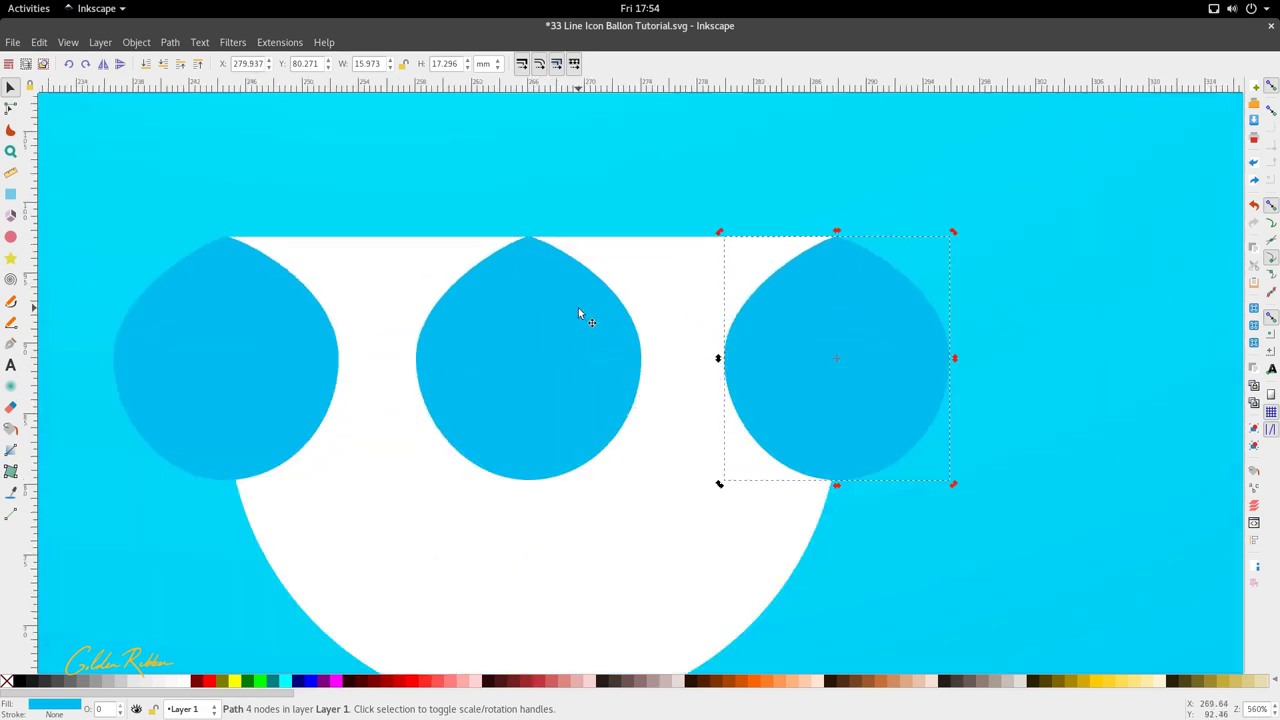
- Send the left and right drop shape copies behind the basket
double_click(577, 317)
key(s)
scroll(617, 315, down, 6)
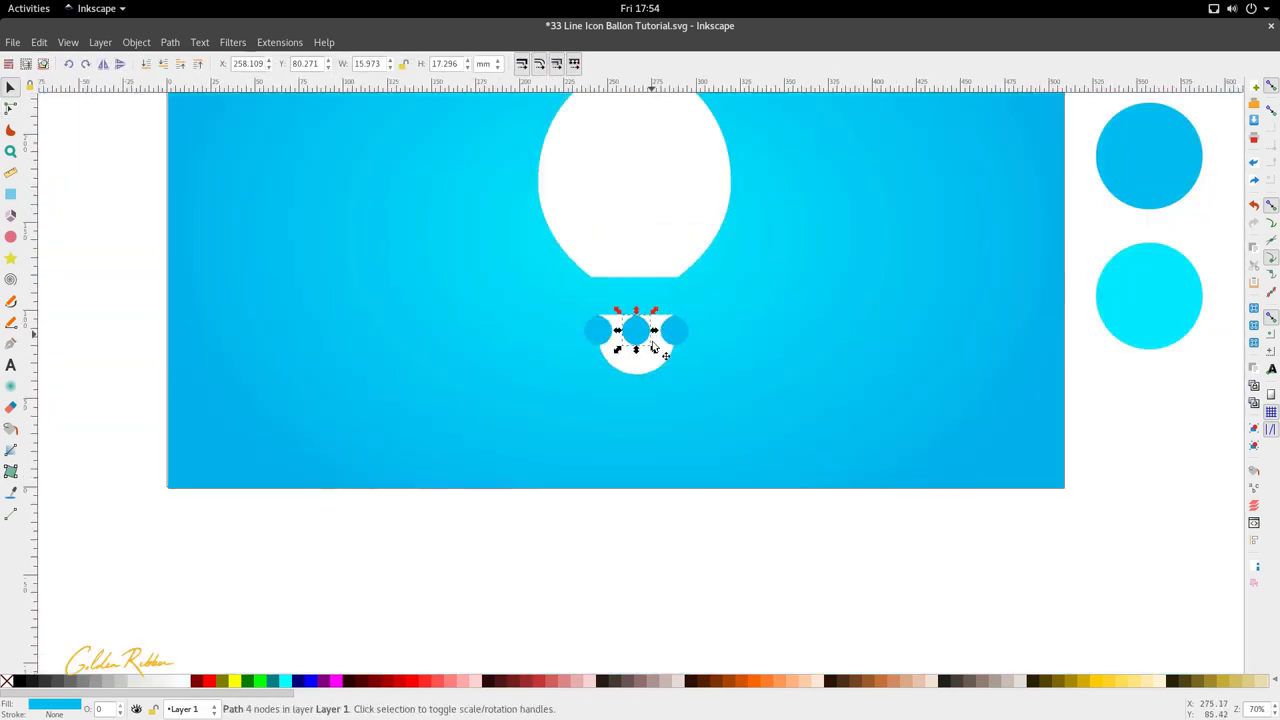
click(597, 332)
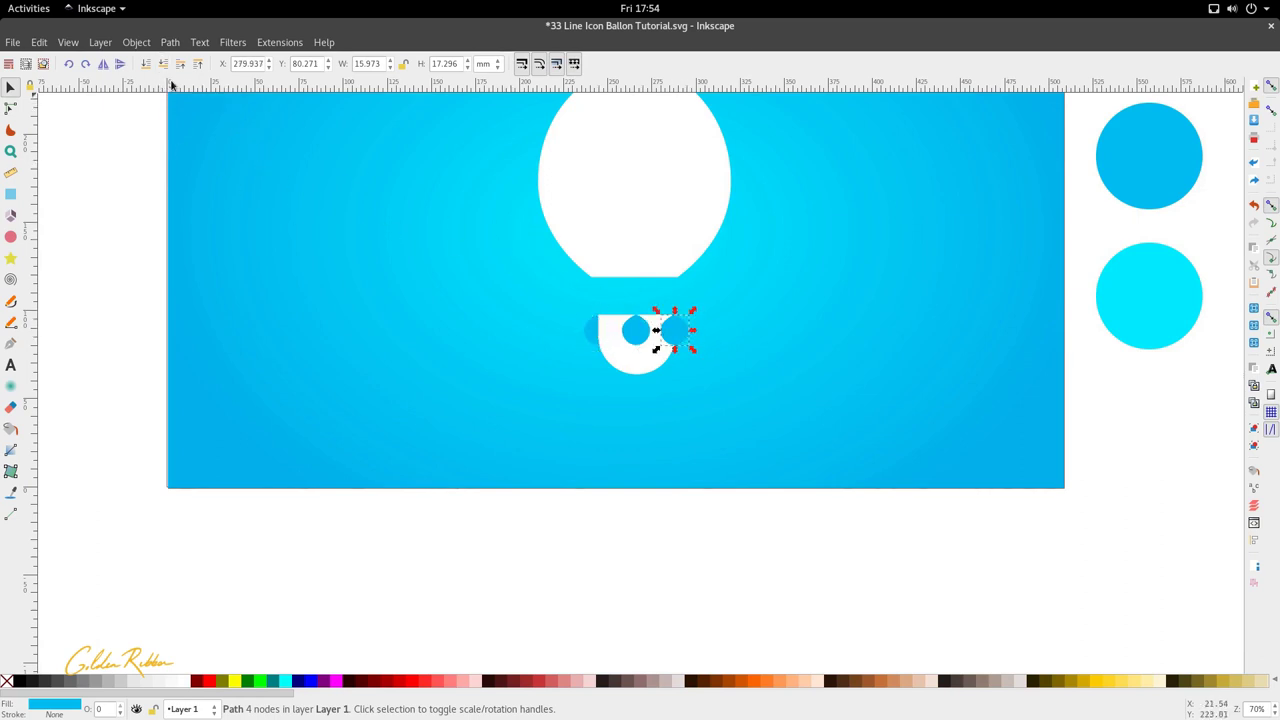
click(649, 426)
scroll(649, 426, down, 2)
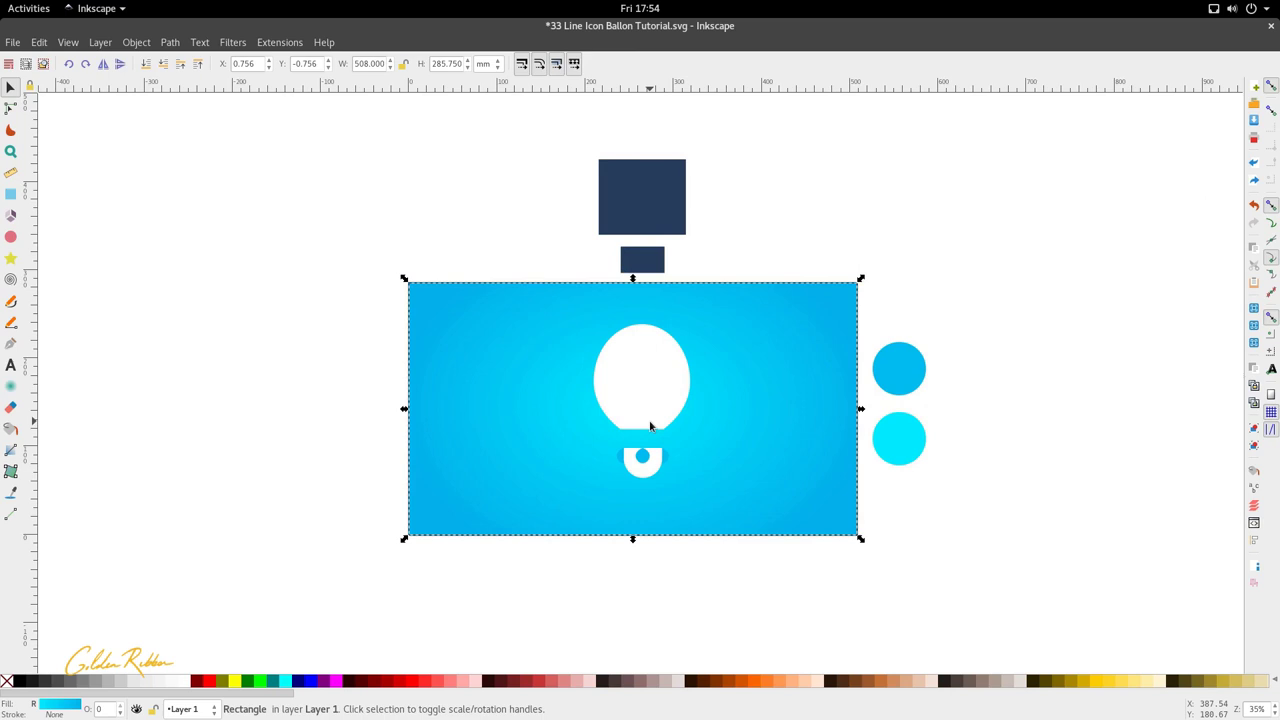
scroll(651, 436, up, 3)
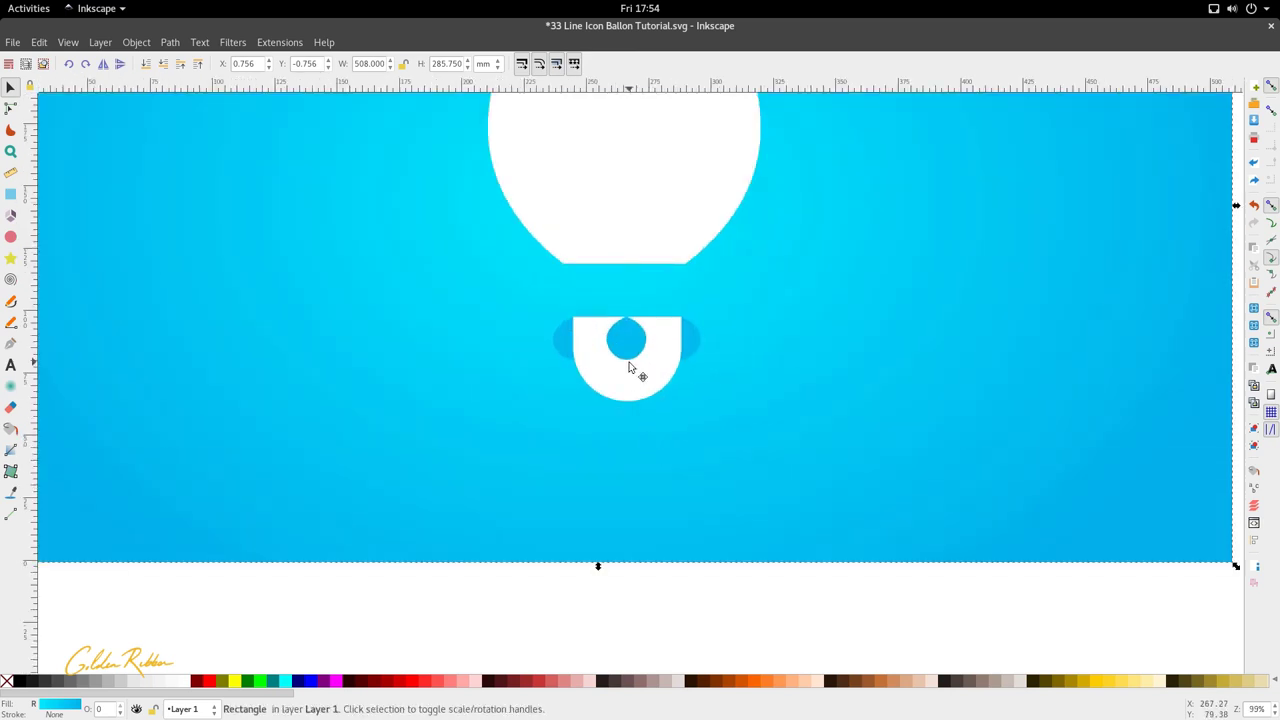
- Select all three blue drop shapes and enlarge them proportionally to about 24.6 mm high
click(626, 345)
shift+click(553, 355)
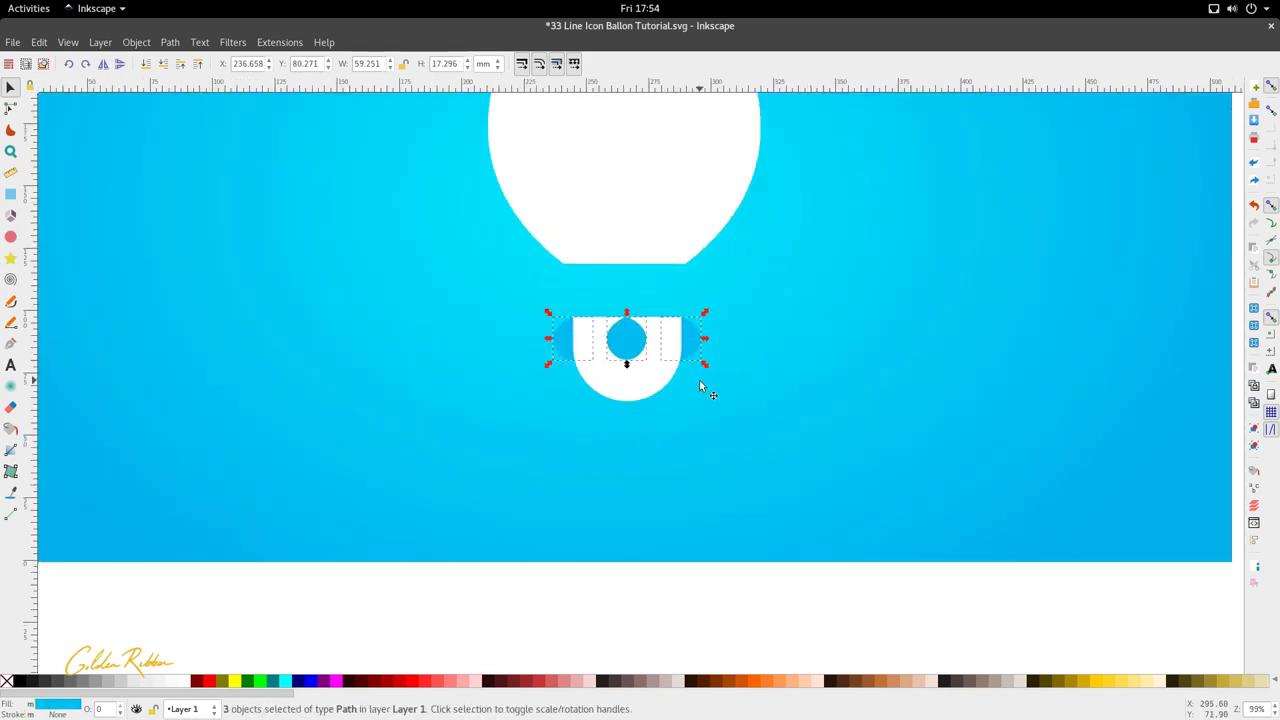
drag(706, 364, 770, 414)
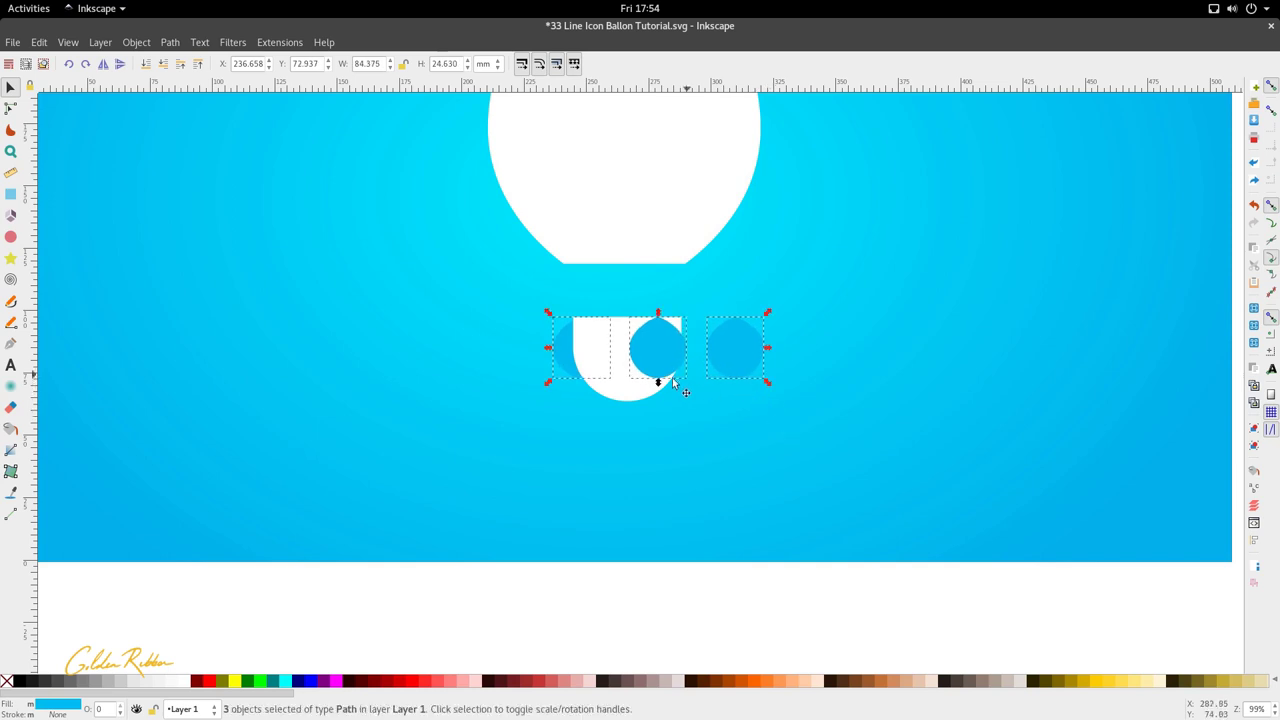
- Recentre the middle drop shape on the basket and reposition the side copies at its edges, the left one at X of about 233.2 mm
click(673, 381)
drag(666, 360, 630, 356)
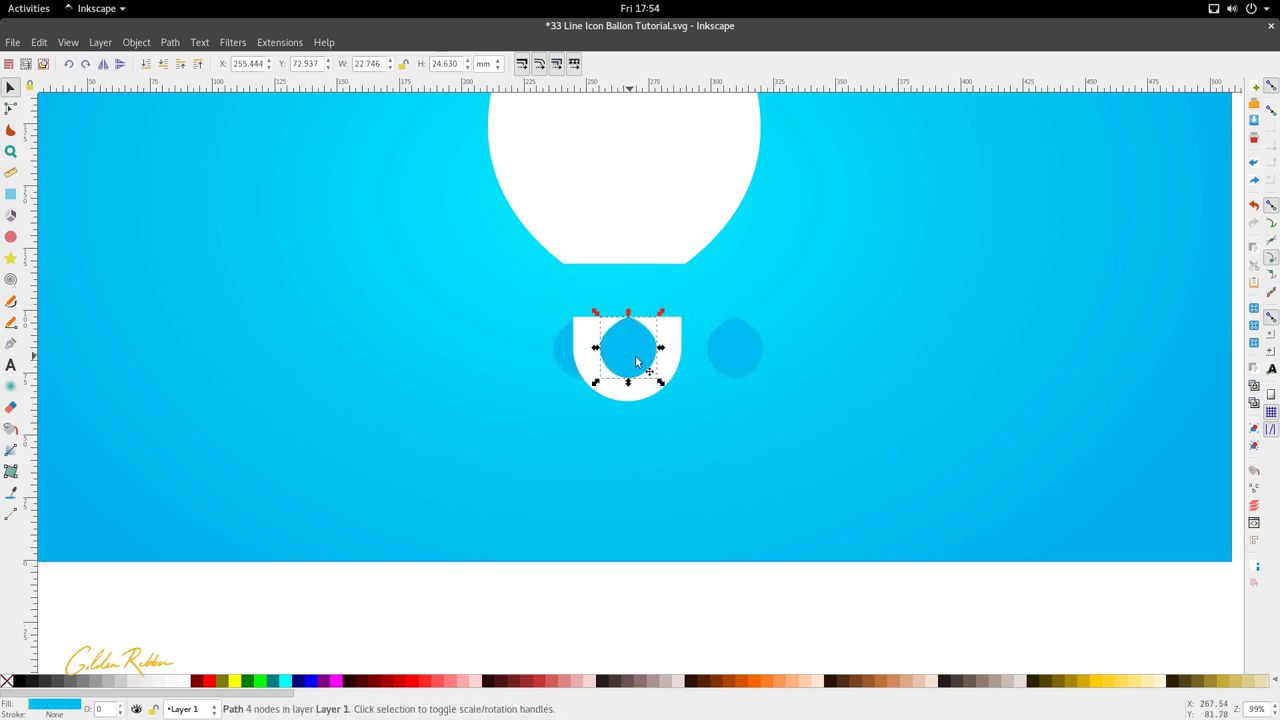
click(549, 353)
scroll(590, 357, down, 4)
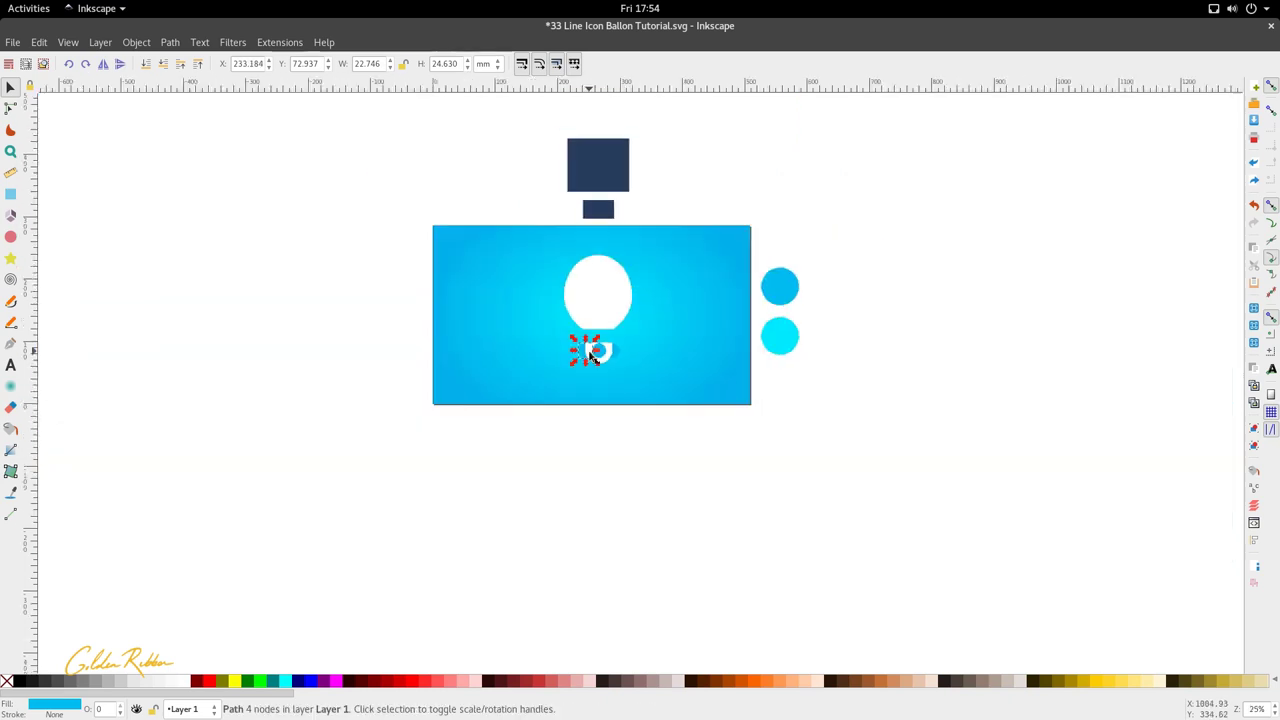
click(594, 385)
scroll(606, 266, up, 3)
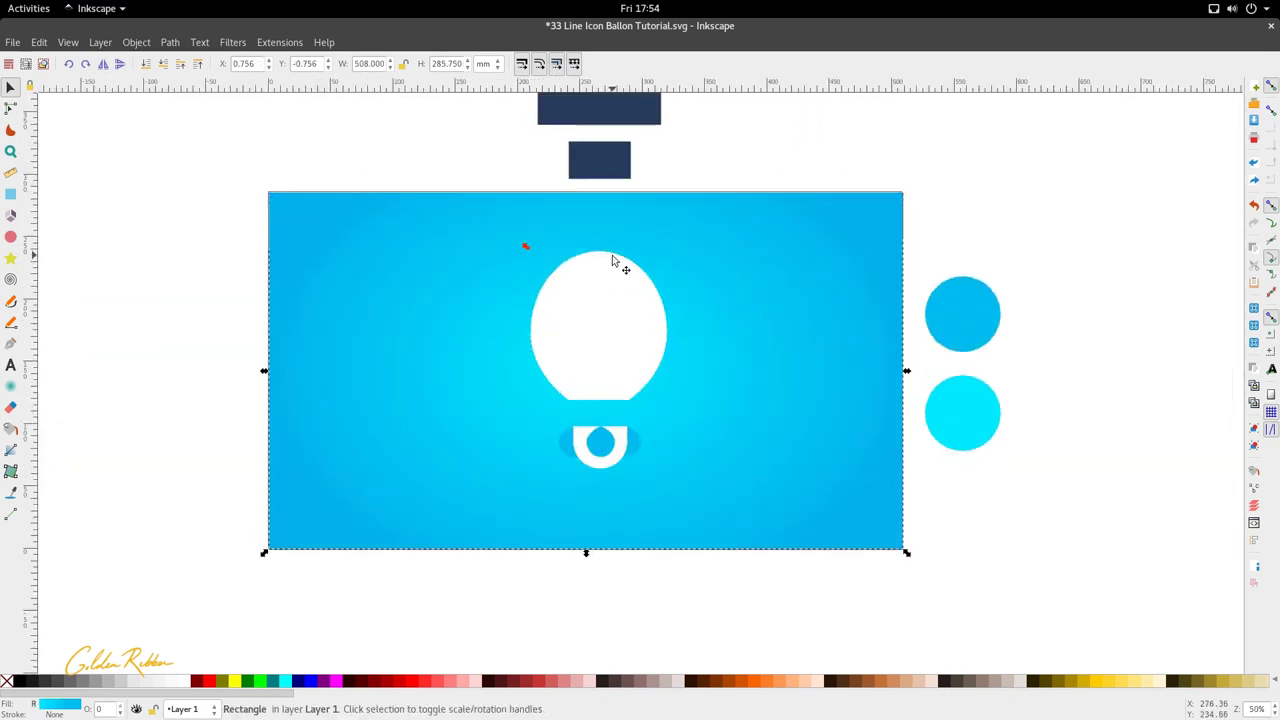
- Duplicate the darker blue swatch circle and place the copy over the top of the balloon envelope
click(613, 259)
click(957, 338)
key(ctrl+d)
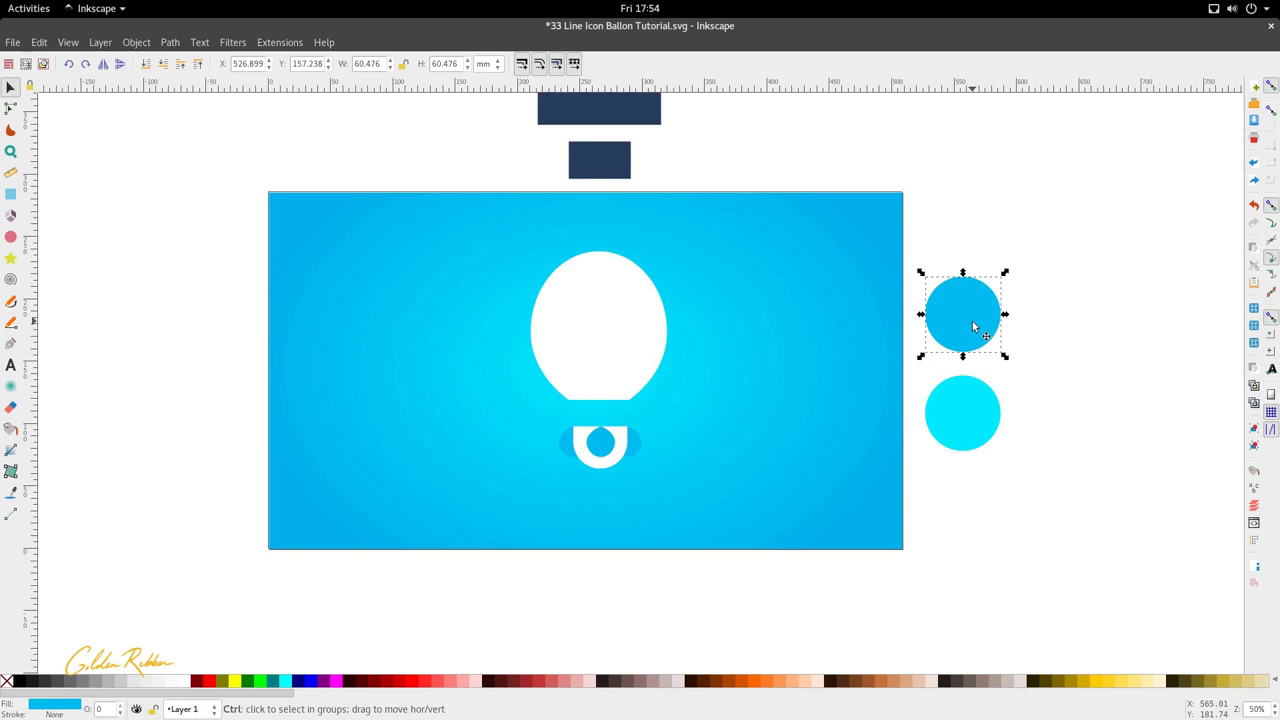
drag(967, 319, 603, 270)
shift+click(645, 313)
click(645, 316)
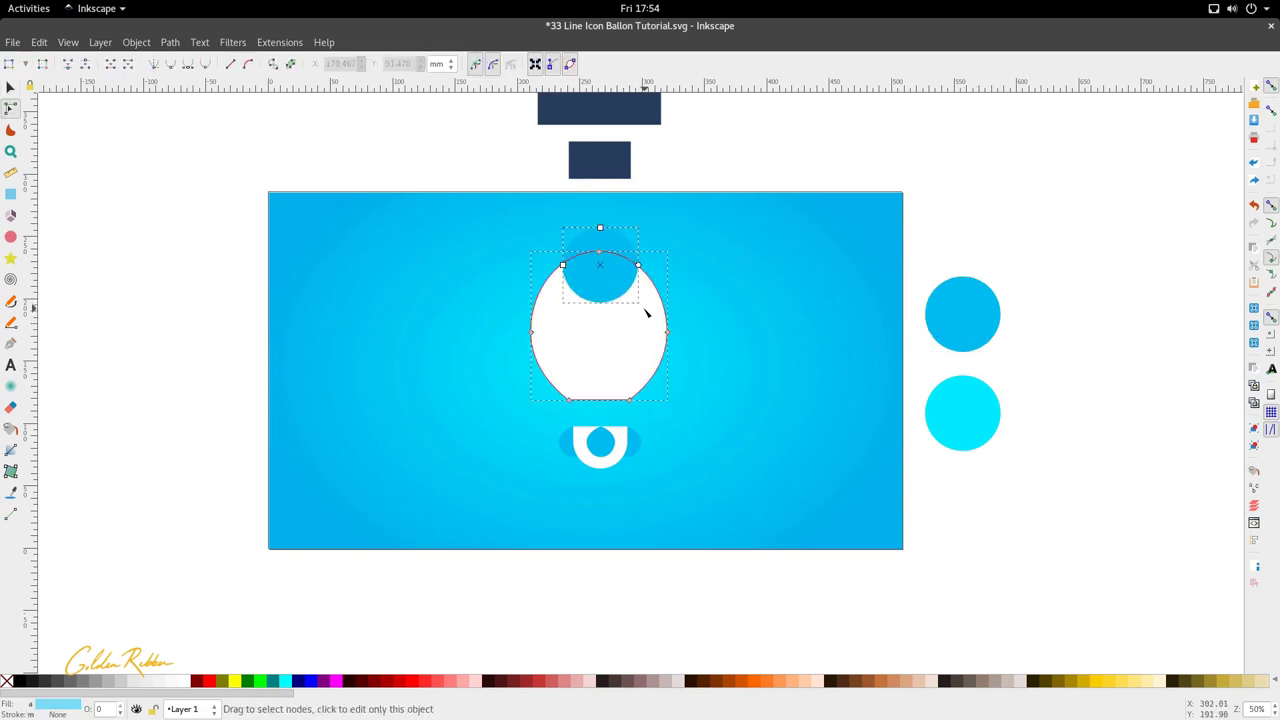
click(694, 313)
click(573, 286)
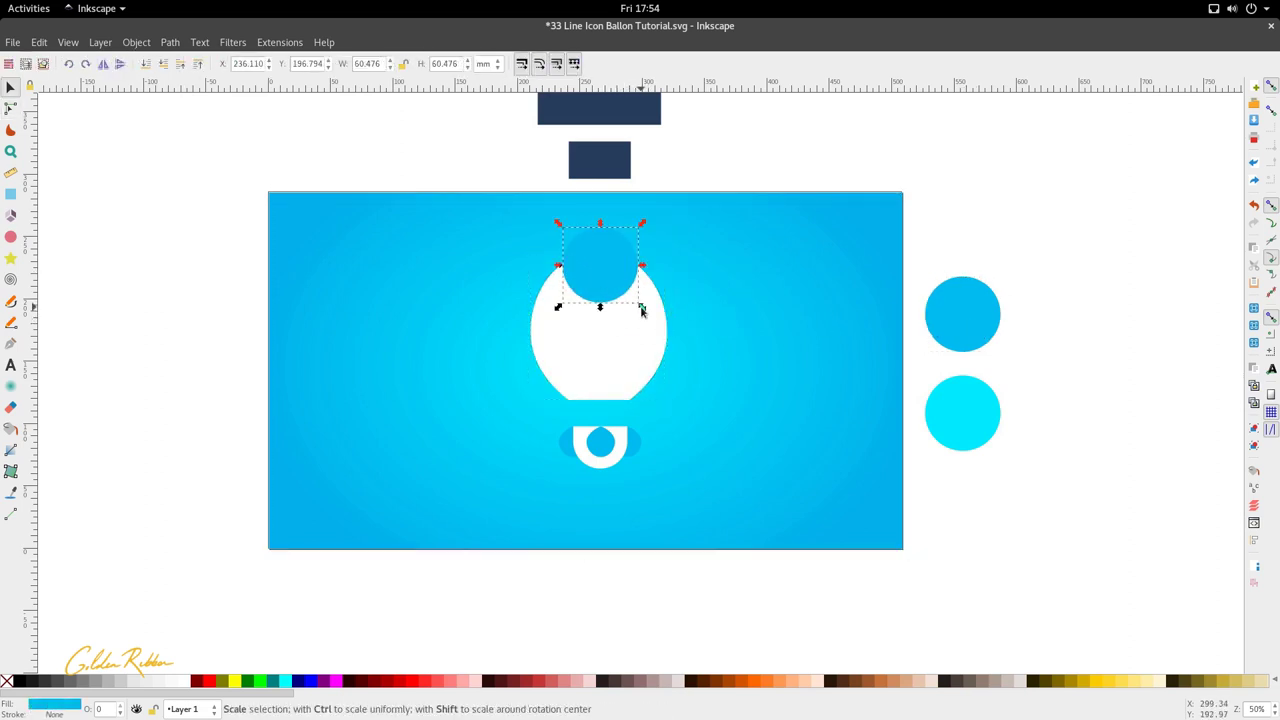
- Shrink the circle copy to about 22 mm in diameter and put it behind the white envelope
drag(642, 307, 616, 305)
scroll(607, 275, up, 1)
scroll(608, 277, up, 3)
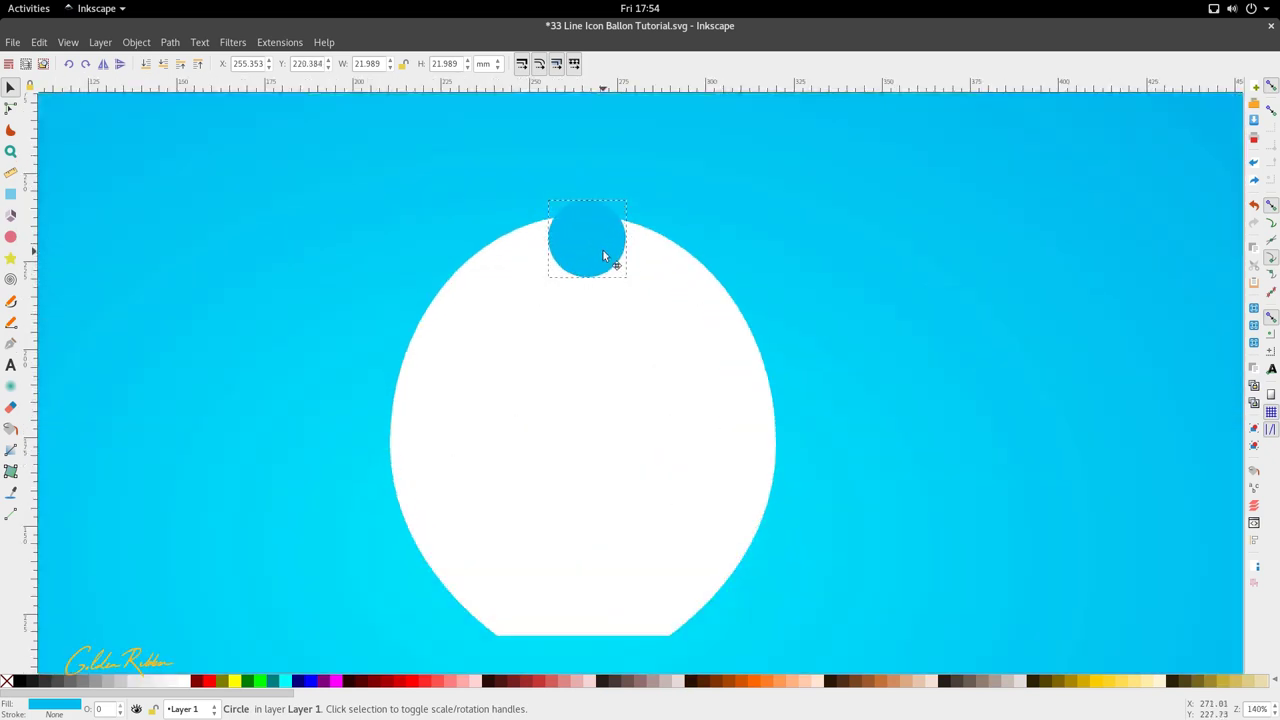
scroll(610, 300, down, 4)
click(606, 309)
scroll(586, 238, up, 3)
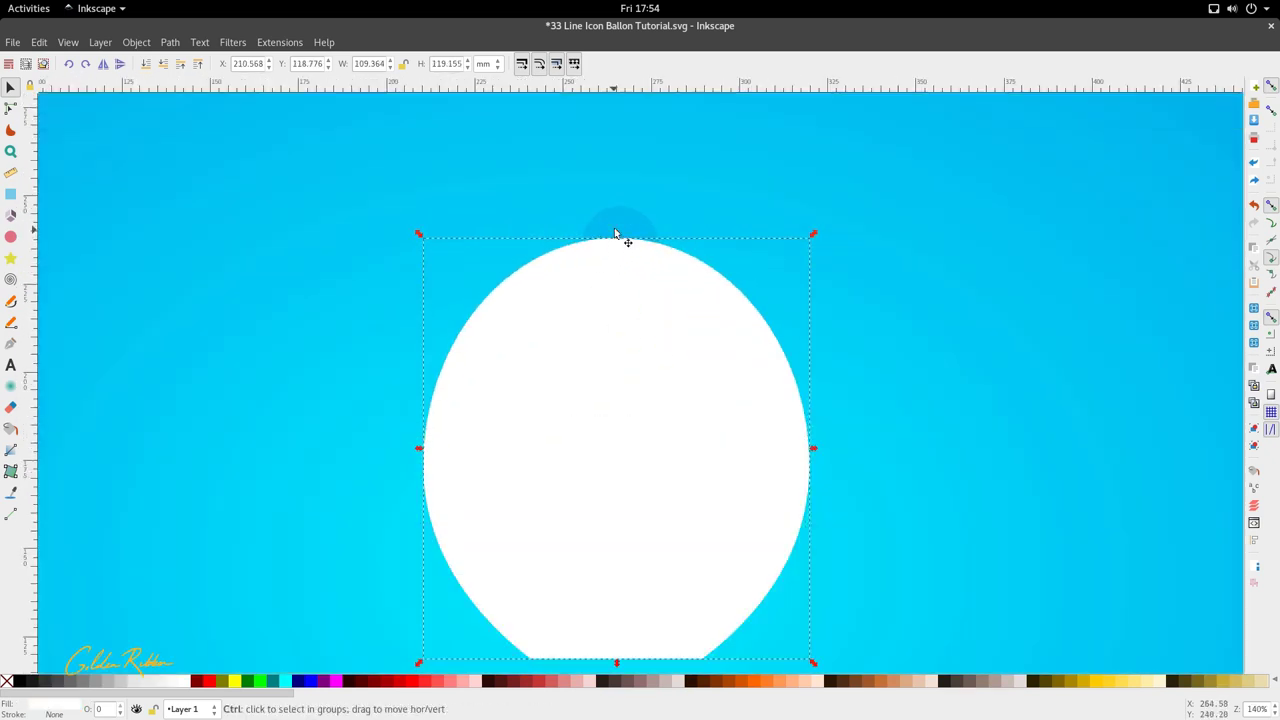
click(598, 233)
click(619, 230)
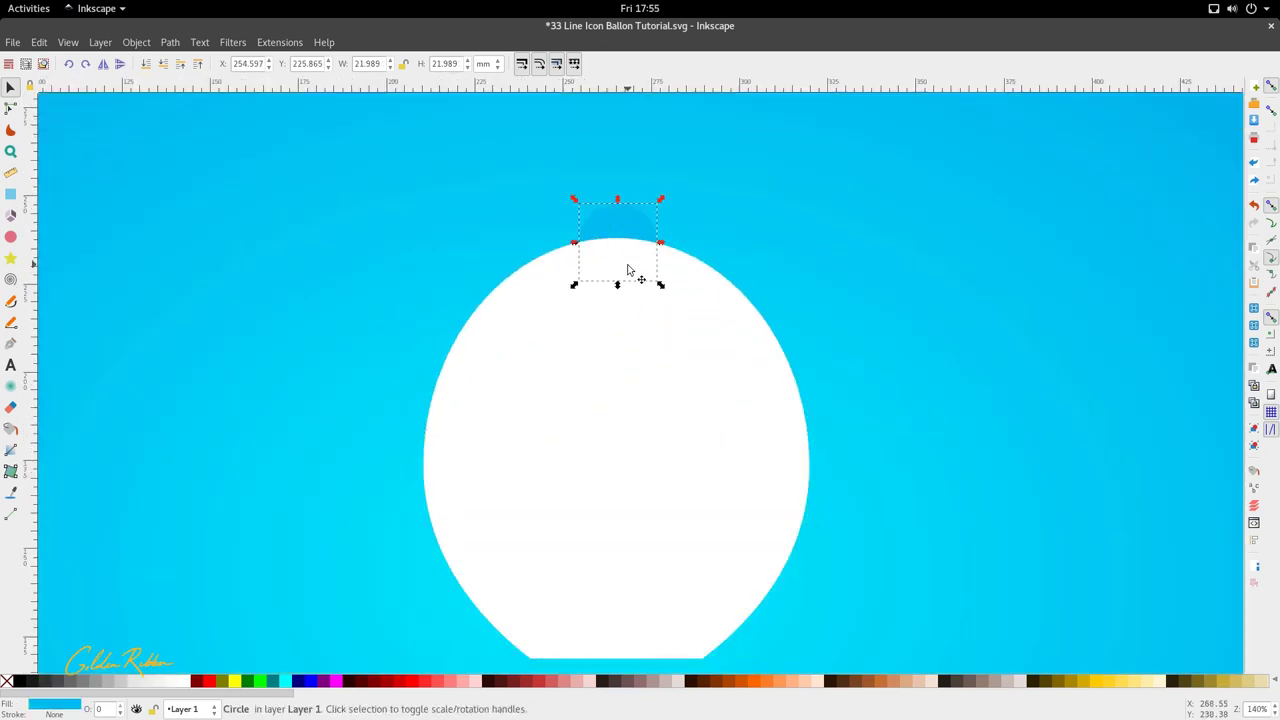
shift+click(634, 264)
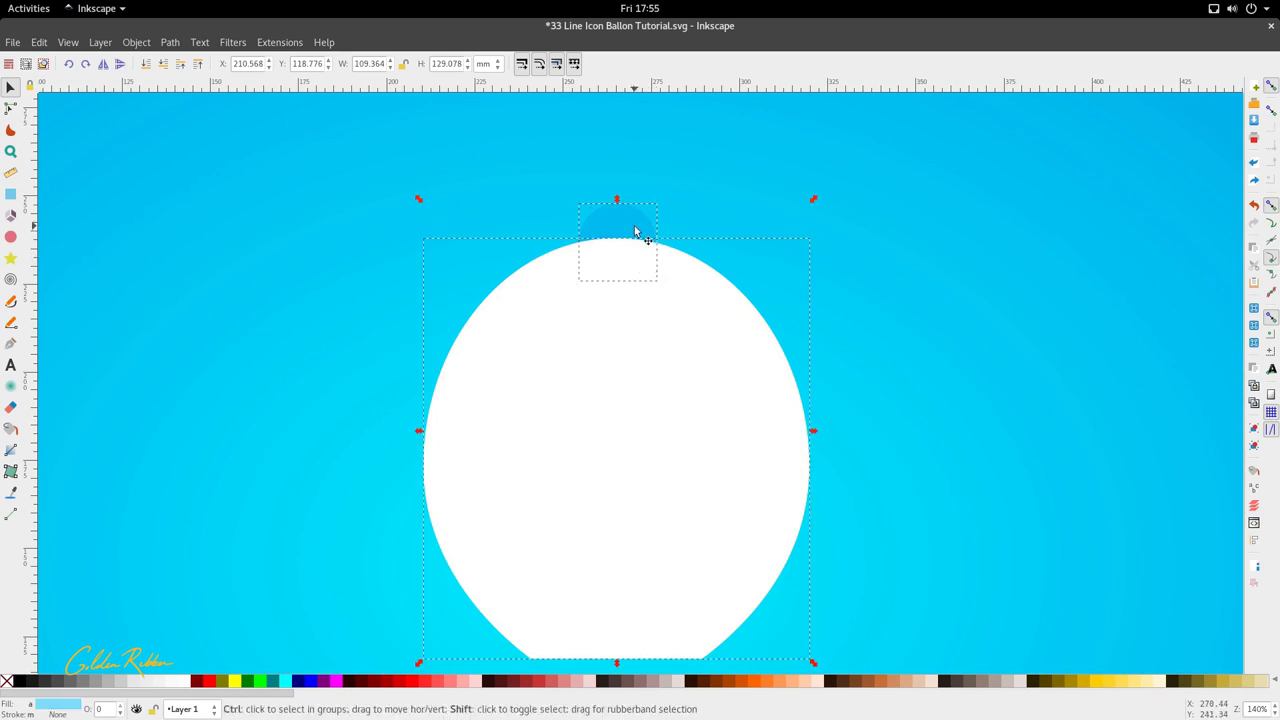
click(531, 183)
scroll(690, 318, down, 3)
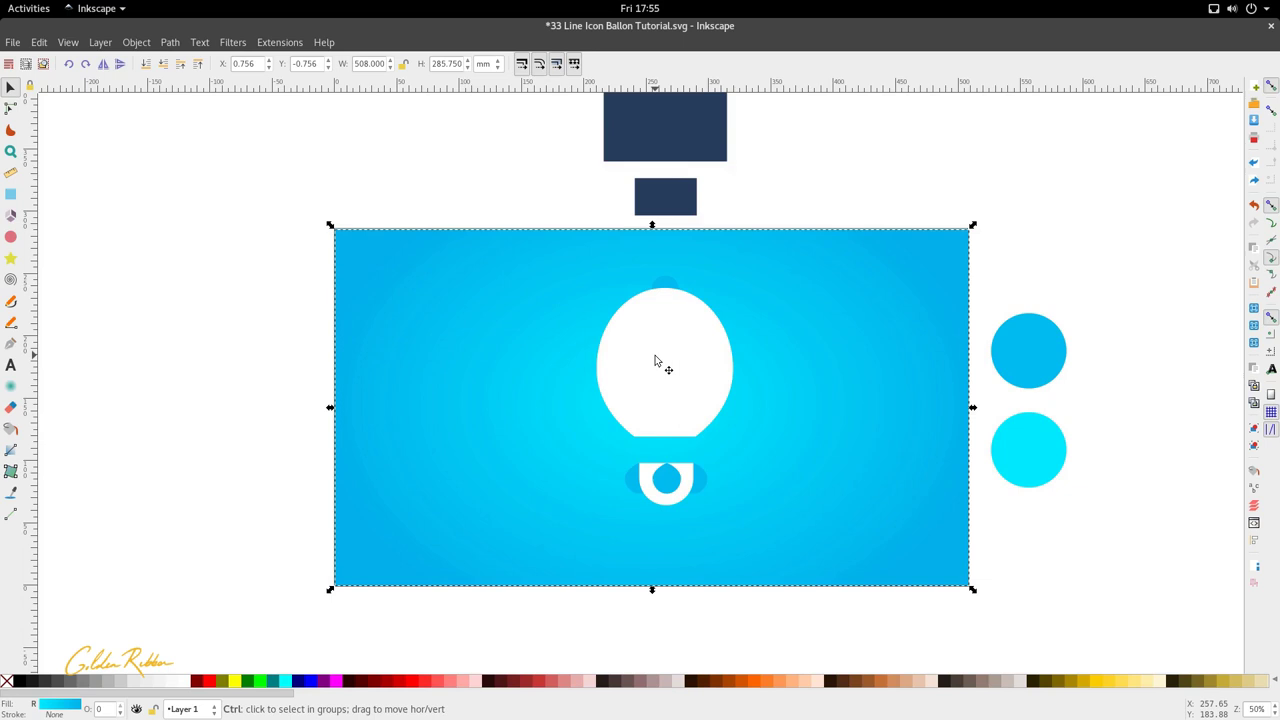
- Duplicate the white envelope, narrow the copy symmetrically to about 64 mm wide and fill it with the drop shapes' blue
scroll(657, 360, up, 1)
click(668, 382)
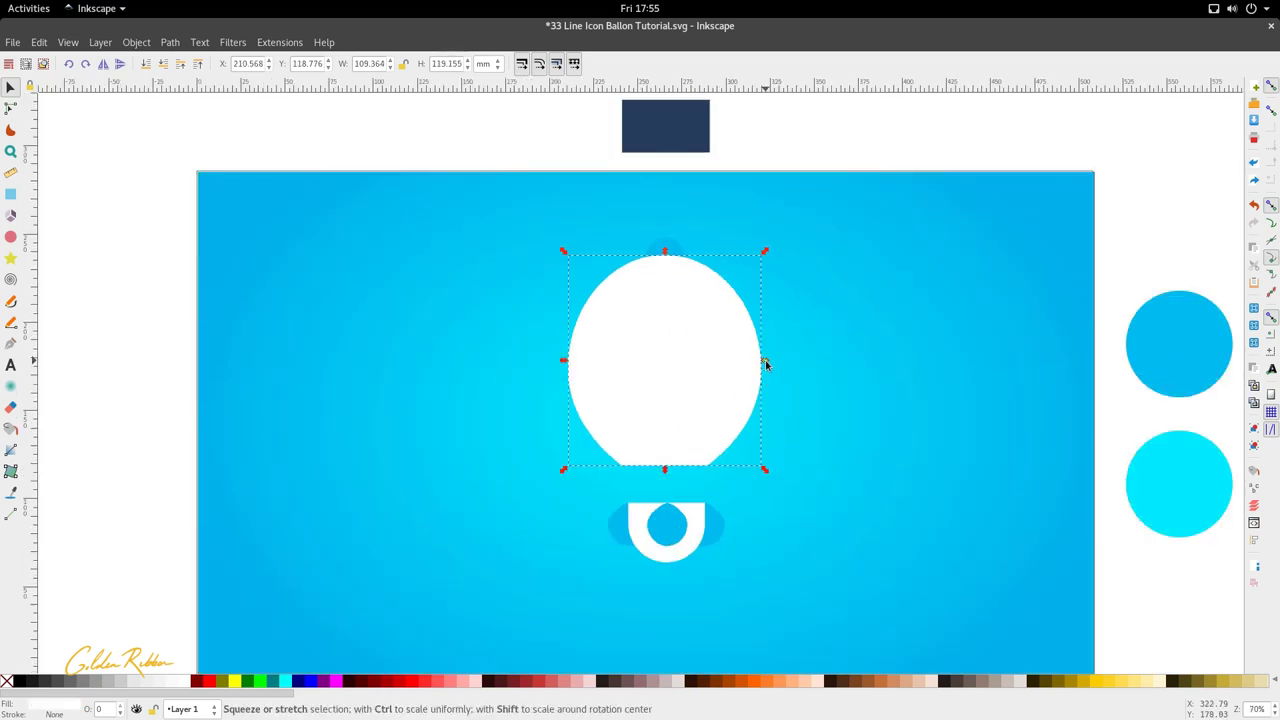
drag(765, 360, 734, 371)
key(d)
click(680, 523)
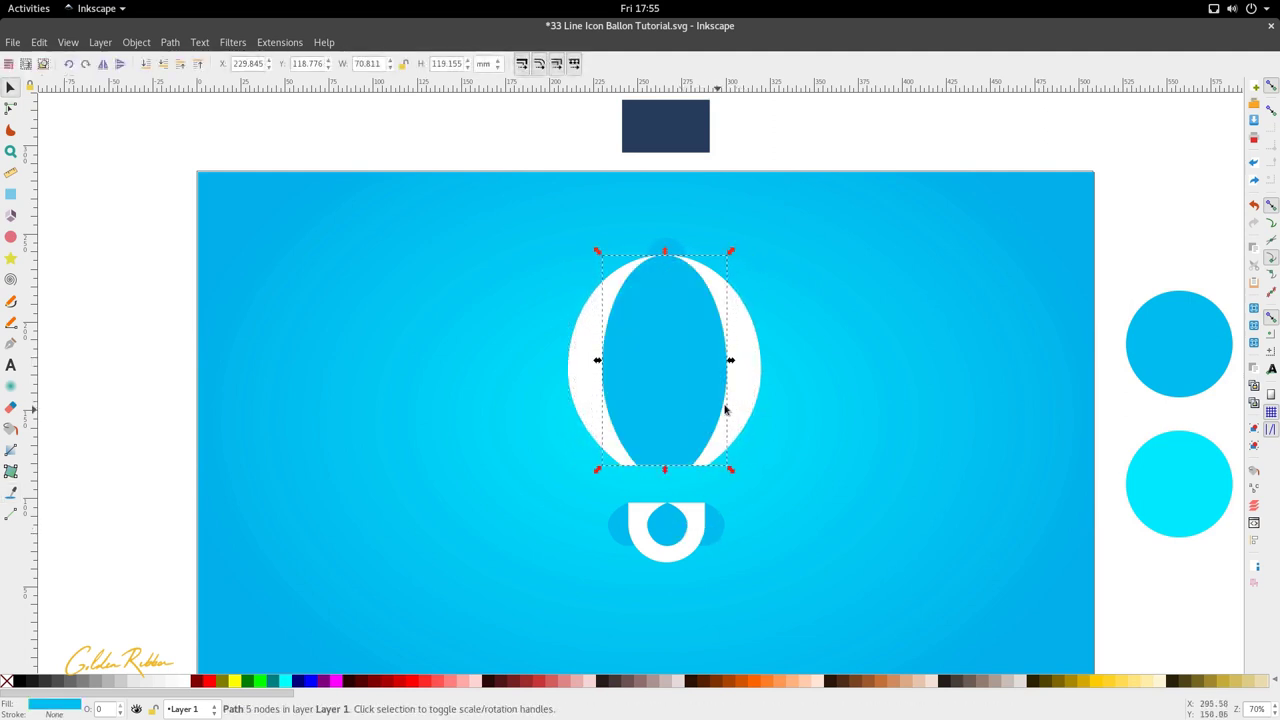
drag(731, 361, 724, 366)
scroll(723, 437, down, 2)
click(735, 506)
scroll(671, 480, up, 3)
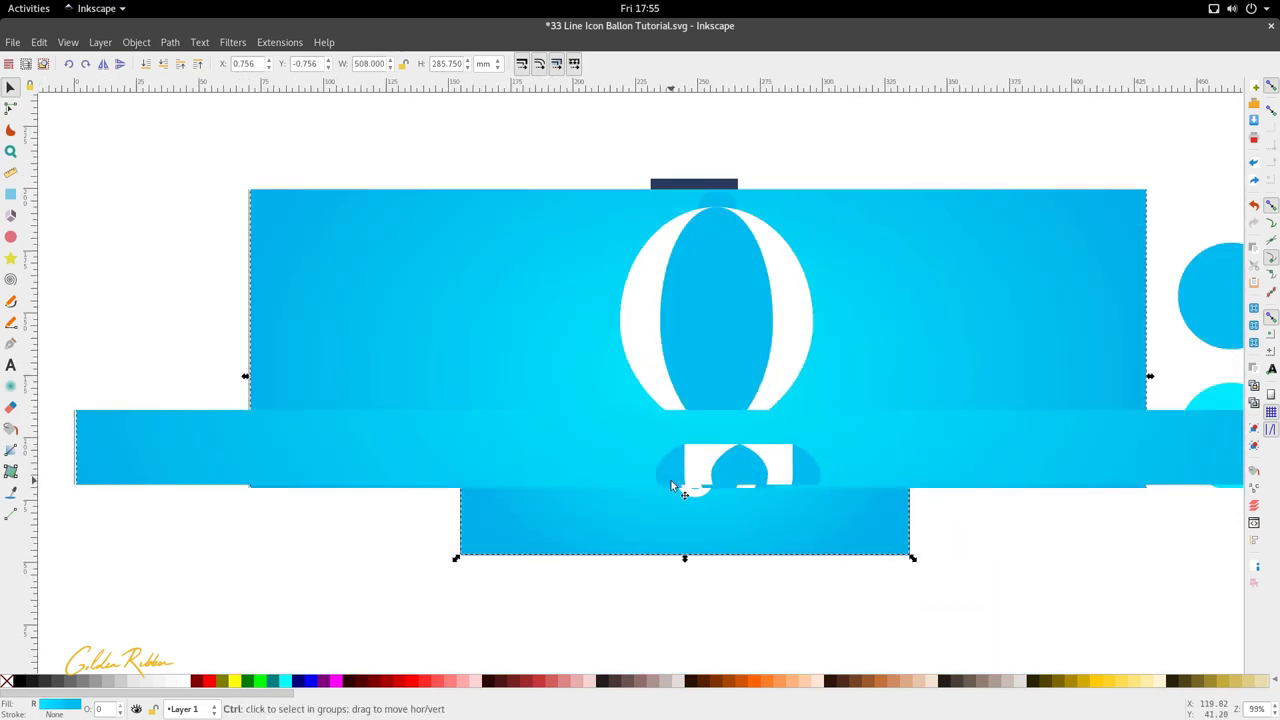
click(11, 194)
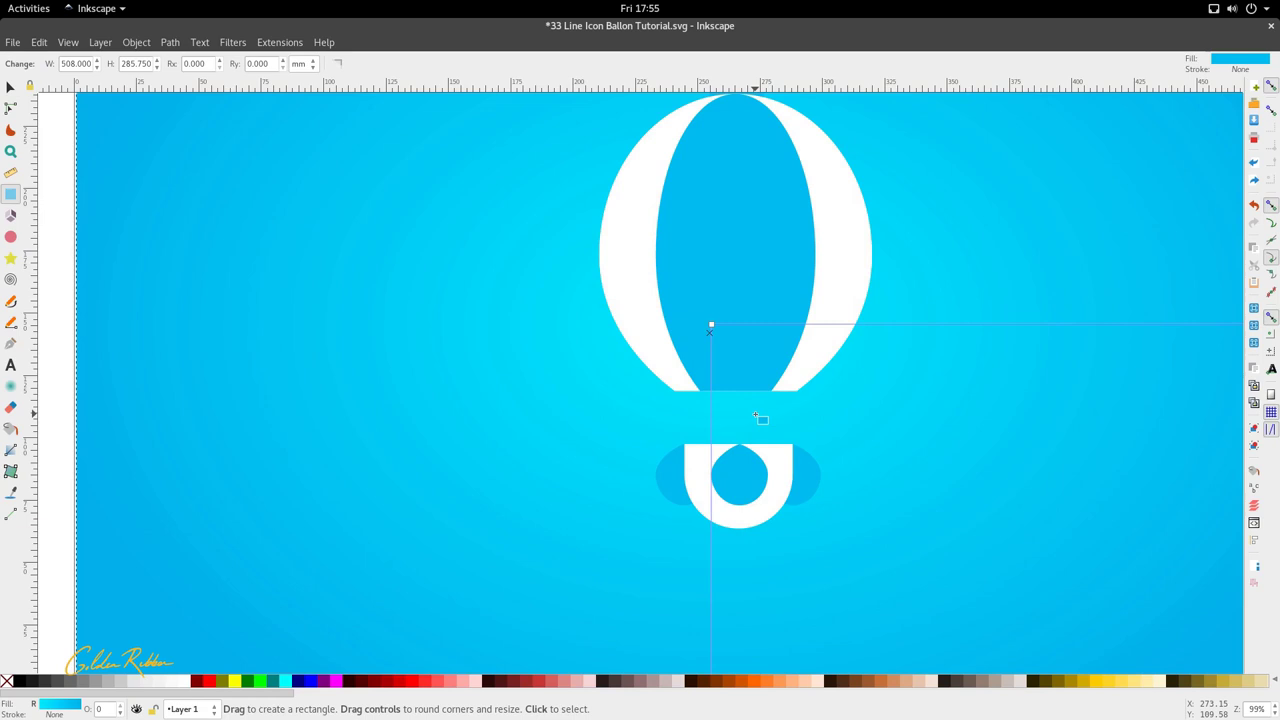
scroll(748, 420, up, 2)
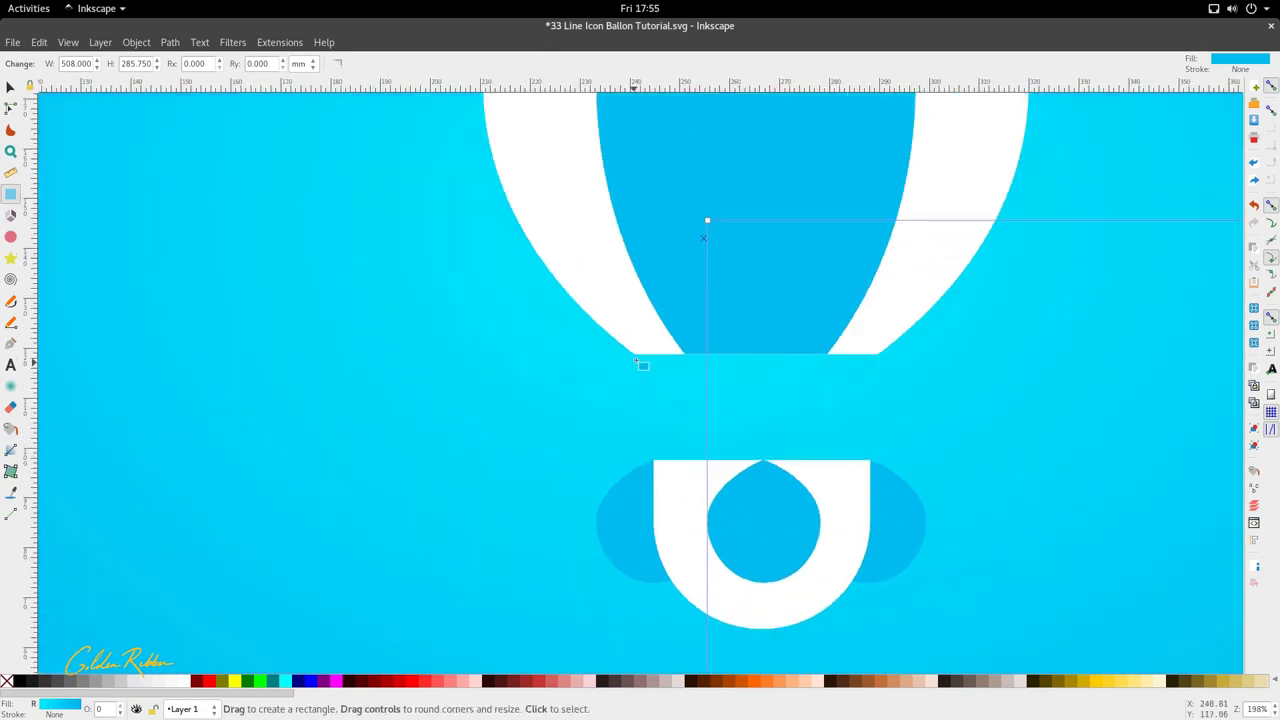
drag(640, 357, 650, 452)
key(s)
key(Delete)
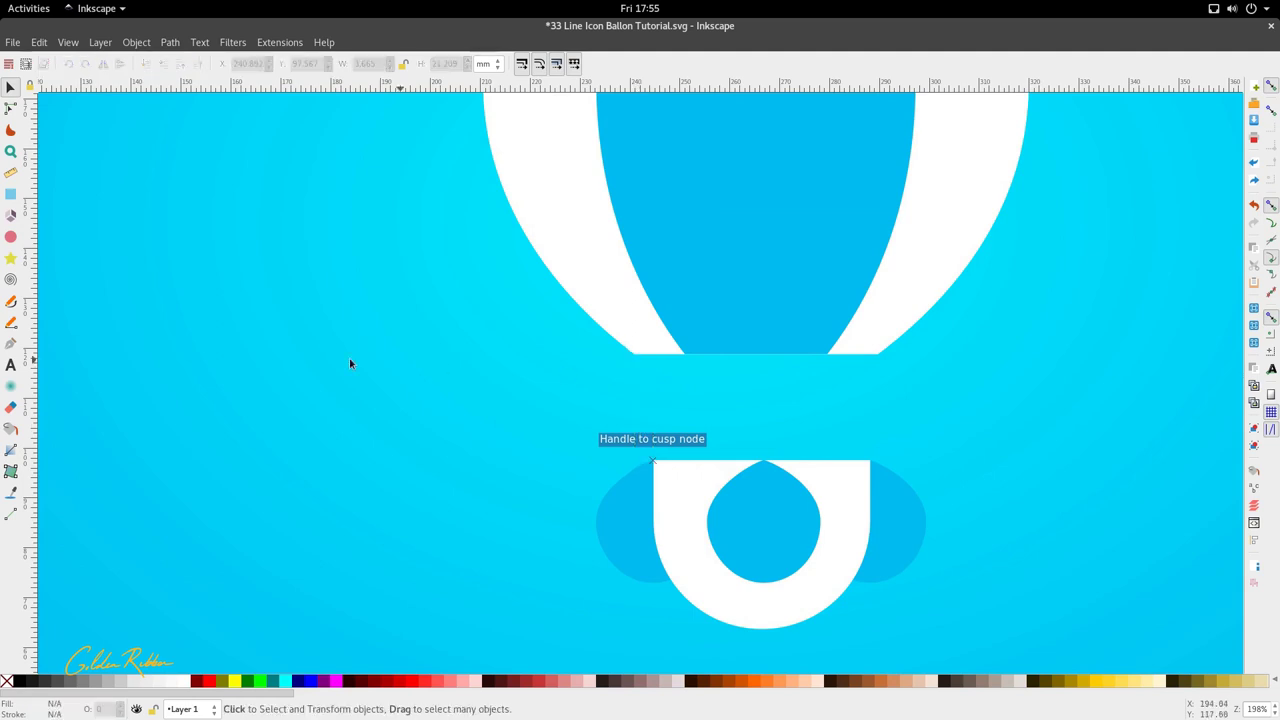
- Draw a blue vertical bar about 3.8 mm wide and 21.3 mm high between envelope and basket, and duplicate it into four bars
click(11, 197)
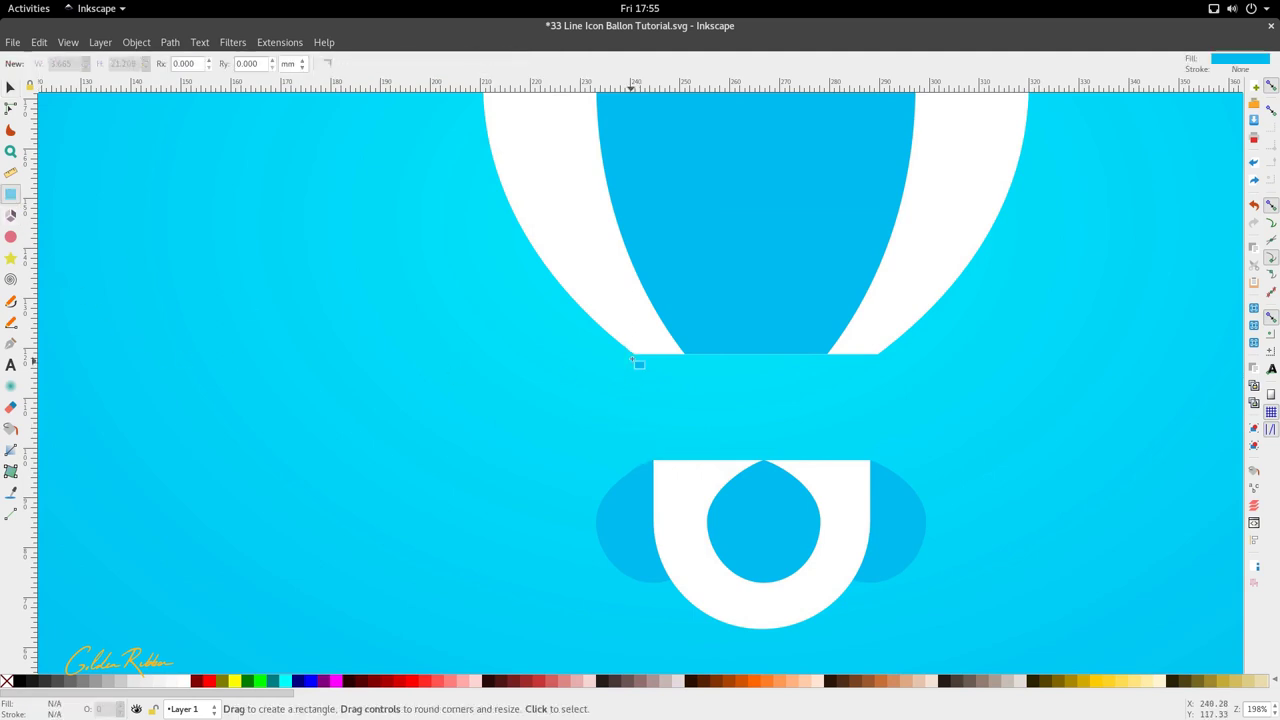
drag(634, 353, 853, 430)
key(s)
key(ctrl+d)
key(ctrl+d)
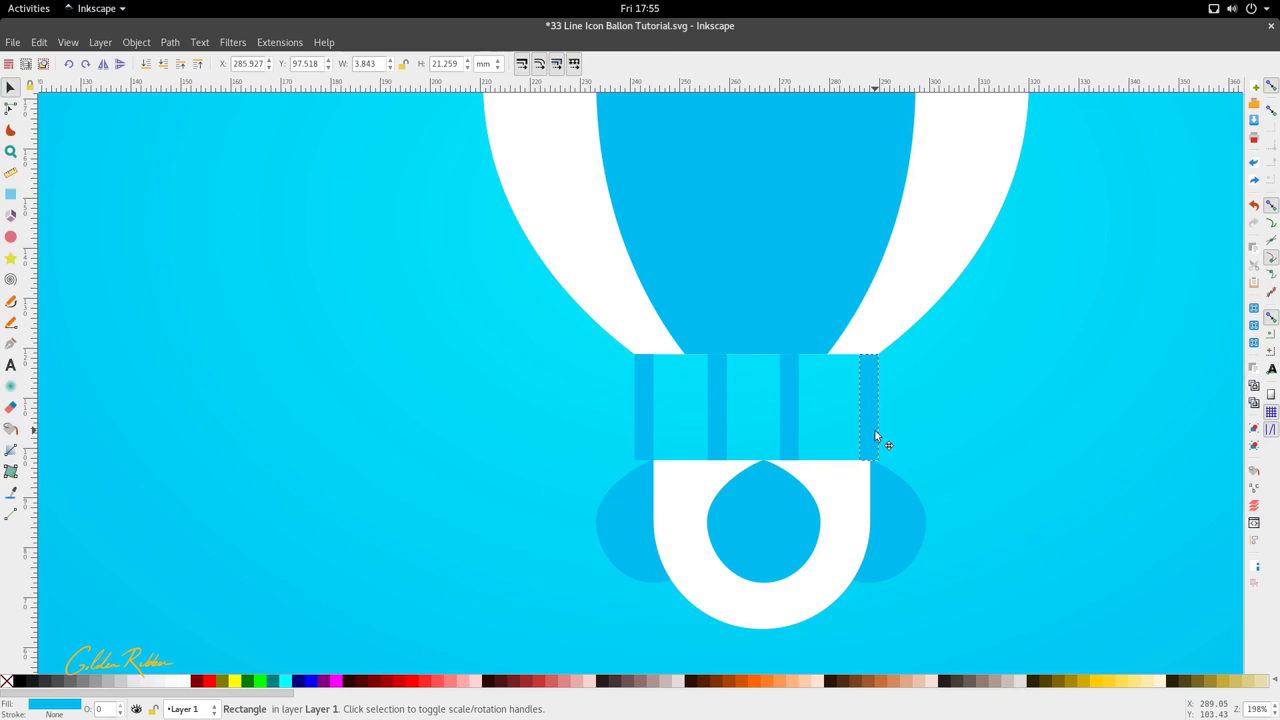
- Align the outer bars with the basket's side edges, the right one at X about 284.3 mm, and space the inner bars between them
drag(875, 430, 866, 431)
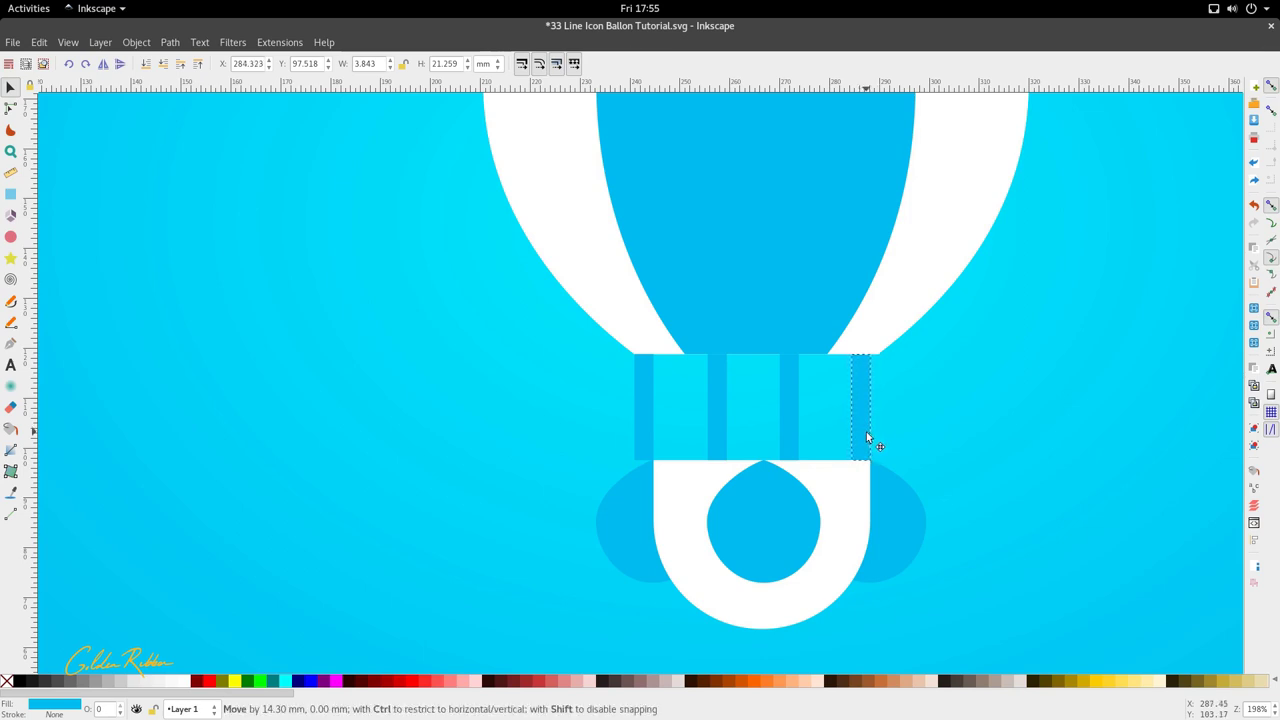
drag(652, 418, 790, 423)
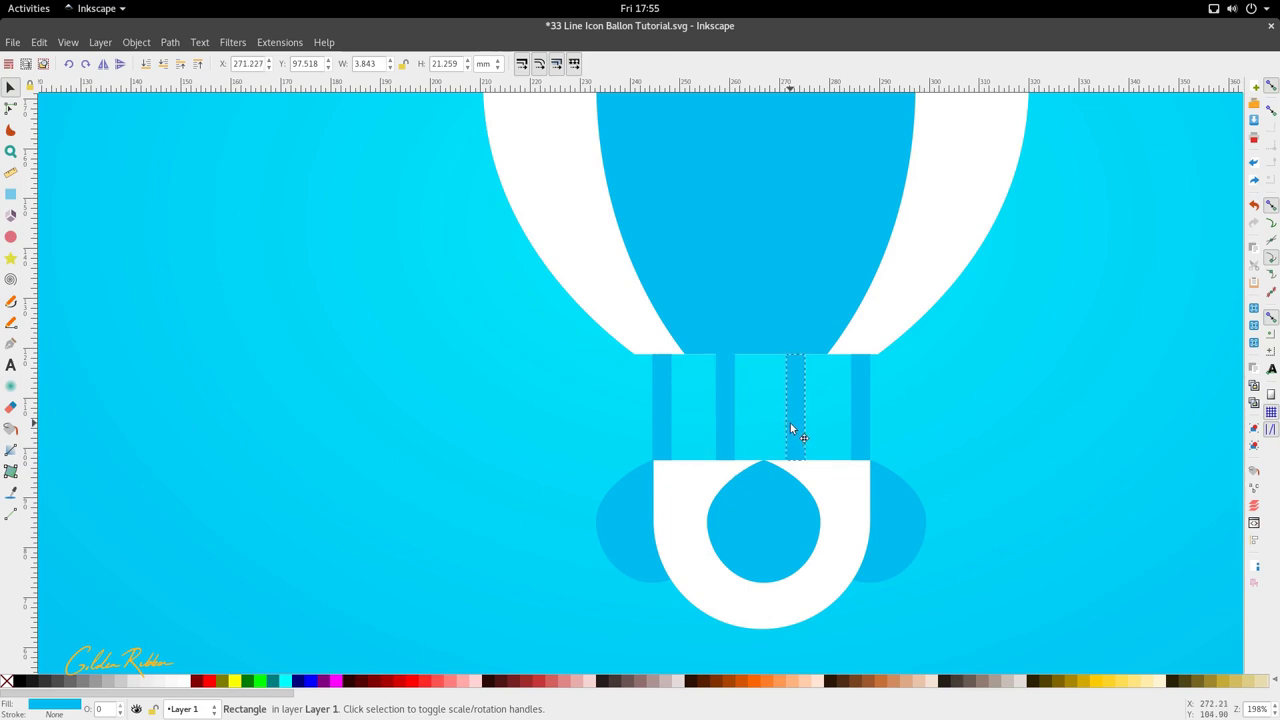
click(789, 421)
scroll(789, 421, down, 3)
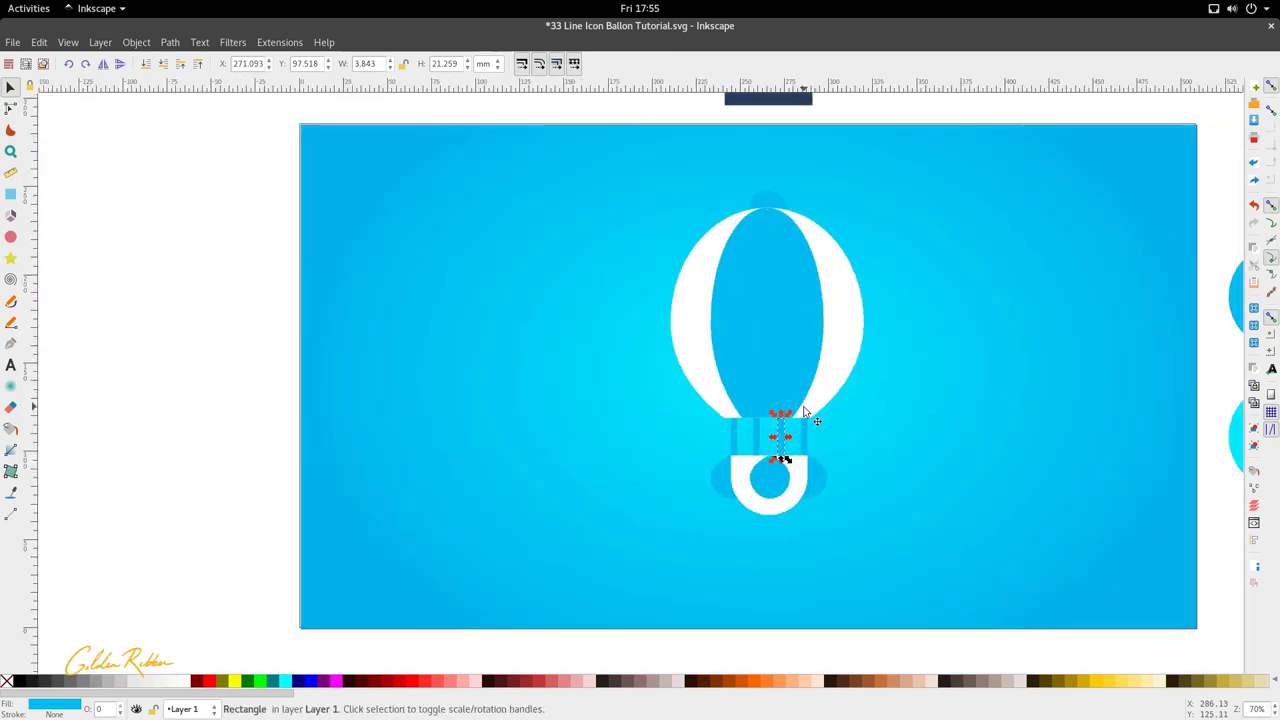
scroll(782, 505, down, 1)
scroll(782, 480, up, 2)
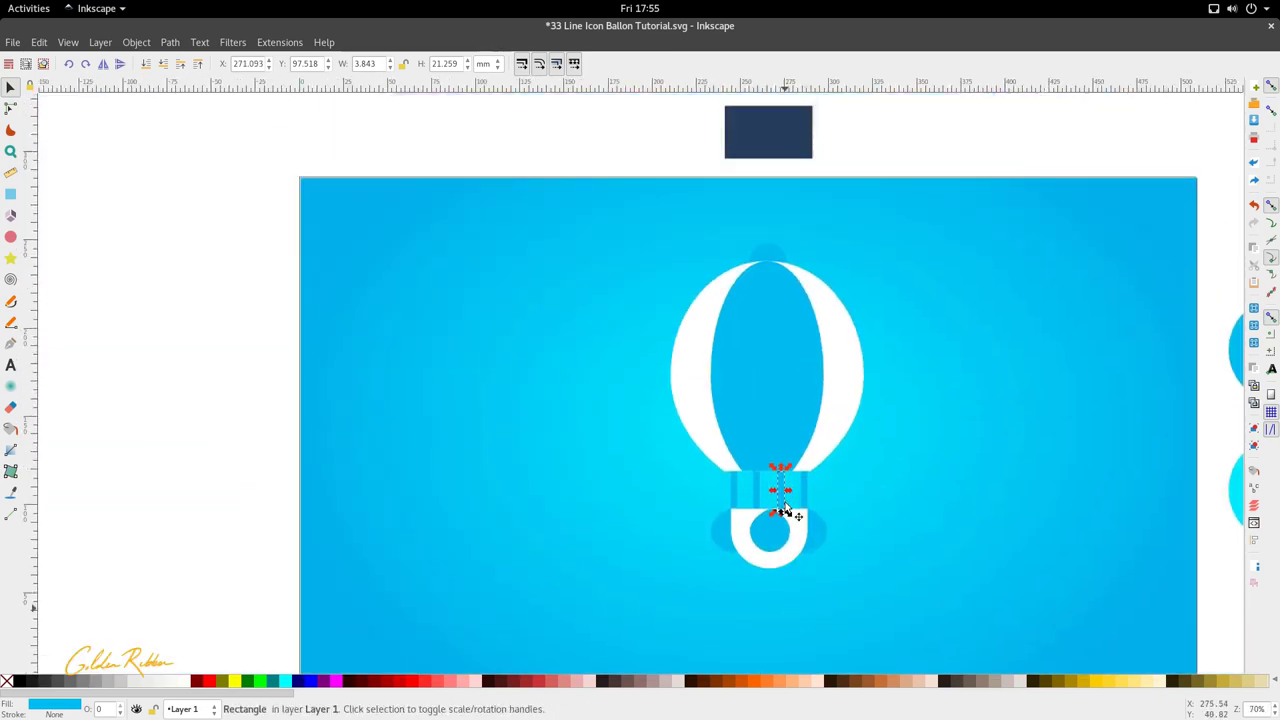
- Turn off snapping, select the bottom nodes of the white envelope and blue centre panel, and pull the base slightly inward
click(816, 450)
shift+click(739, 442)
shift+click(709, 448)
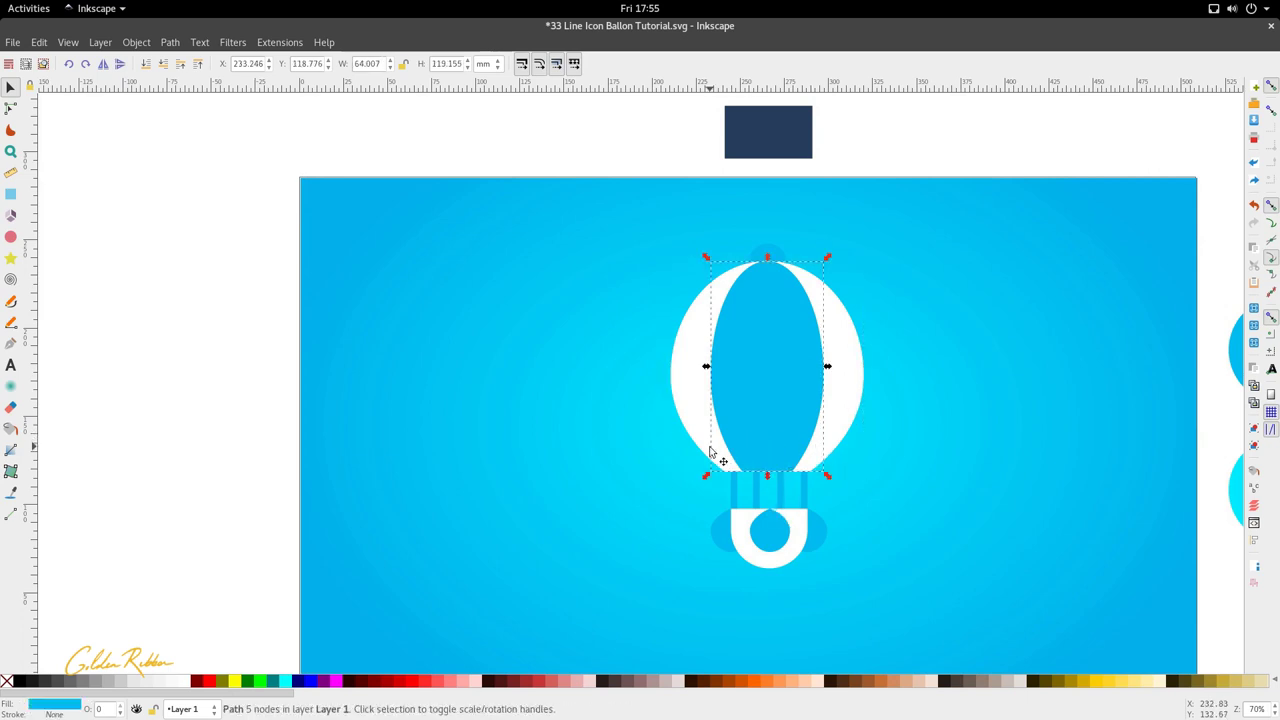
shift+click(712, 455)
click(684, 453)
click(706, 446)
key(F2)
shift+click(763, 433)
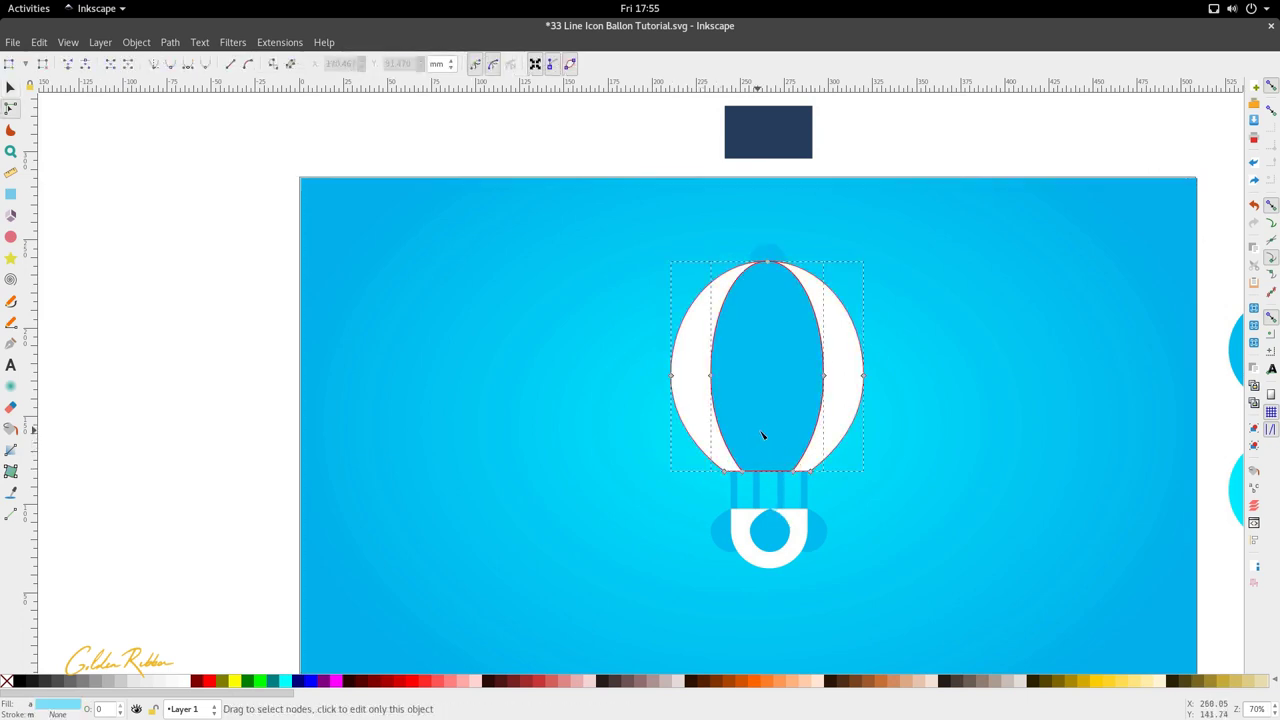
click(837, 446)
drag(890, 458, 674, 486)
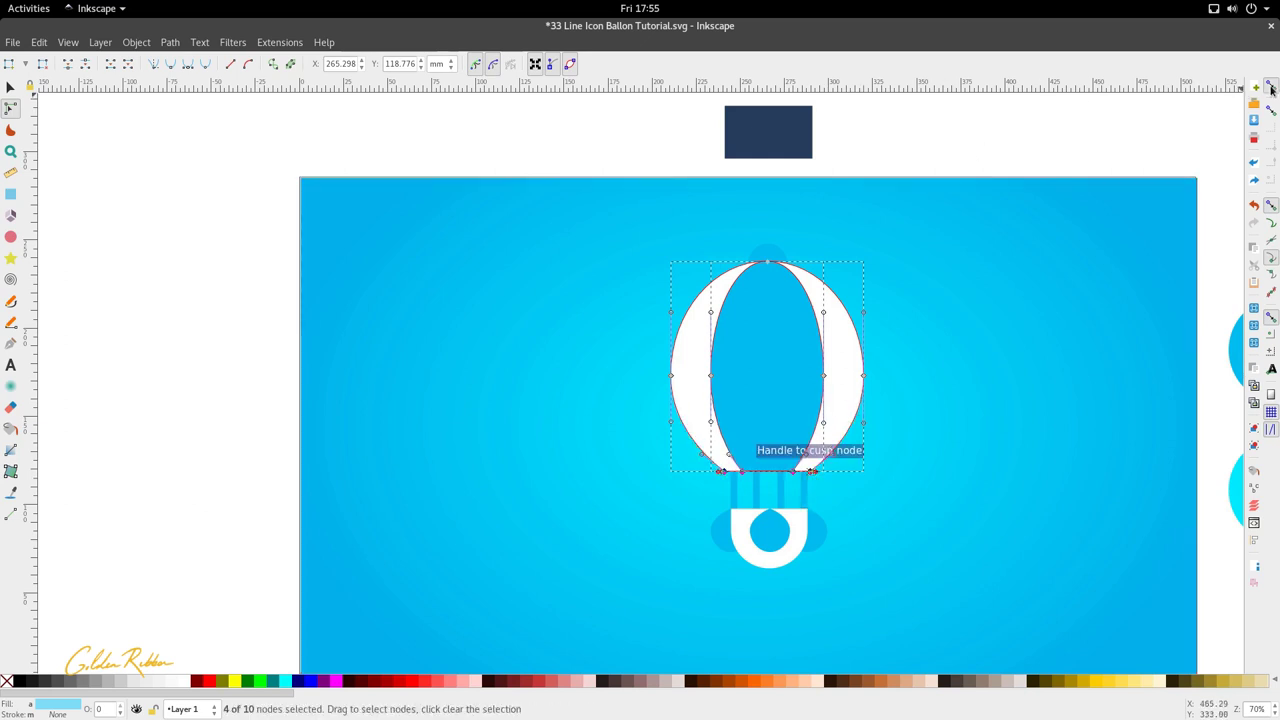
scroll(829, 488, up, 2)
drag(813, 456, 801, 447)
key(s)
- Move the extra white envelope copy off to the side of the balloon and delete it
scroll(801, 447, down, 2)
drag(655, 371, 218, 378)
key(ctrl+z)
scroll(733, 415, down, 2)
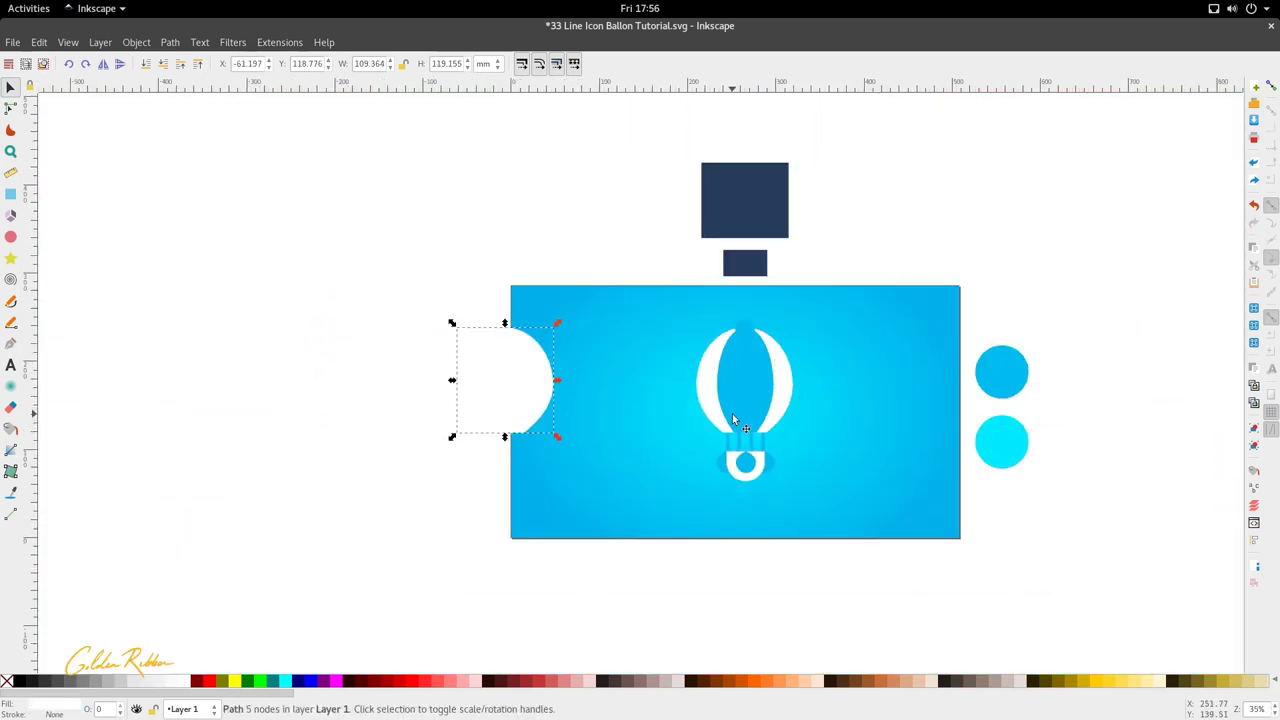
key(Delete)
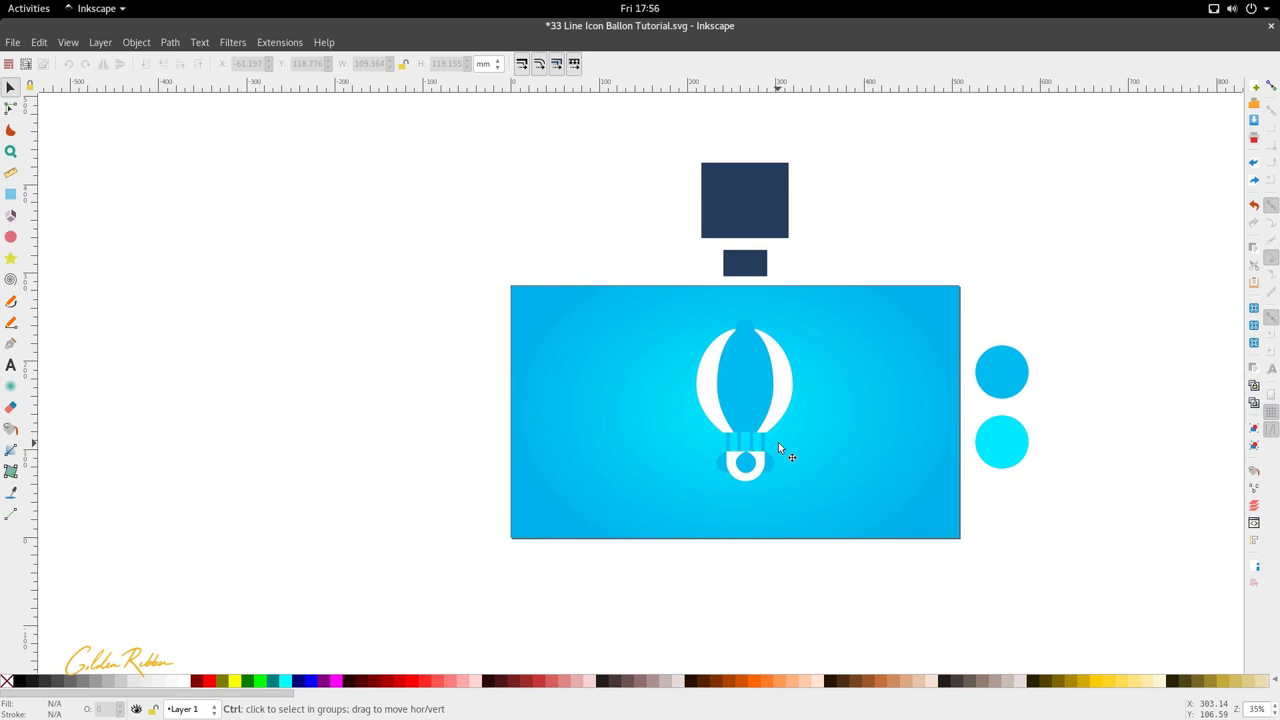
- Select the white envelope and blue centre panel together and shorten them from the top to about 106.3 mm high
scroll(786, 437, up, 2)
click(717, 341)
shift+click(780, 332)
shift+click(623, 306)
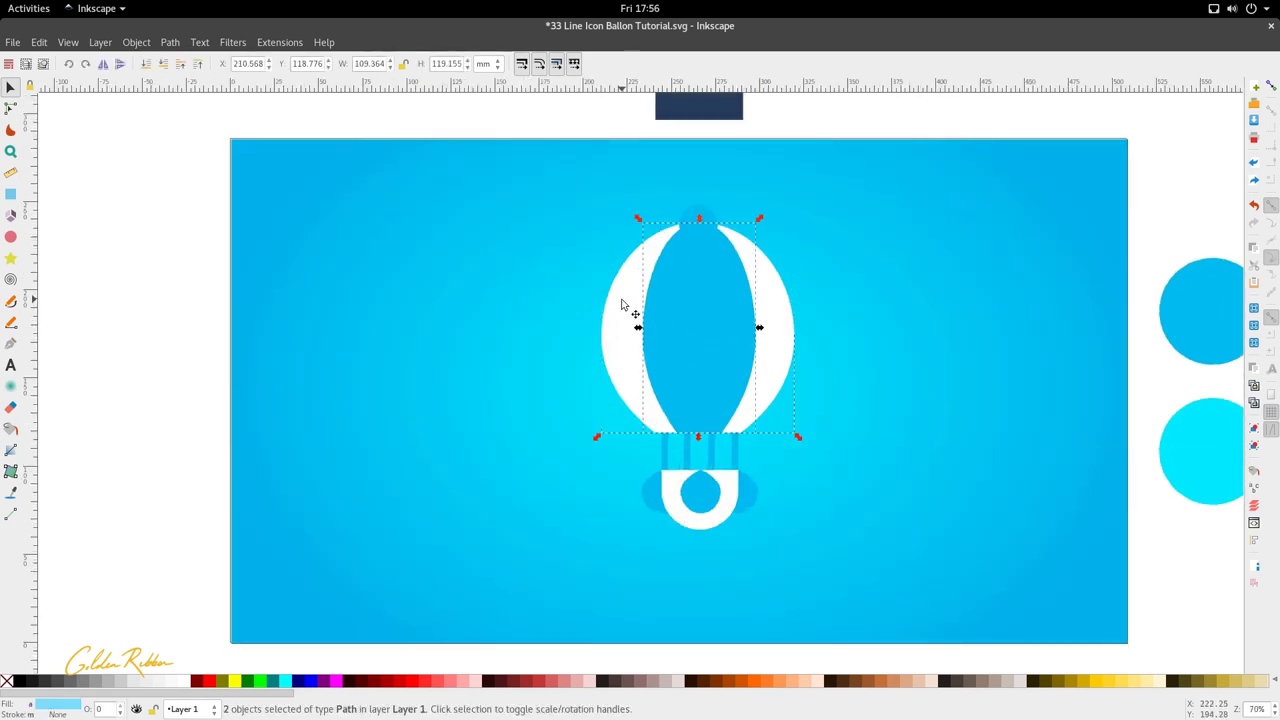
drag(700, 215, 712, 248)
- Lower the small top circle to Y about 212.6 mm at the shortened balloon's crown and send it behind the envelope
shift+click(629, 271)
click(705, 239)
key(minus)
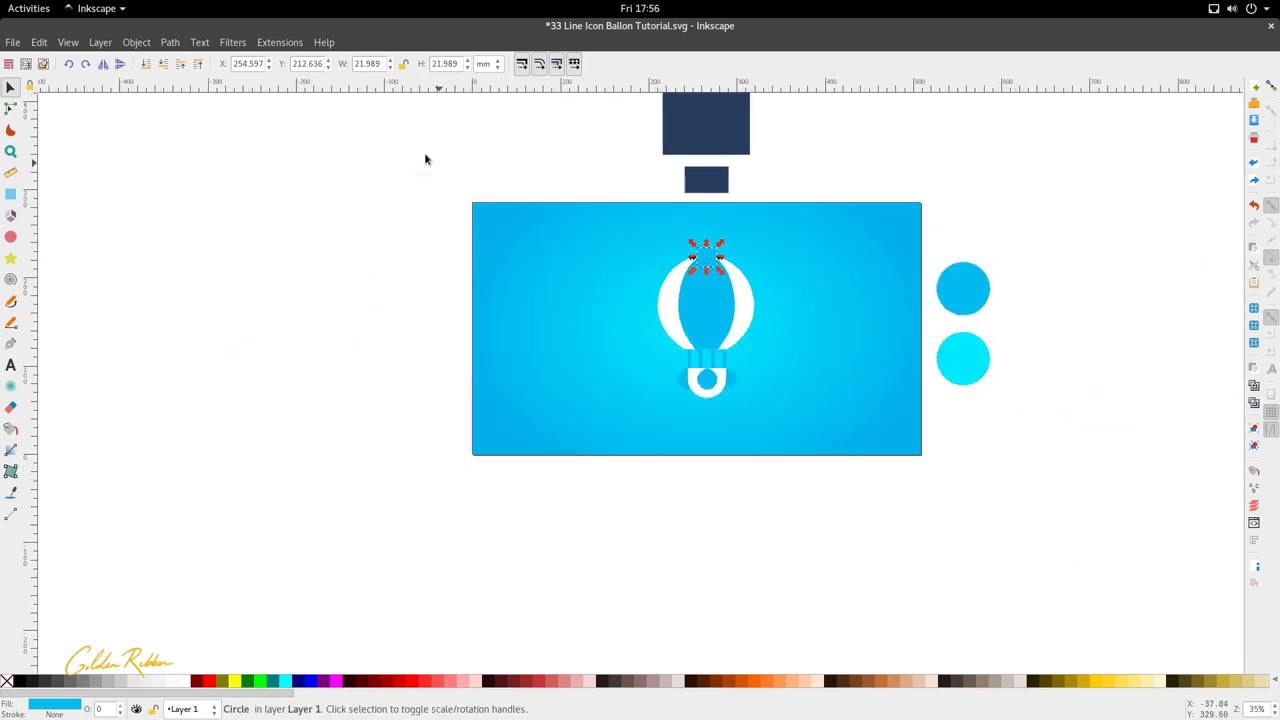
click(225, 143)
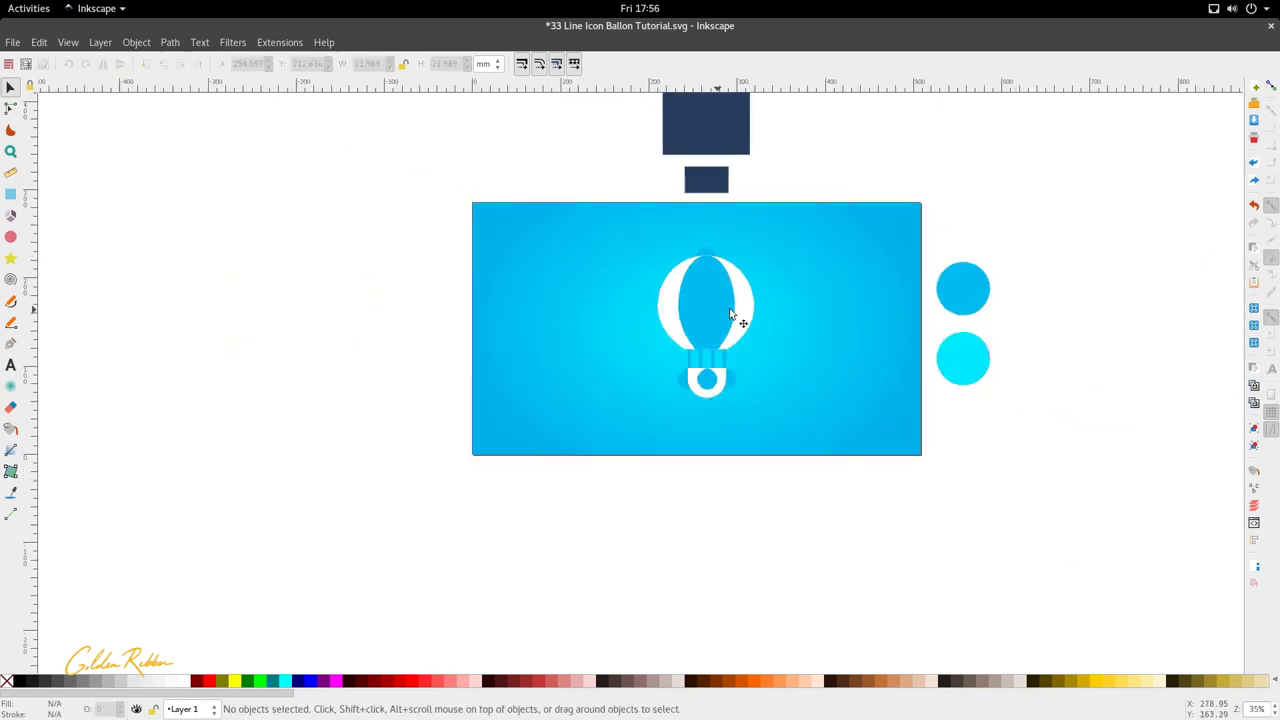
scroll(731, 303, up, 2)
double_click(698, 323)
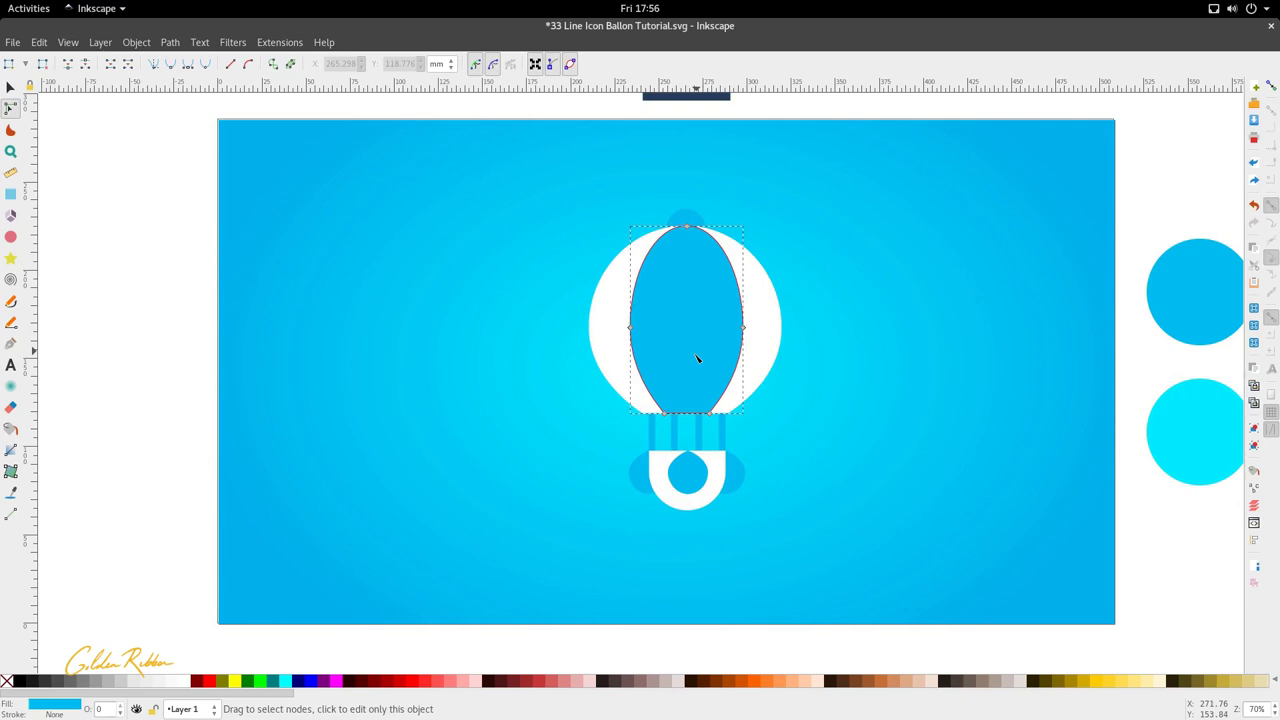
key(s)
scroll(737, 365, down, 1)
scroll(717, 424, up, 2)
scroll(719, 425, up, 2)
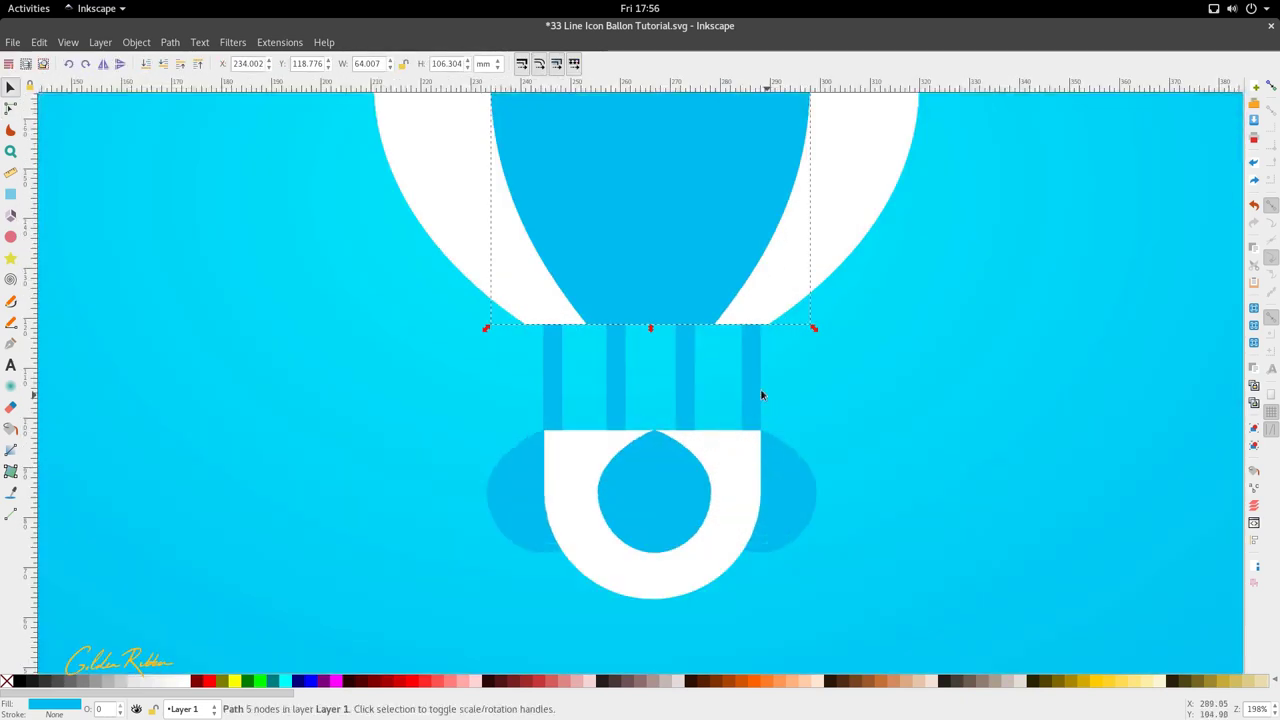
scroll(744, 377, down, 2)
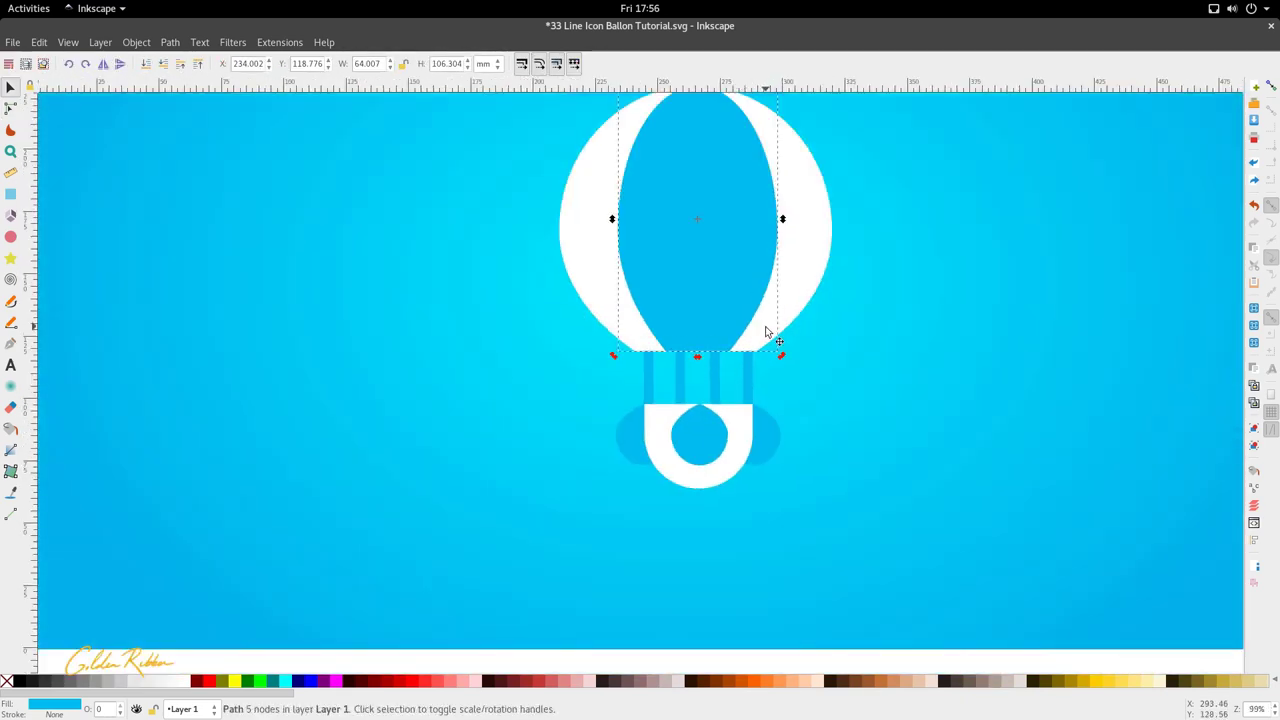
- Select the bottom nodes of the envelope and centre panel and squeeze them inward, reshaping the lower curves to match the bars' overall width
key(n)
drag(593, 321, 786, 336)
drag(611, 352, 657, 333)
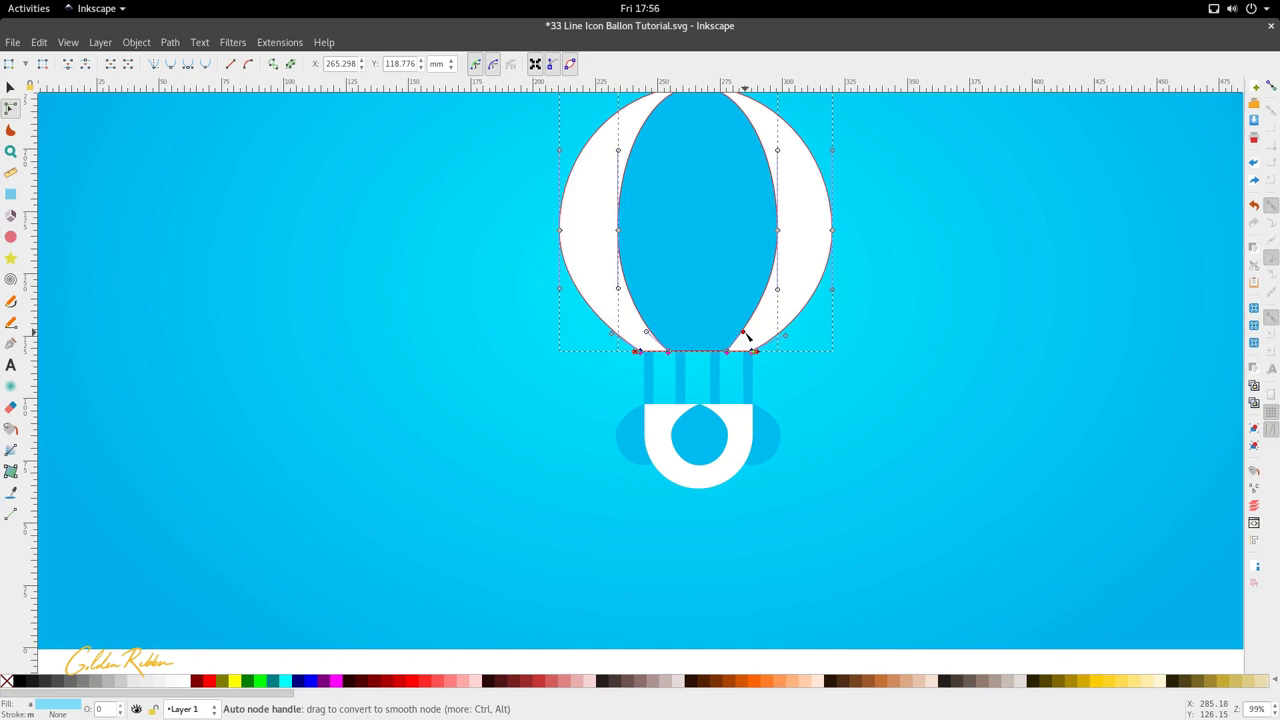
drag(745, 333, 749, 334)
key(s)
scroll(736, 384, down, 3)
click(750, 398)
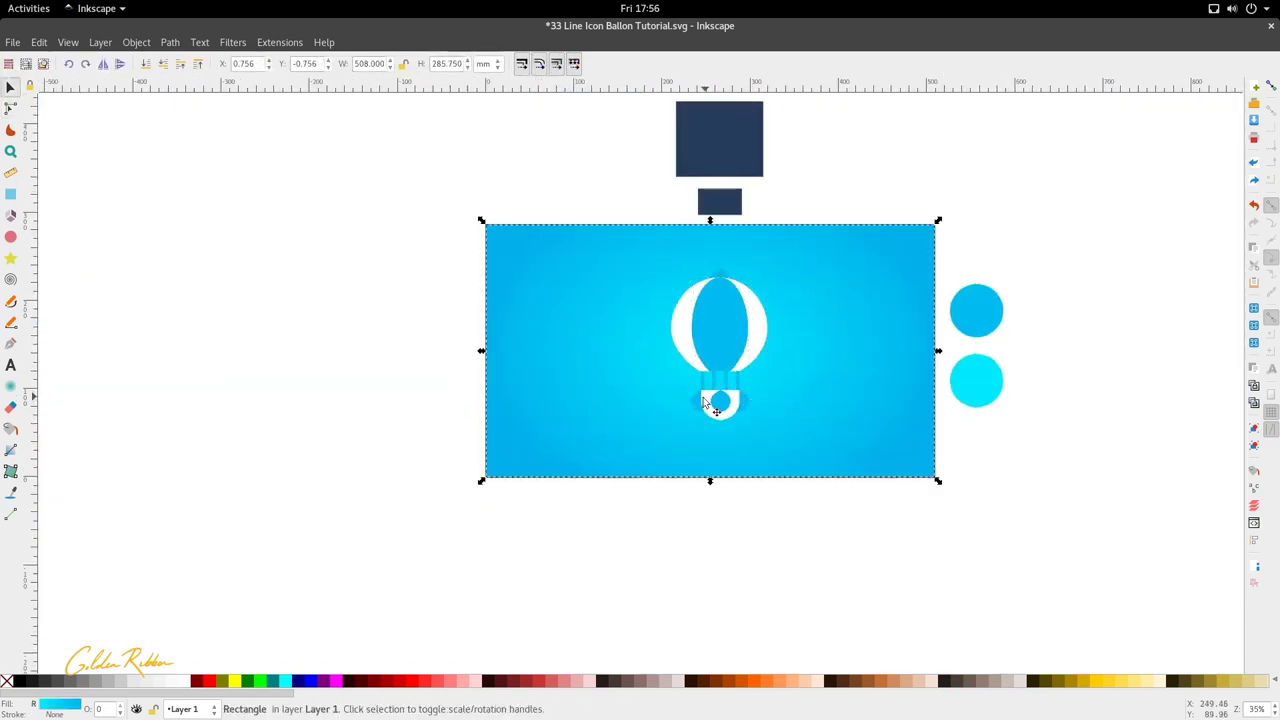
- Select the basket, its drop shapes and the four bars together and nudge them into place beneath the balloon
scroll(704, 397, up, 2)
scroll(769, 321, up, 2)
scroll(763, 525, up, 2)
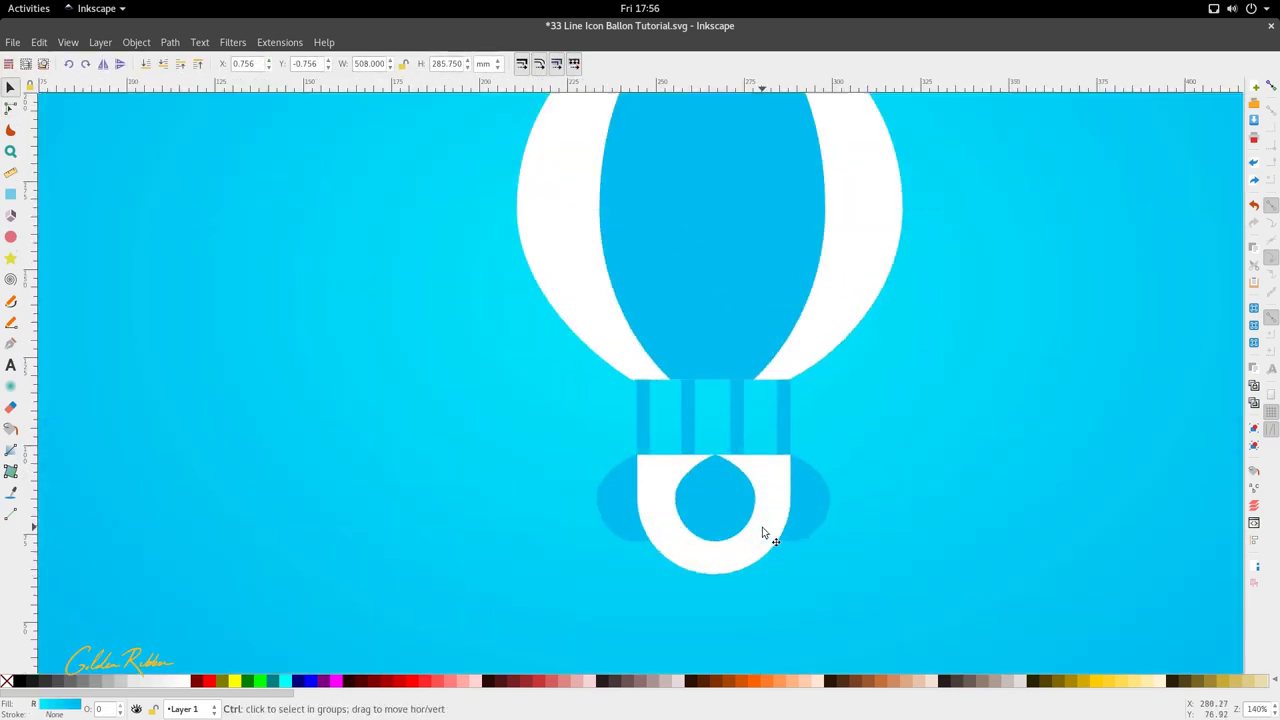
scroll(763, 527, down, 2)
ctrl+scroll(749, 563, down, 2)
drag(674, 566, 807, 383)
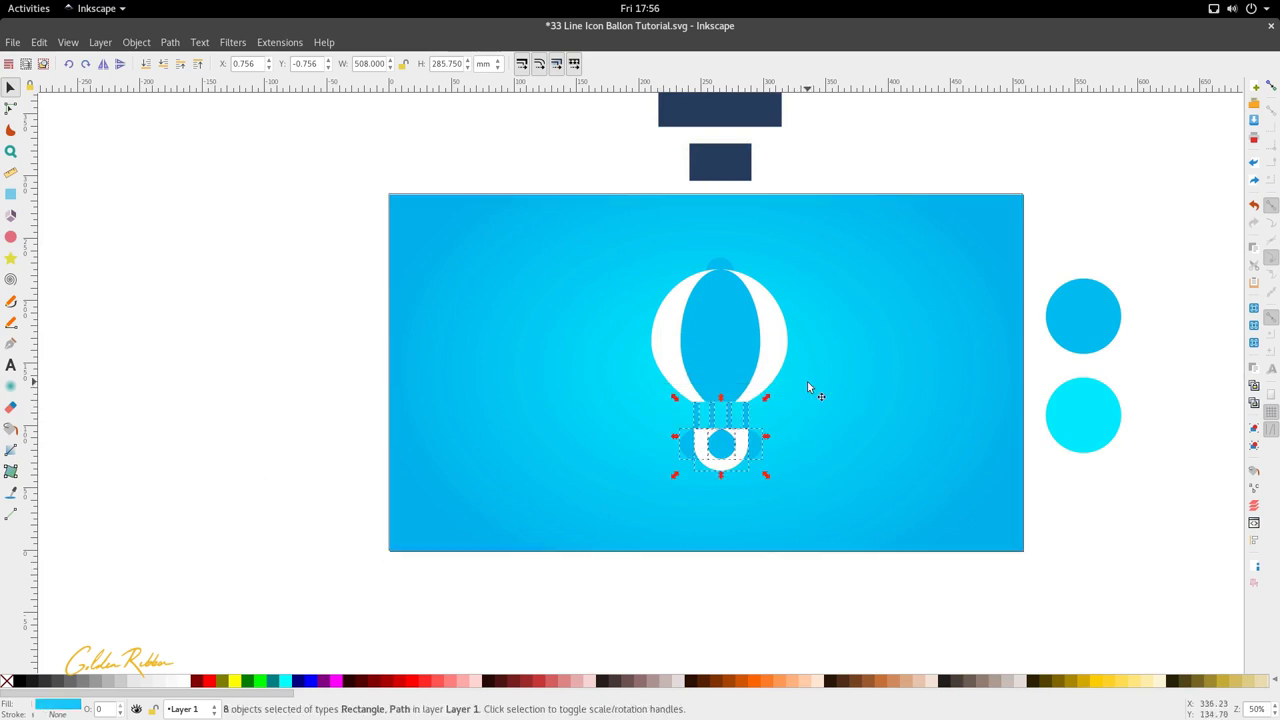
ctrl+scroll(726, 474, up, 2)
drag(726, 467, 725, 463)
scroll(725, 463, down, 4)
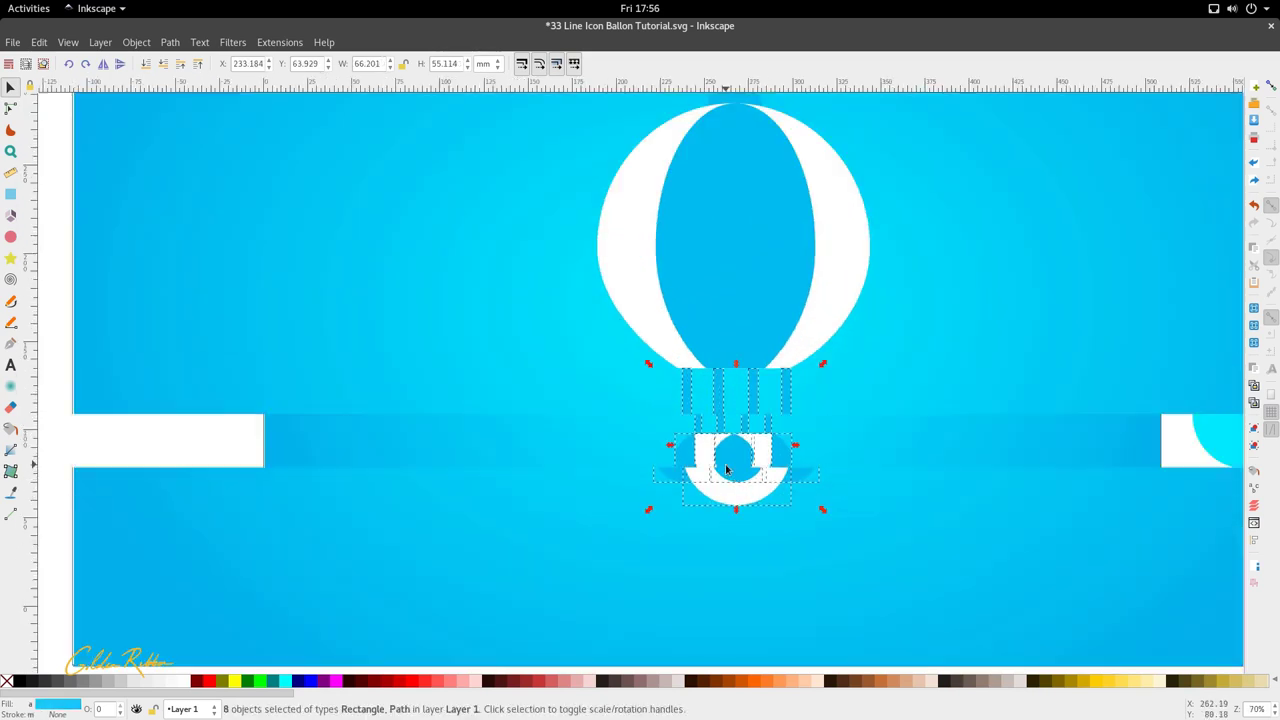
click(739, 527)
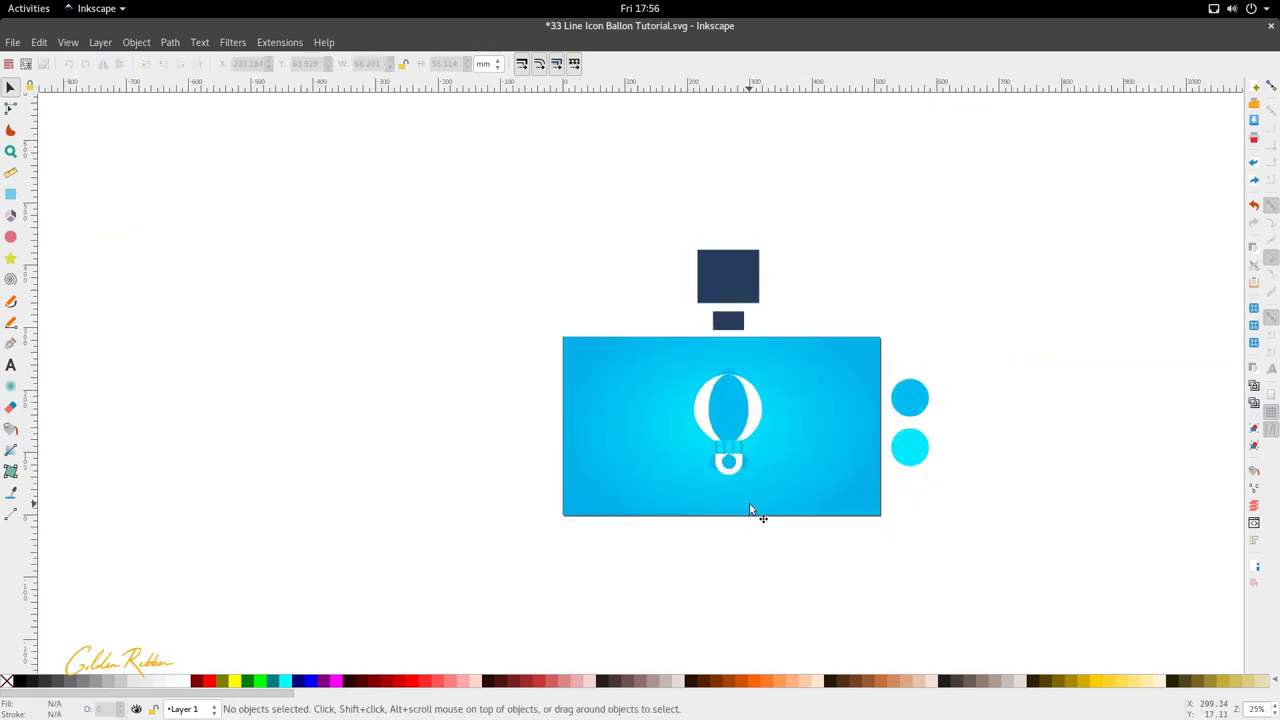
- Select all the balloon shapes together and give them a flat black stroke
drag(662, 516, 829, 351)
key(ctrl+z)
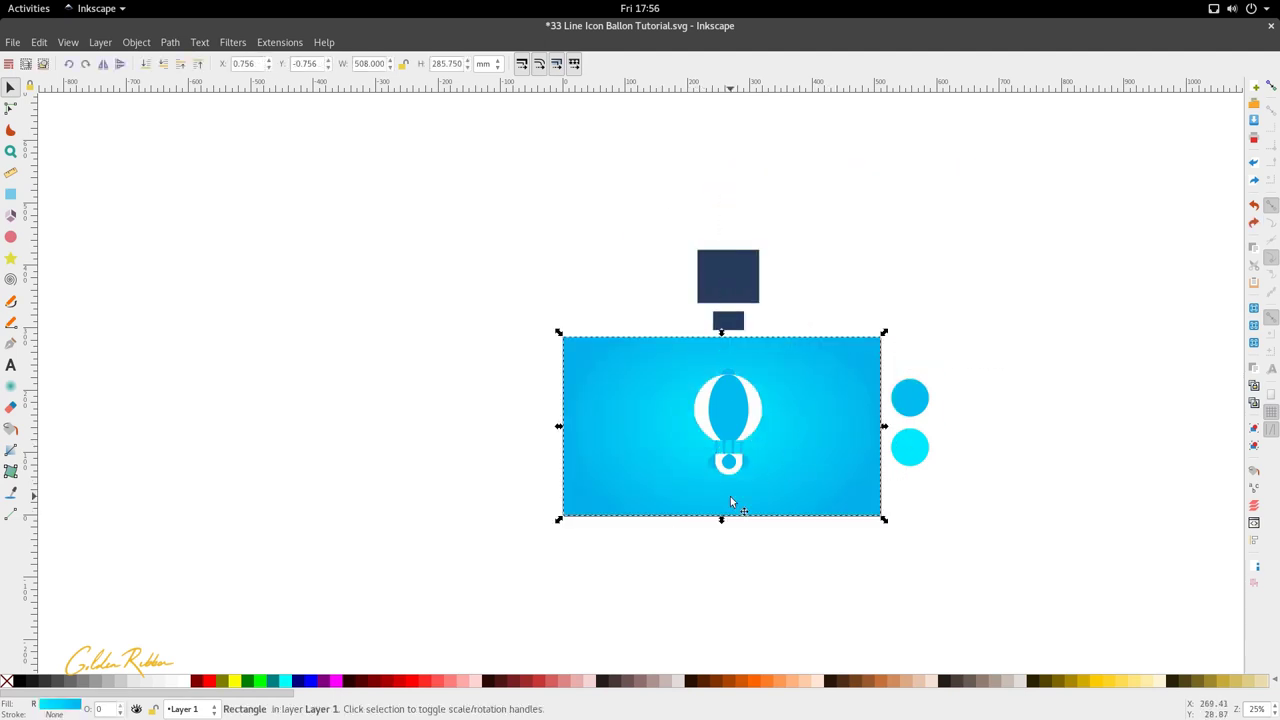
ctrl+scroll(731, 503, up, 2)
drag(593, 606, 841, 213)
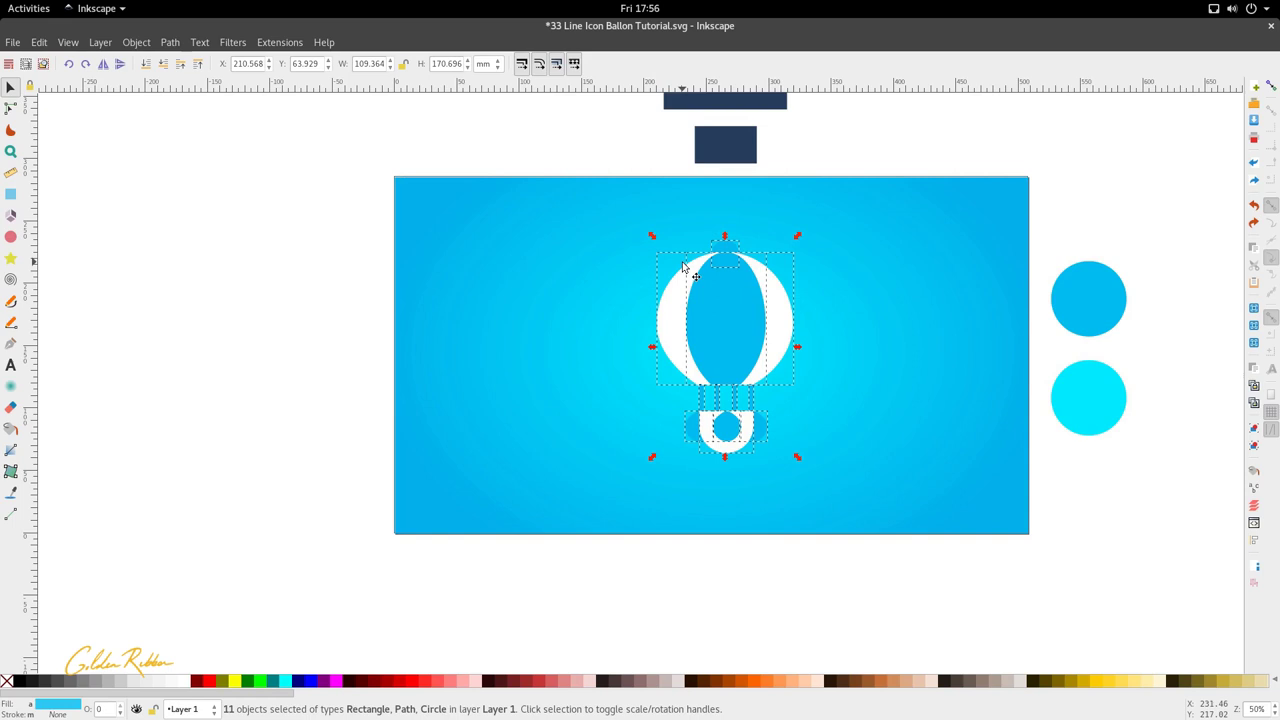
key(ctrl+shift)
key(ctrl+shift)
key(ctrl+shift+f)
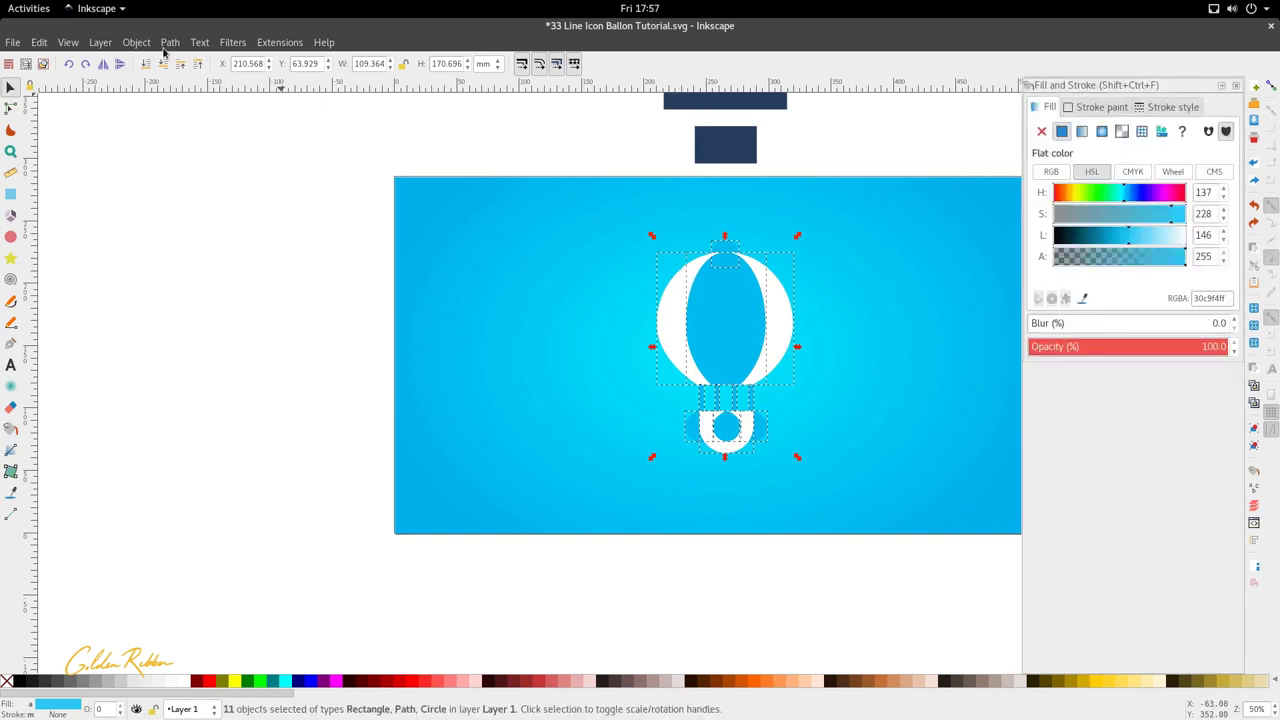
click(136, 42)
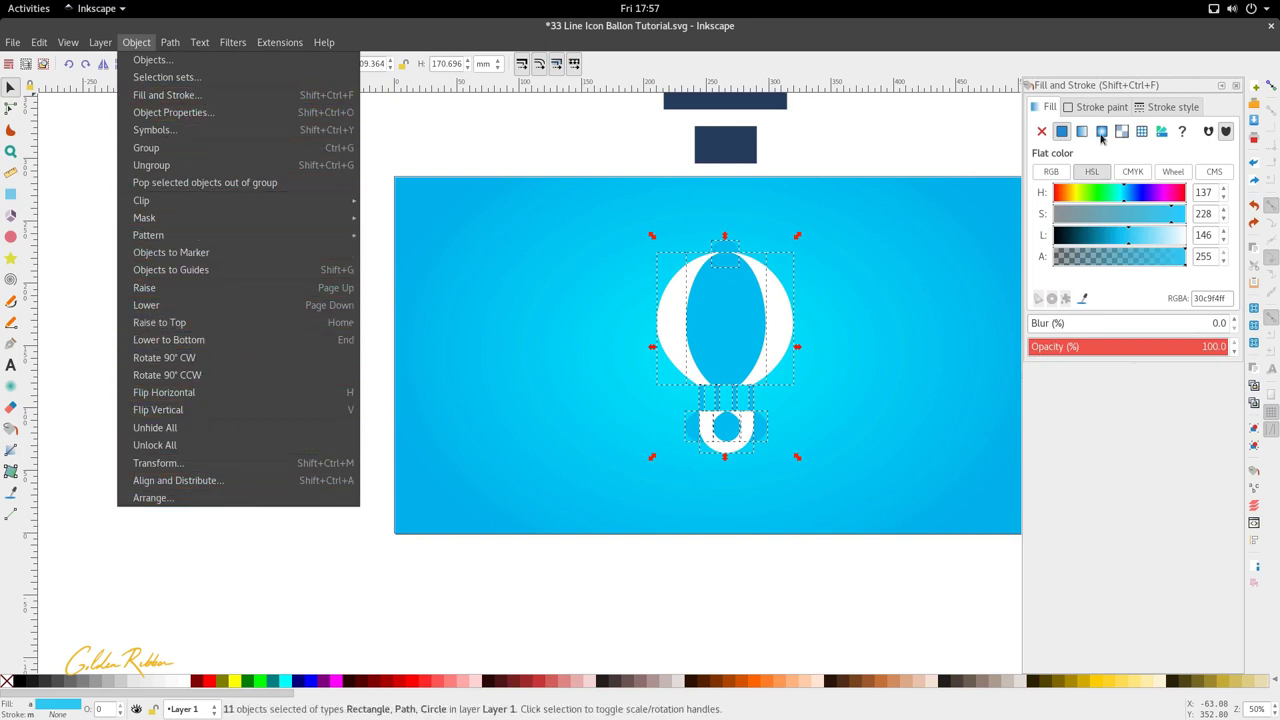
click(1133, 143)
click(1096, 106)
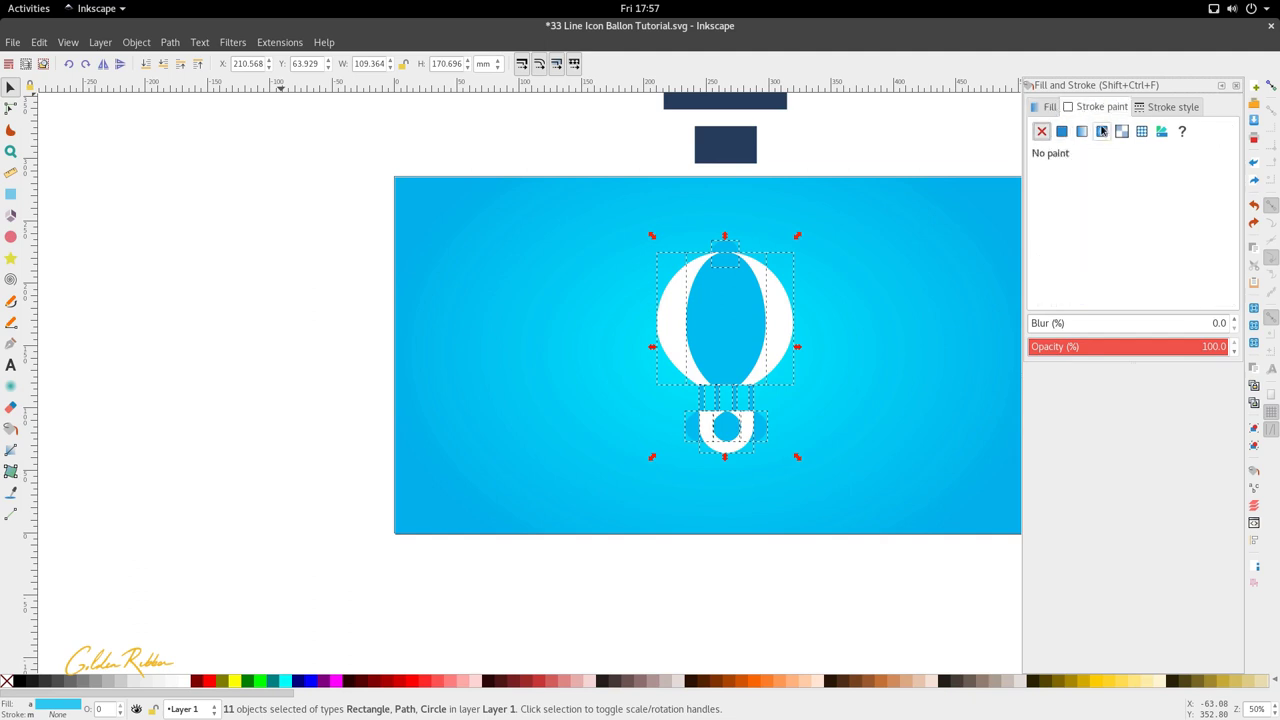
click(1062, 132)
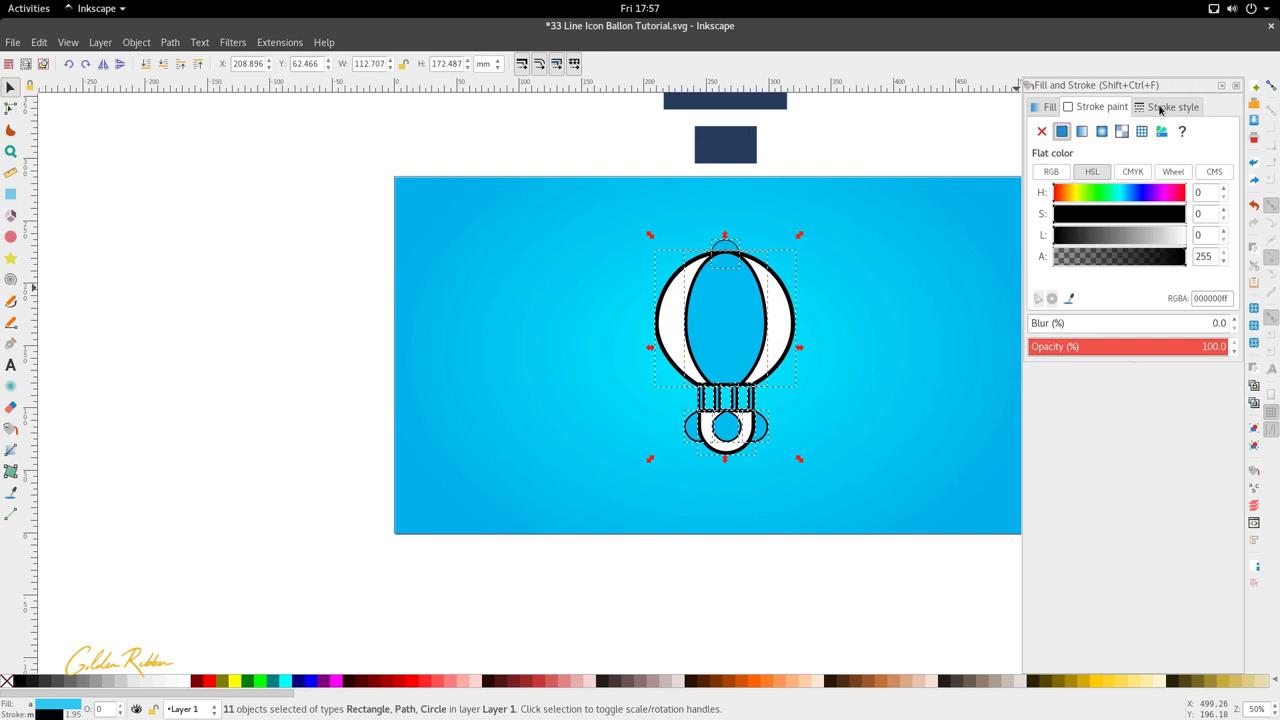
- Switch the stroke width unit to millimetres and set the balloon shapes' stroke width to 3.5 mm
click(1160, 108)
click(1160, 133)
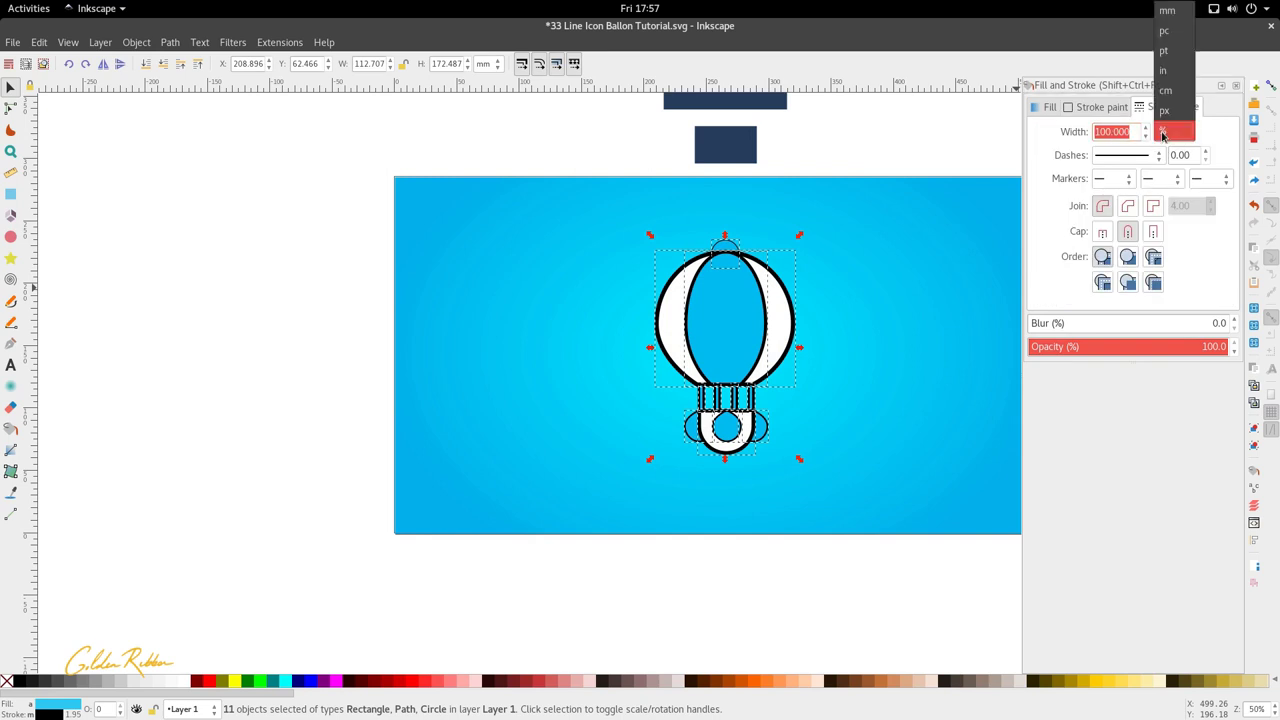
click(1162, 135)
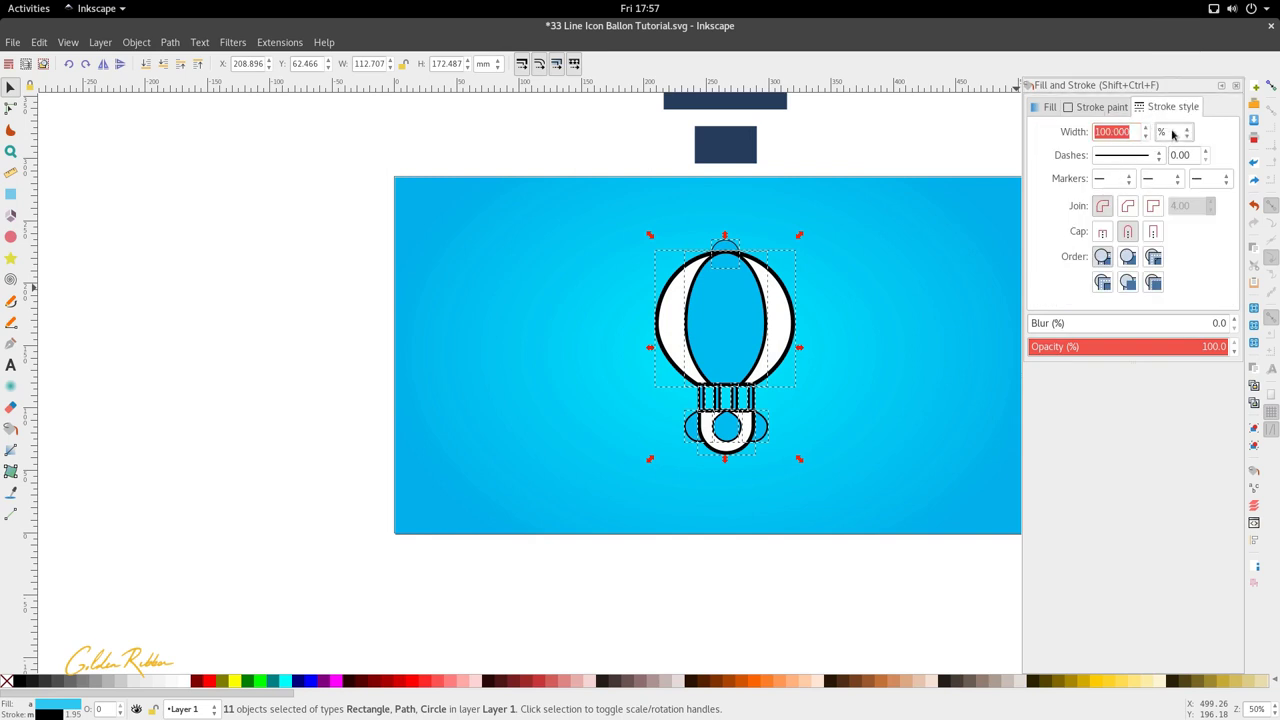
click(1173, 135)
click(1175, 53)
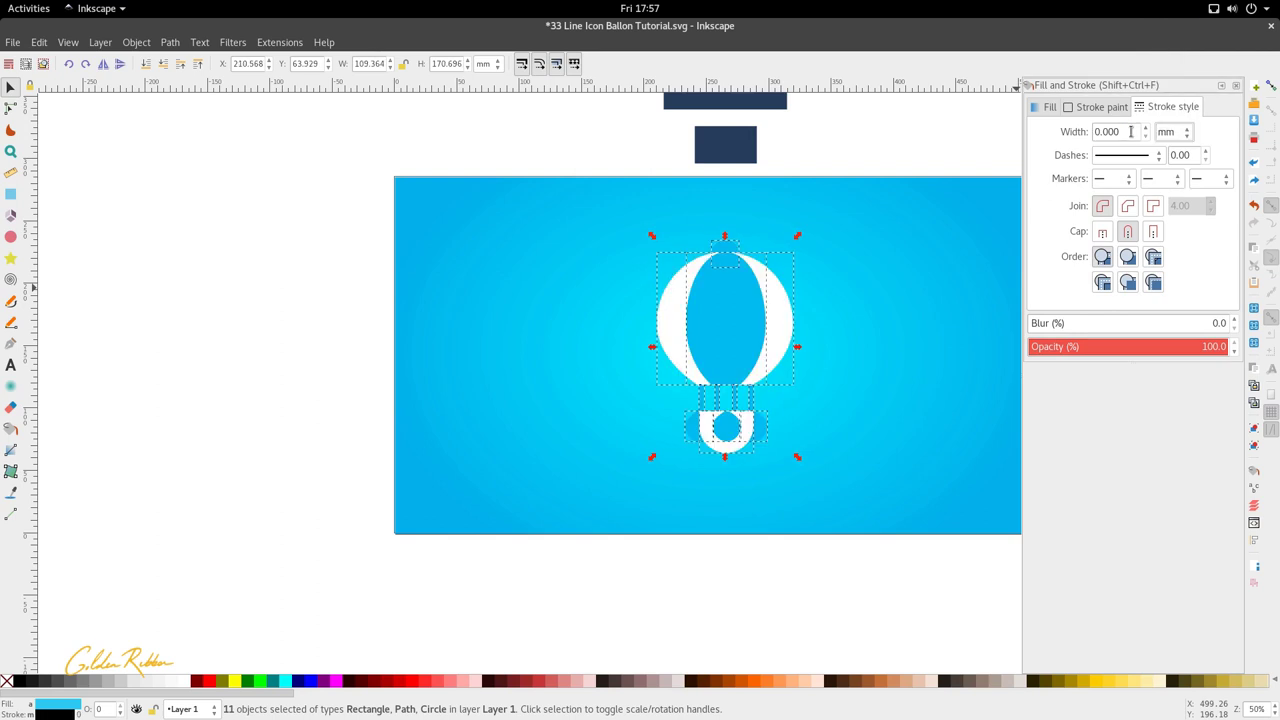
drag(1131, 131, 1040, 126)
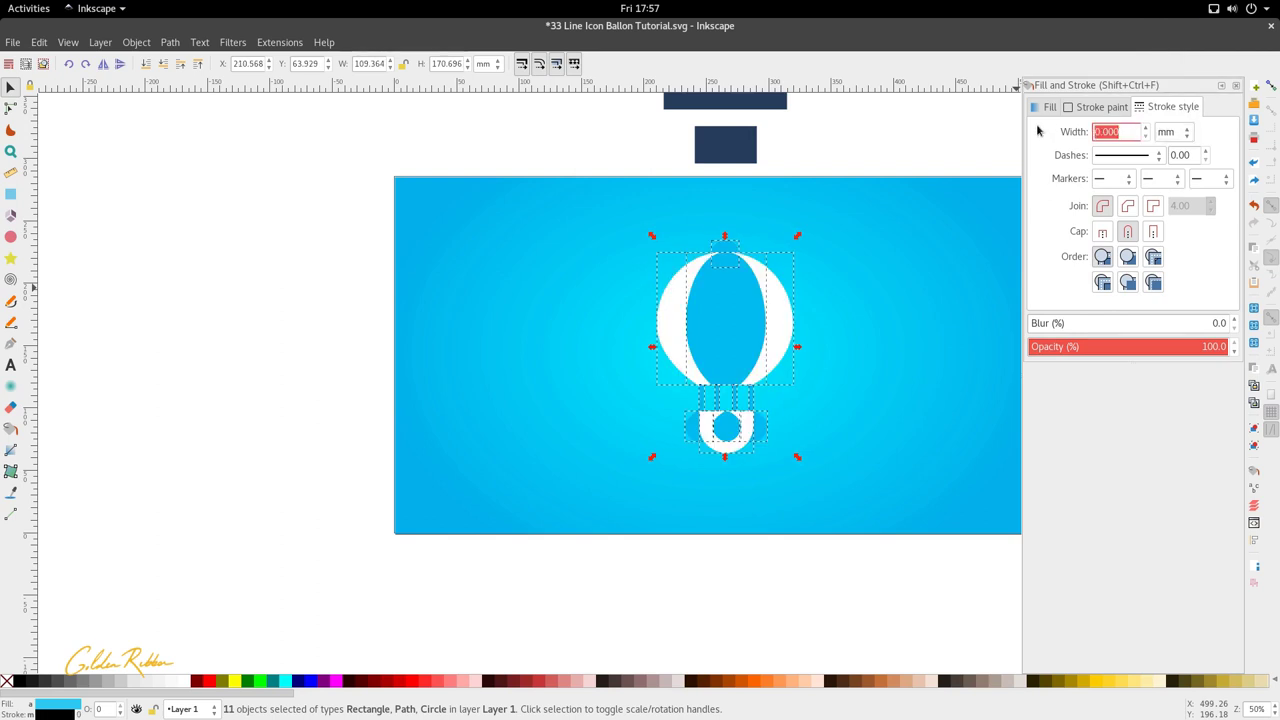
key(Return)
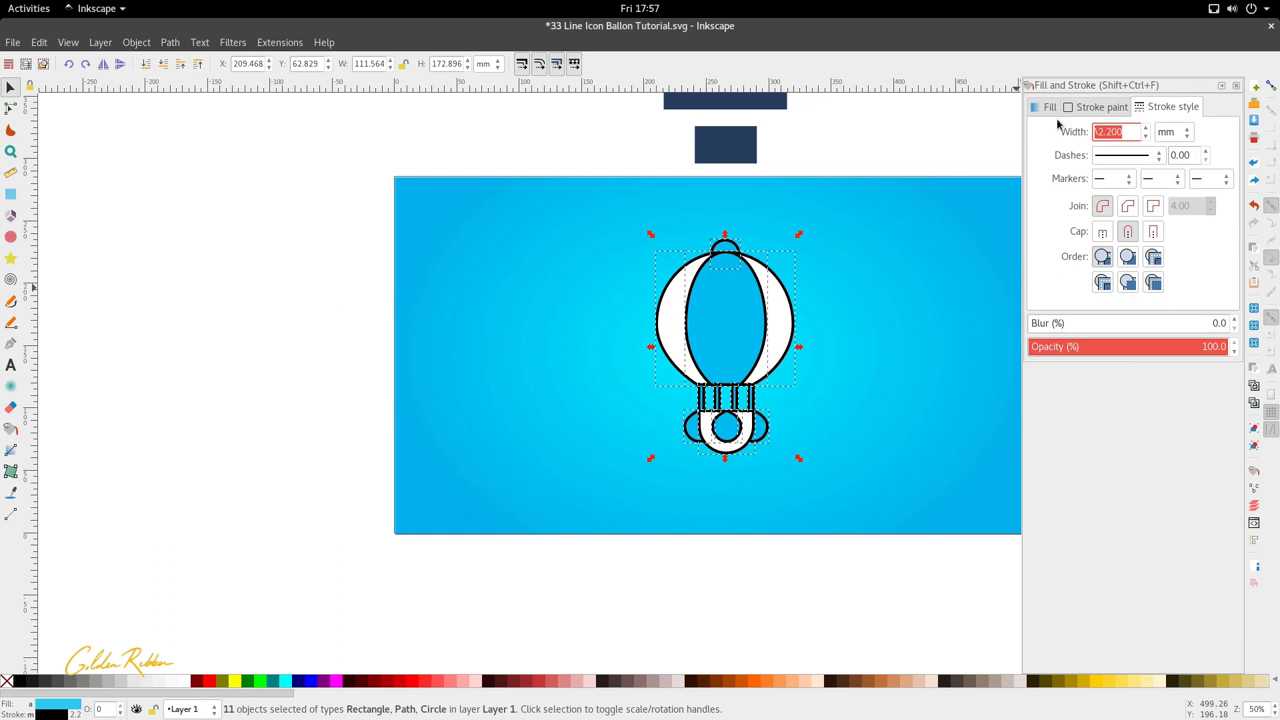
text(3)
key(Return)
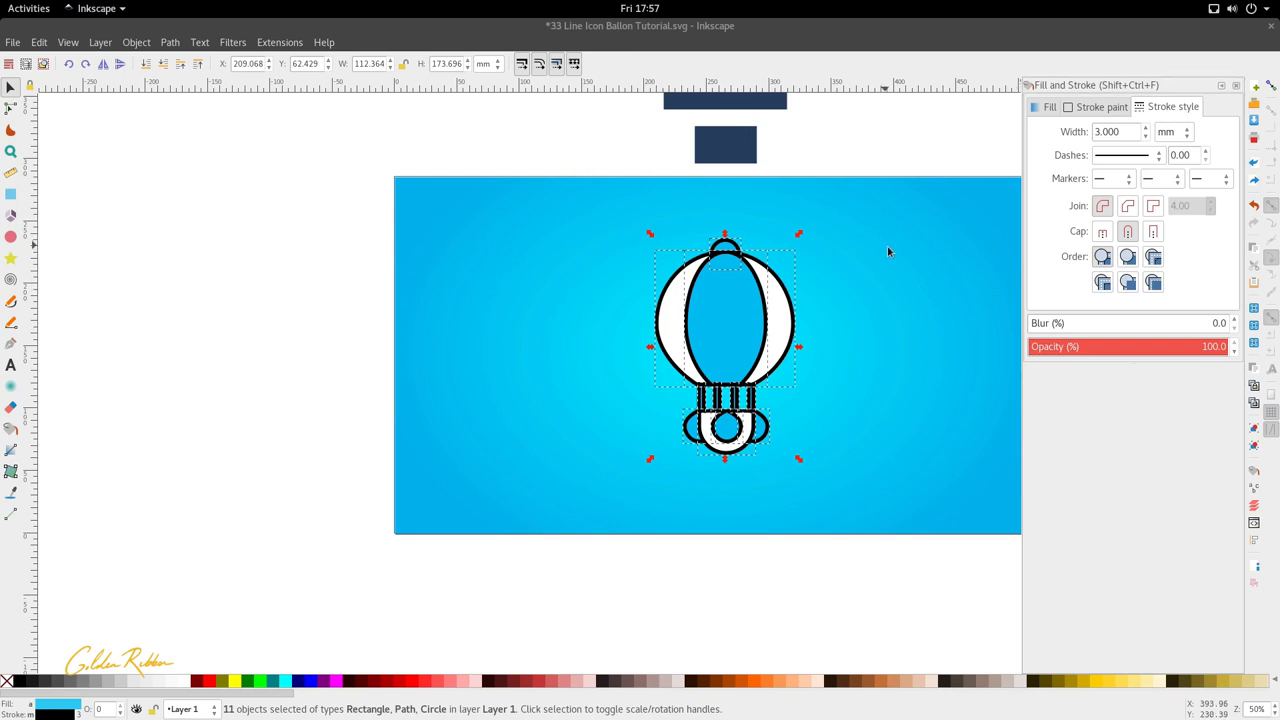
click(1108, 131)
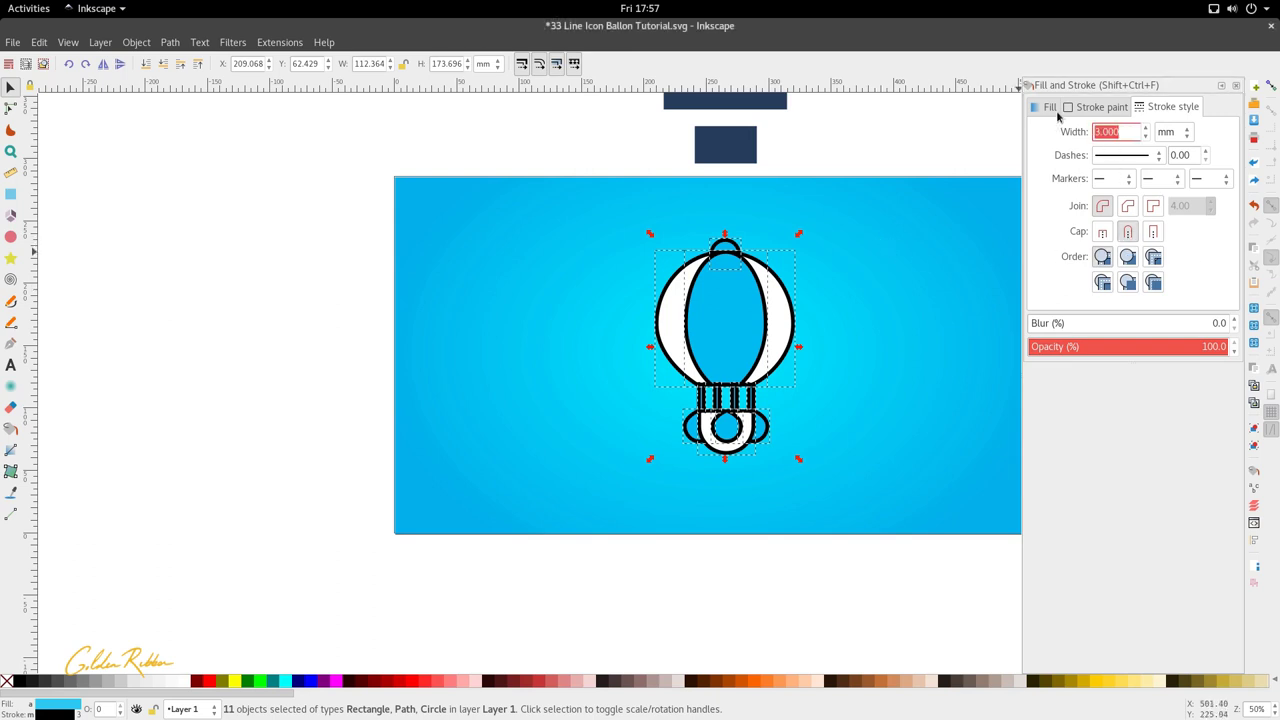
text(.5)
key(Return)
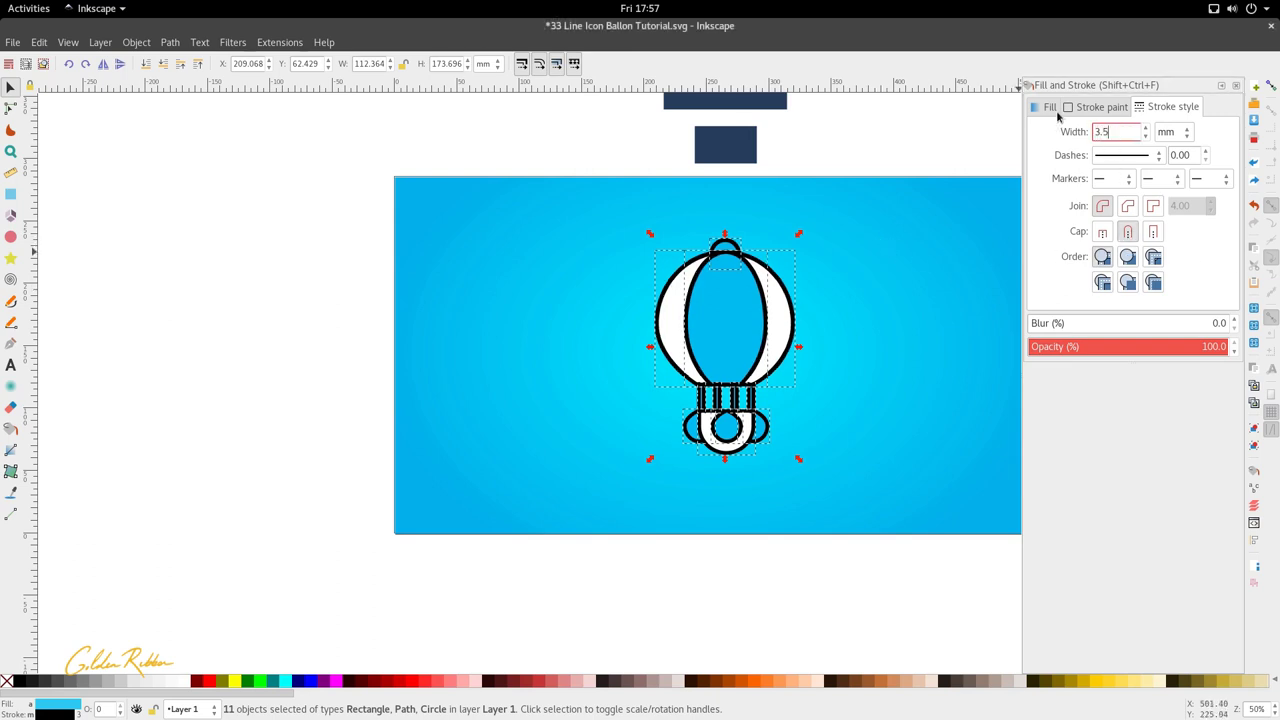
- Select the four connecting bars between envelope and basket and remove their stroke
click(810, 492)
scroll(726, 391, up, 3)
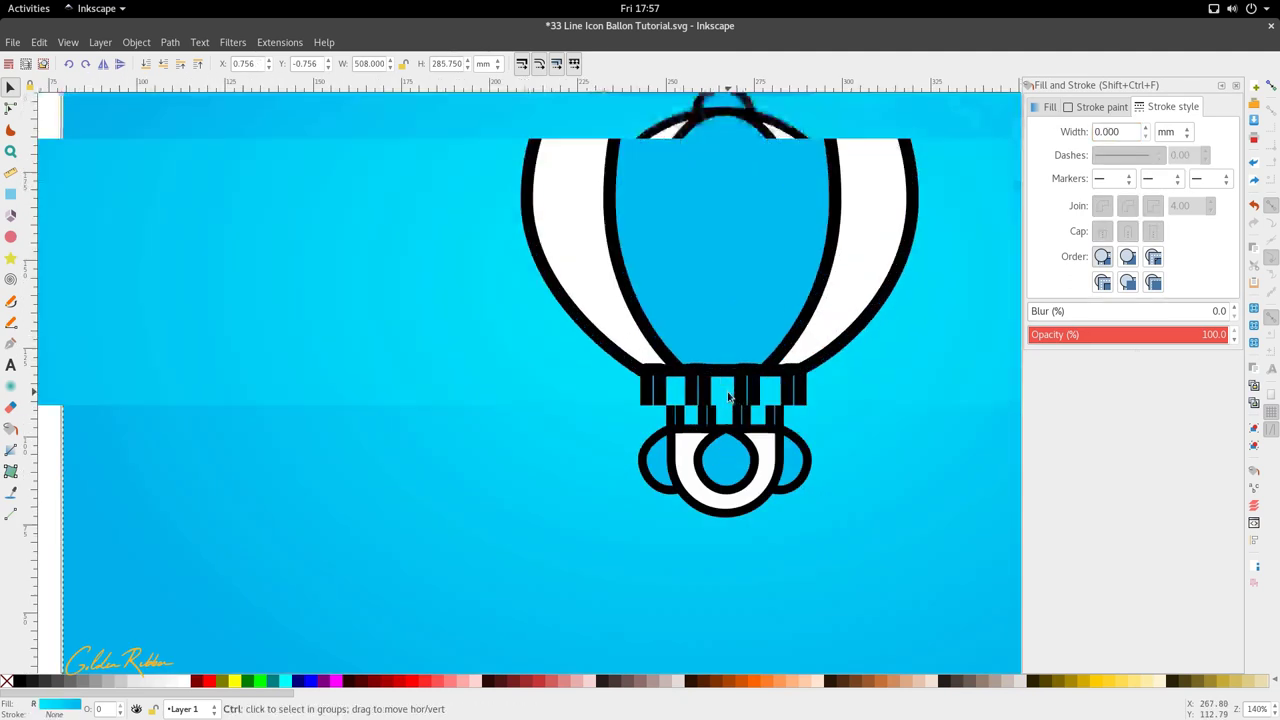
click(749, 438)
shift+click(699, 430)
shift+click(801, 416)
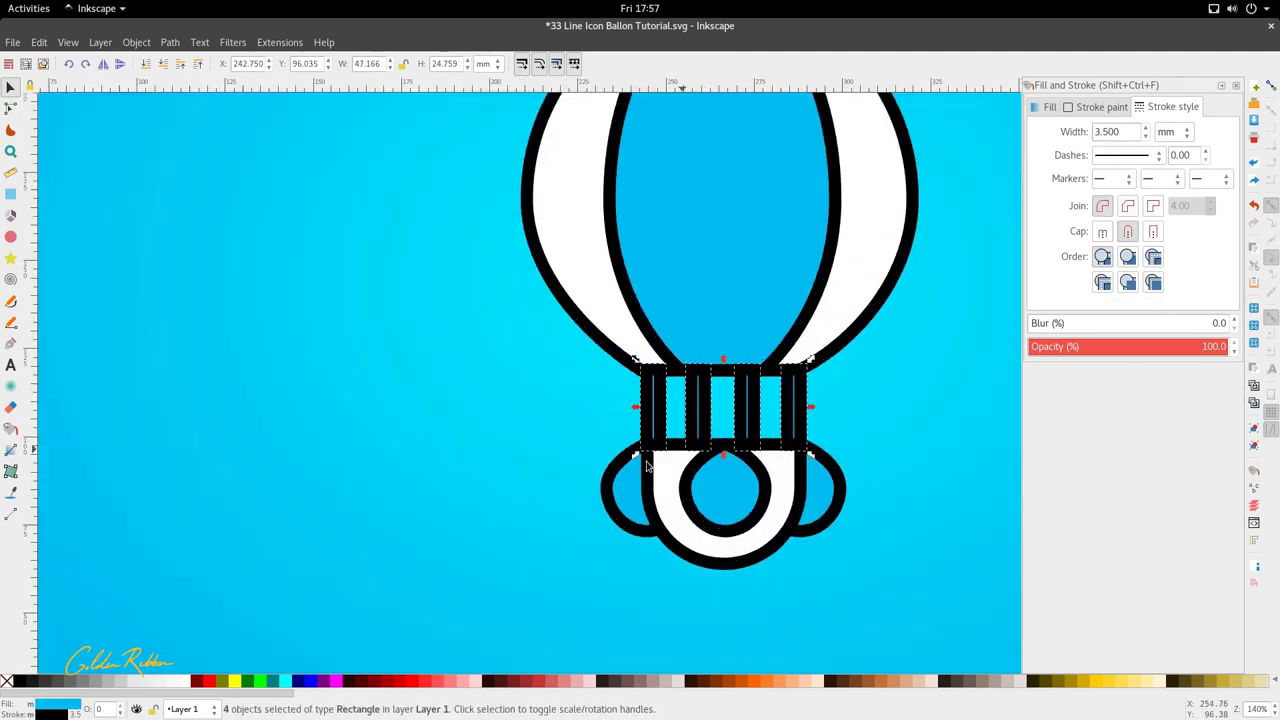
right_click(56, 715)
click(90, 709)
scroll(633, 422, down, 1)
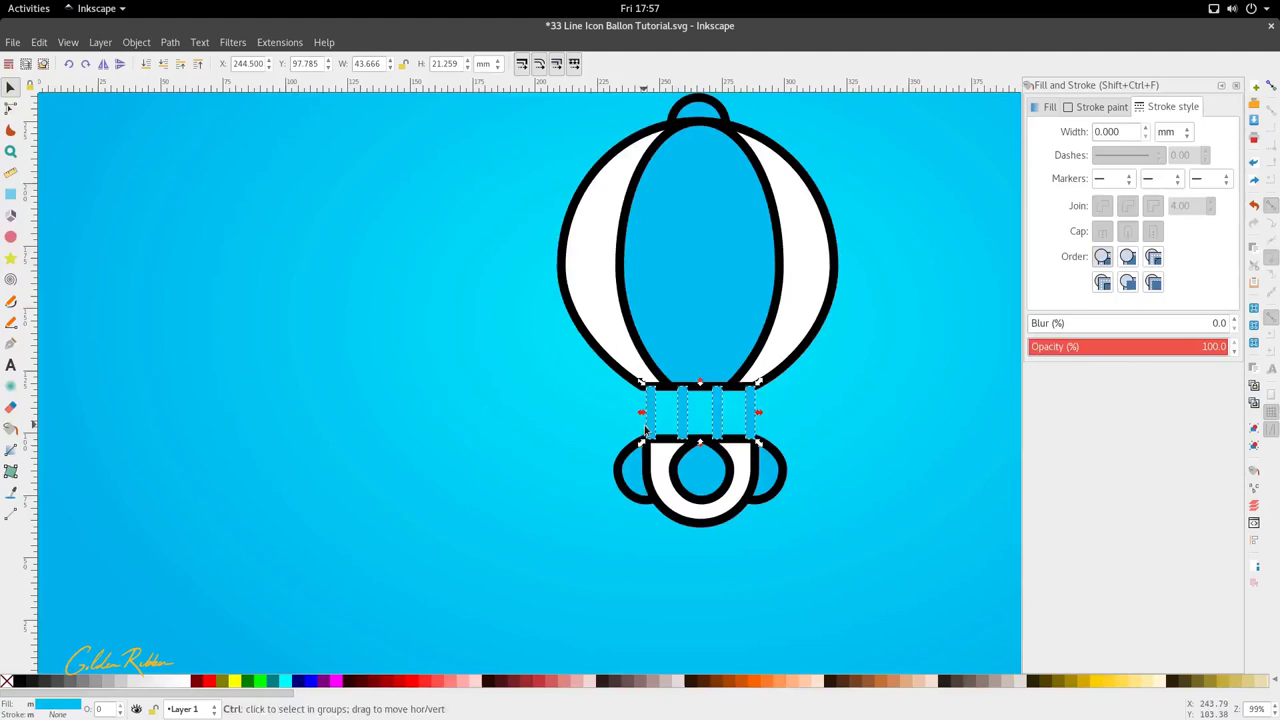
- Fill the four connecting bars with the black sampled from the balloon's outline
key(d)
click(671, 468)
key(s)
click(688, 545)
scroll(688, 545, down, 1)
scroll(688, 548, down, 3)
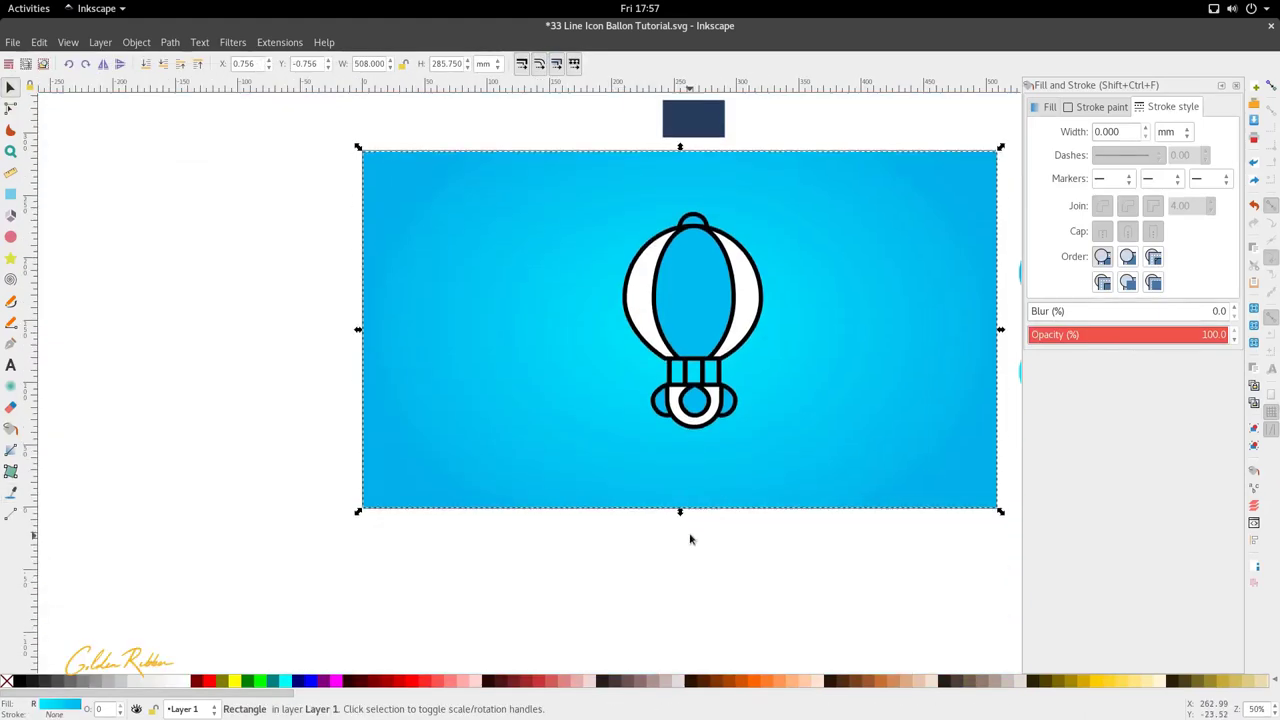
- Place a white cup shape with a navy outline below the two colour circles beside the page
scroll(694, 346, up, 2)
click(702, 350)
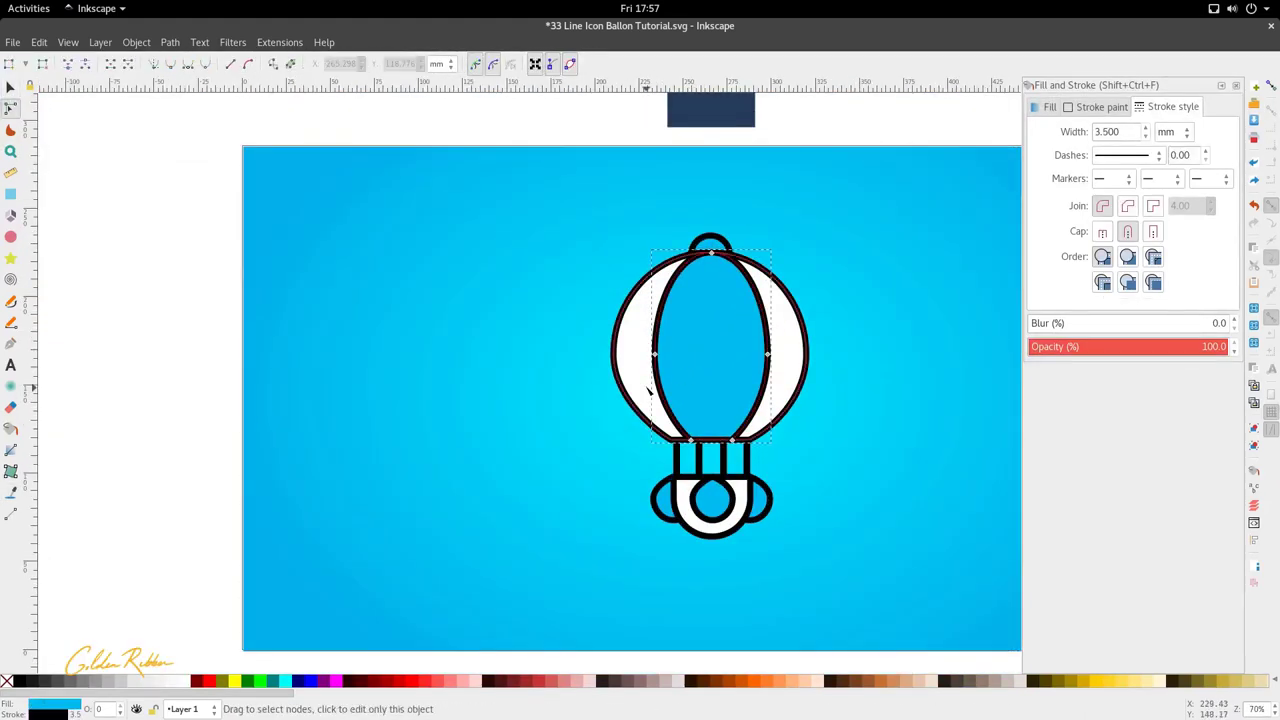
scroll(719, 344, down, 2)
drag(672, 335, 787, 484)
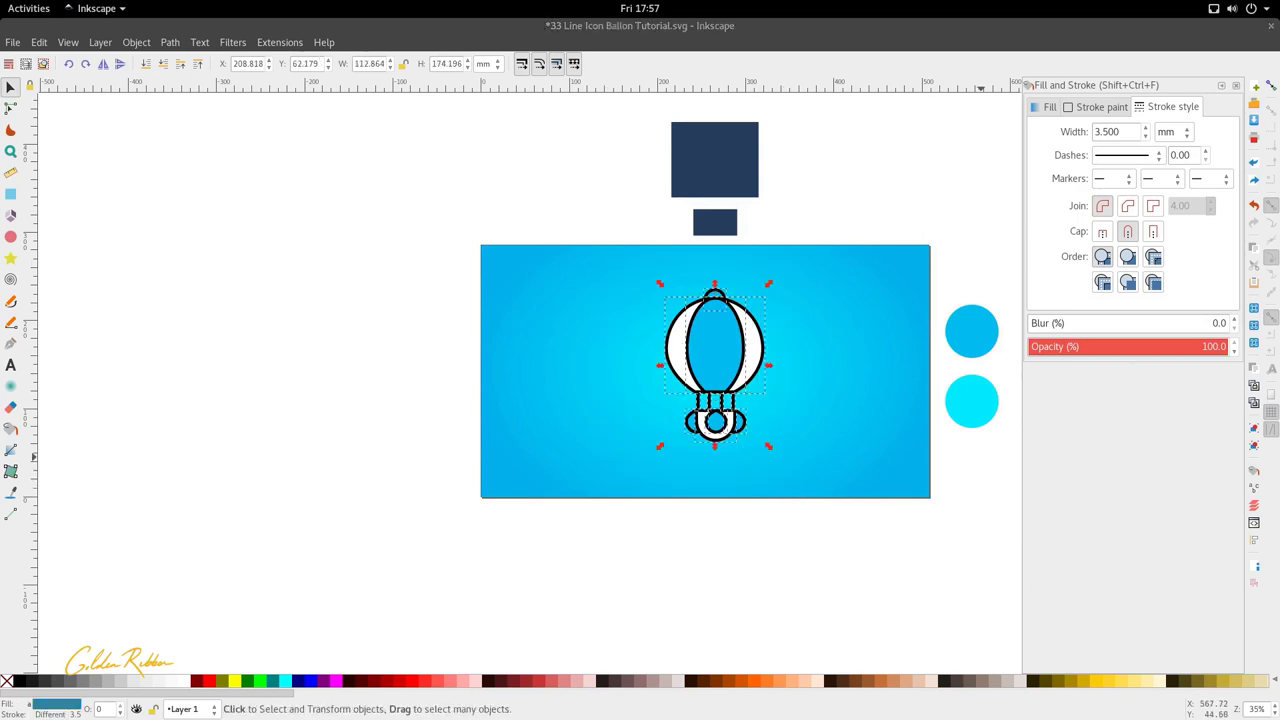
click(966, 443)
scroll(966, 443, up, 2)
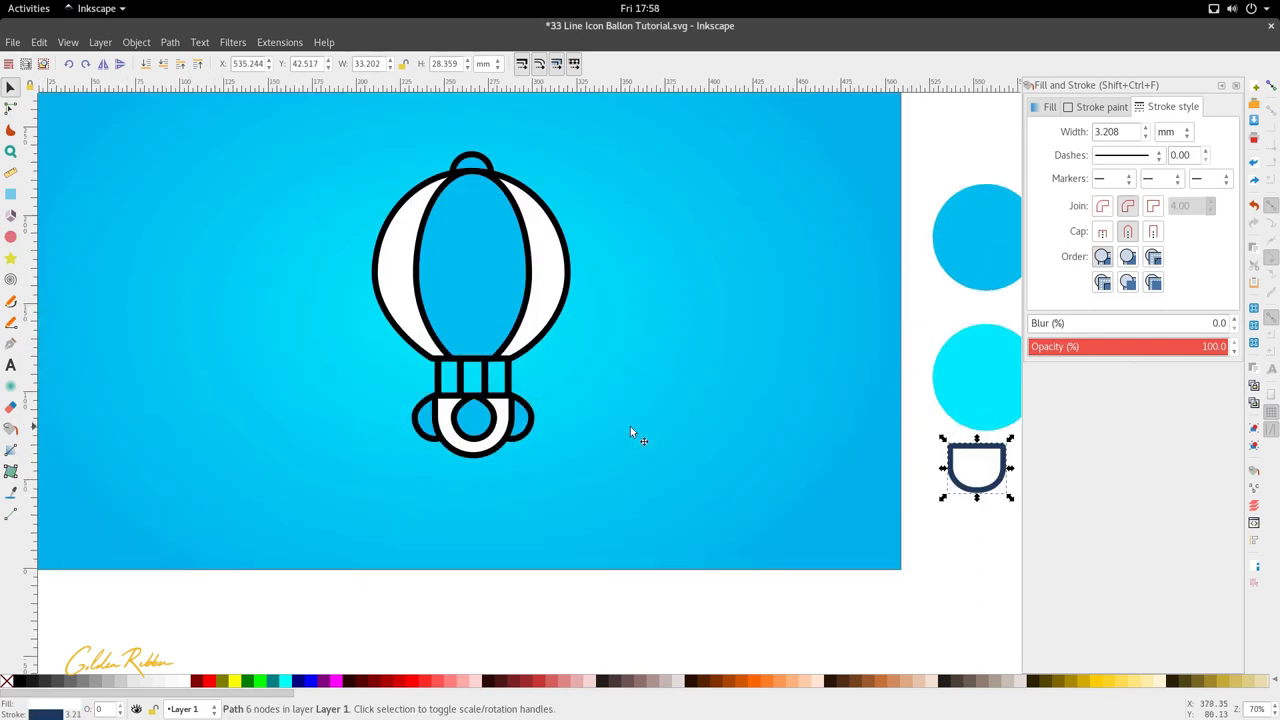
drag(323, 137, 580, 446)
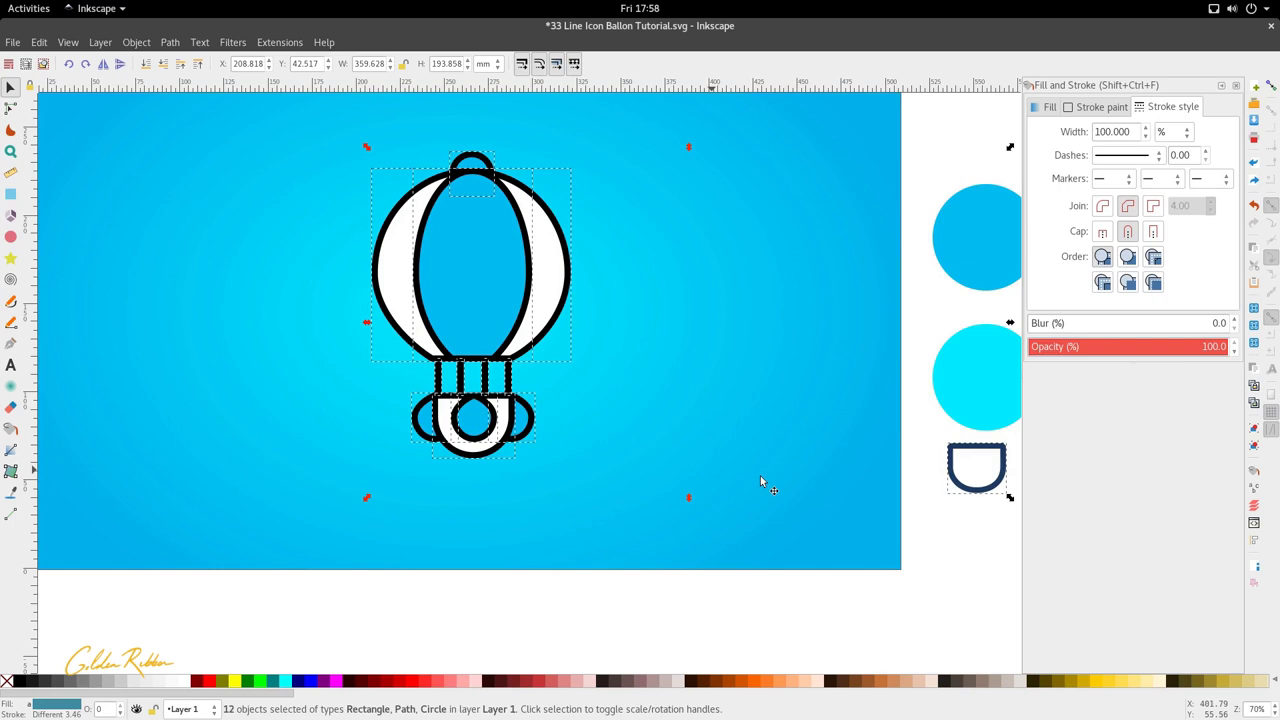
key(d)
shift+click(968, 493)
key(ctrl+z)
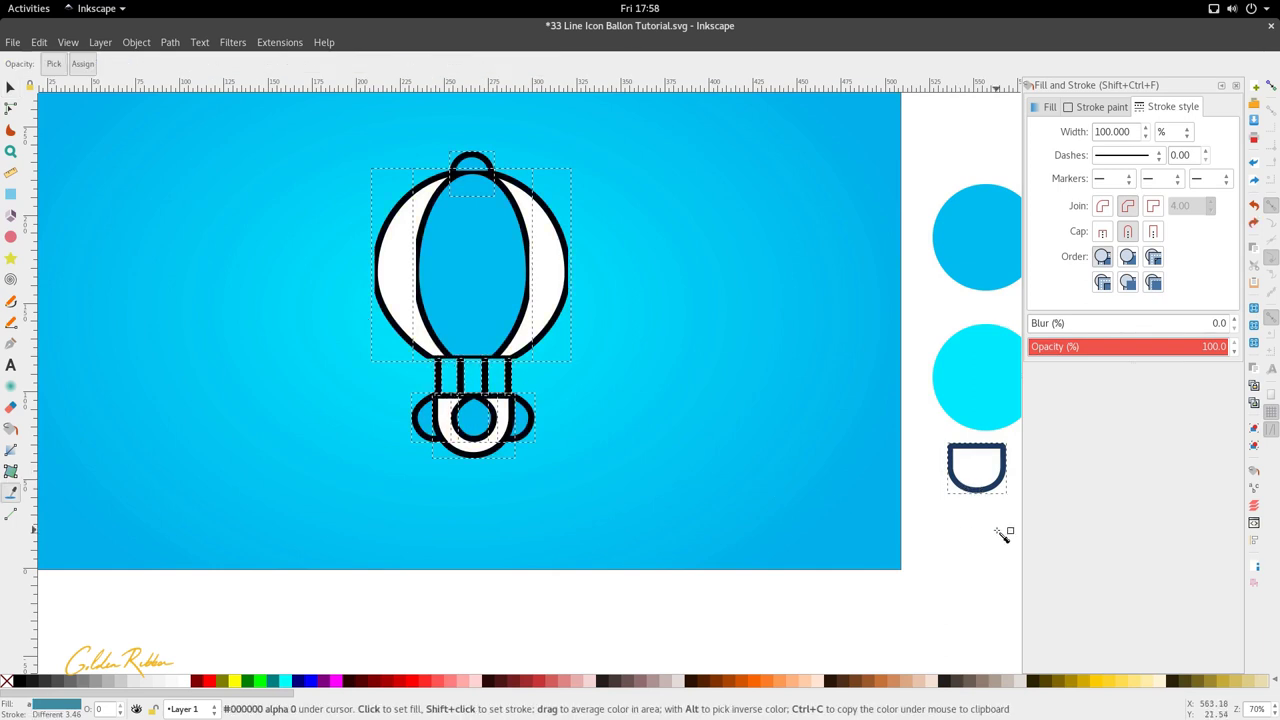
key(s)
click(609, 497)
click(470, 460)
- Select every balloon shape except the four bars and apply the cup's navy outline colour (1d3b61) to their strokes
drag(349, 134, 629, 461)
shift+click(437, 380)
shift+click(461, 380)
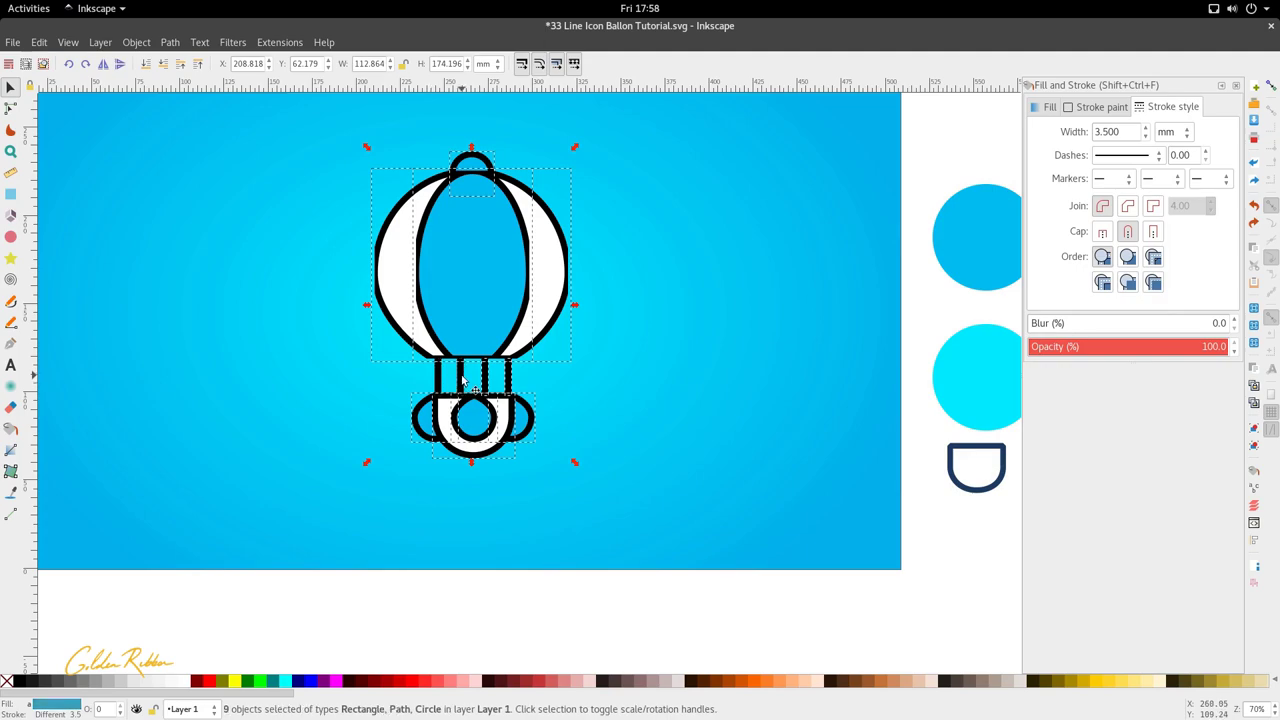
shift+click(484, 380)
key(d)
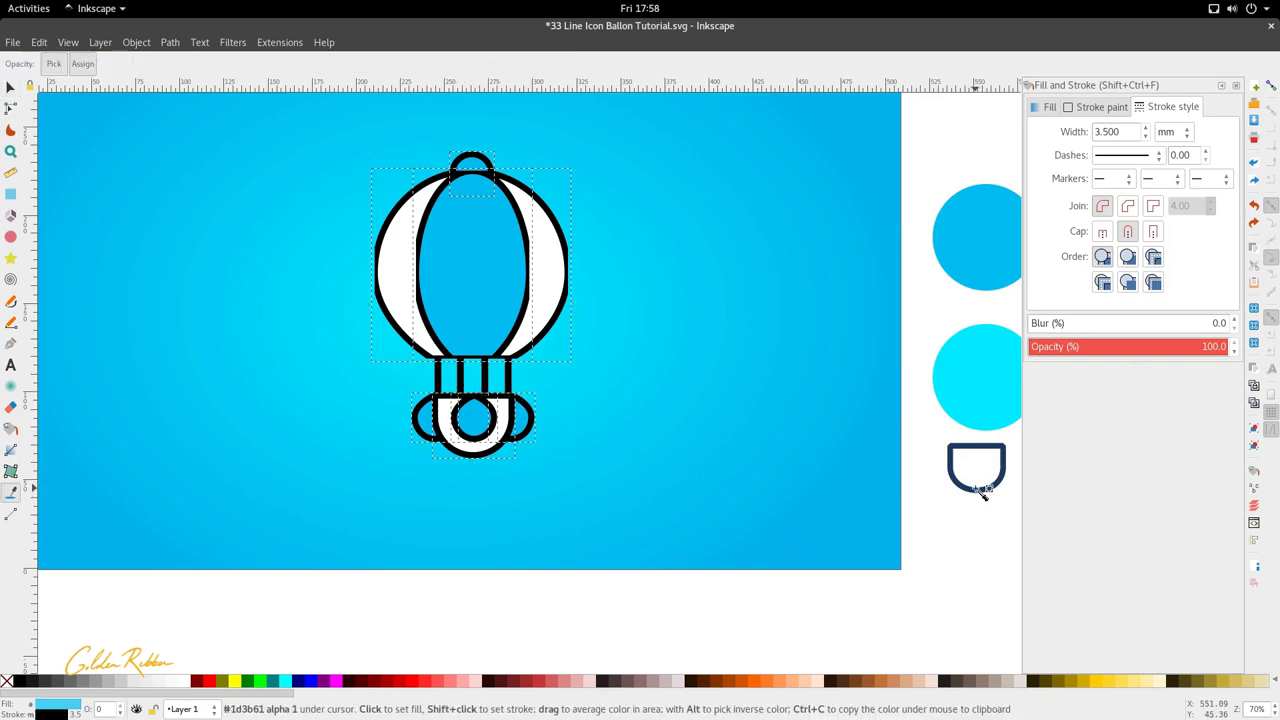
shift+click(976, 489)
key(s)
mouse_move(0, 0)
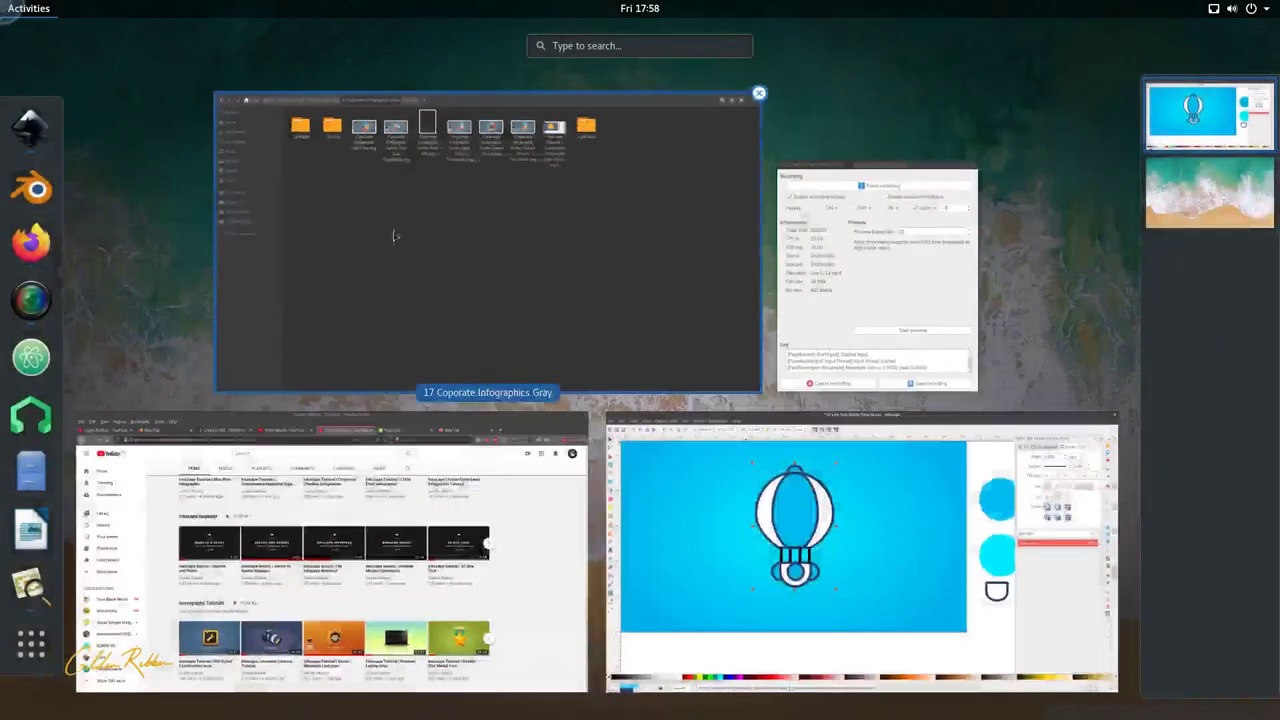
click(817, 317)
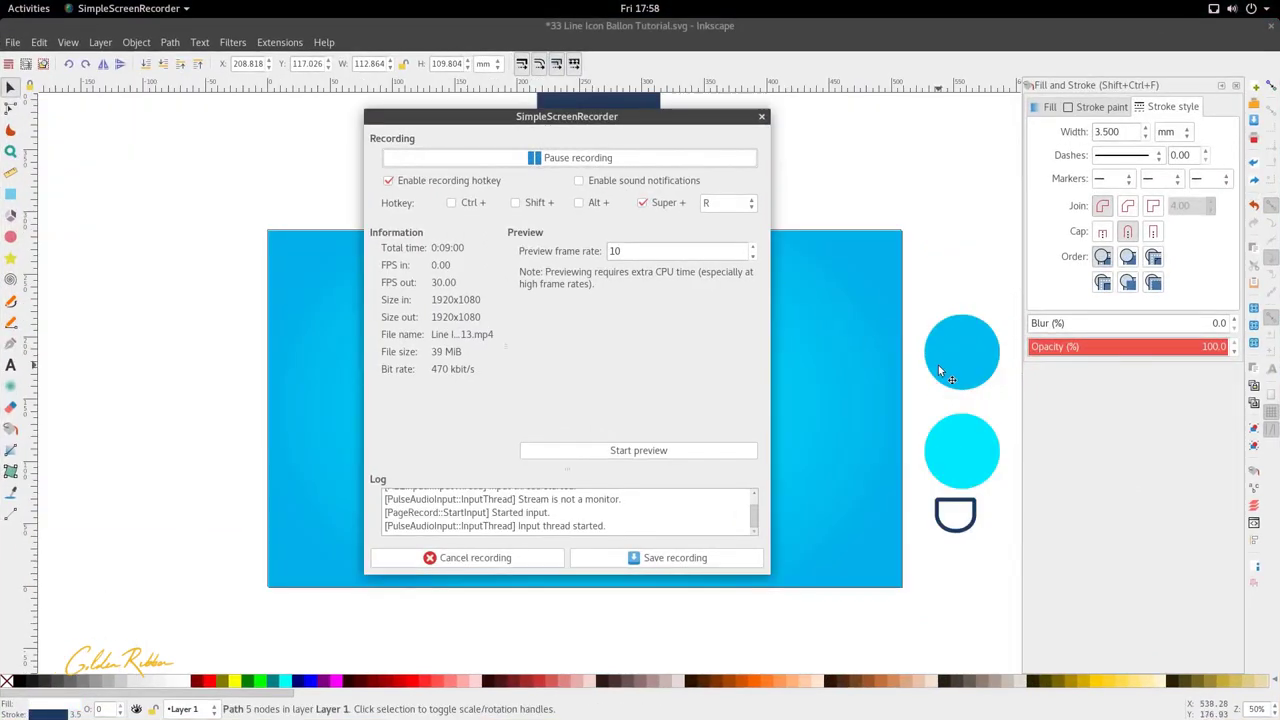
click(938, 367)
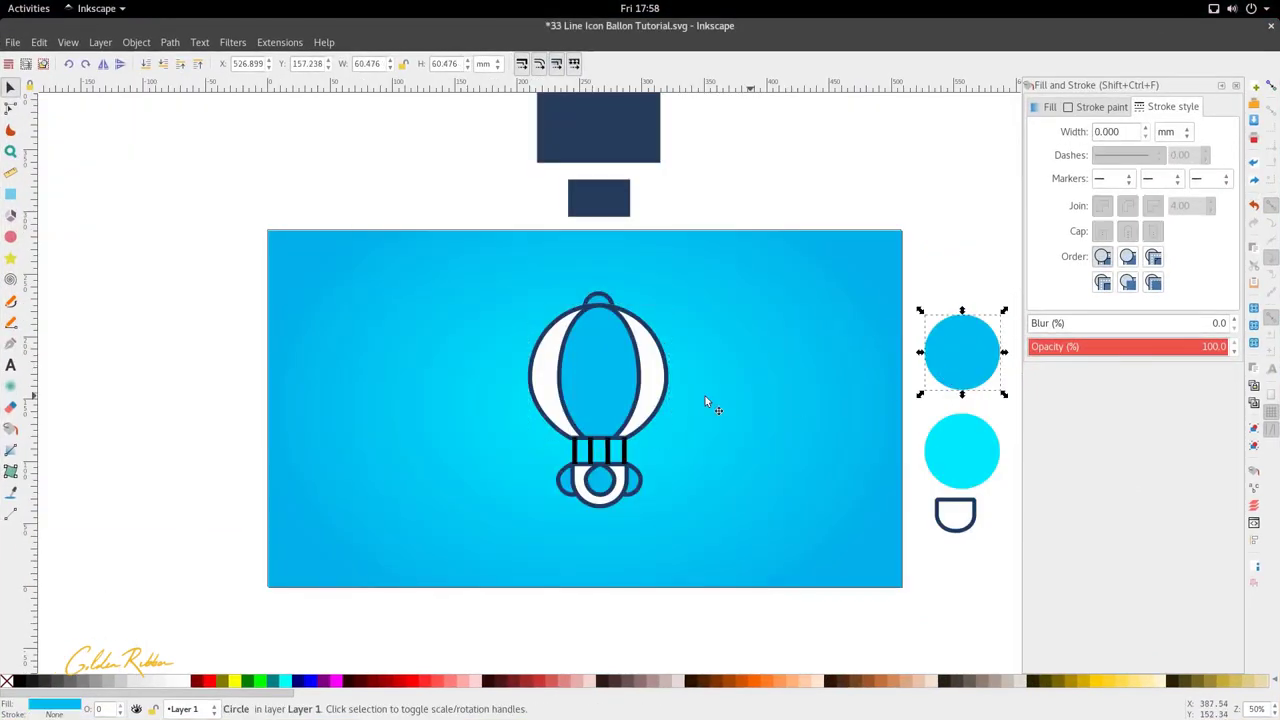
- Select the four black connecting bars and fill them with the navy sampled from the envelope's outline
scroll(604, 467, up, 5)
scroll(604, 467, down, 6)
scroll(577, 450, up, 2)
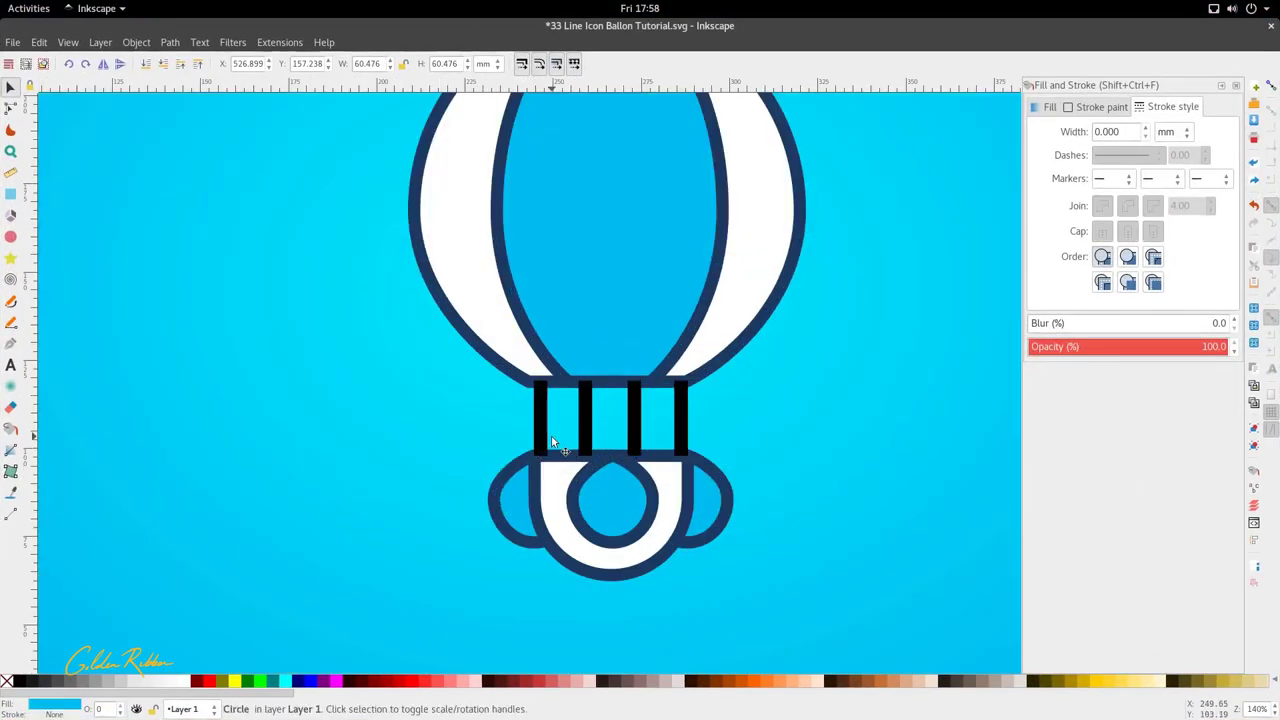
click(541, 438)
shift+click(586, 441)
shift+click(640, 432)
shift+click(678, 428)
key(d)
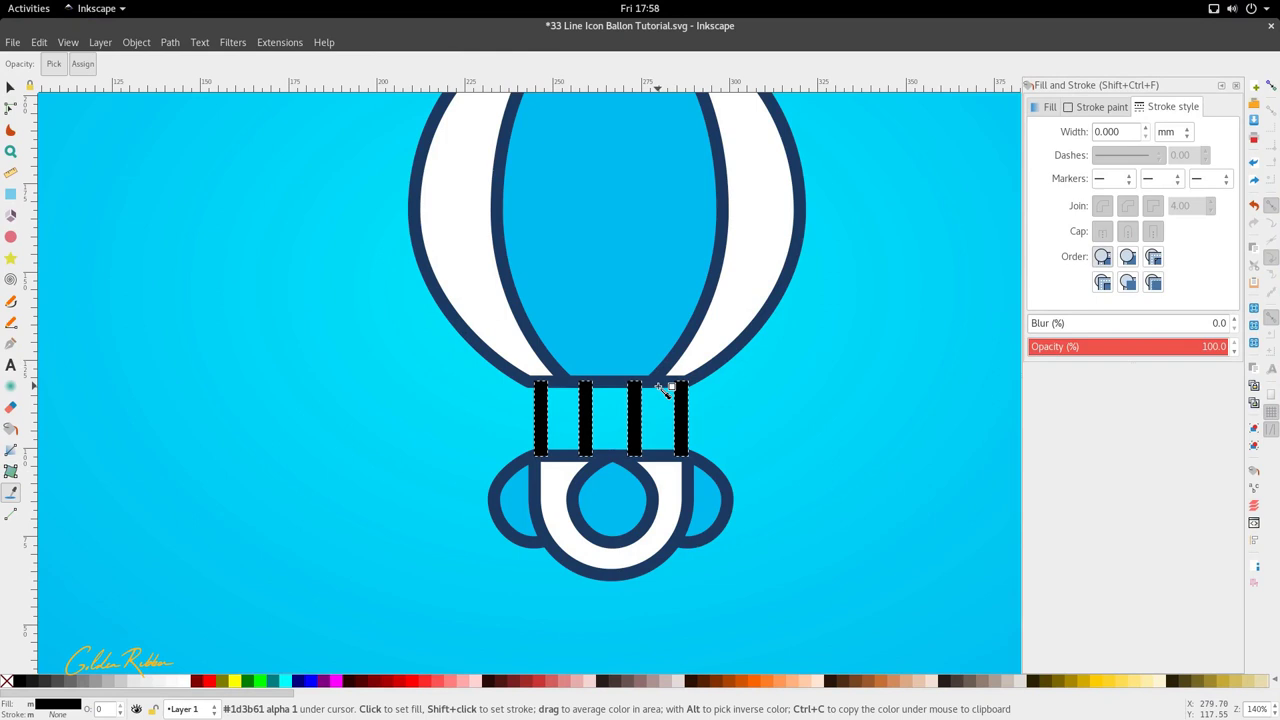
click(663, 380)
scroll(660, 400, down, 4)
key(s)
- Duplicate the cyan colour circle and place the copy straight down, below the cup shape
click(895, 418)
key(ctrl+d)
ctrl+drag(895, 418, 901, 515)
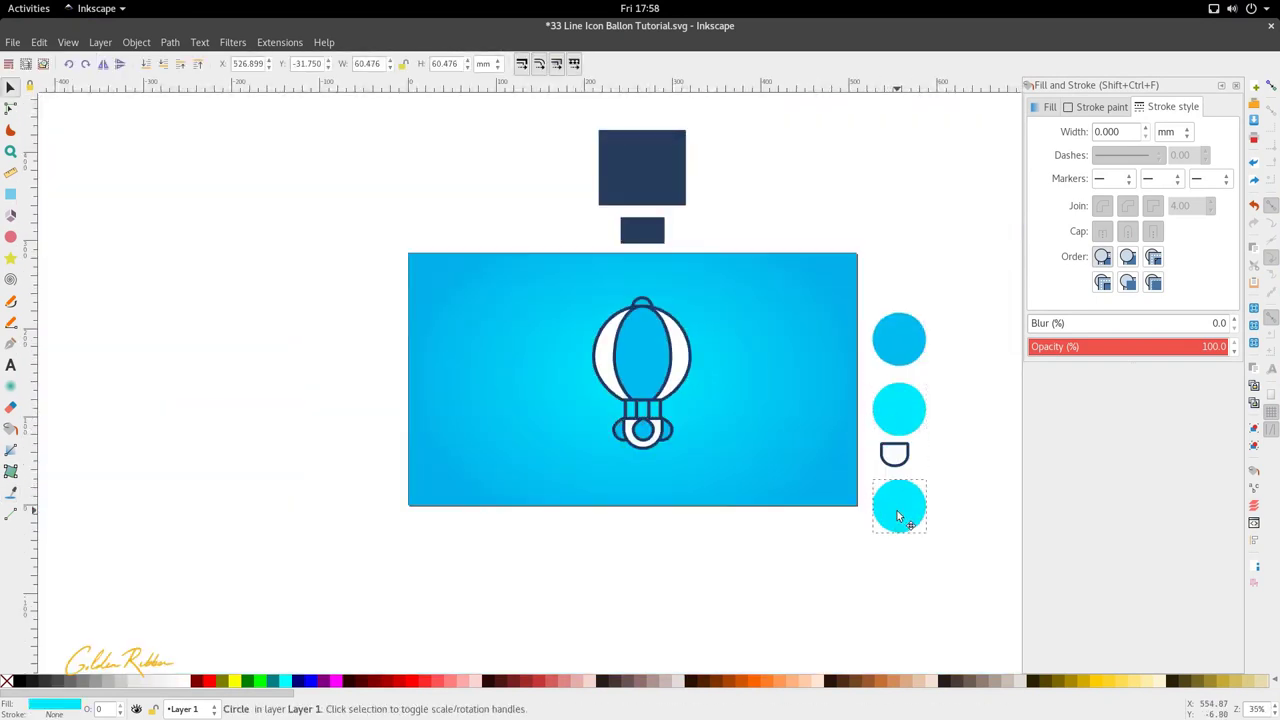
- Fill the duplicated circle with the navy sampled from the cup shape's outline
key(d)
click(905, 480)
key(space)
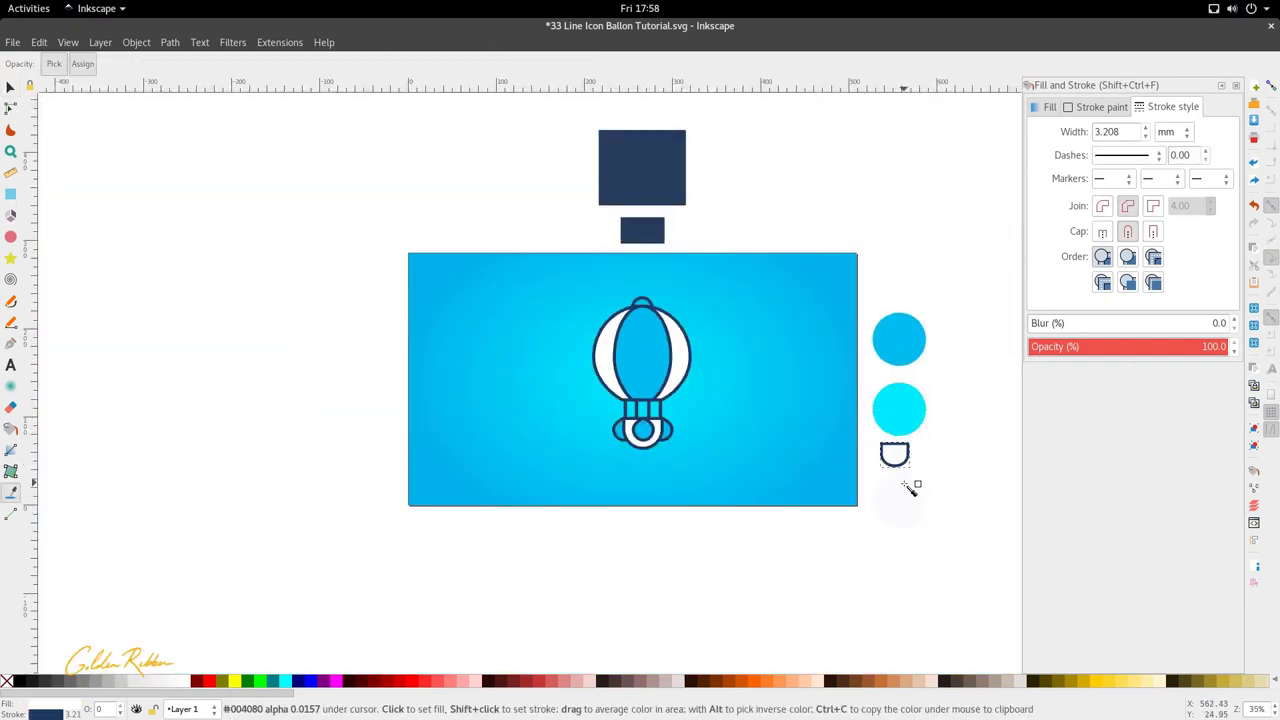
key(space)
scroll(911, 460, up, 4)
key(d)
click(889, 456)
scroll(887, 457, down, 3)
key(s)
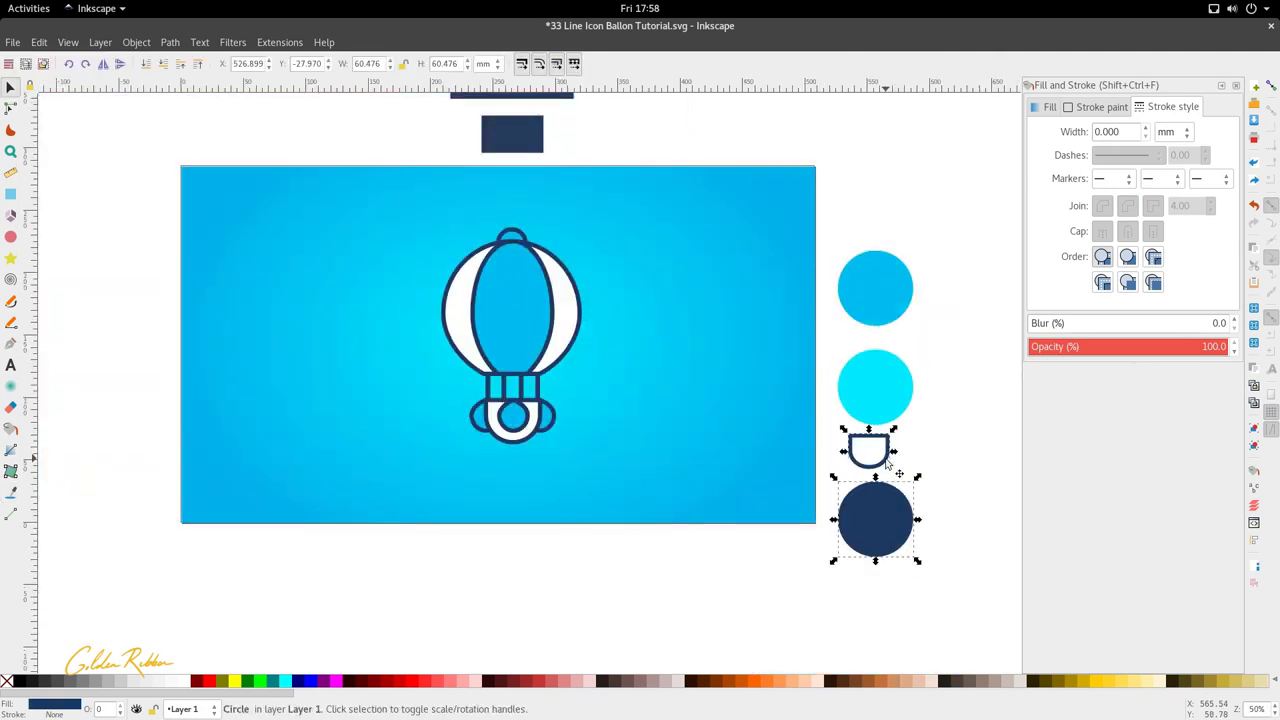
- Delete the cup shape and move the navy circle up beneath the cyan one, to Y about 7.8 mm
click(886, 452)
key(Delete)
drag(880, 508, 883, 465)
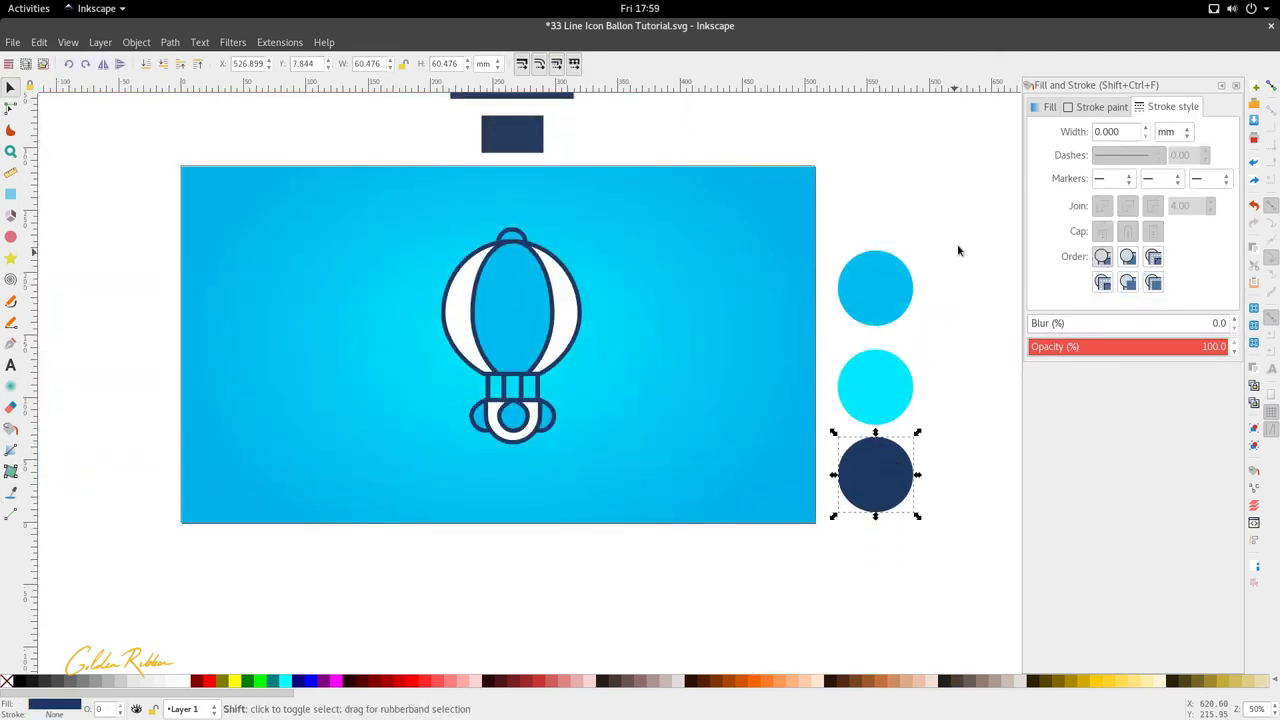
- Select the three colour circles together and shift them up beside the page to Y about 41.5 mm
drag(961, 234, 864, 532)
drag(862, 467, 859, 423)
key(Escape)
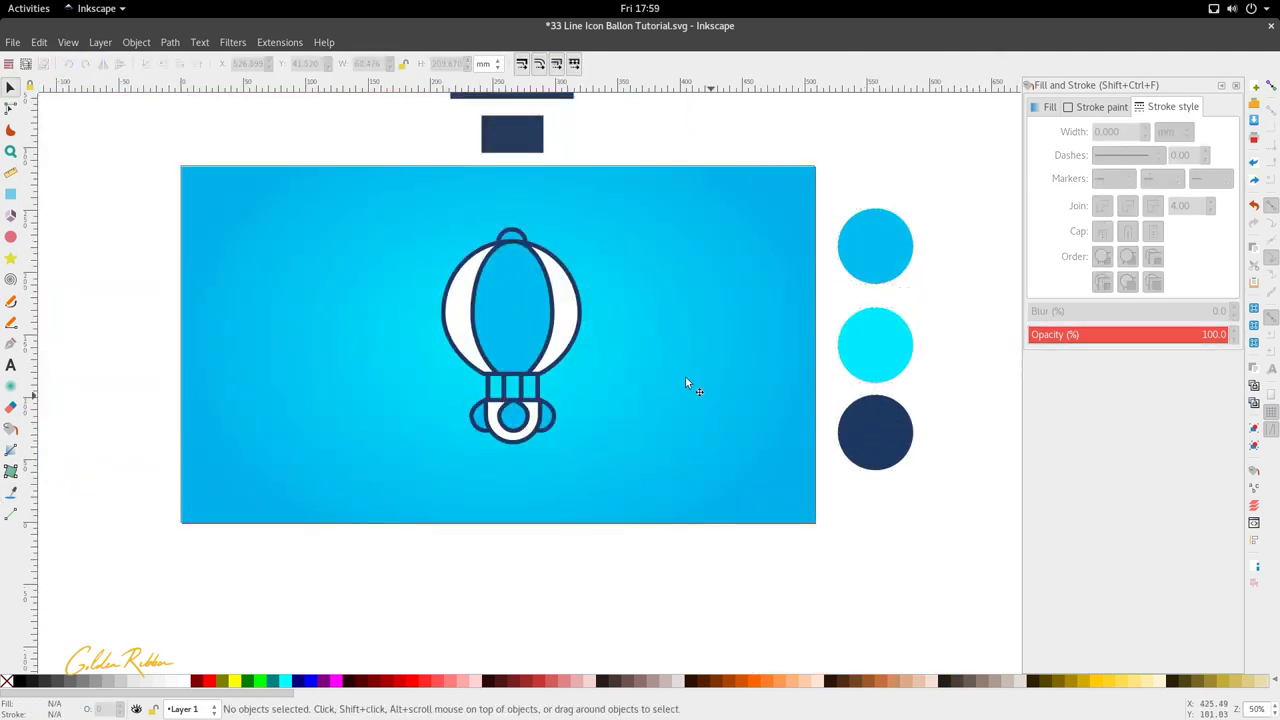
- Fill the balloon's centre panel with the palette cyan and its outer envelope with the palette blue
click(558, 306)
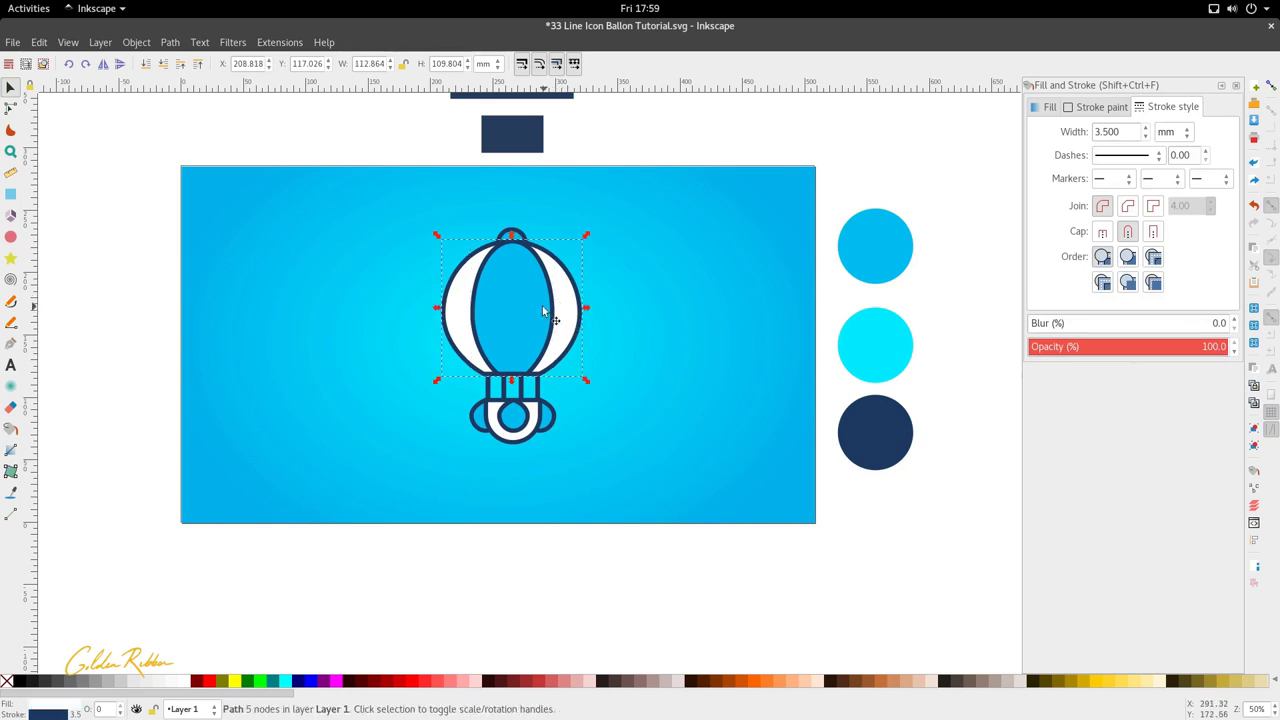
click(528, 329)
key(d)
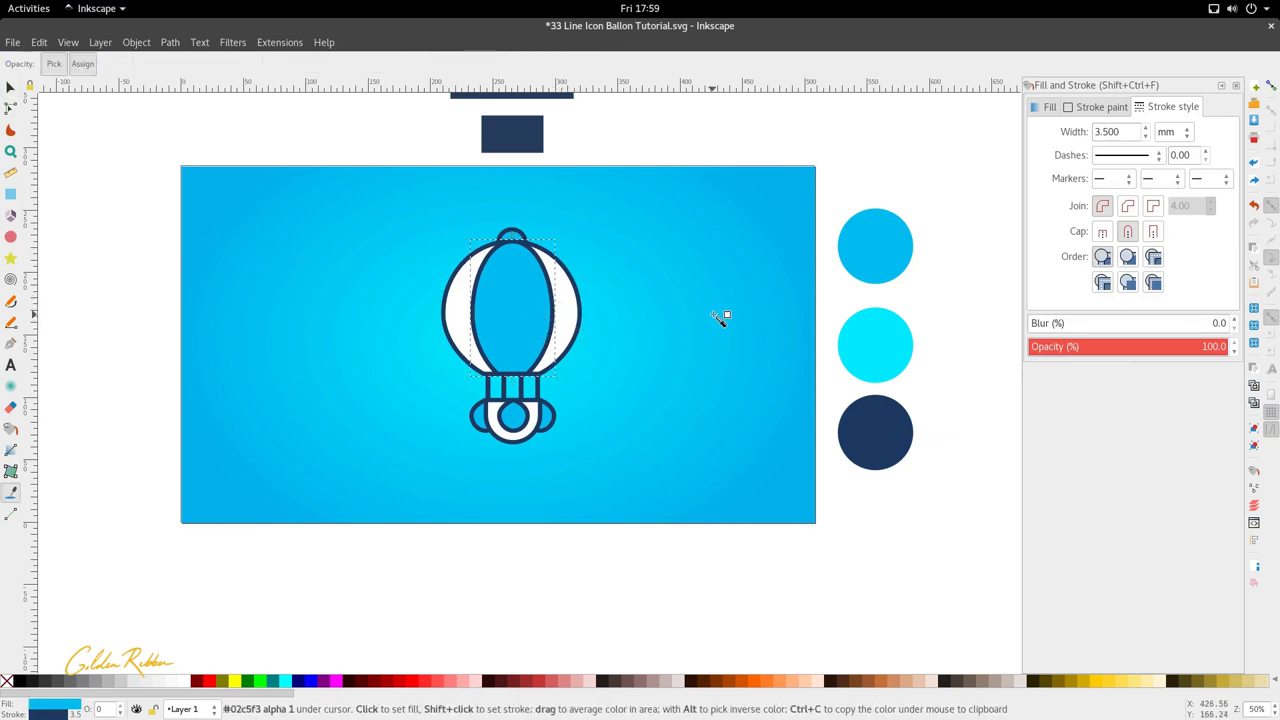
click(849, 346)
key(s)
click(564, 321)
key(d)
click(854, 266)
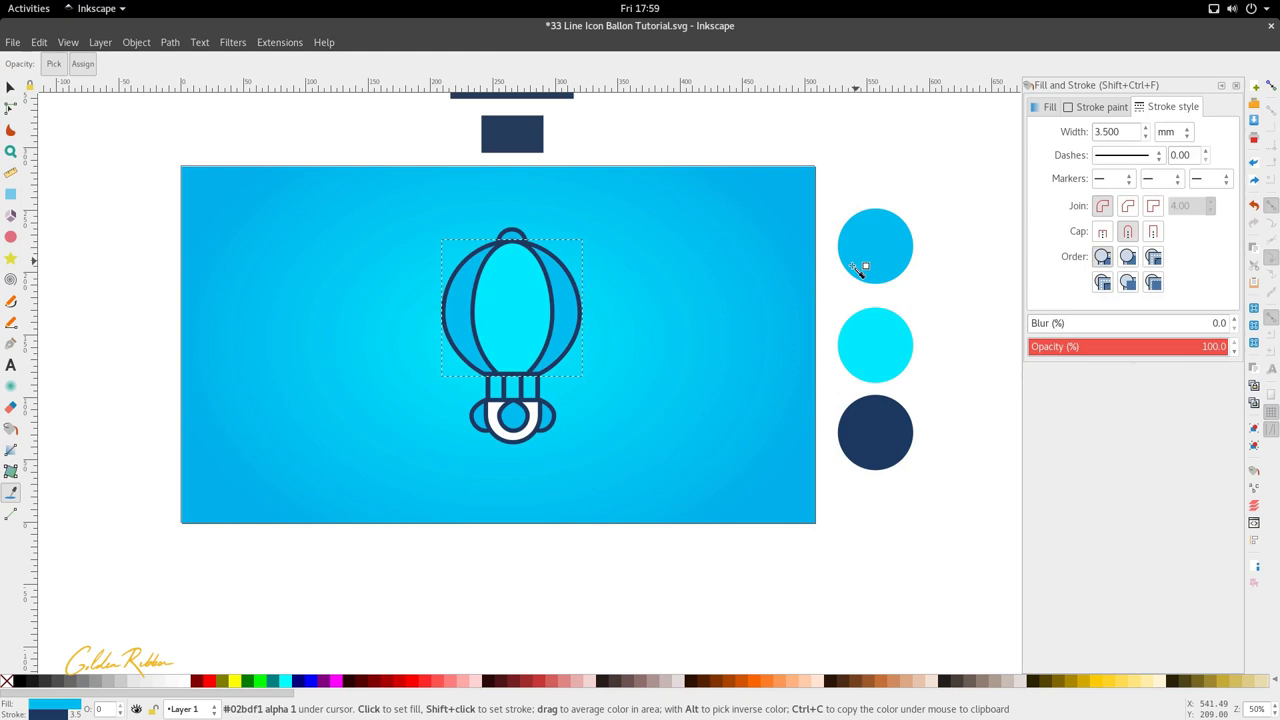
key(s)
click(677, 571)
- Shorten the four vertical bars between the envelope and basket together to a height of about 17.25 mm
scroll(510, 450, up, 2)
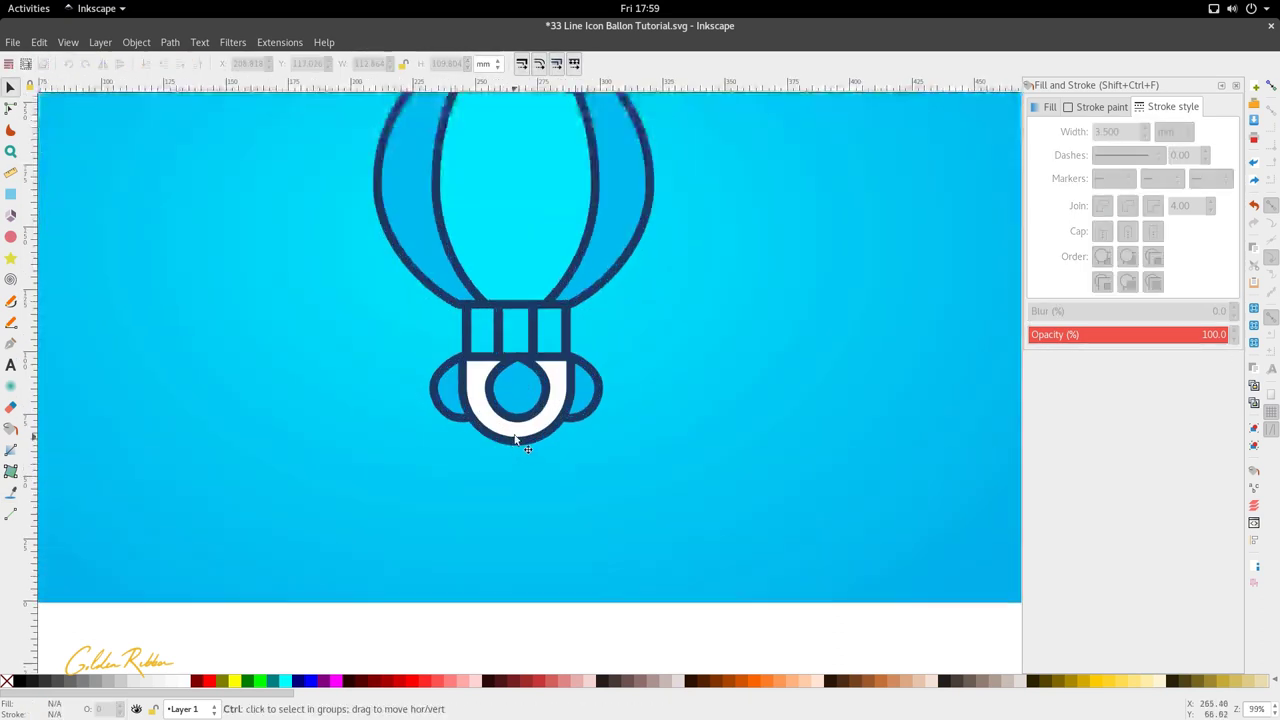
key(r)
drag(465, 304, 474, 356)
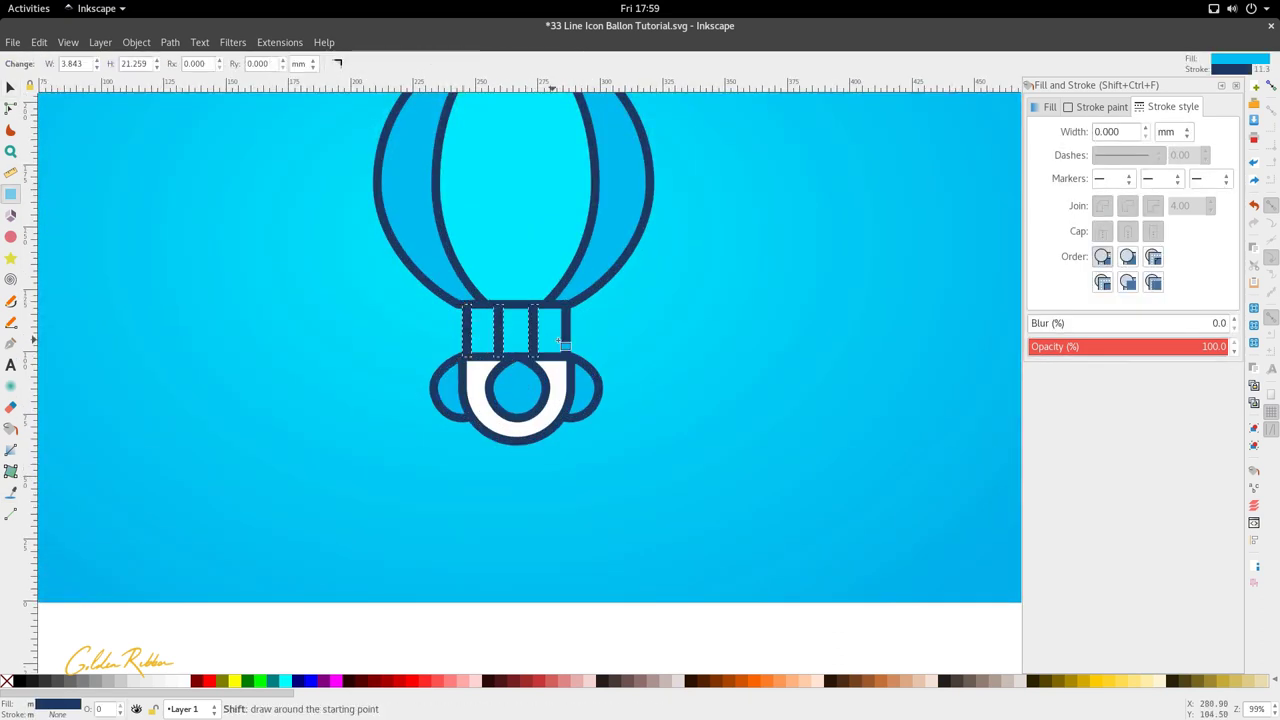
shift+click(563, 344)
key(s)
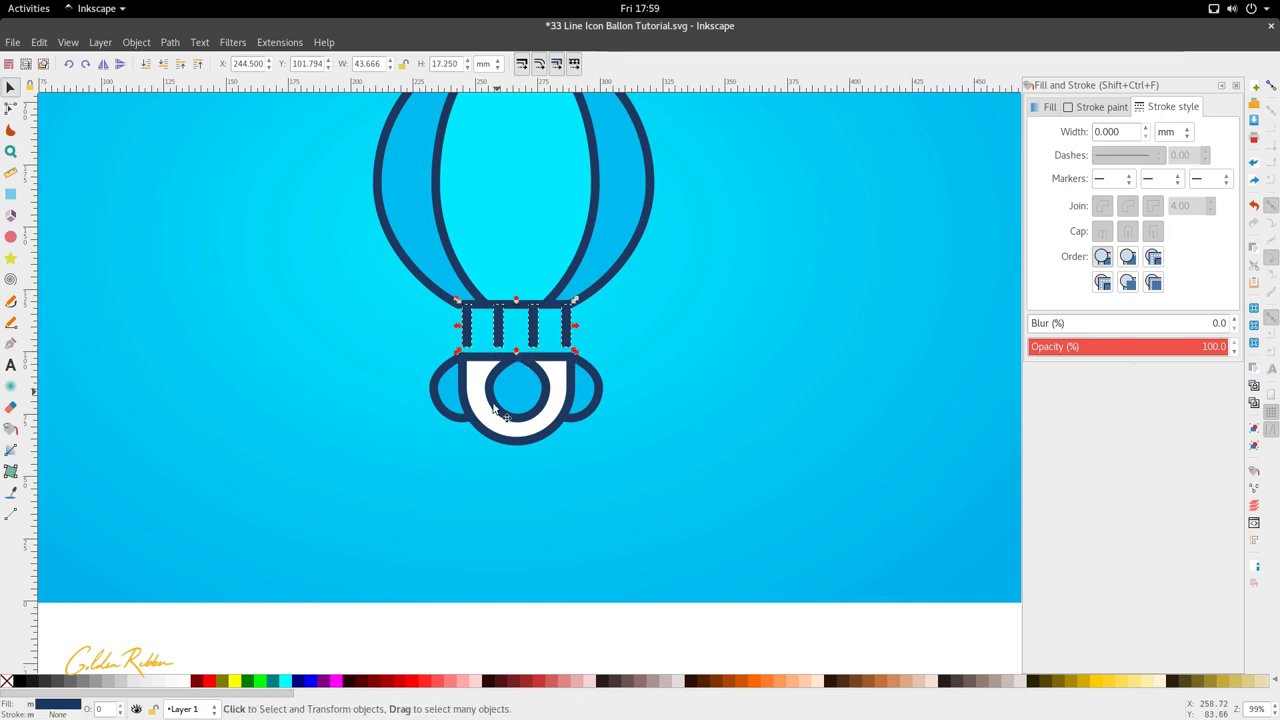
- Select all the basket parts and move them up against the shortened bars, to Y about 65.7 mm
drag(322, 654, 640, 344)
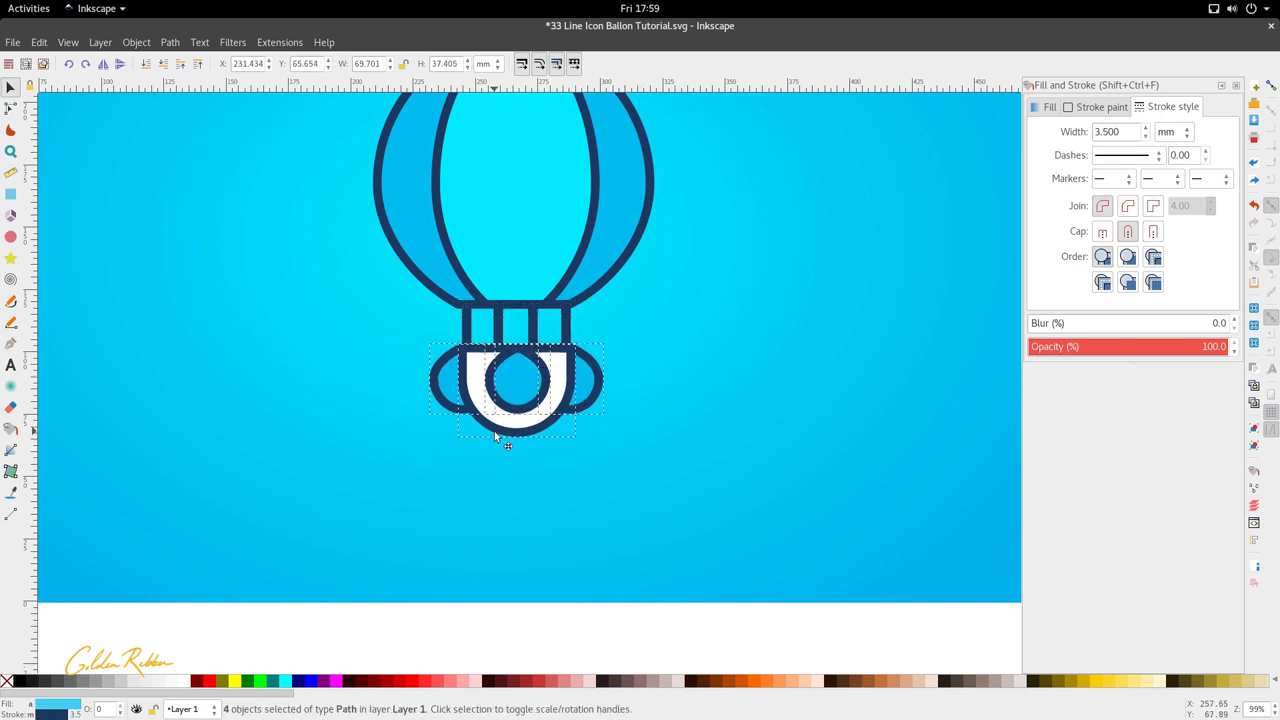
scroll(478, 322, up, 2)
click(452, 308)
scroll(540, 343, down, 3)
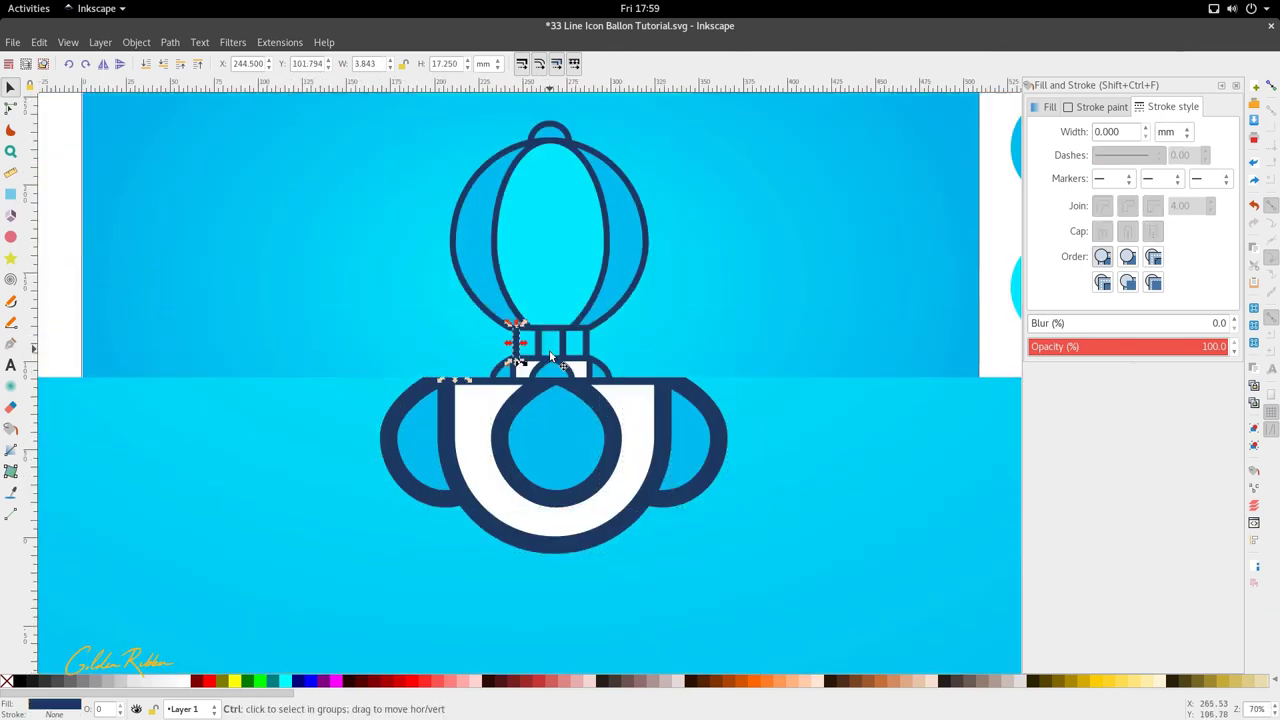
click(489, 308)
- Scale the envelope and its top circle to about 110.7 by 117.1 mm and lower them onto the bars at Y about 116.2 mm
drag(392, 107, 714, 340)
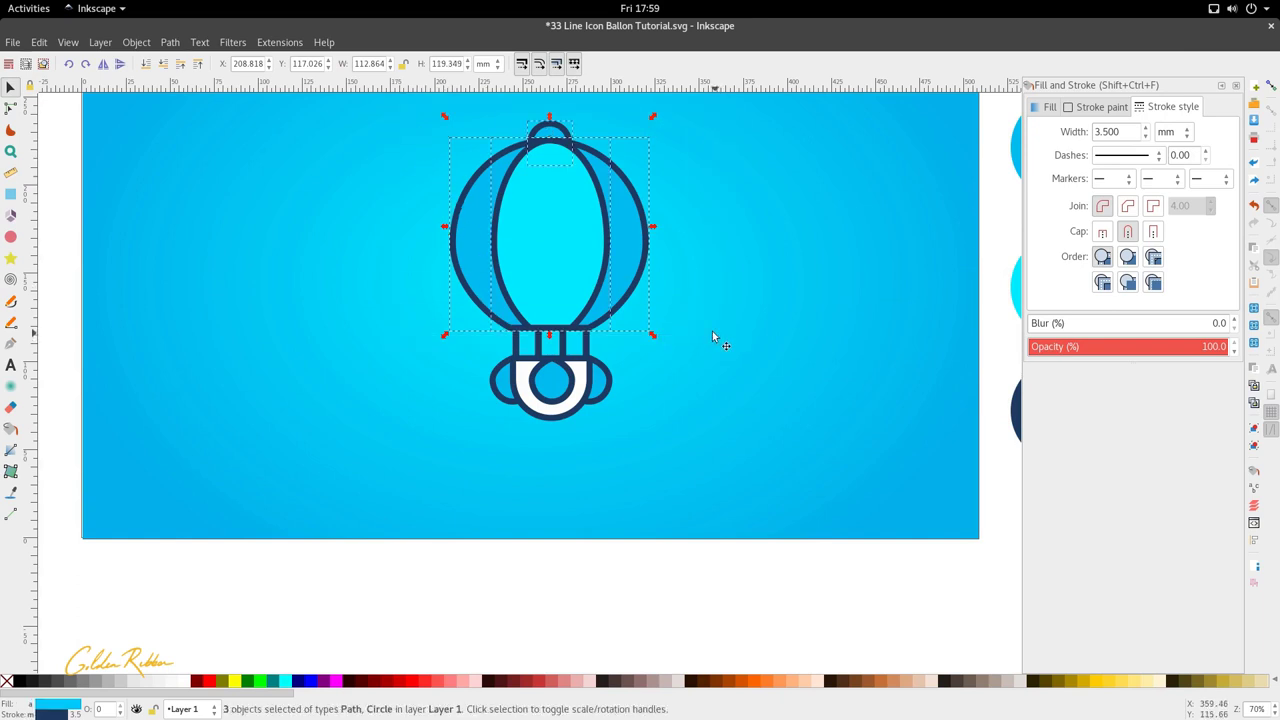
scroll(640, 312, up, 3)
drag(591, 297, 590, 303)
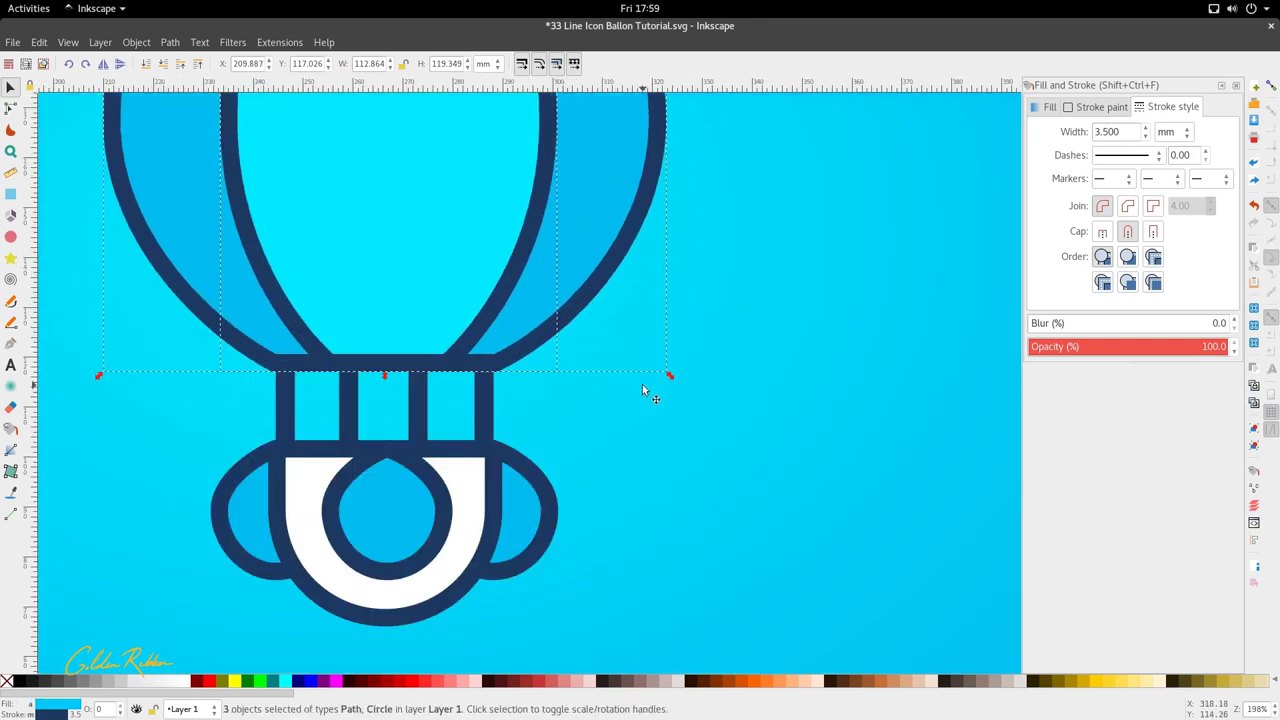
drag(668, 377, 666, 384)
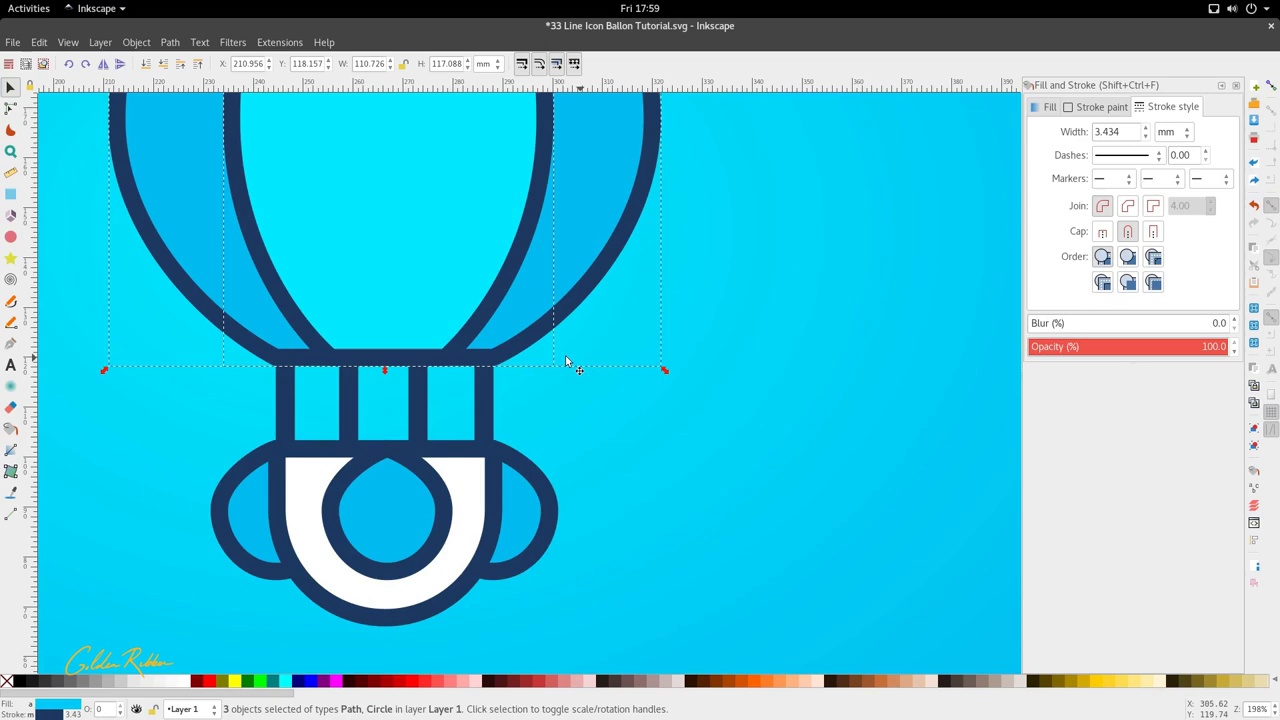
drag(532, 346, 537, 361)
scroll(539, 364, down, 4)
scroll(546, 391, down, 2)
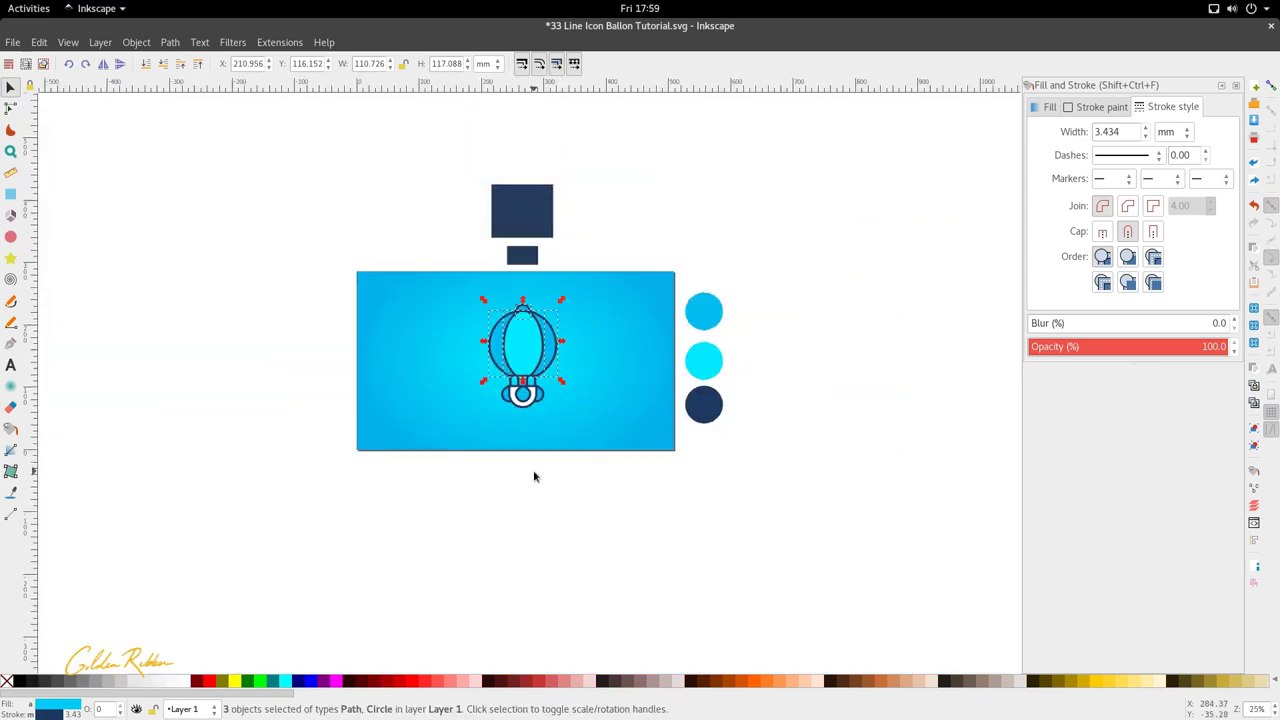
click(534, 477)
- Lengthen the cup-shaped basket slightly by moving its side and bottom nodes downward
scroll(505, 399, up, 3)
scroll(545, 398, up, 4)
scroll(547, 409, down, 1)
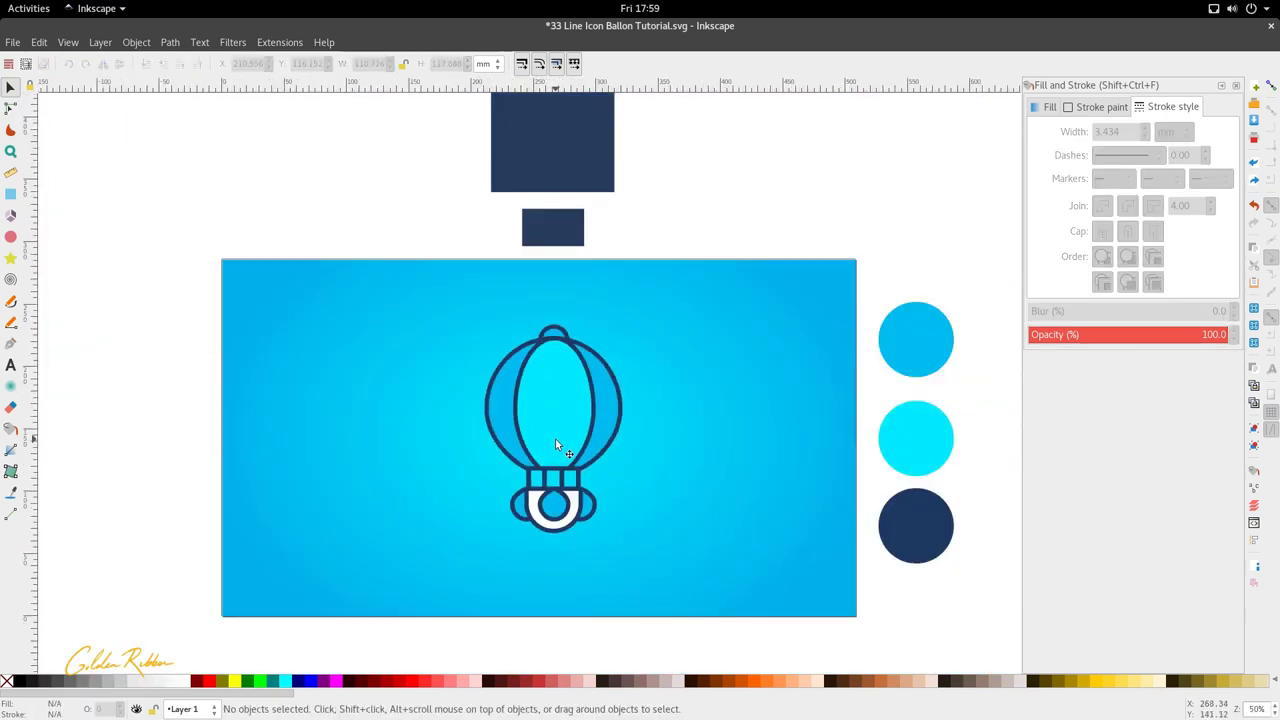
scroll(558, 495, up, 1)
scroll(552, 541, up, 1)
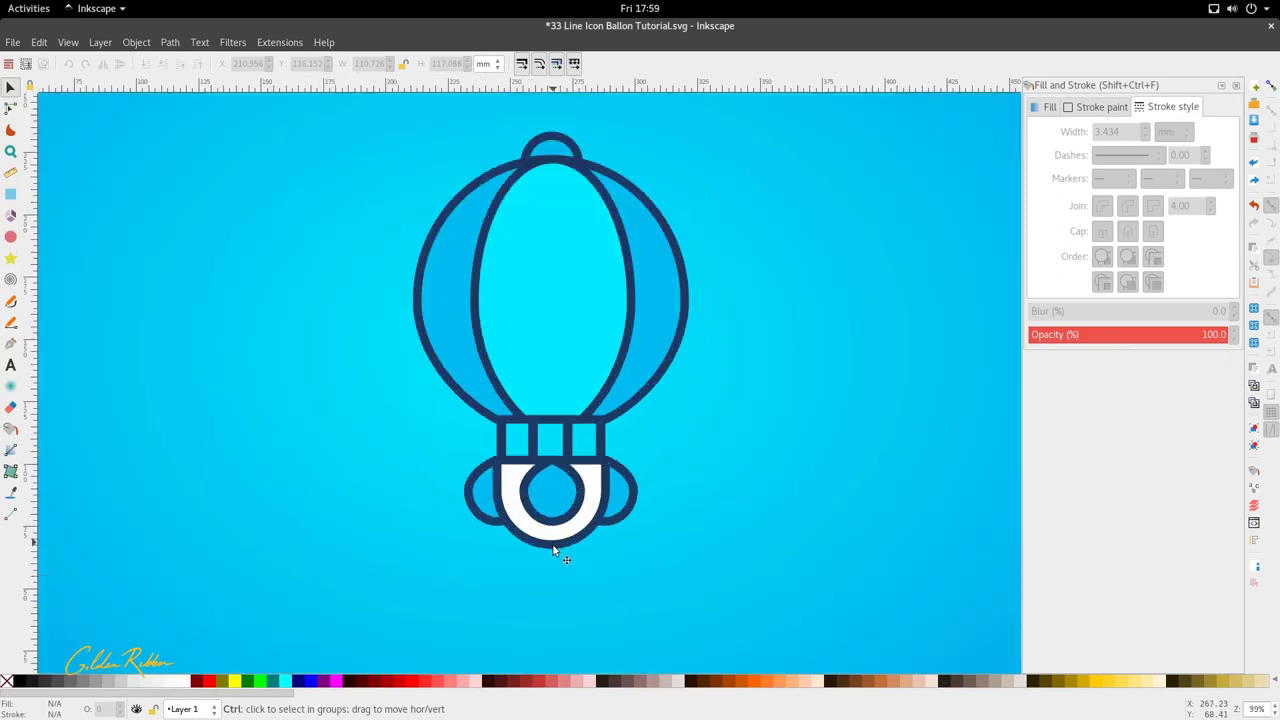
click(552, 550)
key(n)
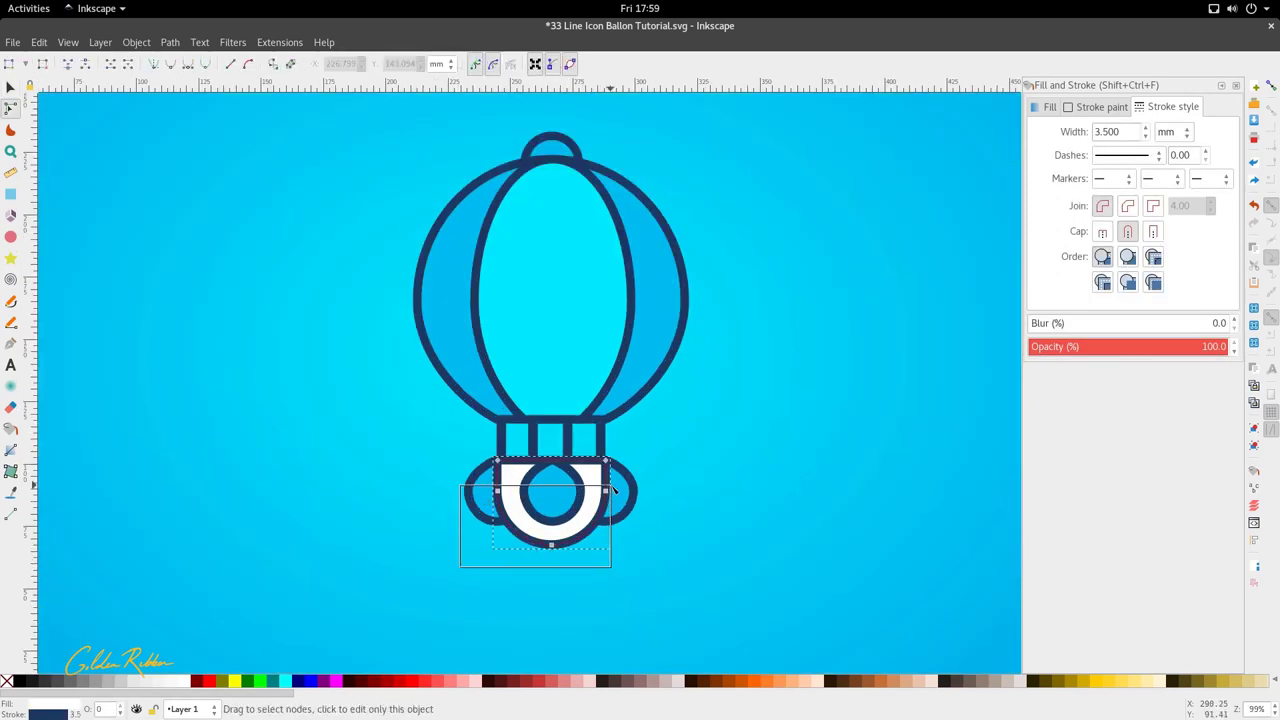
drag(612, 488, 605, 499)
key(ctrl+z)
key(s)
click(612, 515)
scroll(612, 518, down, 2)
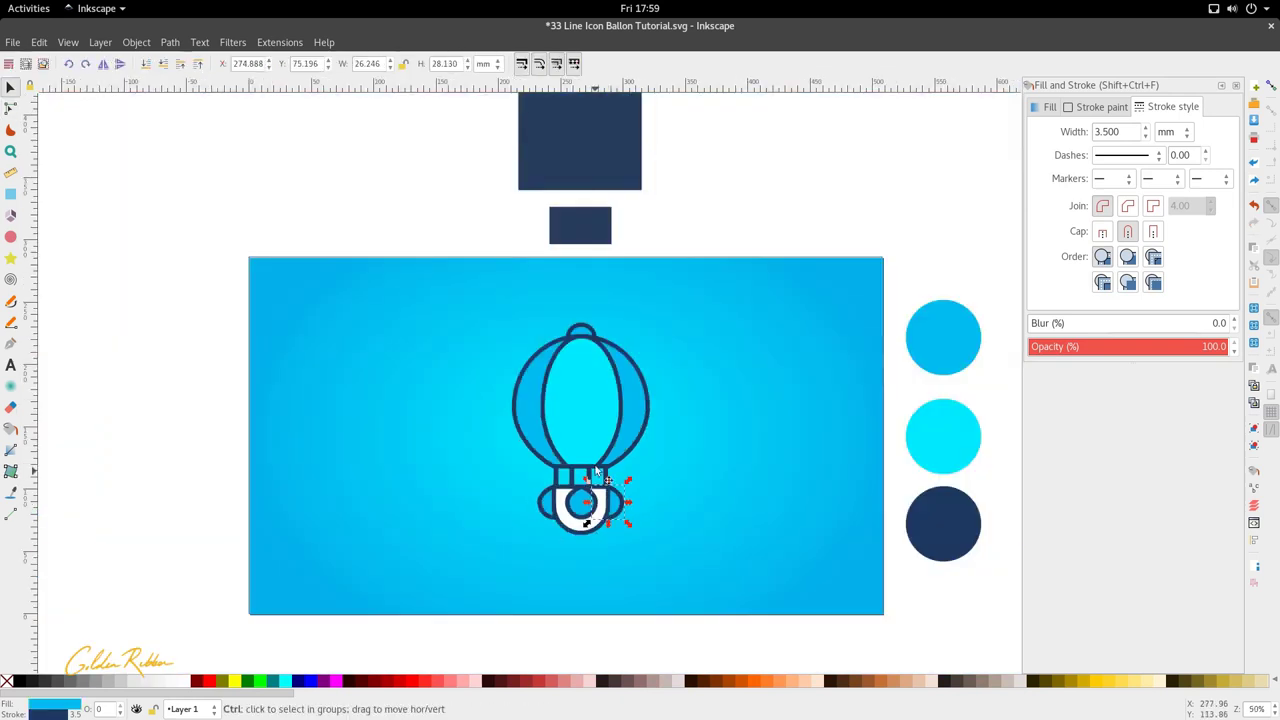
scroll(595, 438, up, 1)
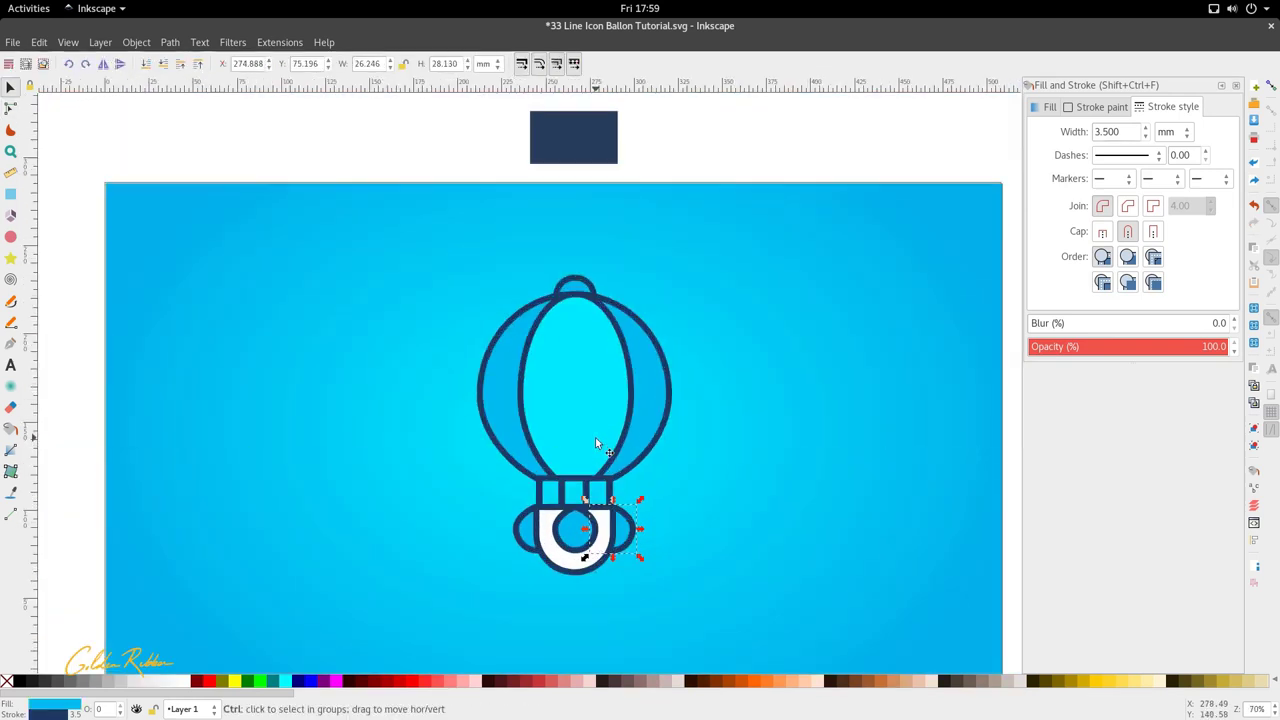
ctrl+click(580, 287)
scroll(566, 420, down, 4)
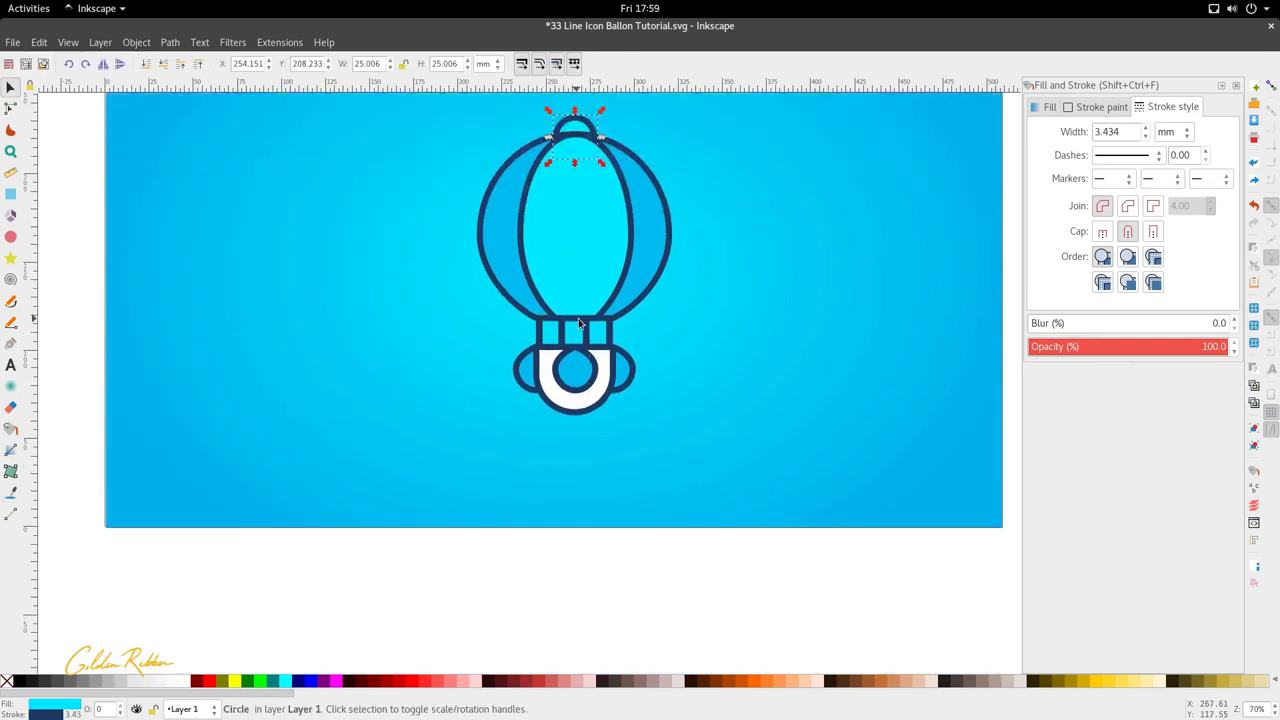
key(p)
scroll(515, 285, up, 2)
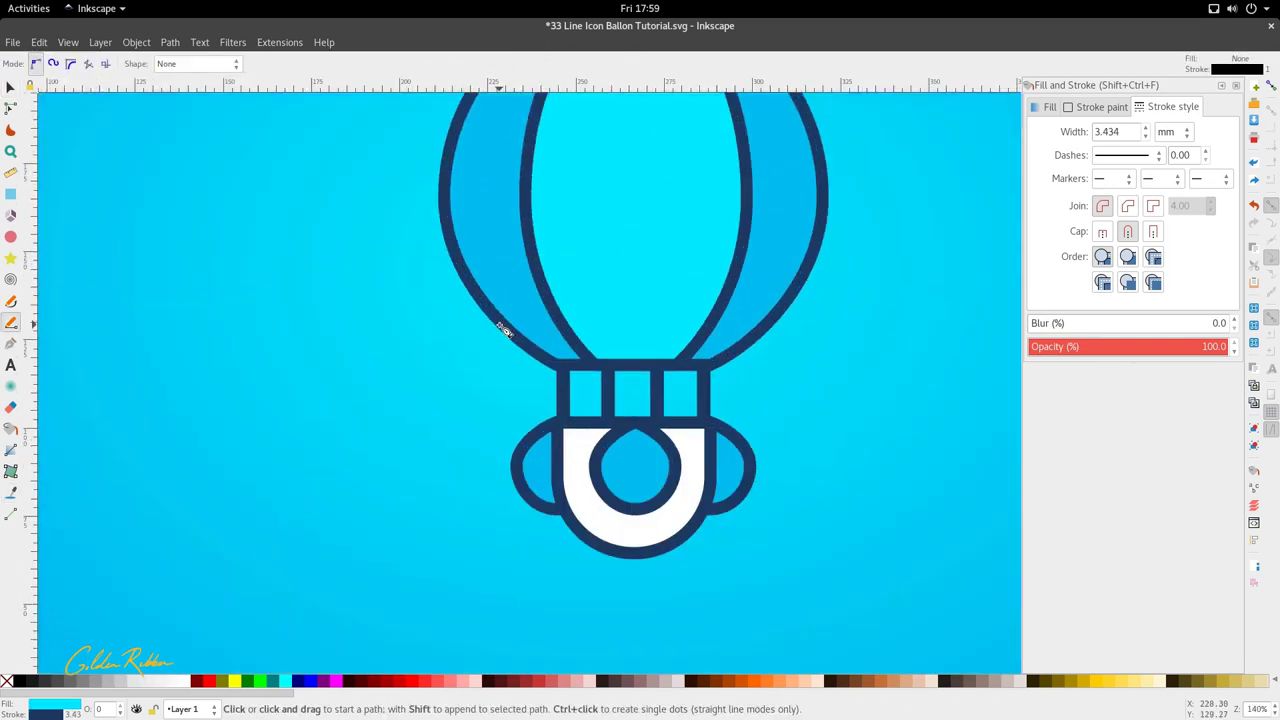
click(499, 325)
drag(522, 329, 543, 325)
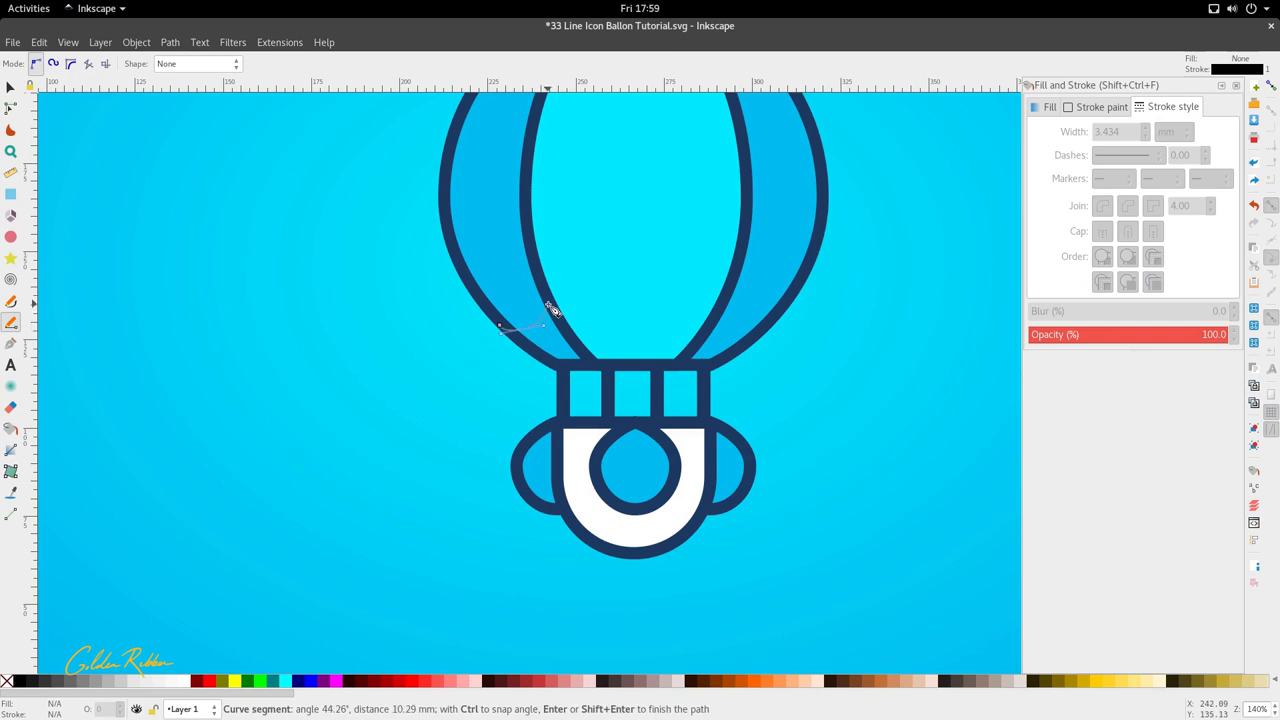
key(s)
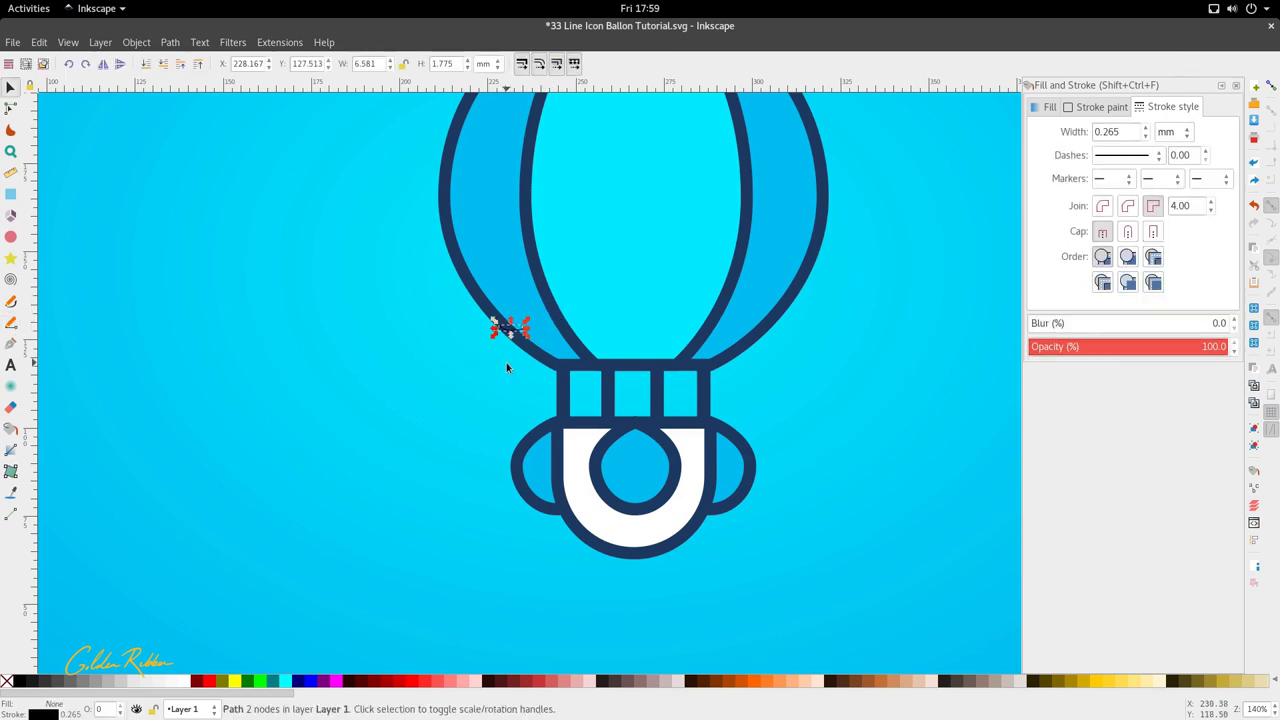
key(Delete)
key(b)
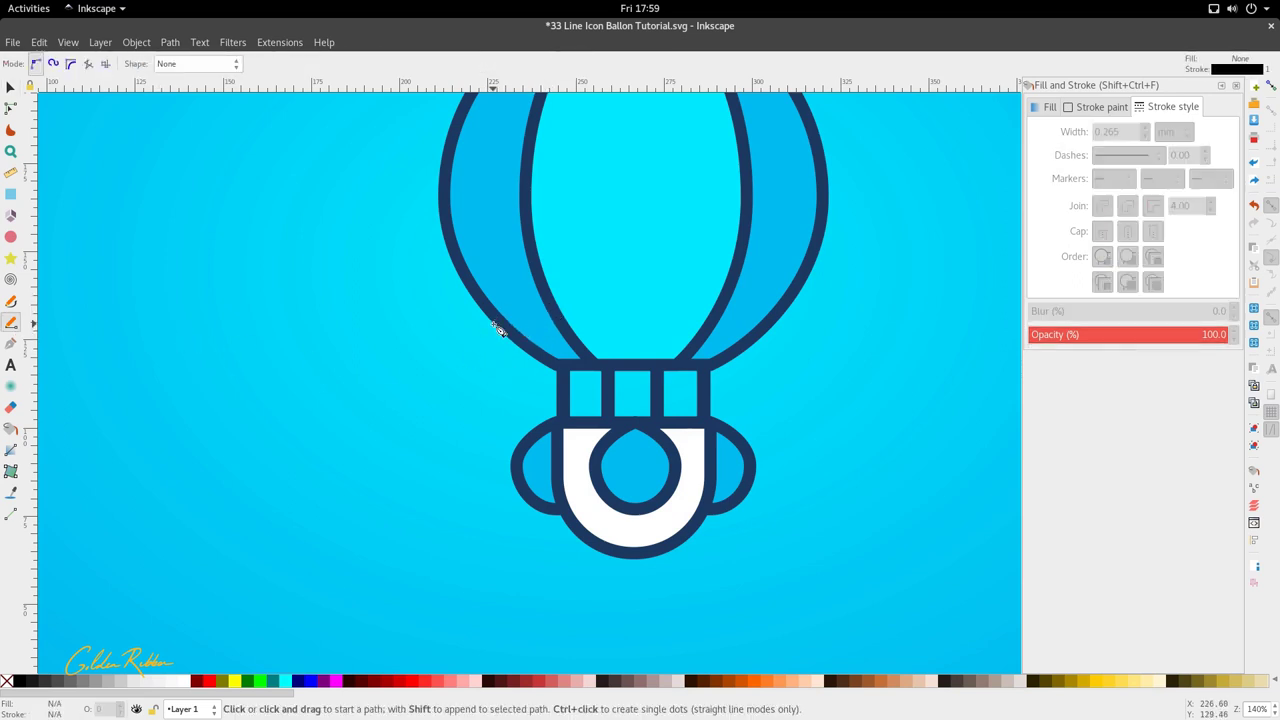
click(494, 325)
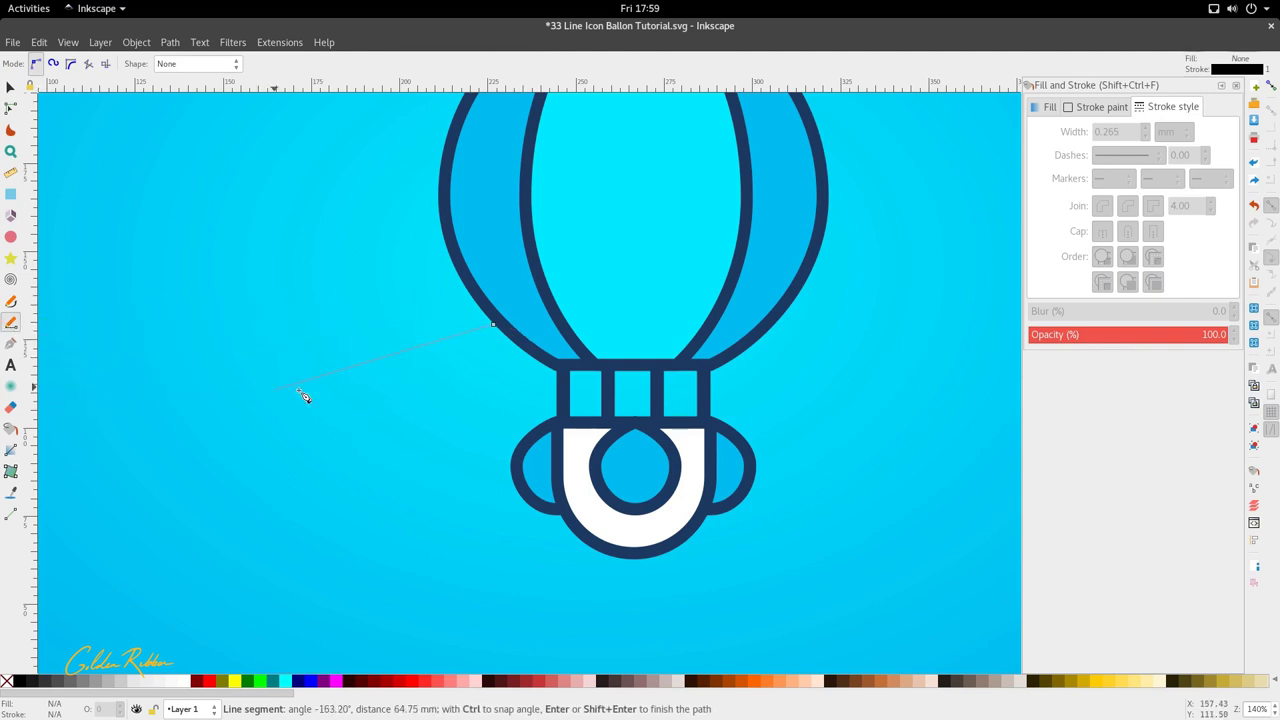
key(F1)
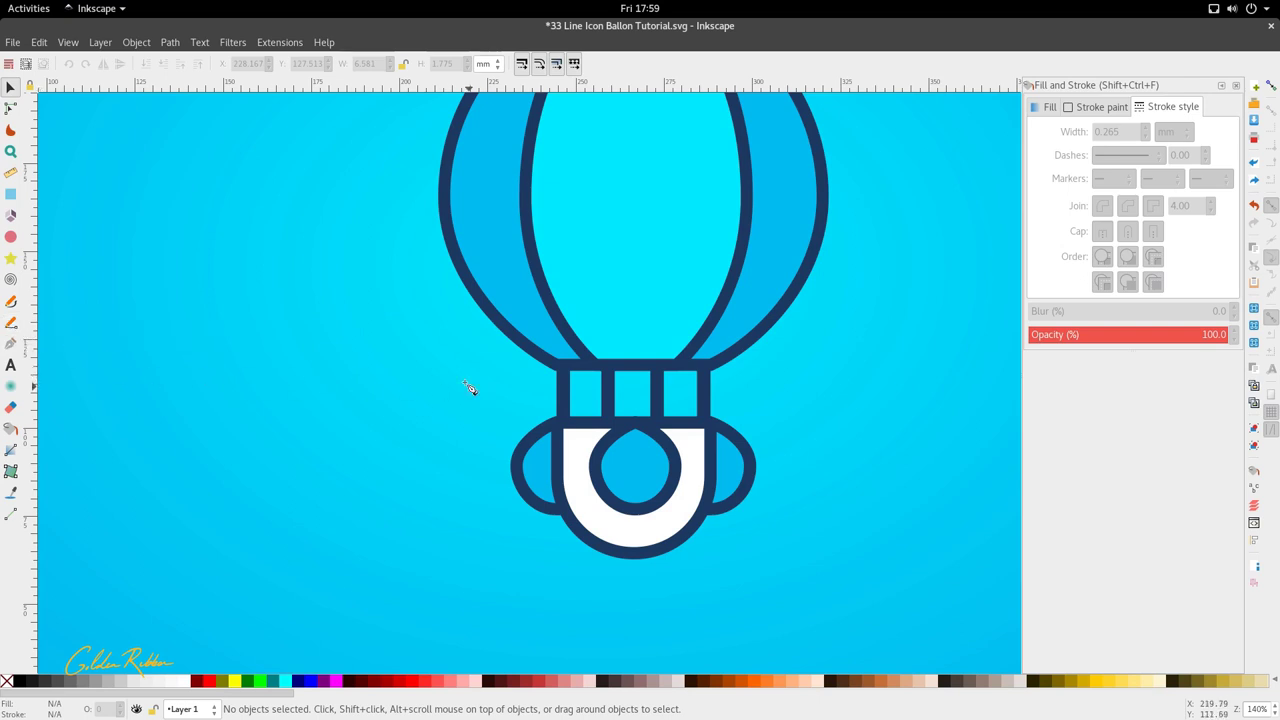
- Draw a closed path about 77 by 17 mm over the envelope's lower end, with three sagging curves as its upper edge
key(shift+F6)
click(491, 316)
drag(526, 325, 555, 326)
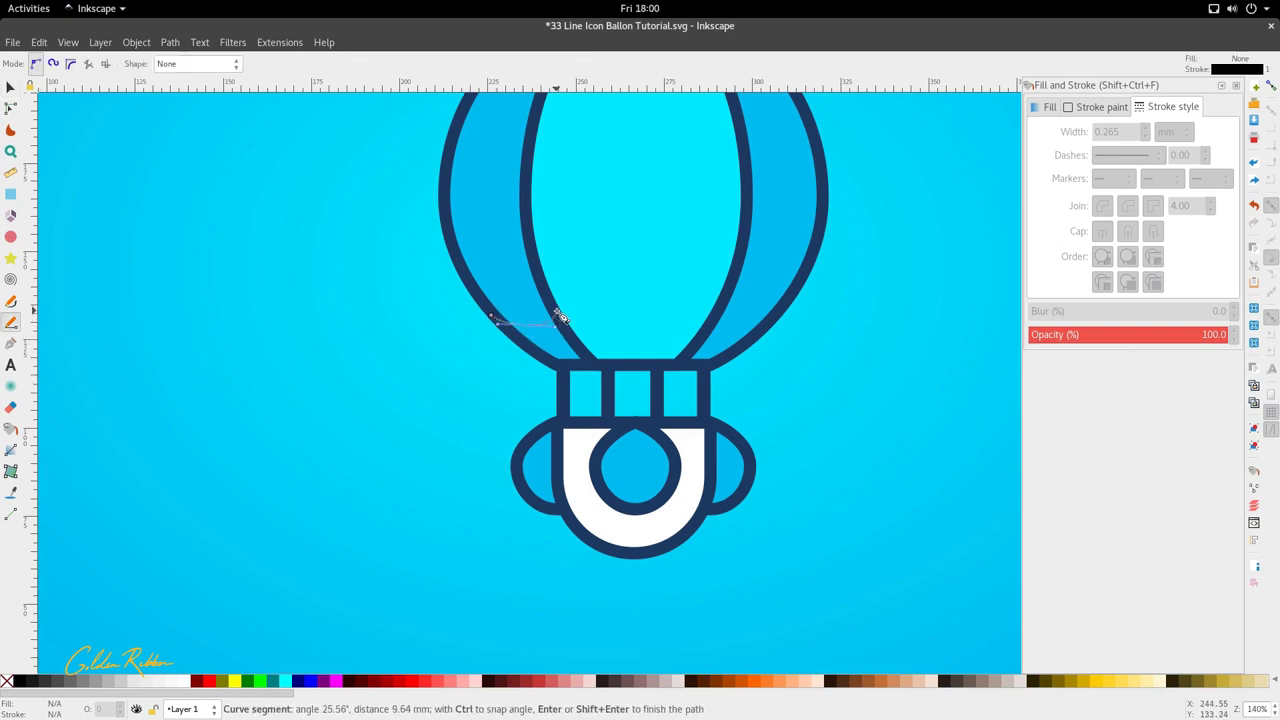
drag(634, 329, 748, 337)
click(713, 308)
click(760, 333)
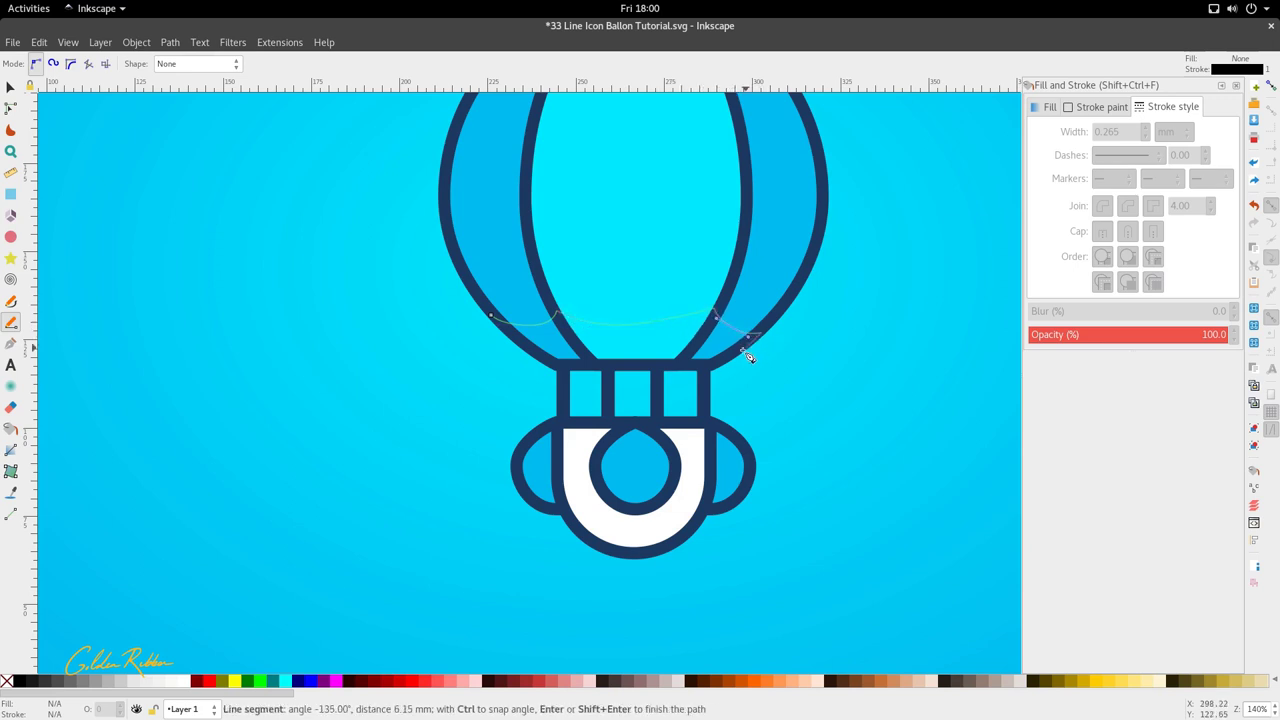
click(707, 364)
click(556, 365)
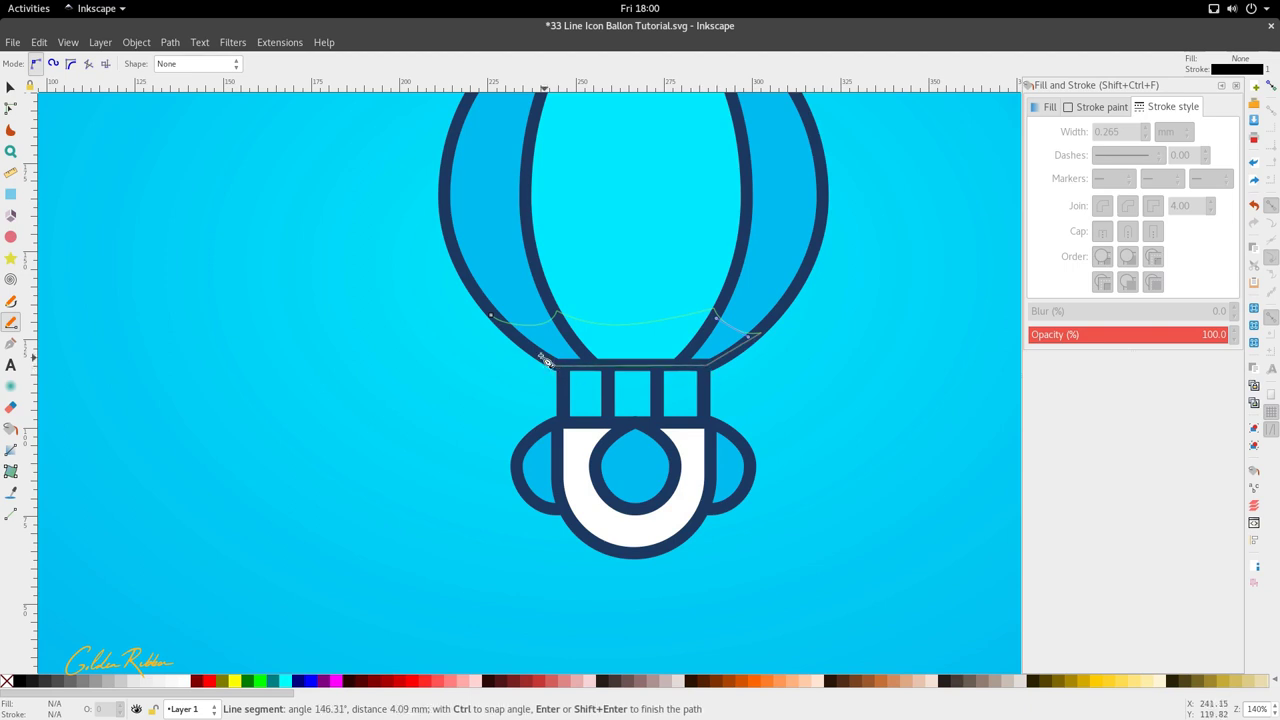
click(493, 320)
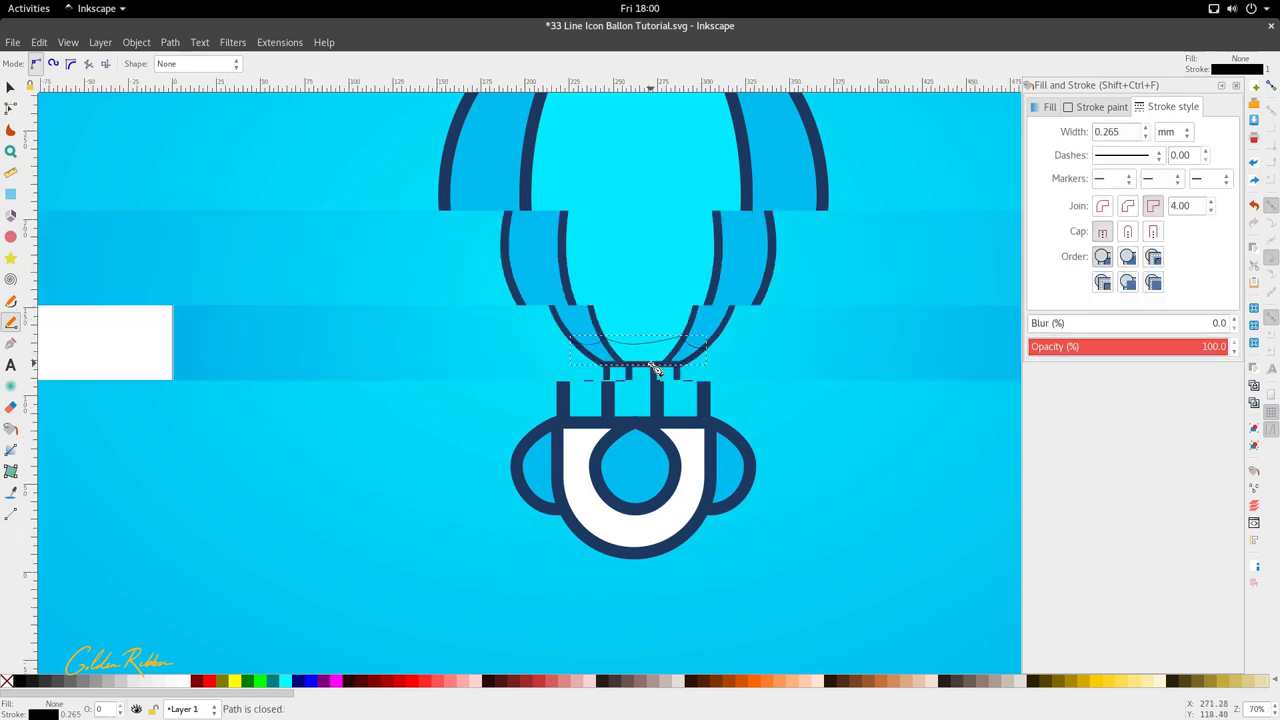
- Adjust the middle curve of the new shape's upper edge by editing its nodes
key(n)
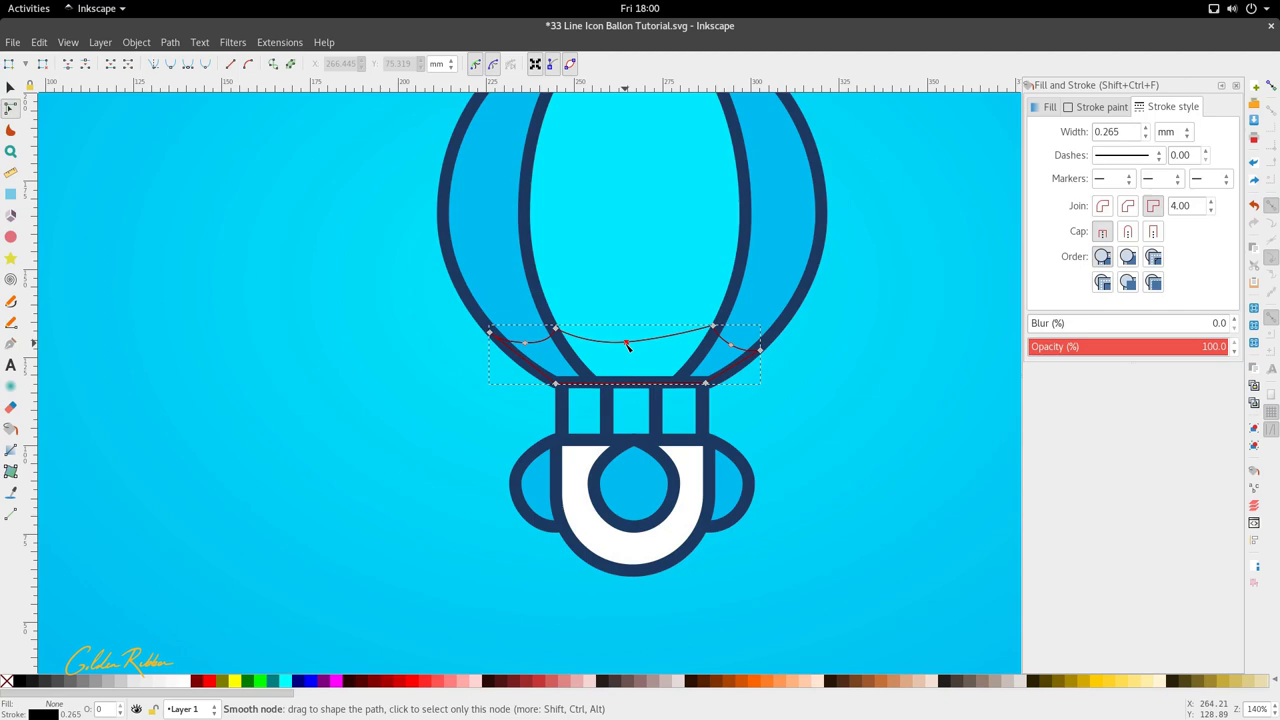
click(625, 342)
drag(664, 339, 681, 347)
- Fill the scalloped shape with sampled cyan and darken the fill to an HSL lightness of 98
key(d)
ctrl+scroll(677, 314, down, 2)
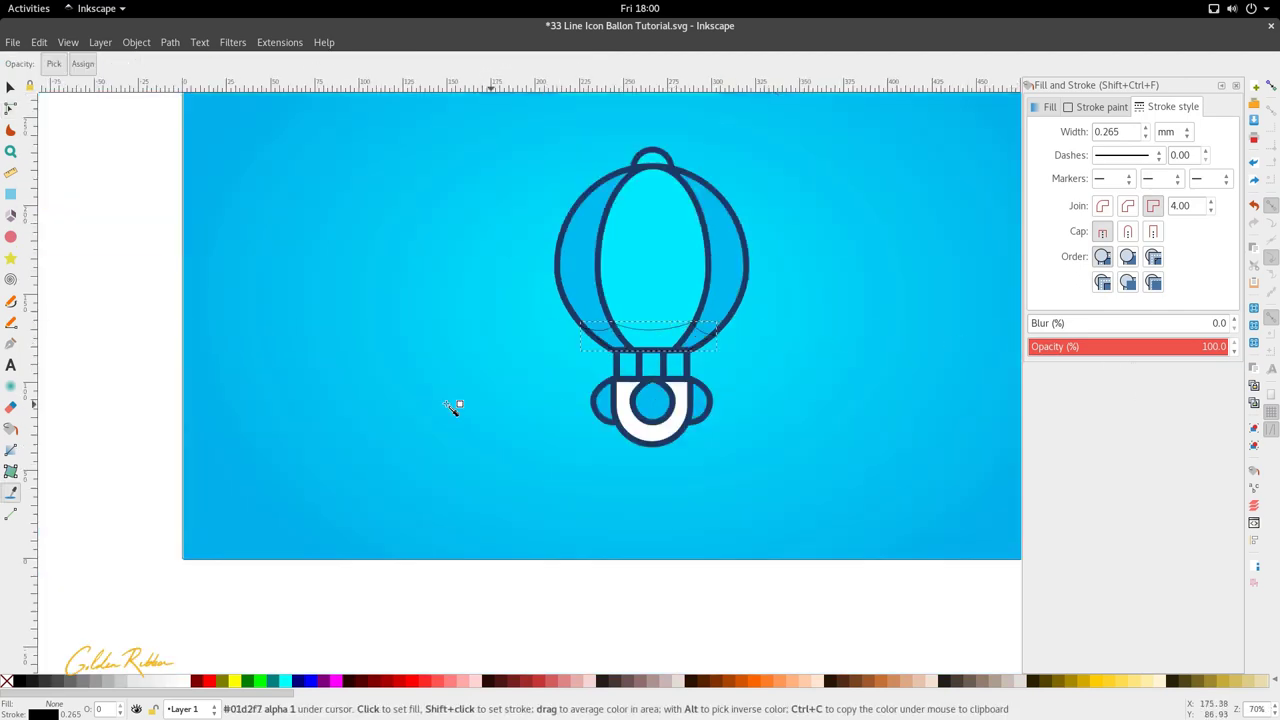
mouse_move(1, 1)
click(783, 522)
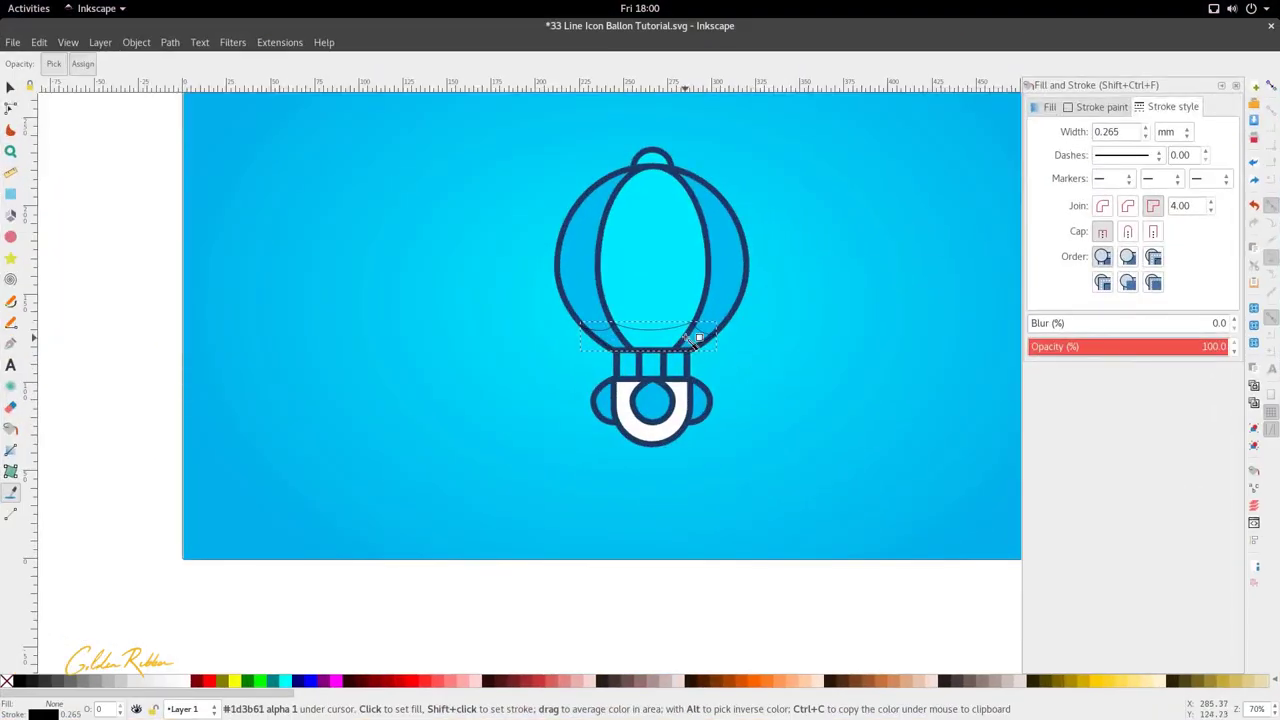
click(731, 316)
key(s)
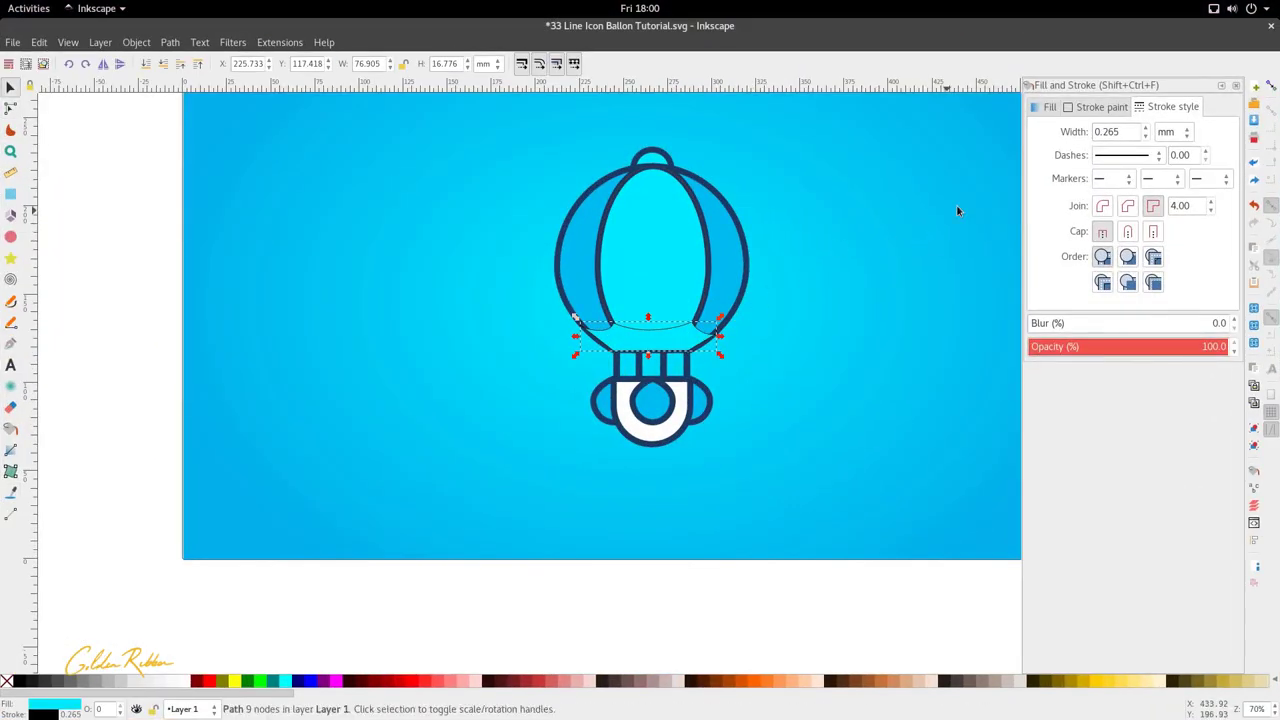
click(1047, 107)
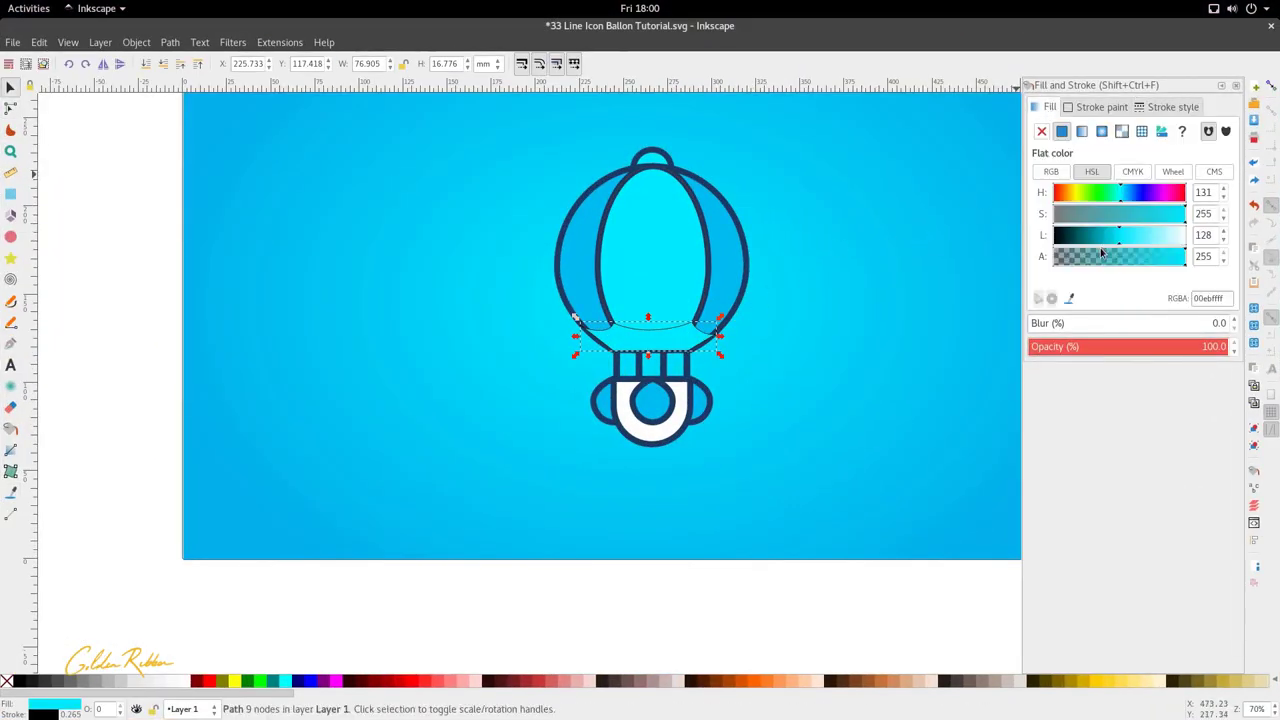
mouse_move(1103, 236)
mouse_down()
mouse_move(1092, 237)
mouse_move(1104, 237)
mouse_up()
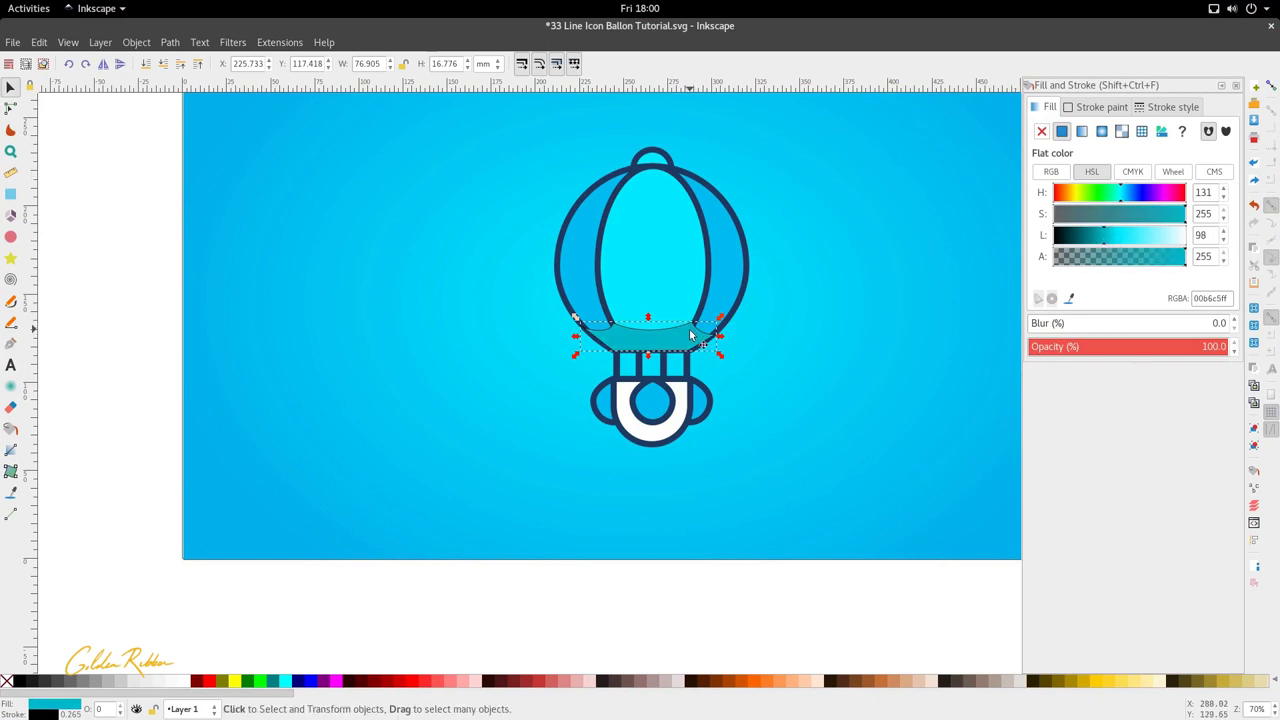
- Fine-tune the left edge of the scalloped shading shape by editing its nodes
scroll(690, 337, up, 3)
key(n)
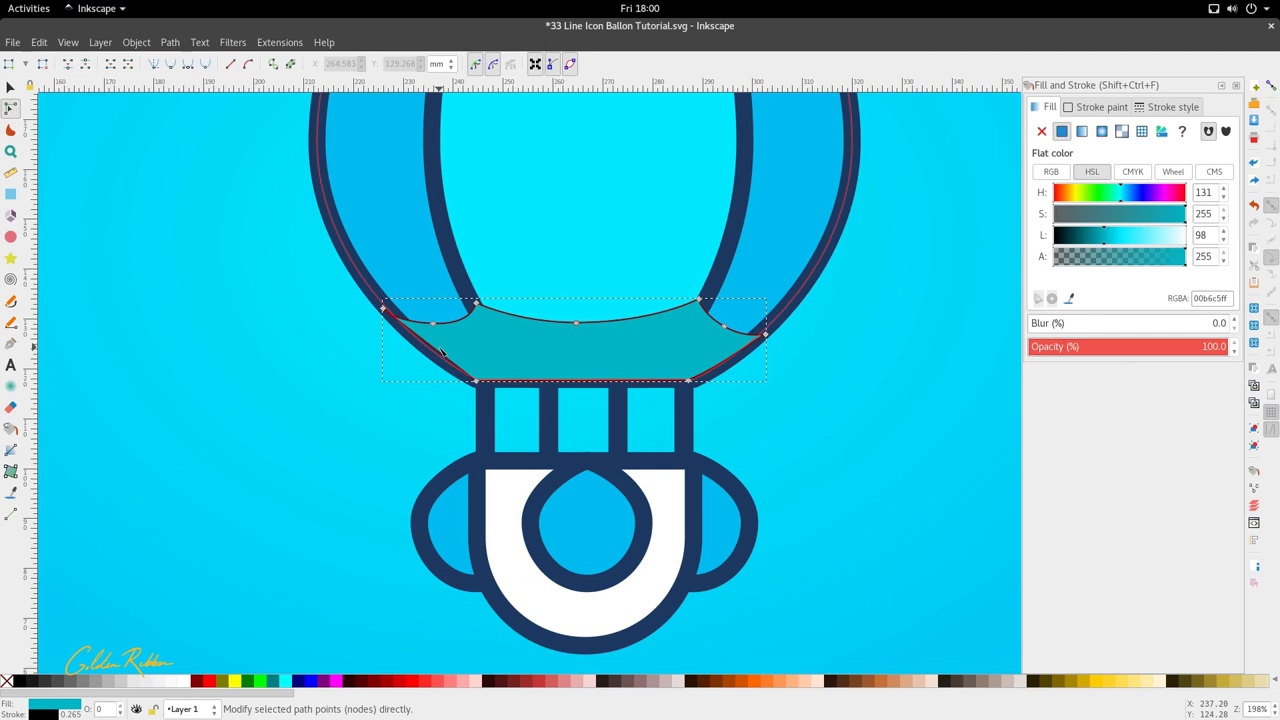
key(s)
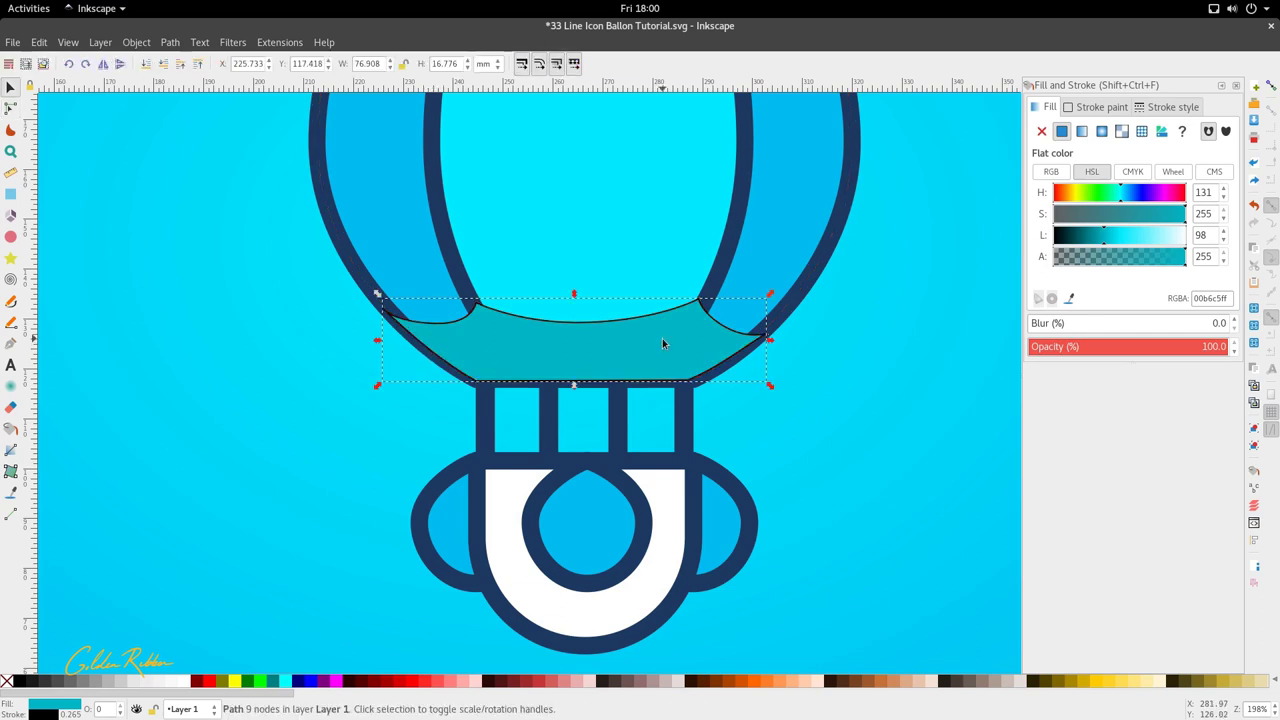
scroll(662, 341, down, 3)
- Raise copies of the envelope's centre panel and the scalloped shape to the front and intersect them into a lower centre shading shape
click(643, 290)
key(Home)
scroll(696, 324, up, 2)
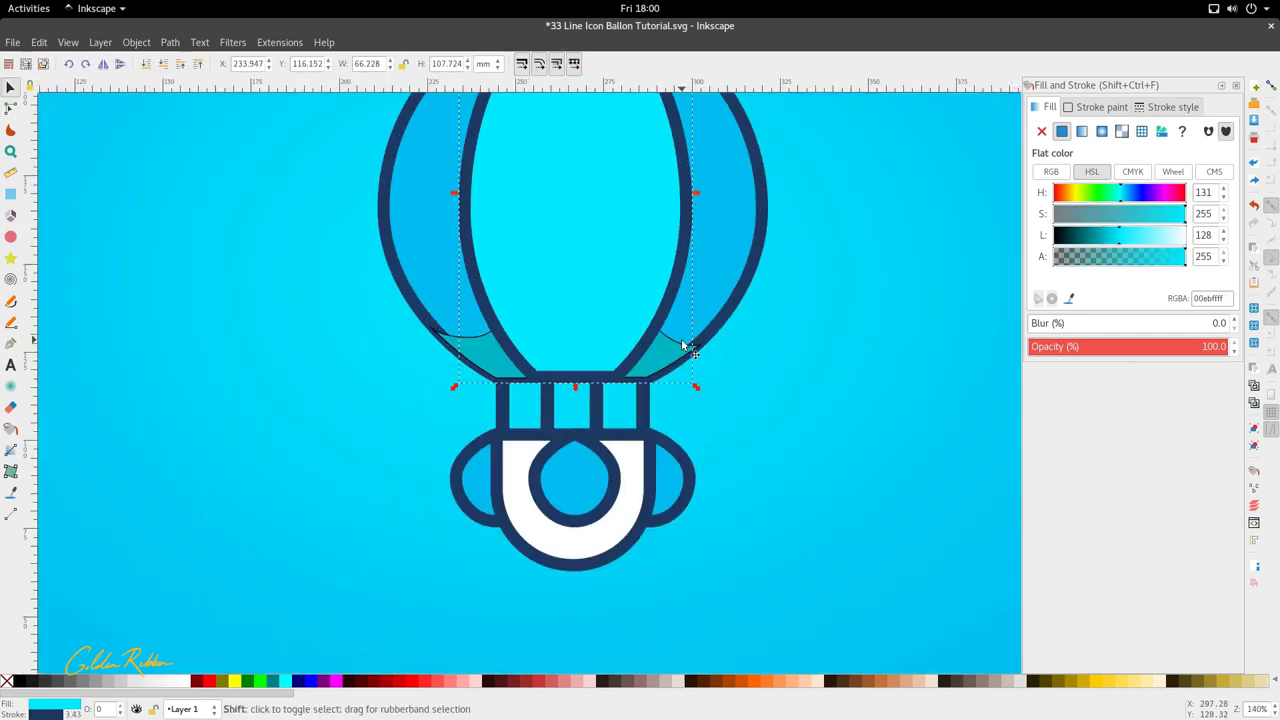
shift+click(683, 345)
click(696, 360)
click(683, 349)
key(Home)
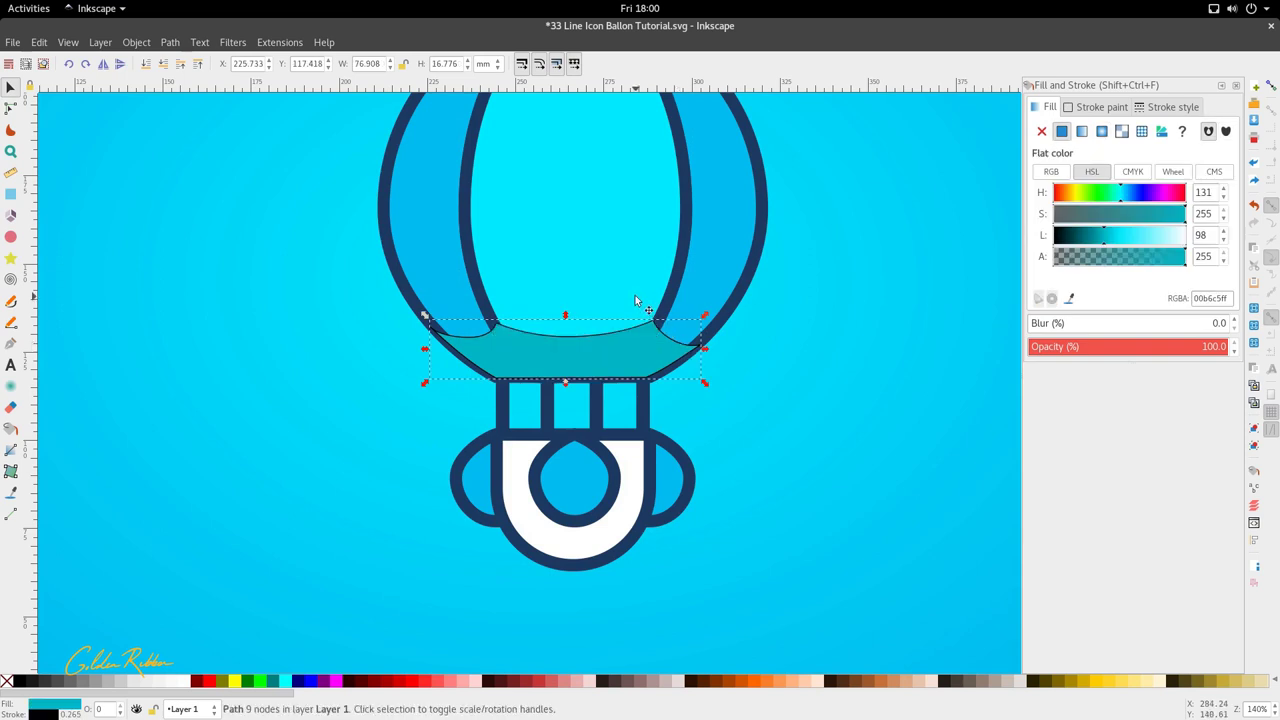
shift+click(636, 281)
key(ctrl+asterisk)
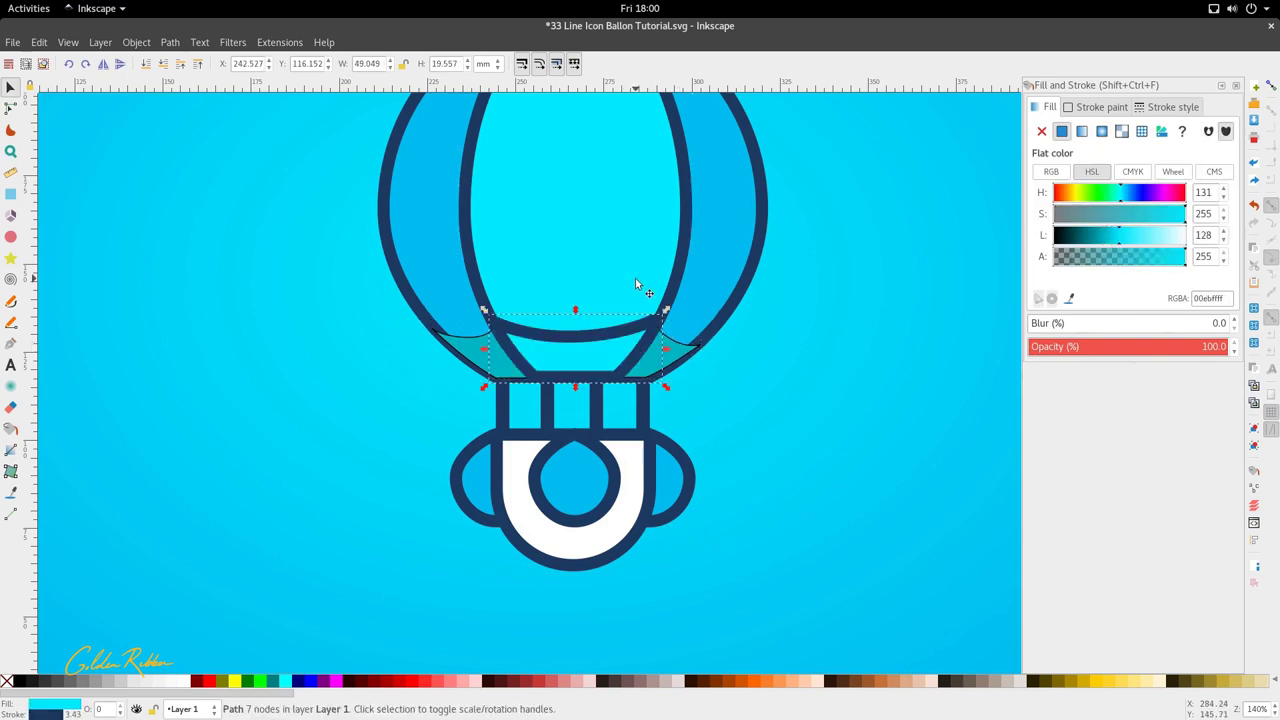
click(705, 205)
key(Home)
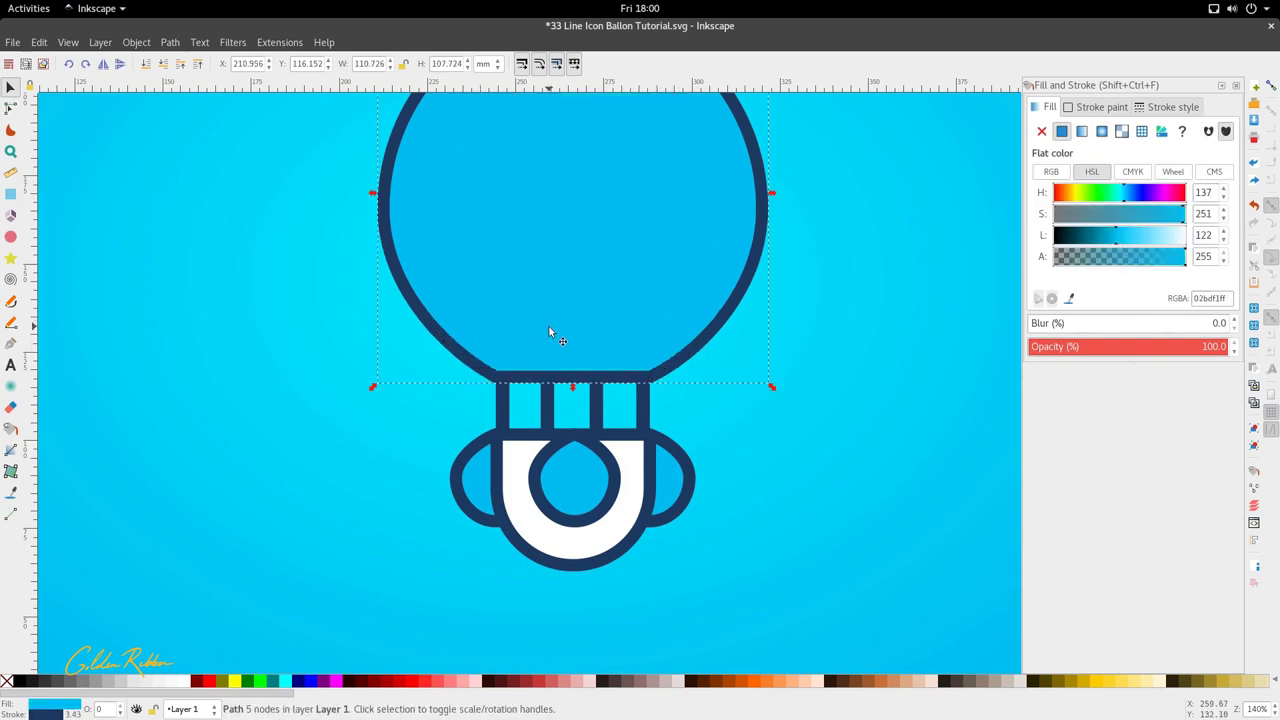
scroll(549, 326, down, 1)
key(ctrl+z)
- Duplicate the blue envelope, raise the copy to the front and remove its fill so only the outline is kept
click(688, 287)
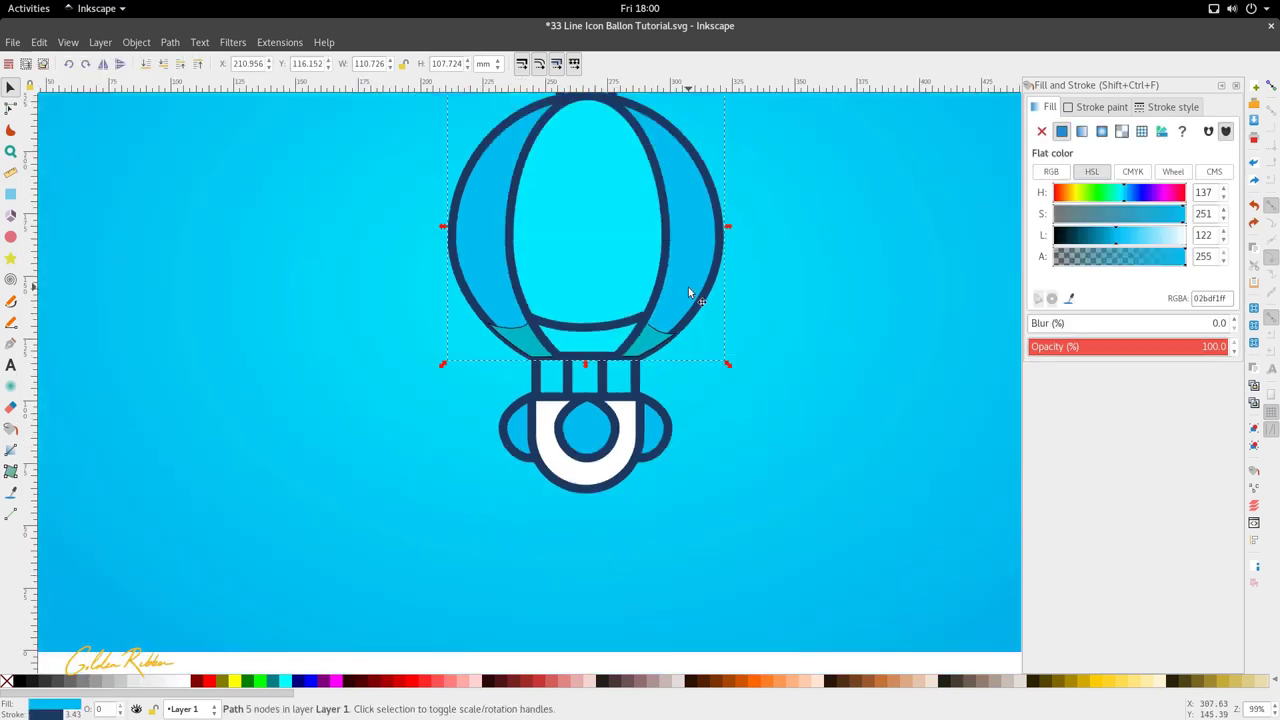
scroll(687, 280, up, 4)
key(Home)
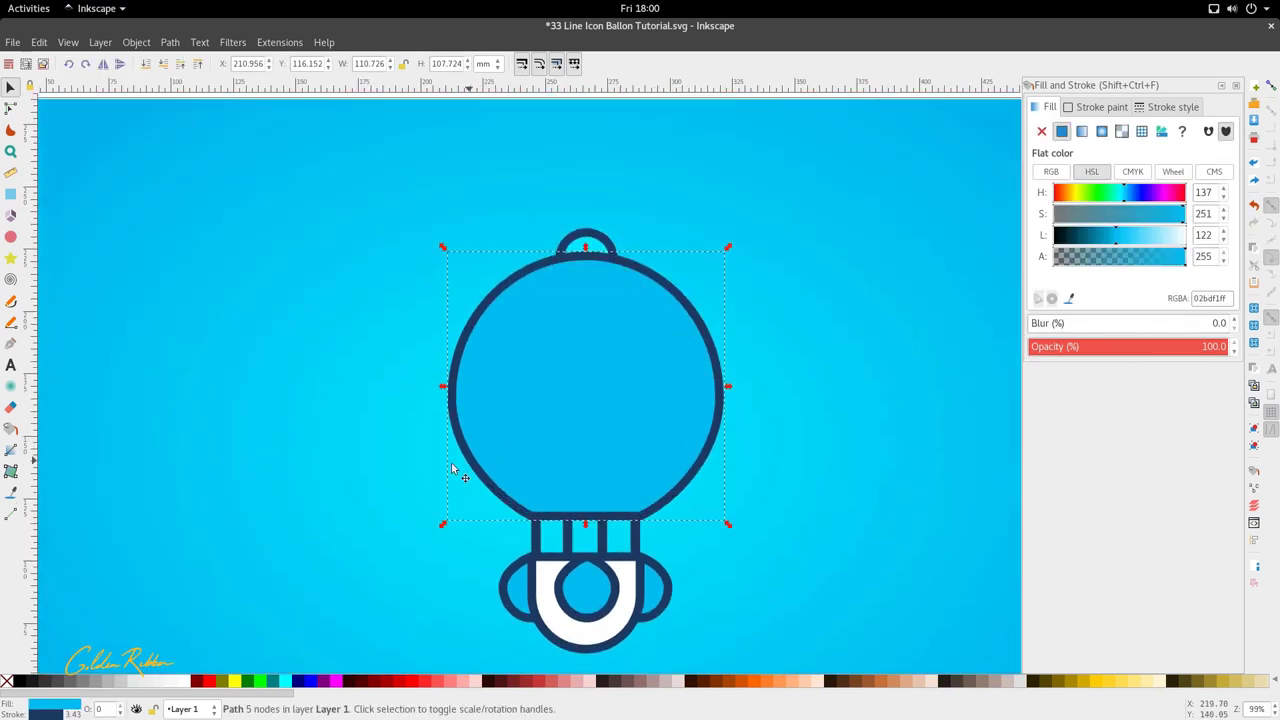
right_click(74, 705)
click(100, 697)
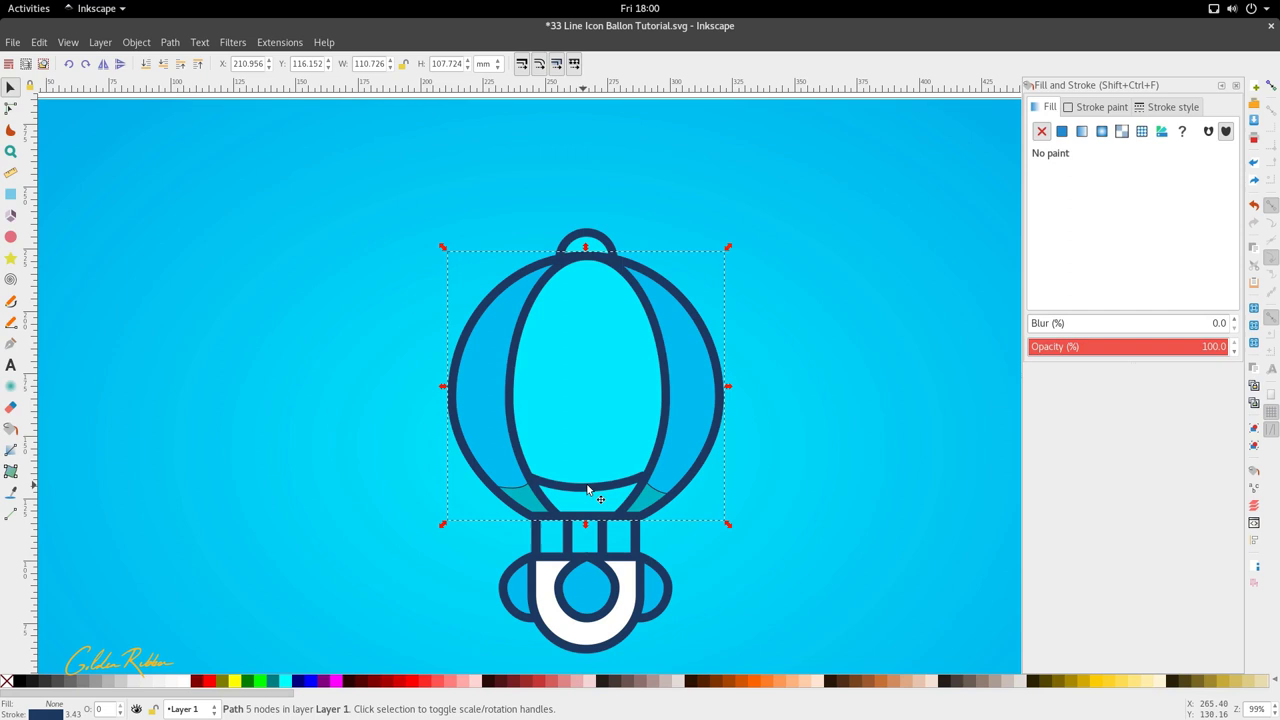
- Fill the scalloped shading shape with the side panel's sampled blue and darken it to an HSL lightness of 99
click(660, 491)
key(d)
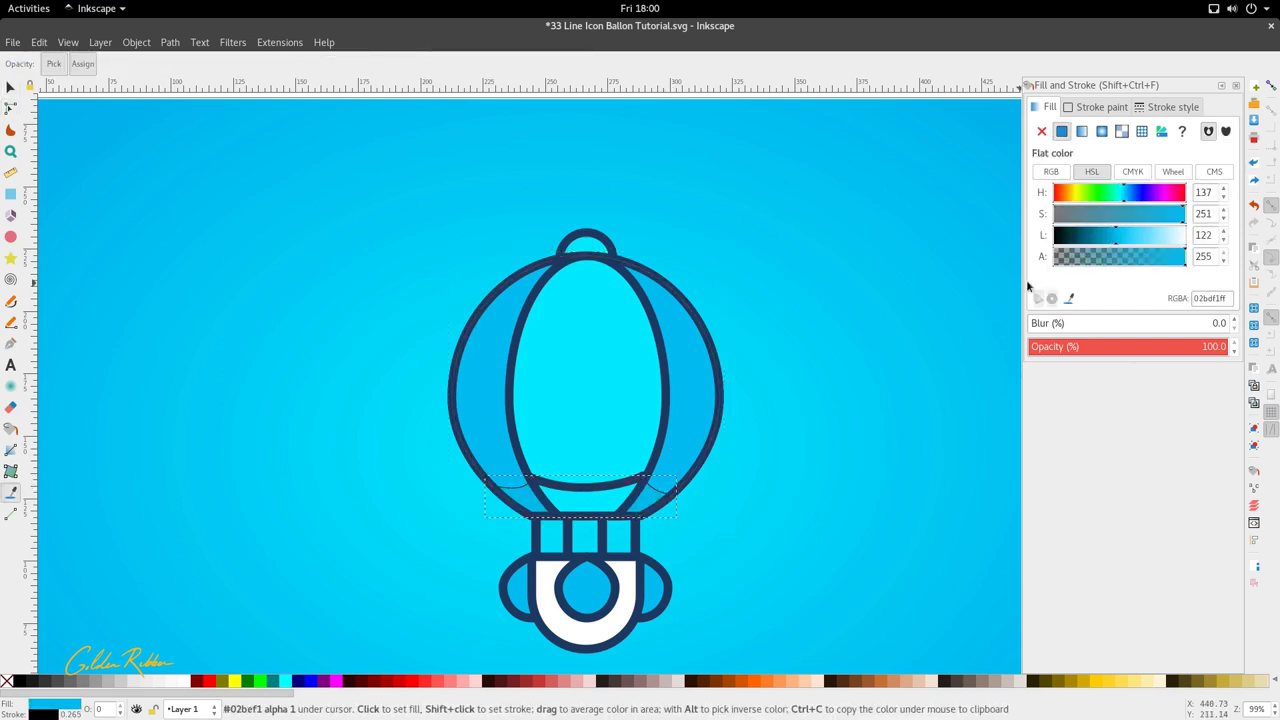
click(1106, 242)
key(s)
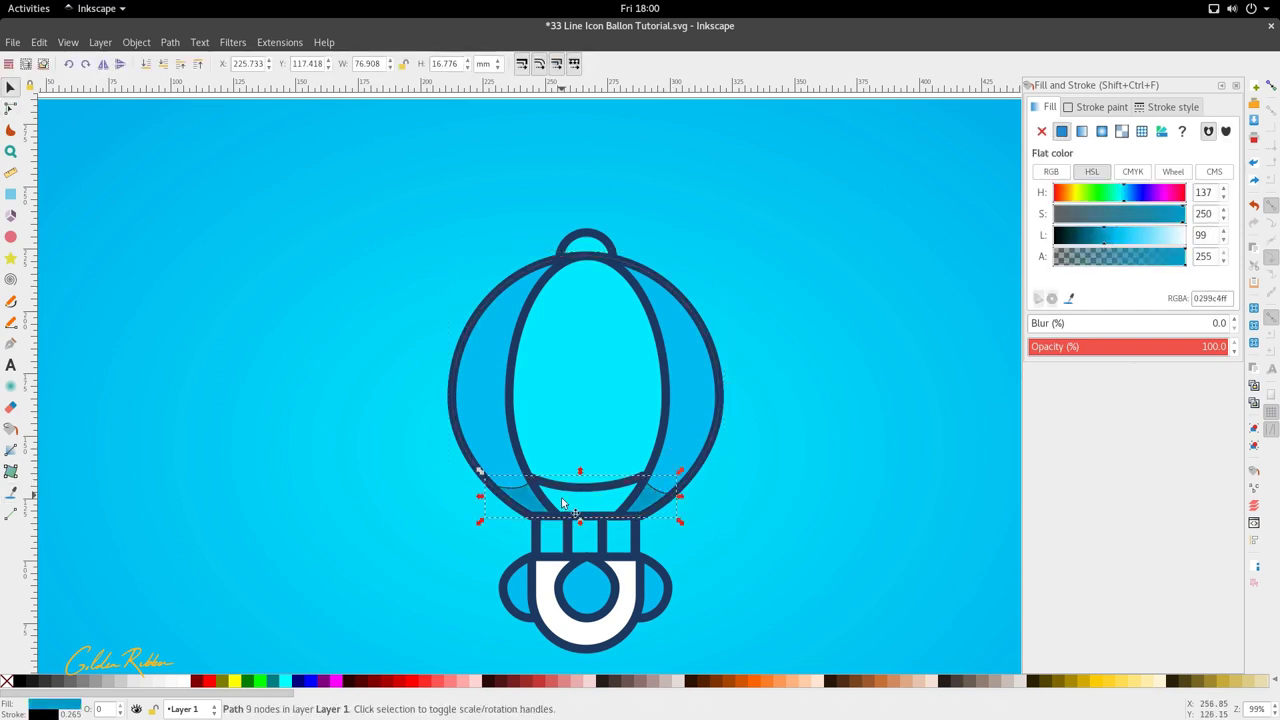
- Darken the cyan fill of the lower centre shading shape to an HSL lightness of 104
scroll(638, 491, up, 2)
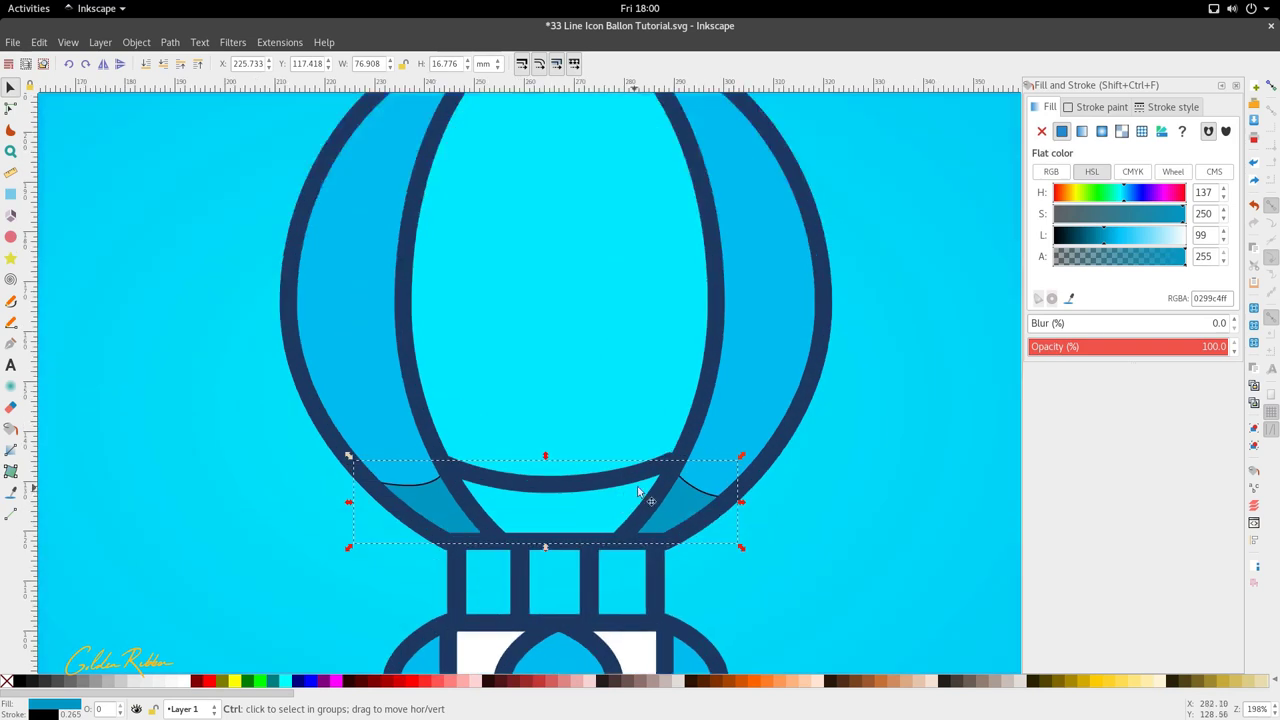
double_click(586, 508)
key(d)
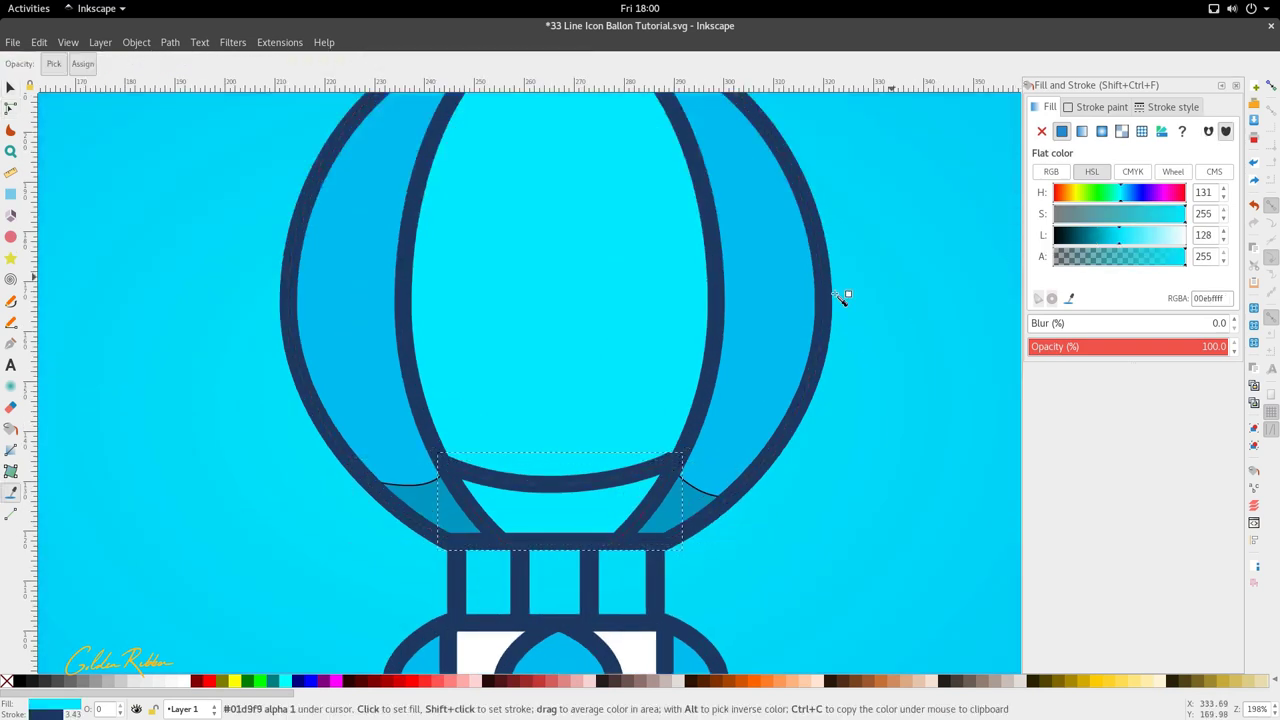
click(1106, 235)
key(s)
scroll(685, 420, down, 3)
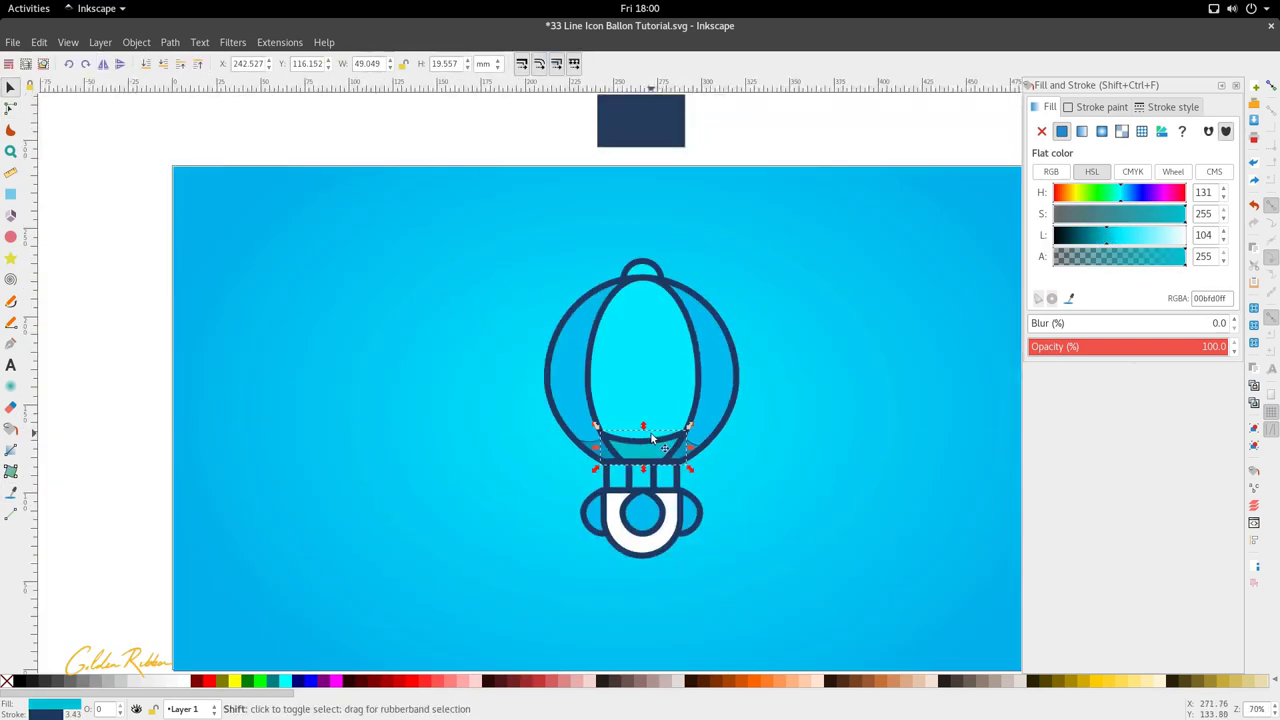
- Remove the strokes from both shading shapes at the envelope's lower end
shift+click(594, 447)
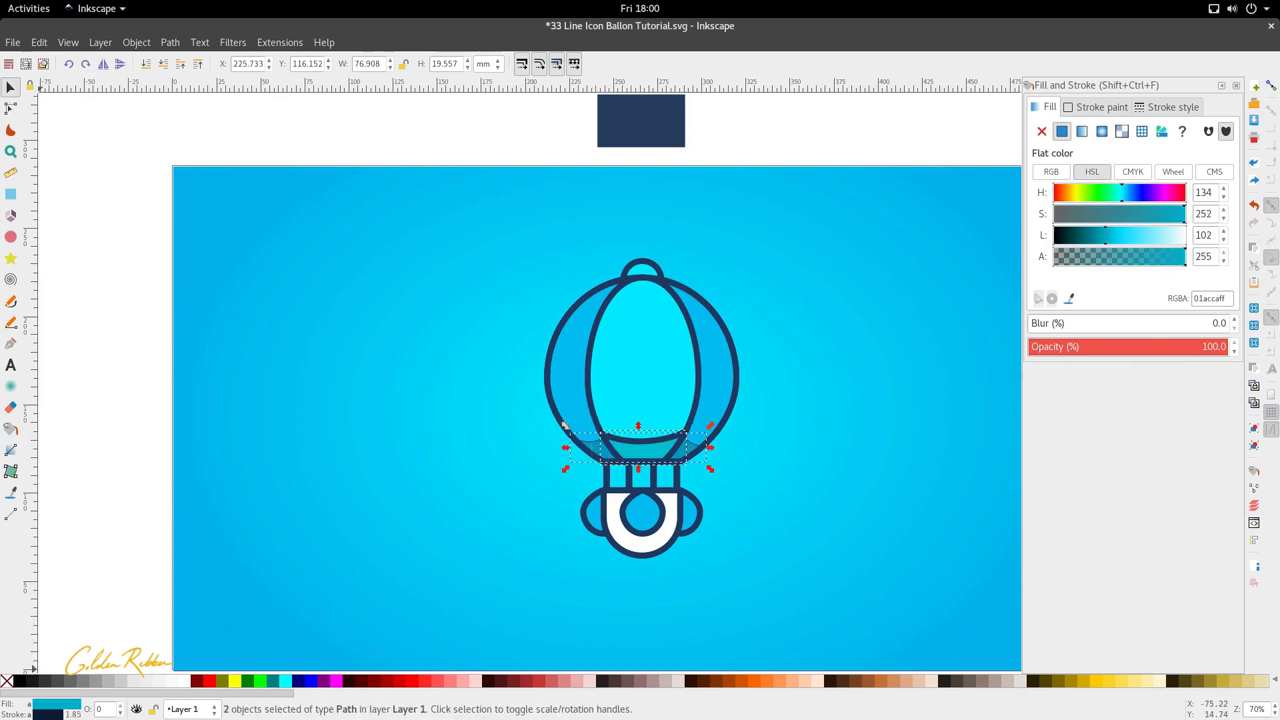
click(176, 531)
scroll(670, 430, up, 2)
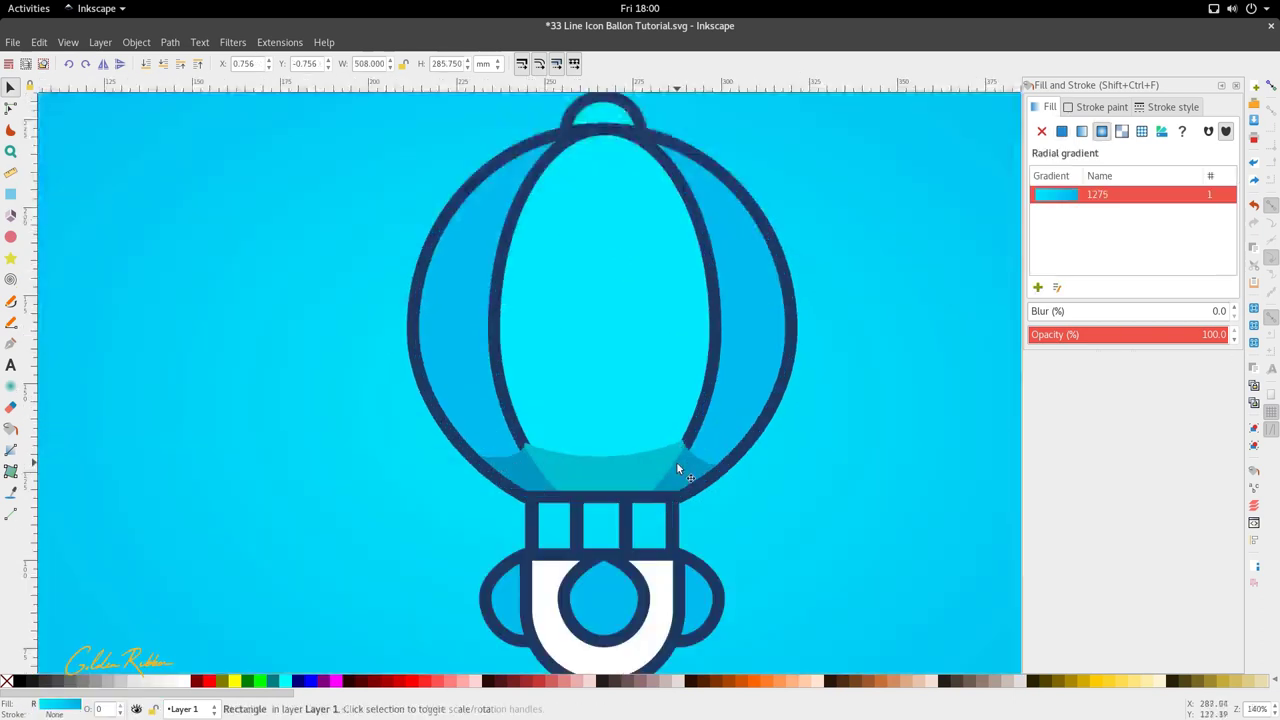
- Duplicate the envelope's centre panel, raise the copy to the front and remove its fill
click(675, 463)
click(713, 356)
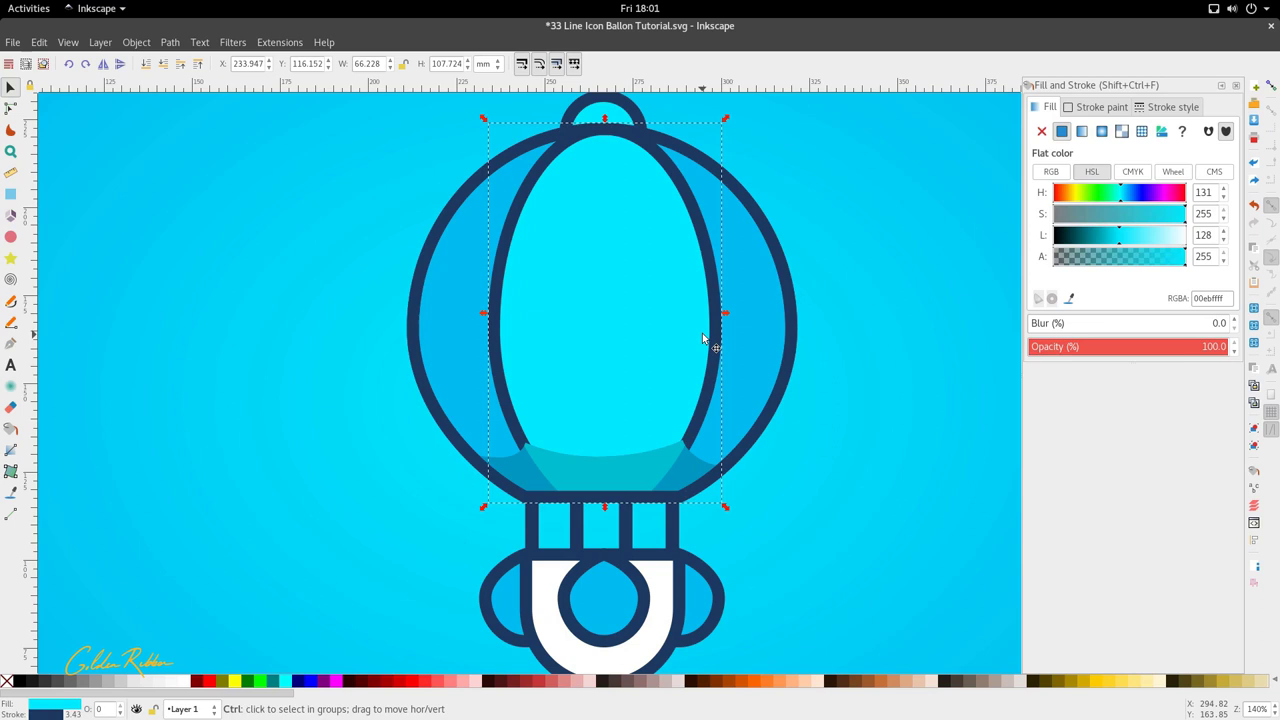
key(ctrl+d)
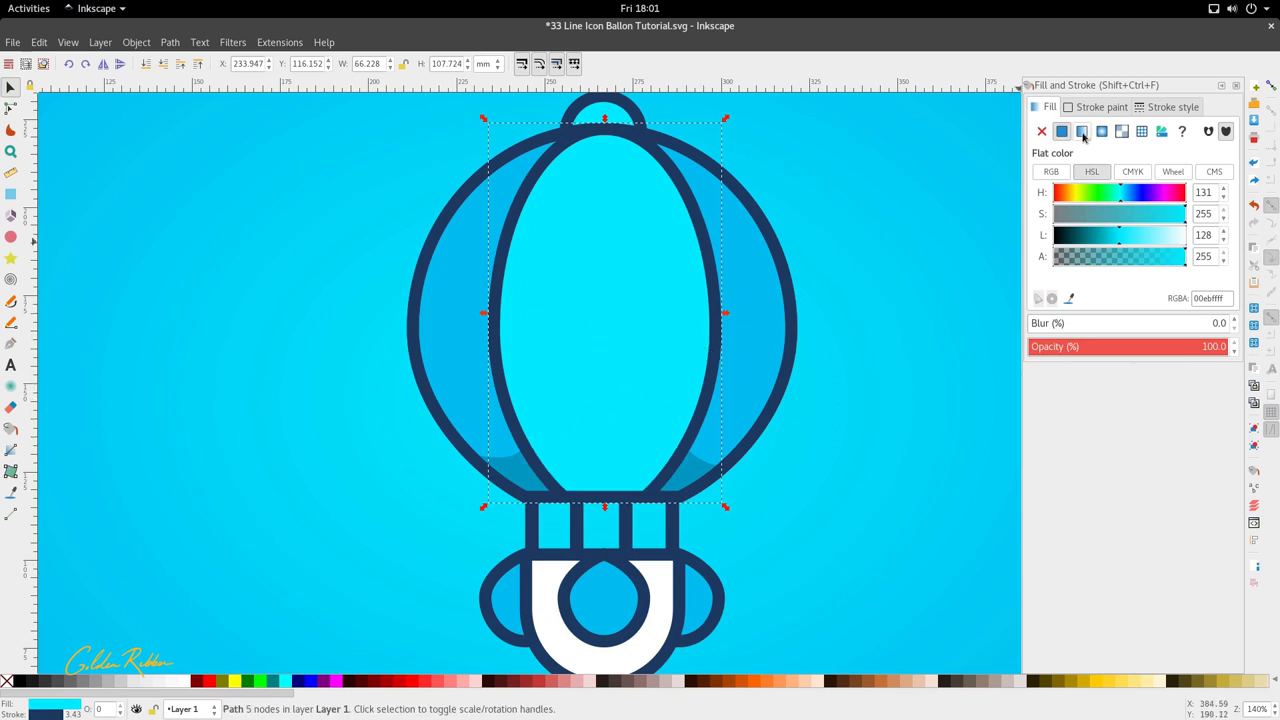
click(1042, 133)
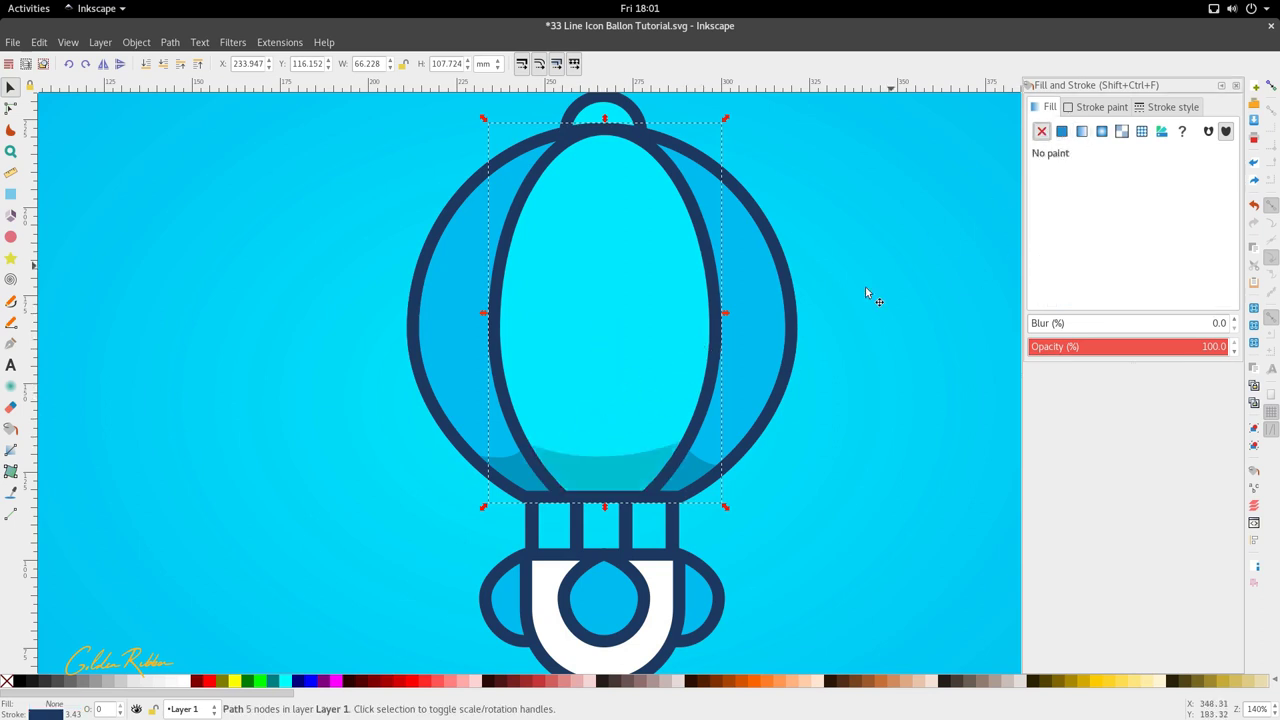
- Adjust the upper corner nodes of the lower centre shading shape so they sit beneath the panel's navy outline
scroll(690, 395, down, 2)
click(677, 408)
scroll(677, 408, up, 2)
click(677, 409)
key(n)
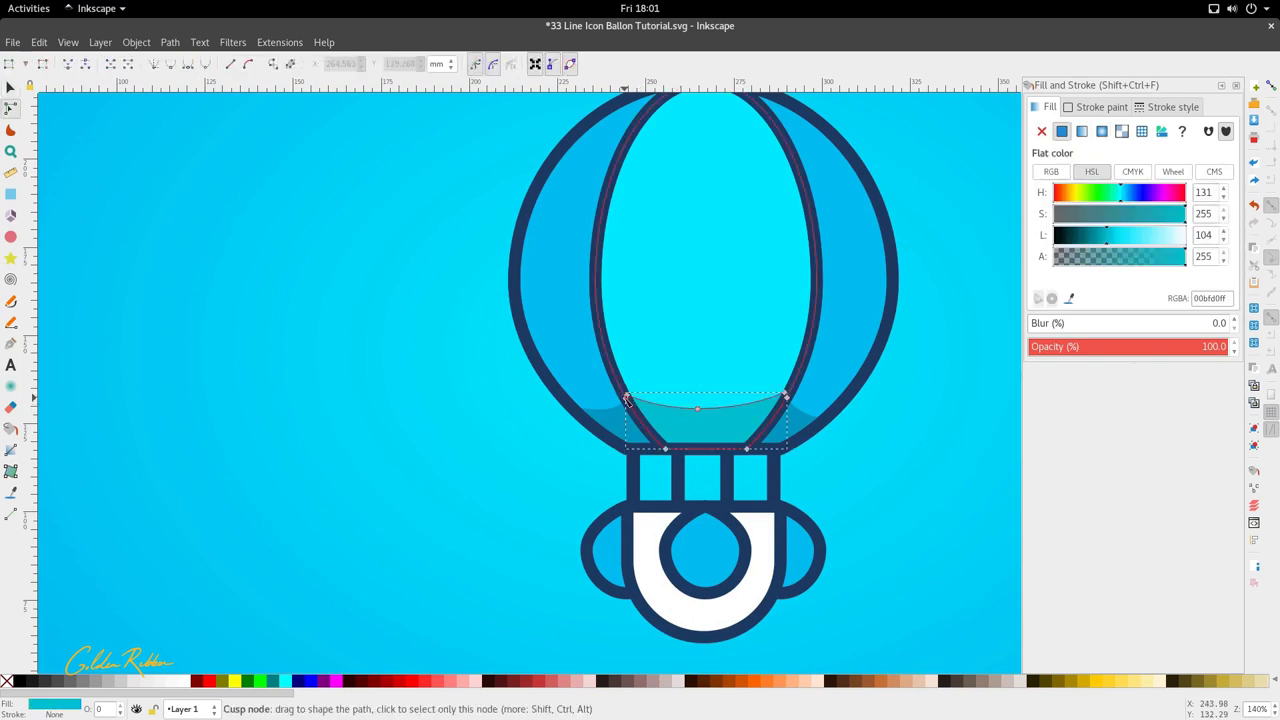
key(s)
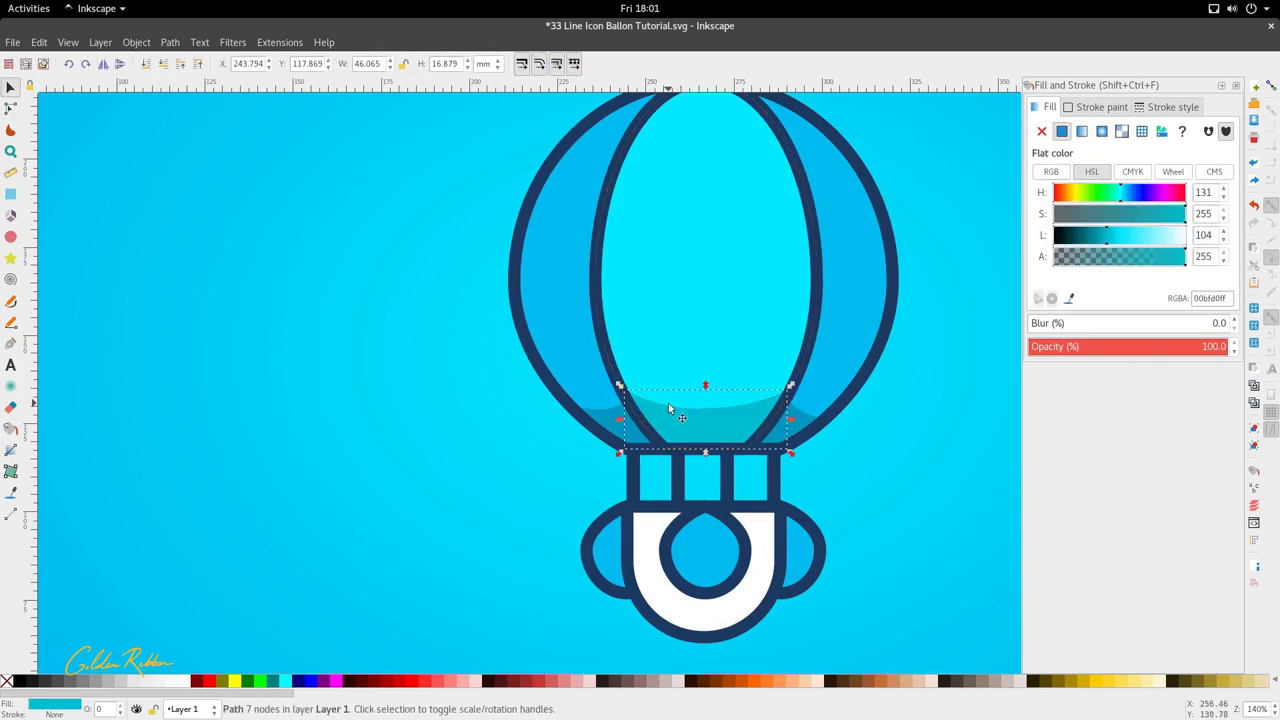
scroll(675, 398, down, 2)
scroll(763, 416, down, 2)
click(720, 389)
scroll(720, 389, up, 2)
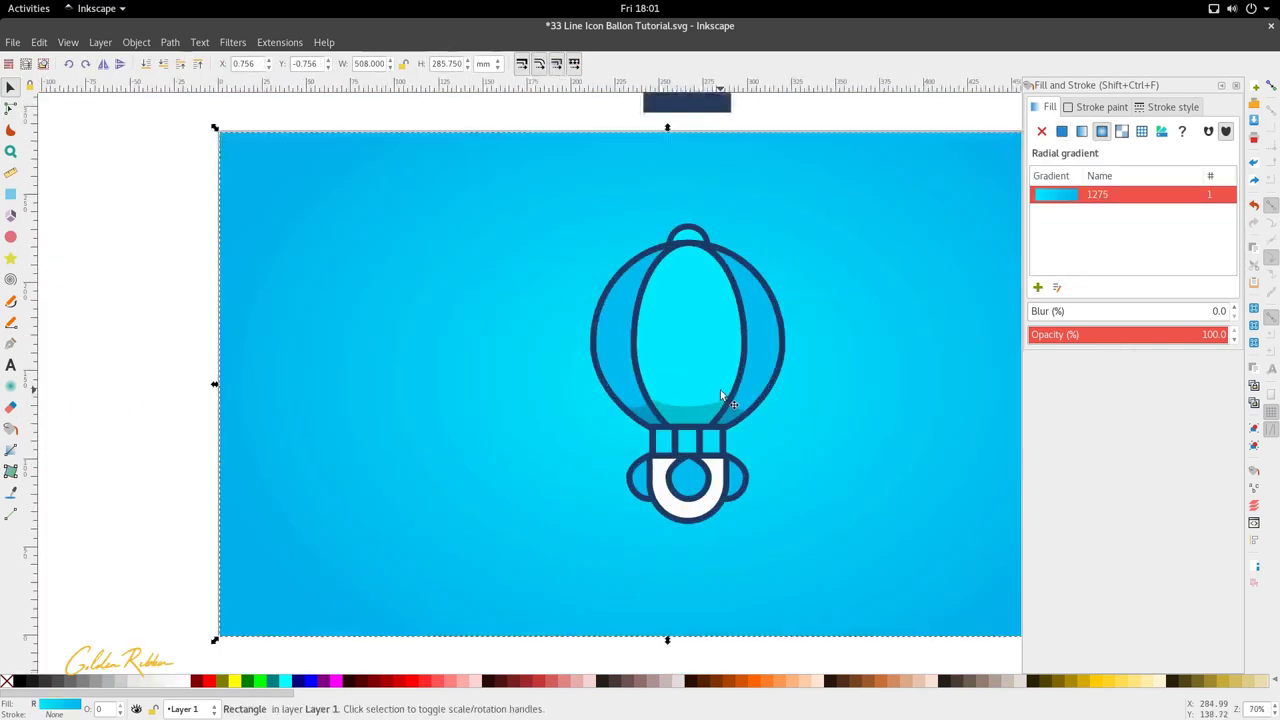
- Draw a highlight ellipse about 27 by 59 mm in the centre panel, filled with sampled cyan lightened to an HSL lightness of 166
click(11, 237)
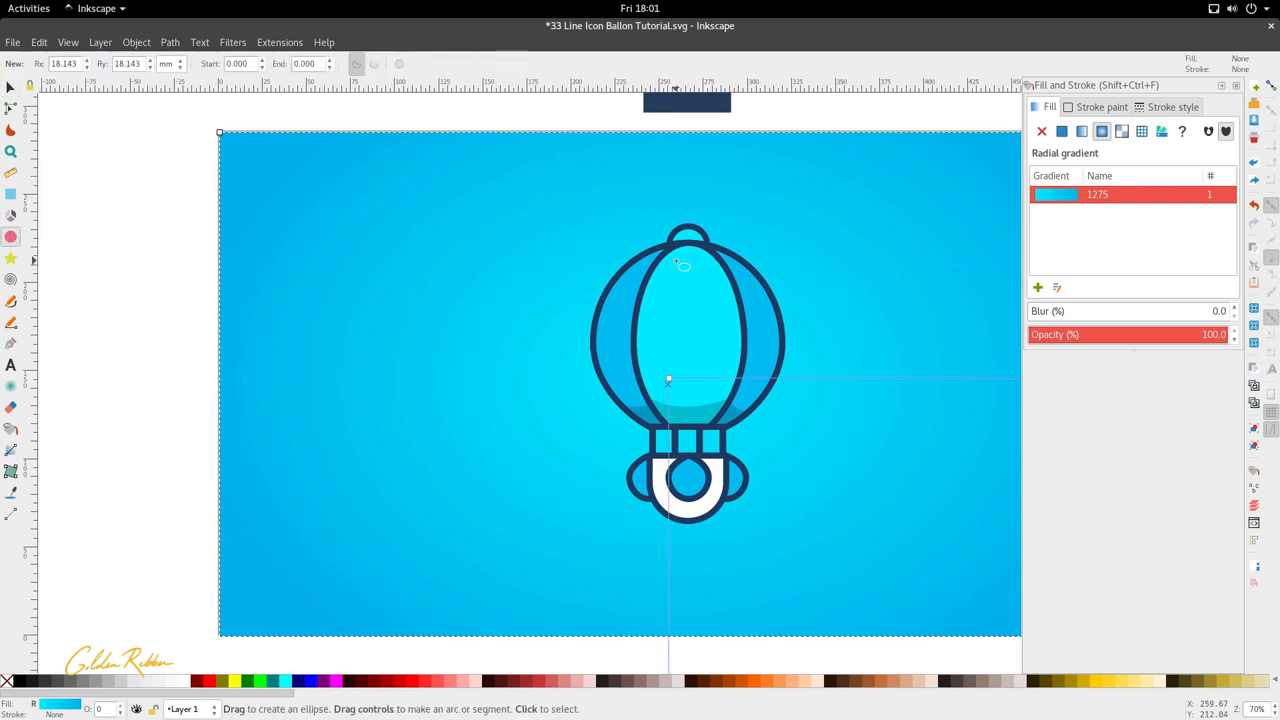
drag(672, 258, 722, 362)
key(d)
click(706, 357)
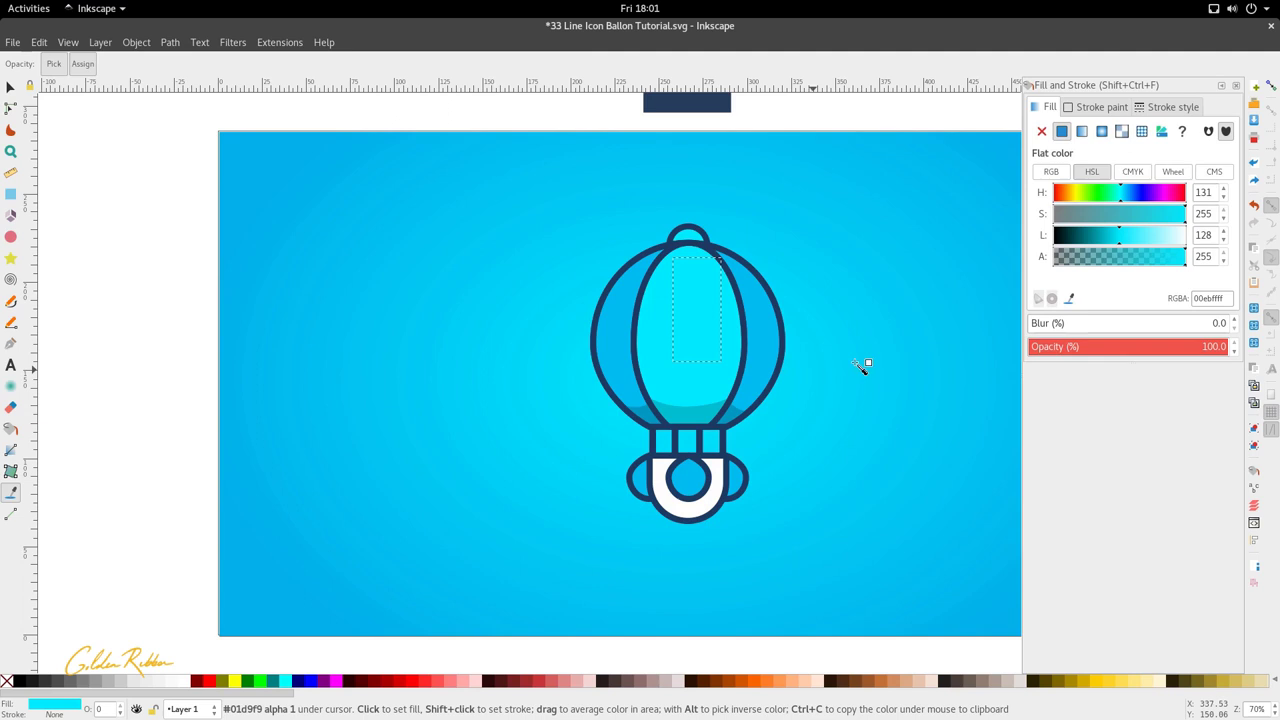
click(1133, 246)
drag(1133, 246, 1137, 246)
key(s)
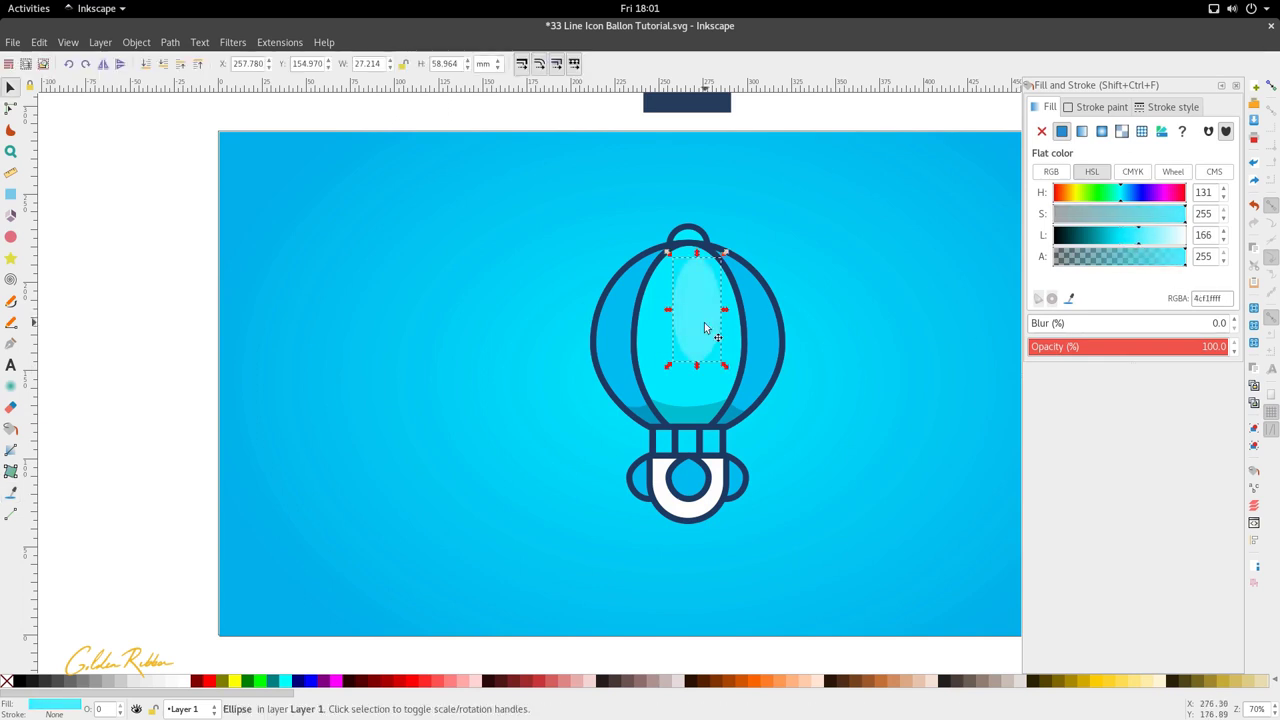
- Move the highlight ellipse toward the centre panel's left edge and tilt it slightly clockwise
drag(708, 337, 680, 332)
click(680, 332)
drag(706, 256, 715, 261)
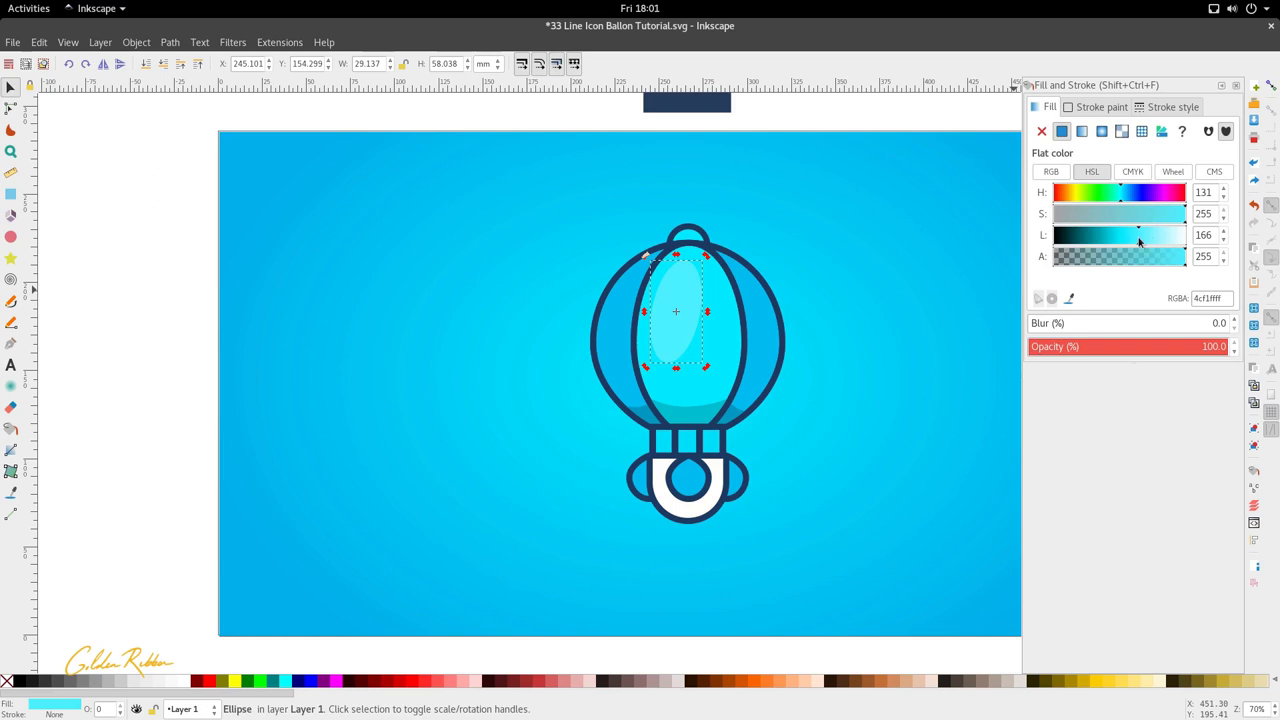
- Set the lower centre shading's HSL lightness to 111 and nudge the highlight ellipse slightly upward
drag(1143, 243, 1111, 244)
click(688, 412)
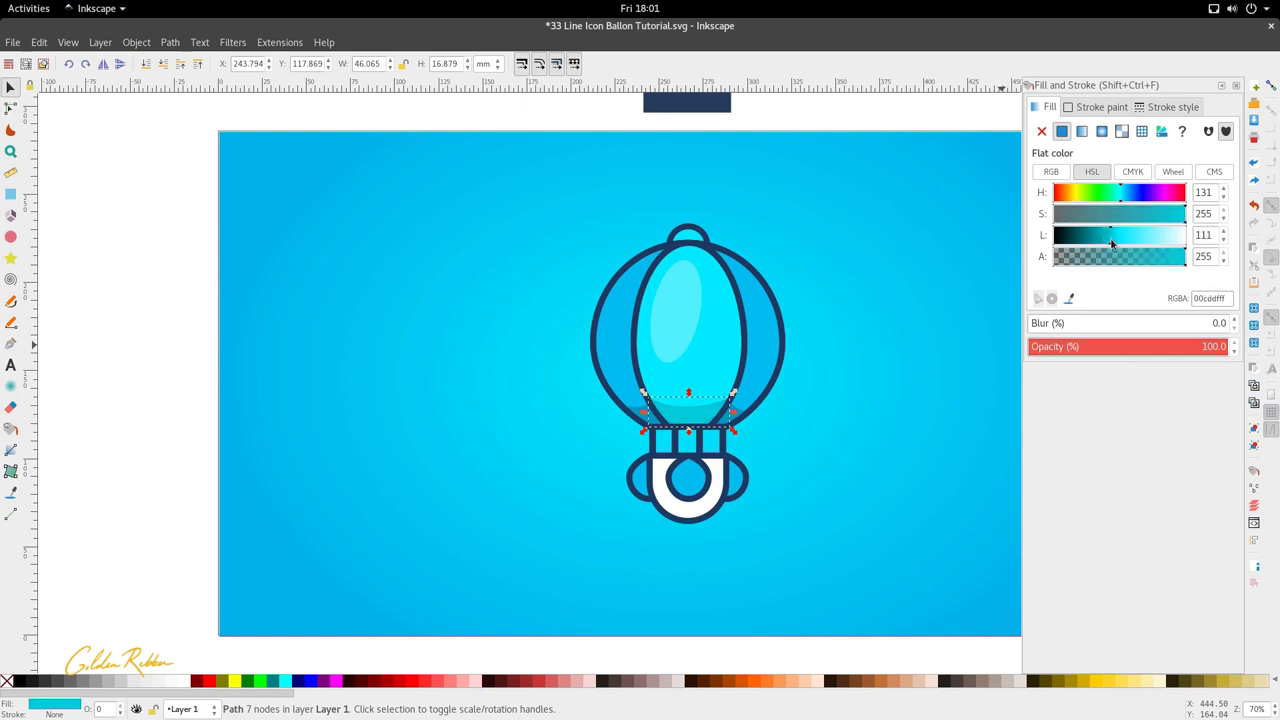
click(697, 320)
drag(689, 355, 668, 395)
key(Delete)
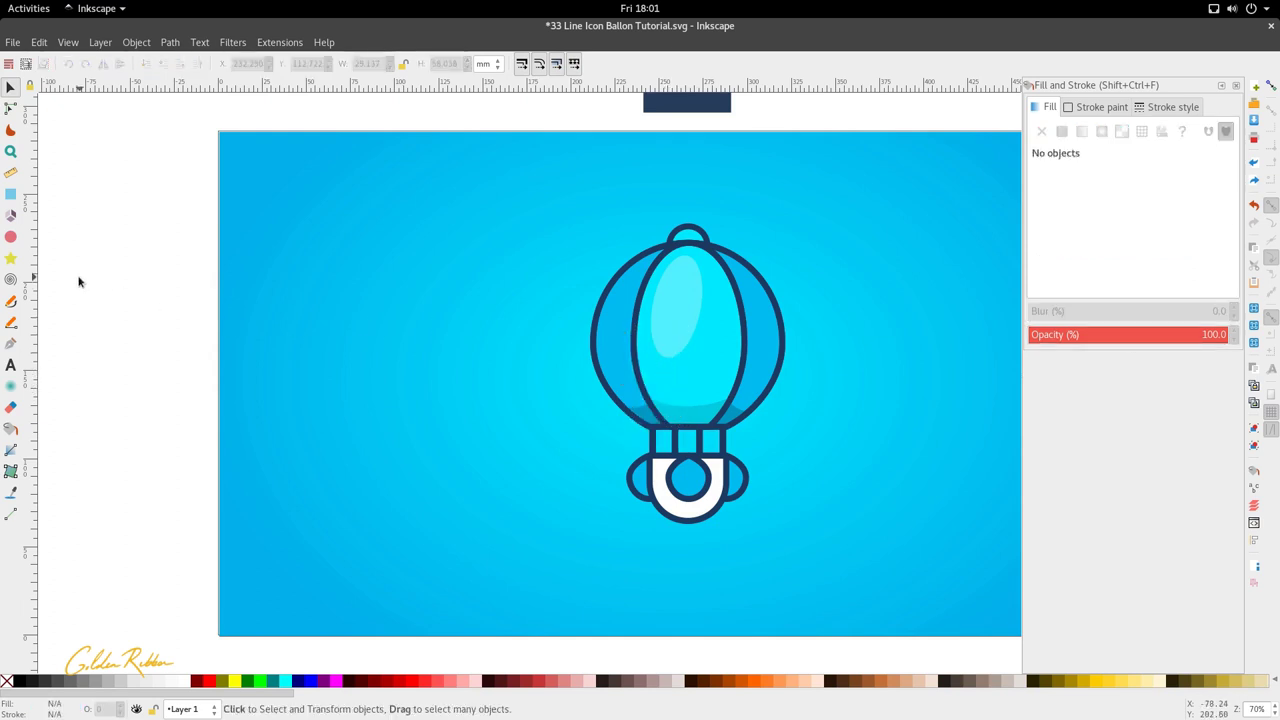
- Draw a small highlight circle below the large ellipse and fill it with the ellipse's sampled light cyan
click(10, 237)
drag(652, 368, 624, 251)
key(d)
click(675, 346)
scroll(677, 369, down, 1)
scroll(667, 374, up, 2)
- Place a smaller tilted highlight ellipse, about 12 by 23 mm, in the upper part of the envelope's left panel
key(s)
key(ctrl+d)
click(602, 287)
drag(598, 301, 604, 302)
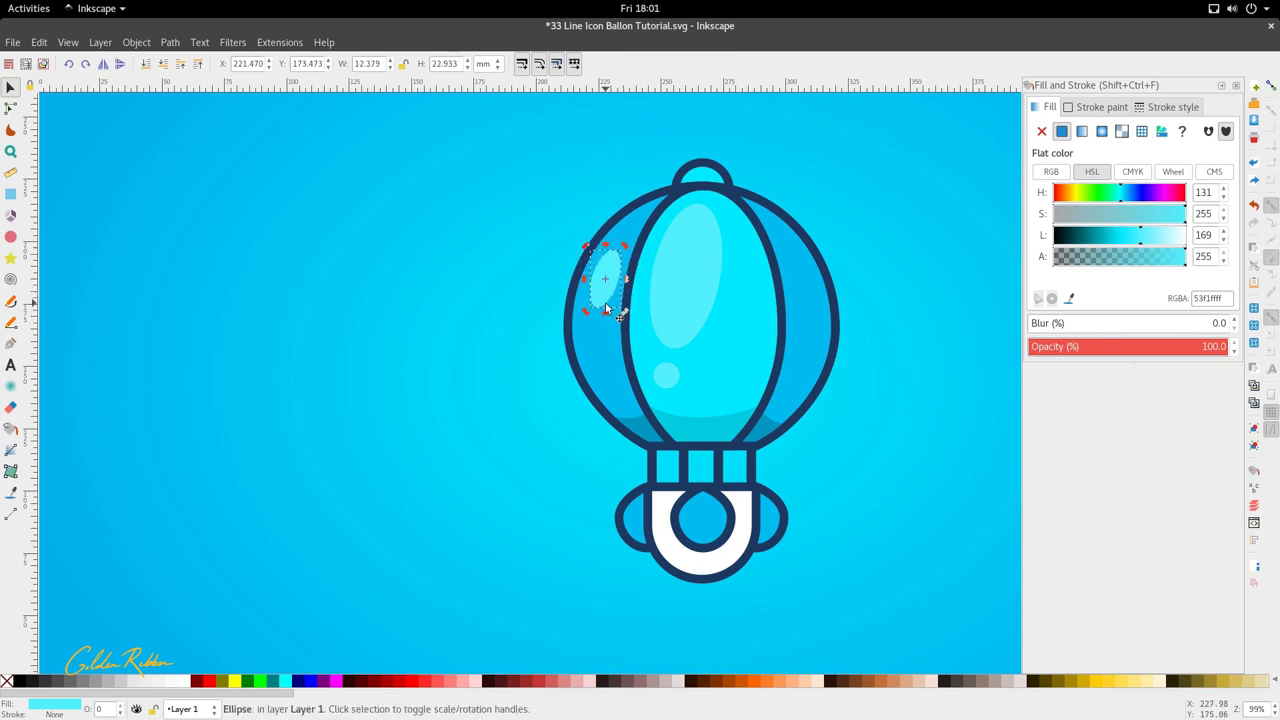
- Fill the left panel's highlight ellipse with the panel's sampled blue and lighten it to an HSL lightness of 167
key(F7)
click(611, 313)
key(space)
key(space)
key(space)
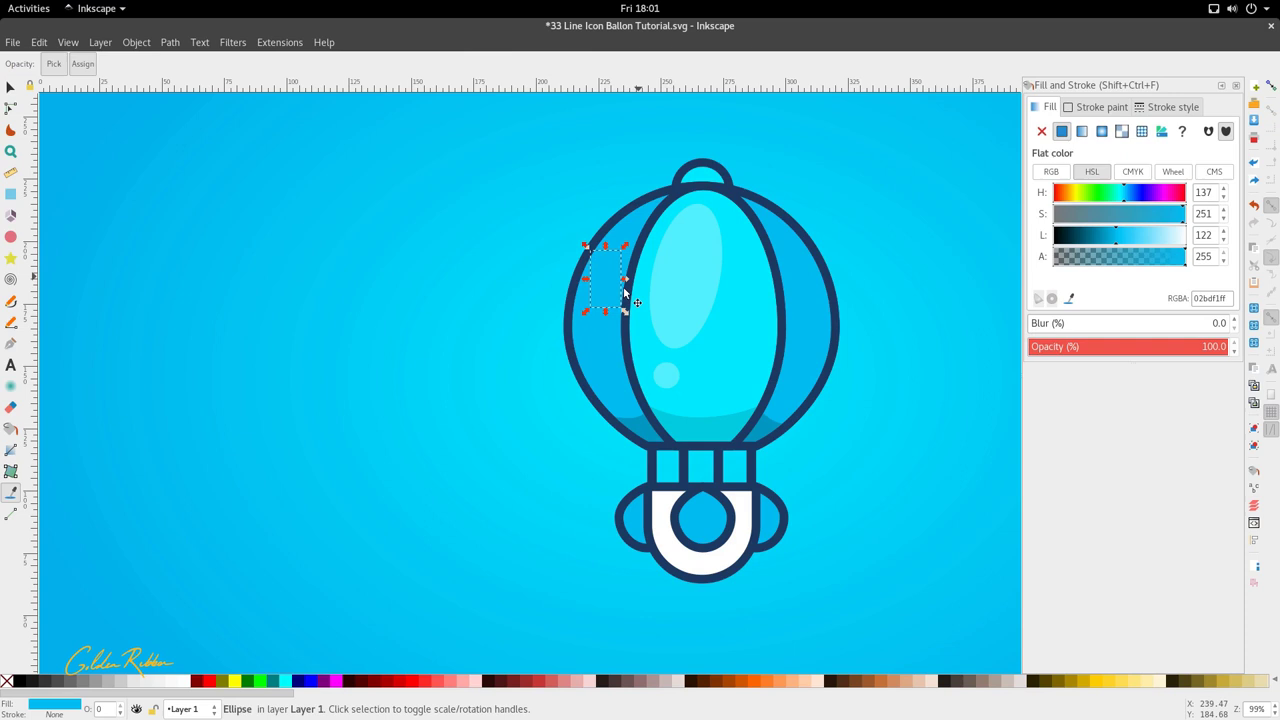
key(space)
key(space)
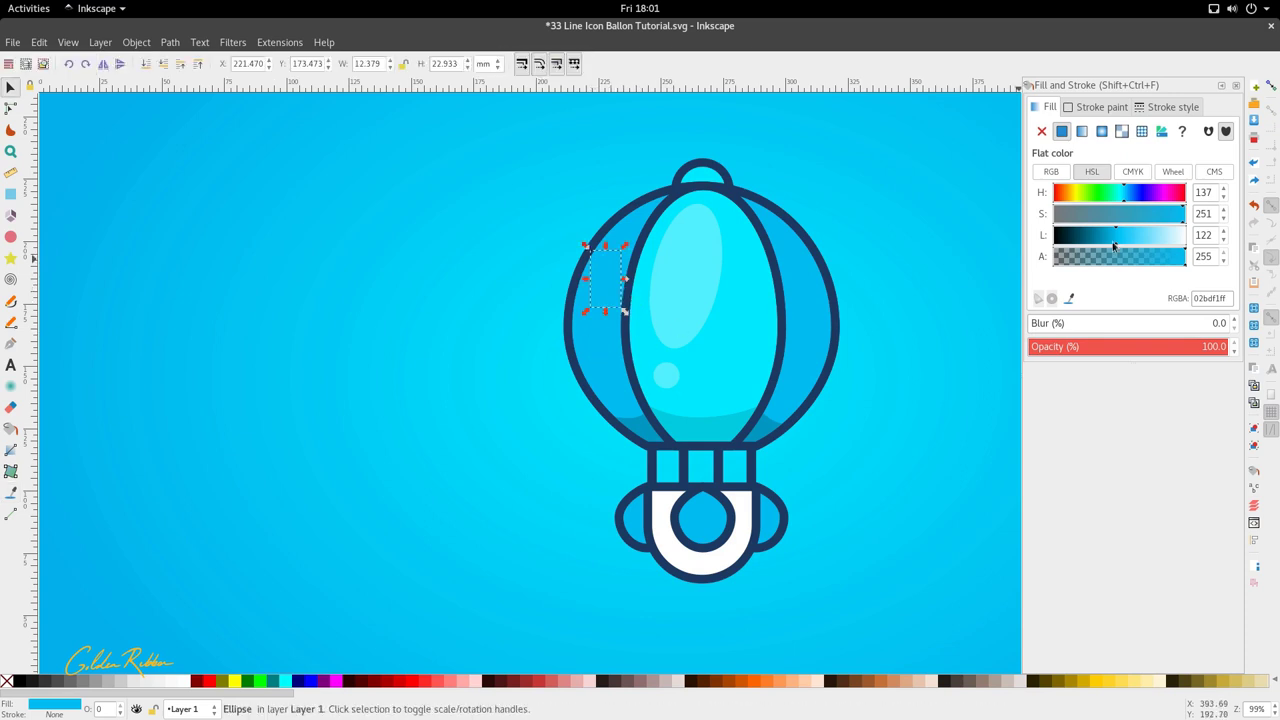
drag(1122, 243, 1140, 240)
scroll(699, 325, down, 2)
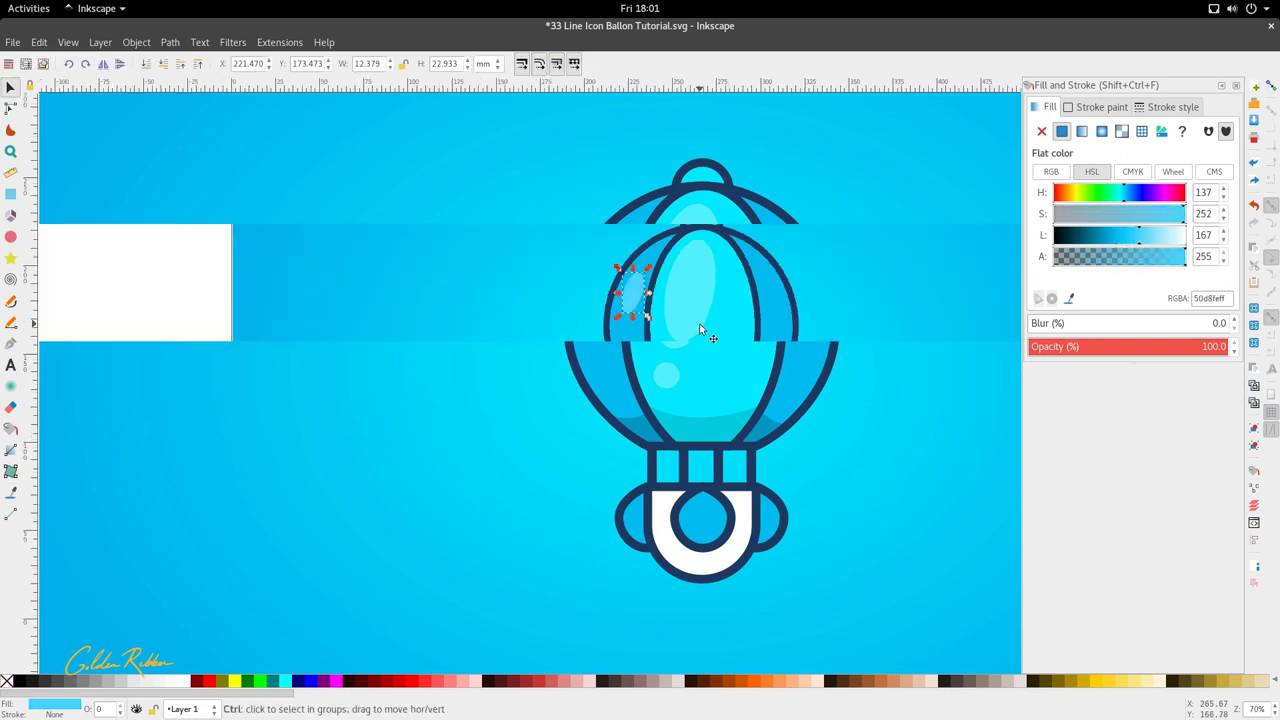
scroll(735, 415, down, 1)
click(741, 454)
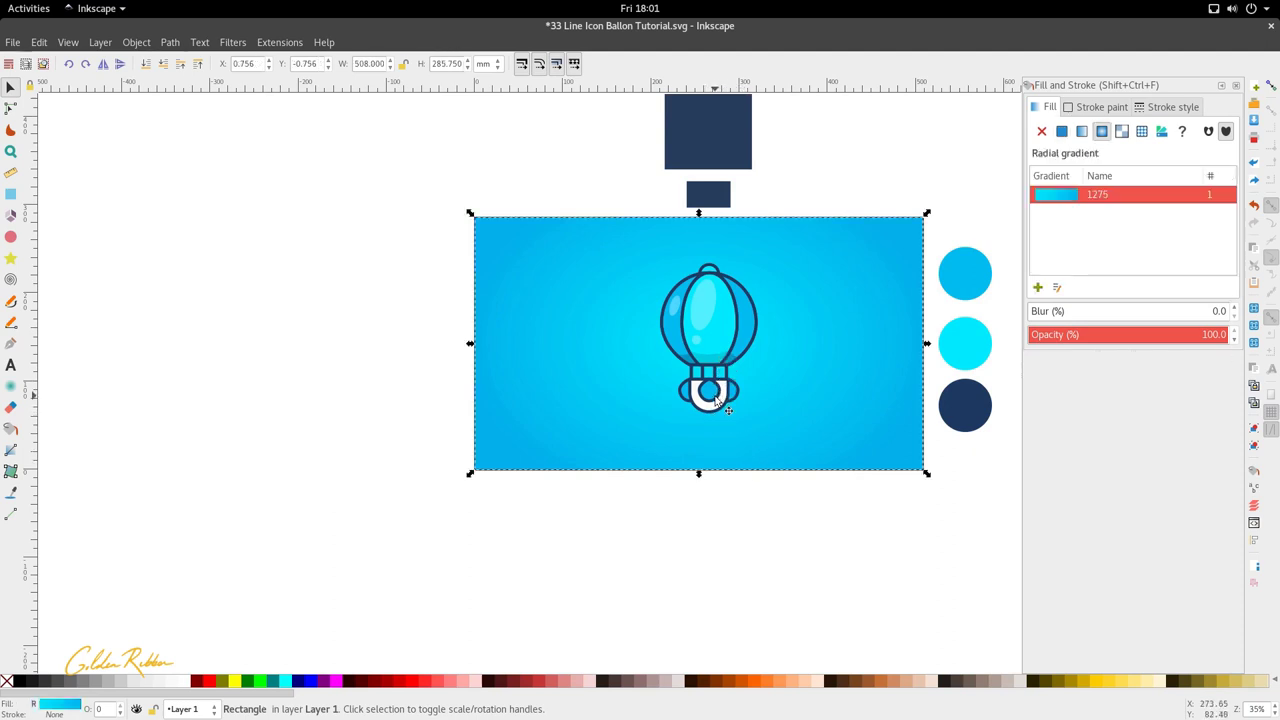
- Fill the basket's central round shape and both side loops with cyan sampled from the centre panel
scroll(713, 388, up, 3)
click(643, 393)
shift+click(627, 382)
shift+click(769, 373)
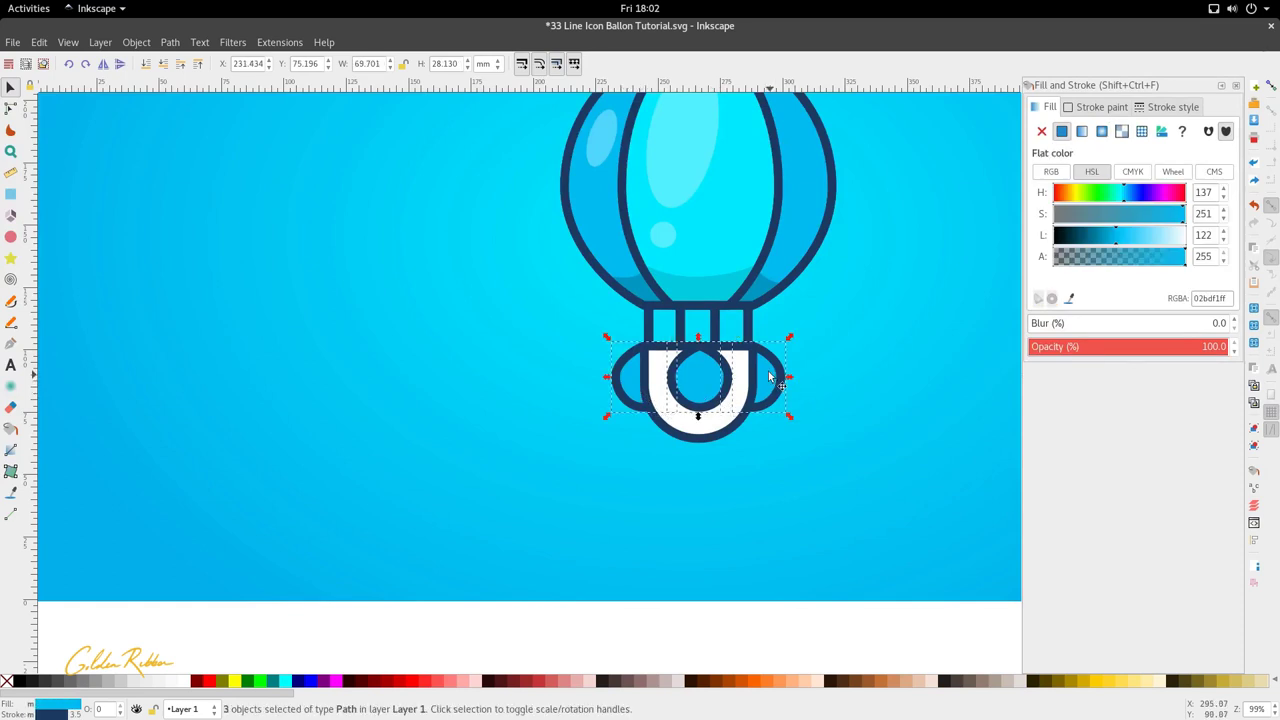
key(d)
click(735, 240)
scroll(713, 332, down, 2)
key(s)
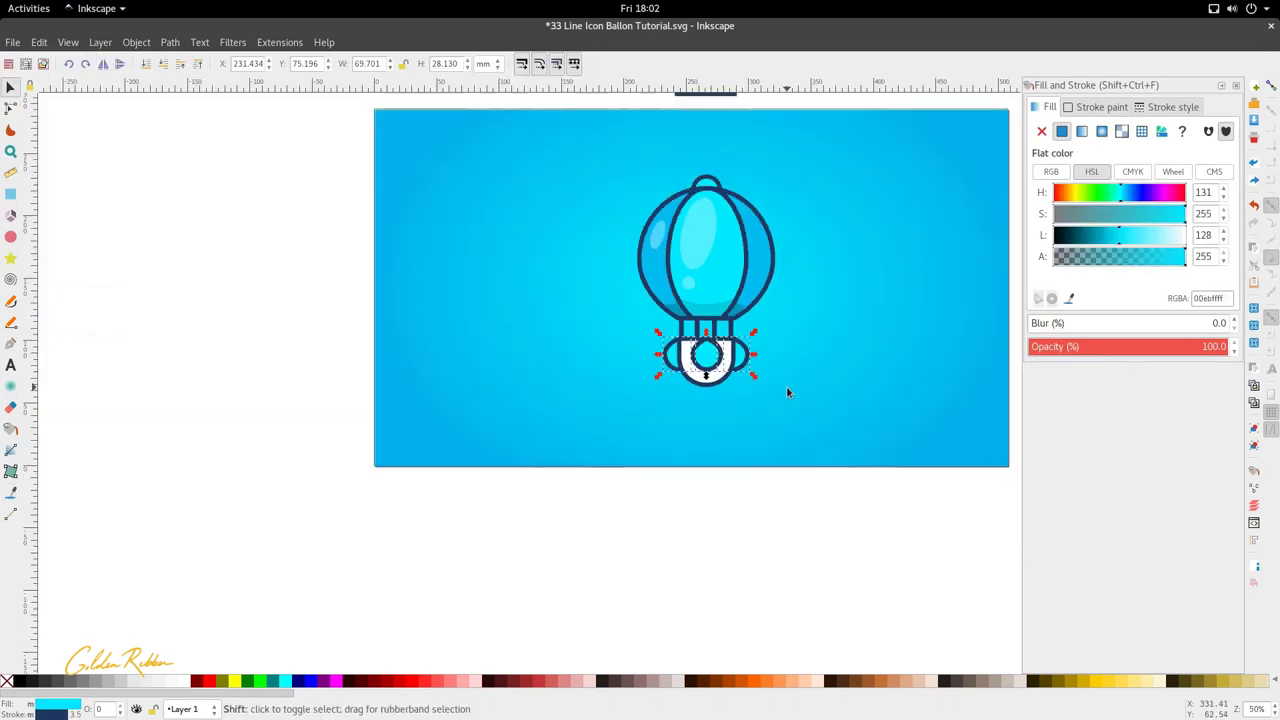
- Set the HSL lightness of the basket's three cyan shapes to 133
scroll(786, 385, right, 5)
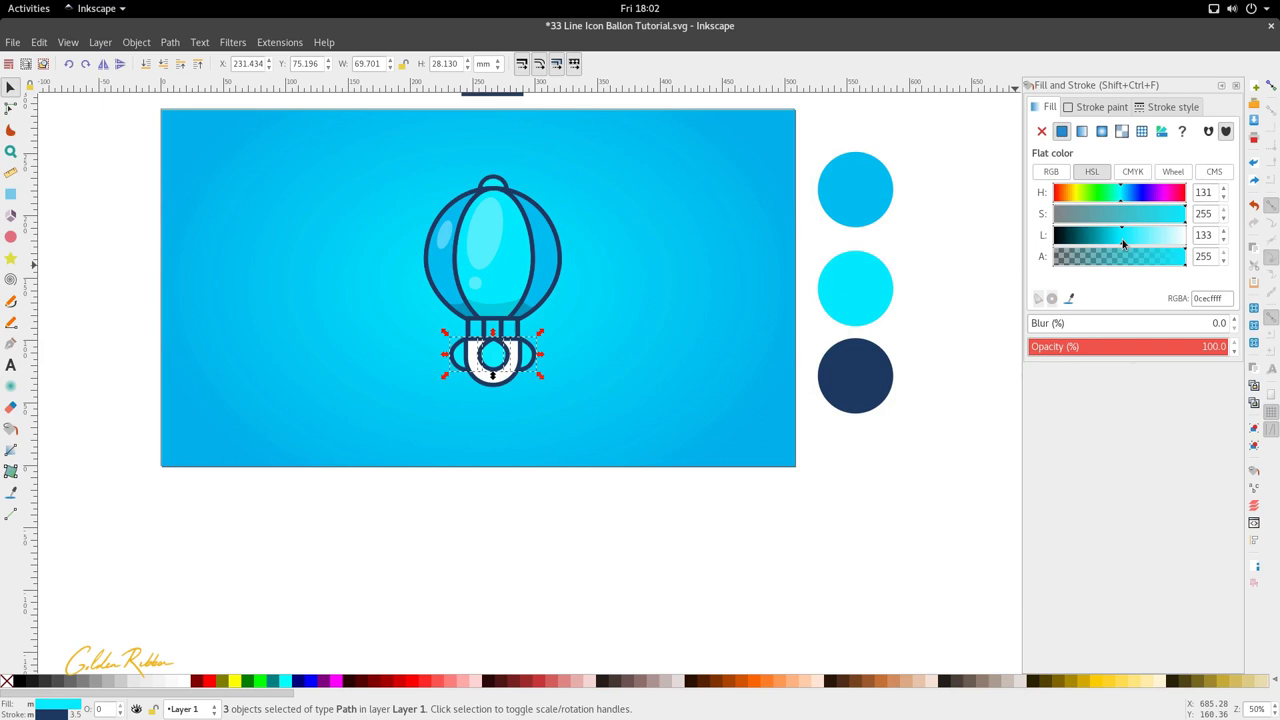
scroll(743, 412, left, 4)
scroll(743, 412, up, 1)
scroll(721, 446, down, 1)
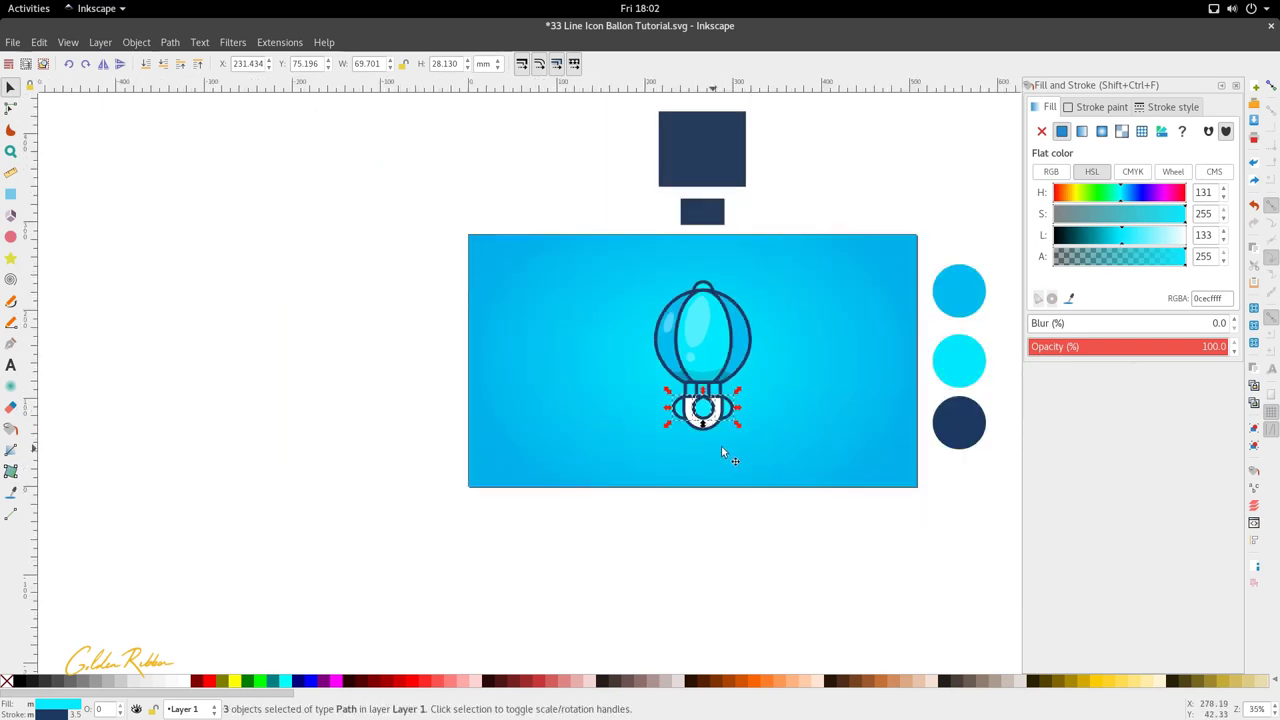
scroll(743, 385, right, 3)
scroll(595, 315, up, 3)
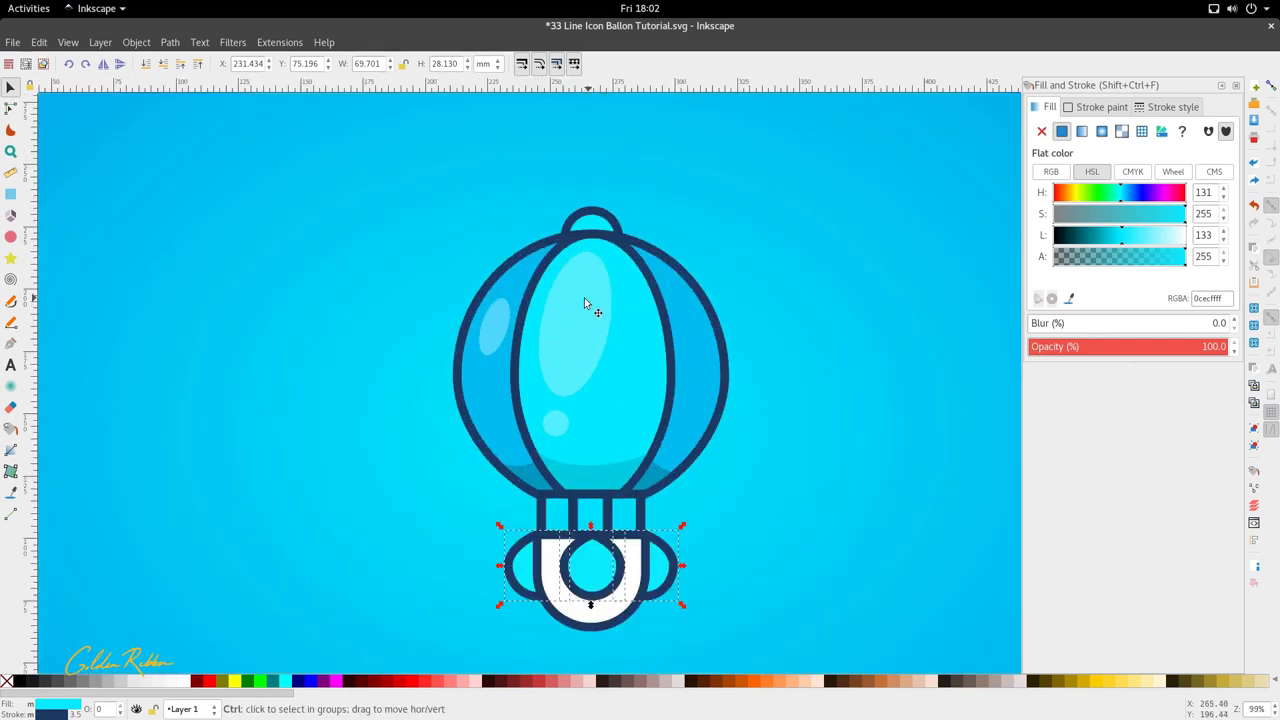
click(600, 222)
click(600, 222)
scroll(600, 280, down, 2)
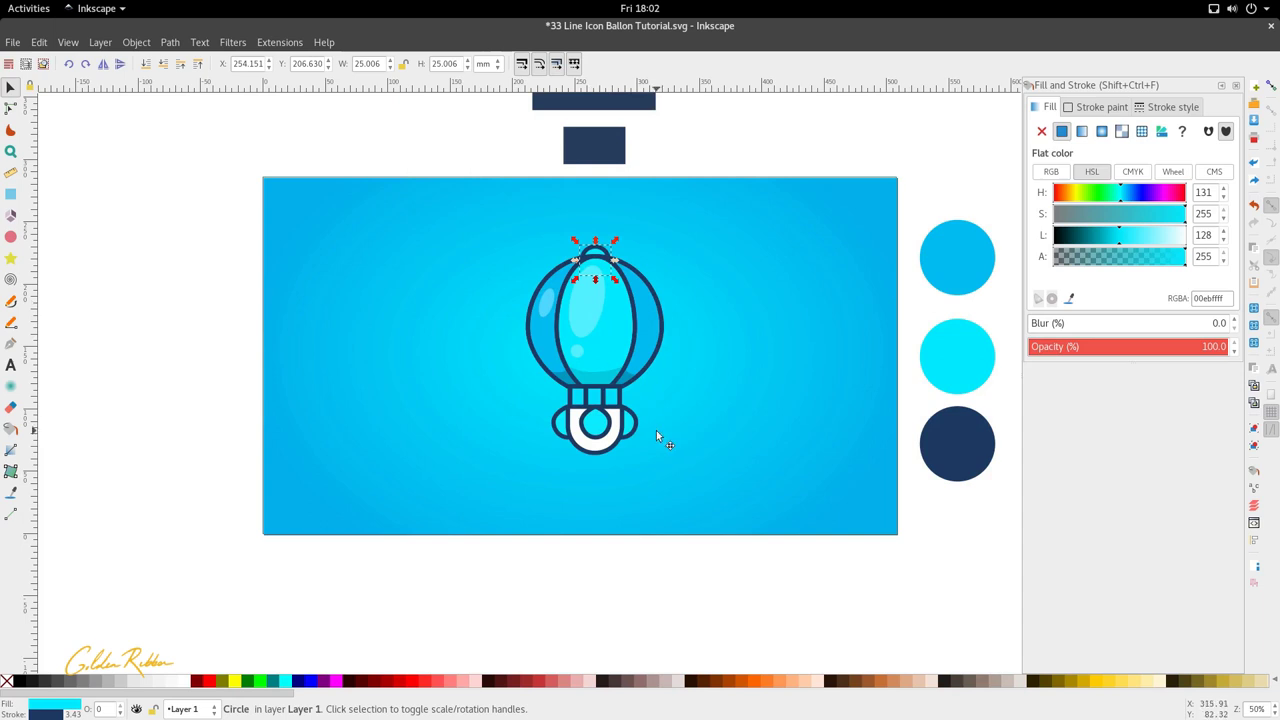
click(653, 420)
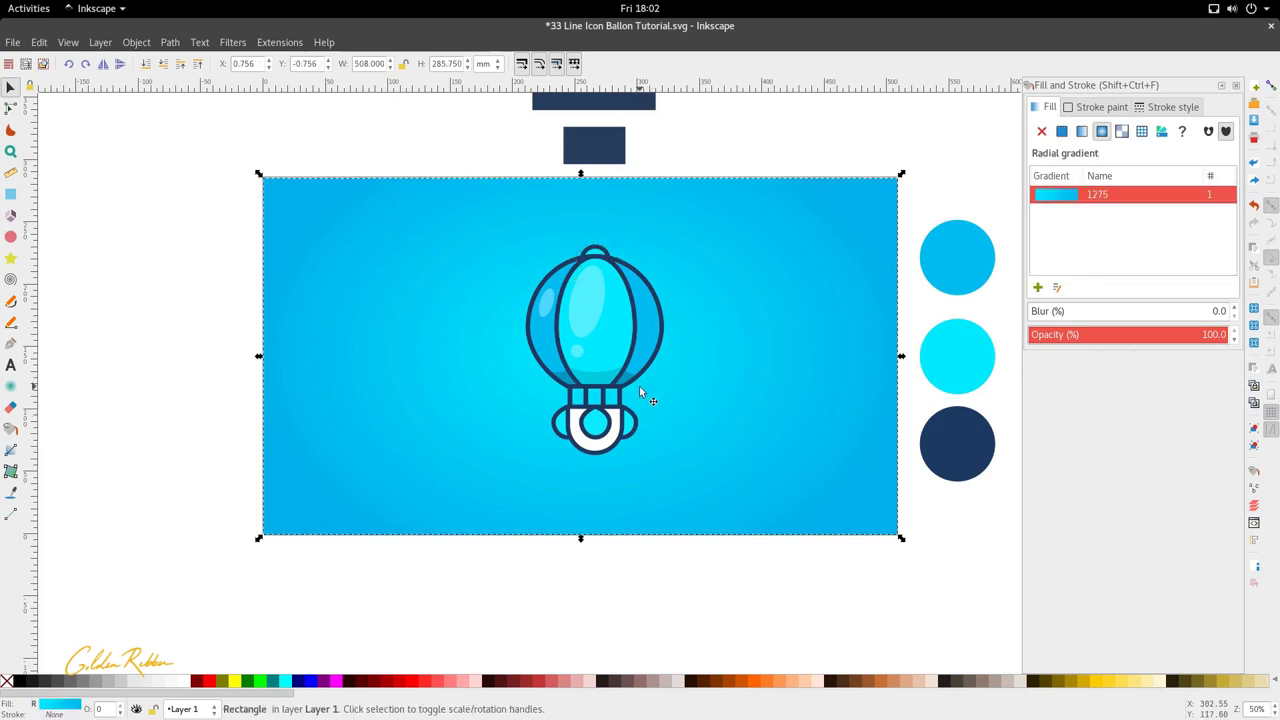